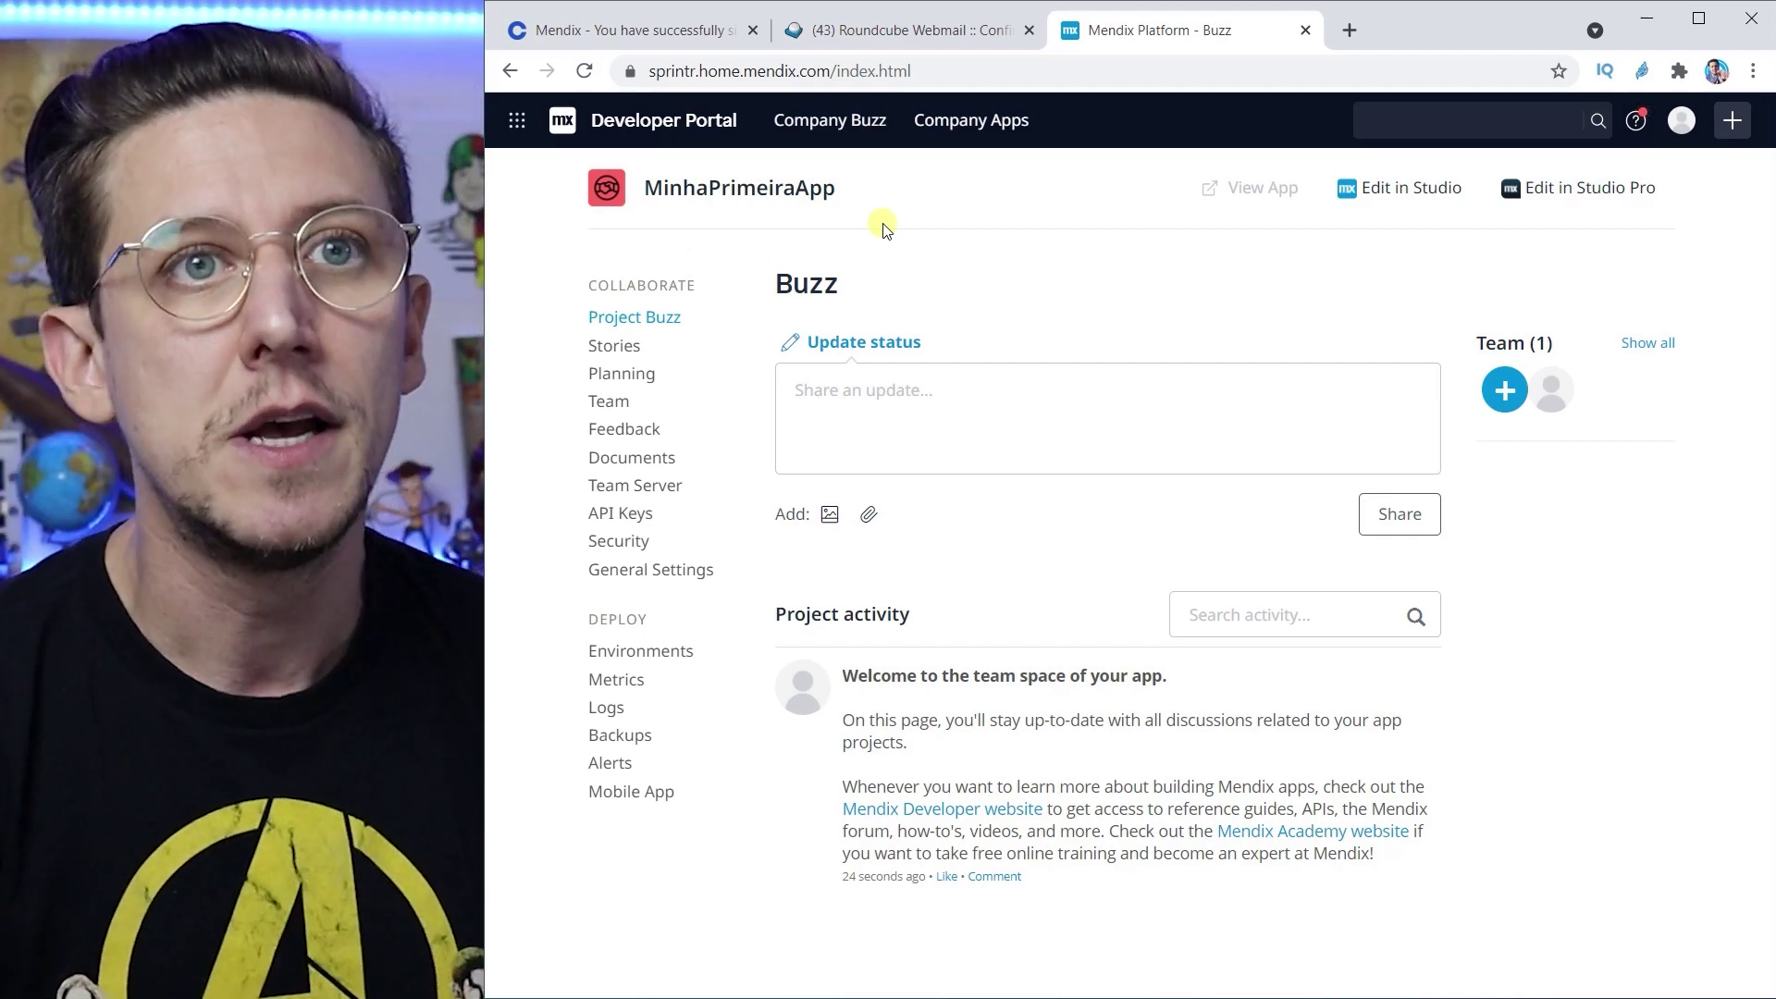
# Step: View the page for inviting users to MinhaPrimeiraApp and return to Project Buzz
pyautogui.click(1502, 393)
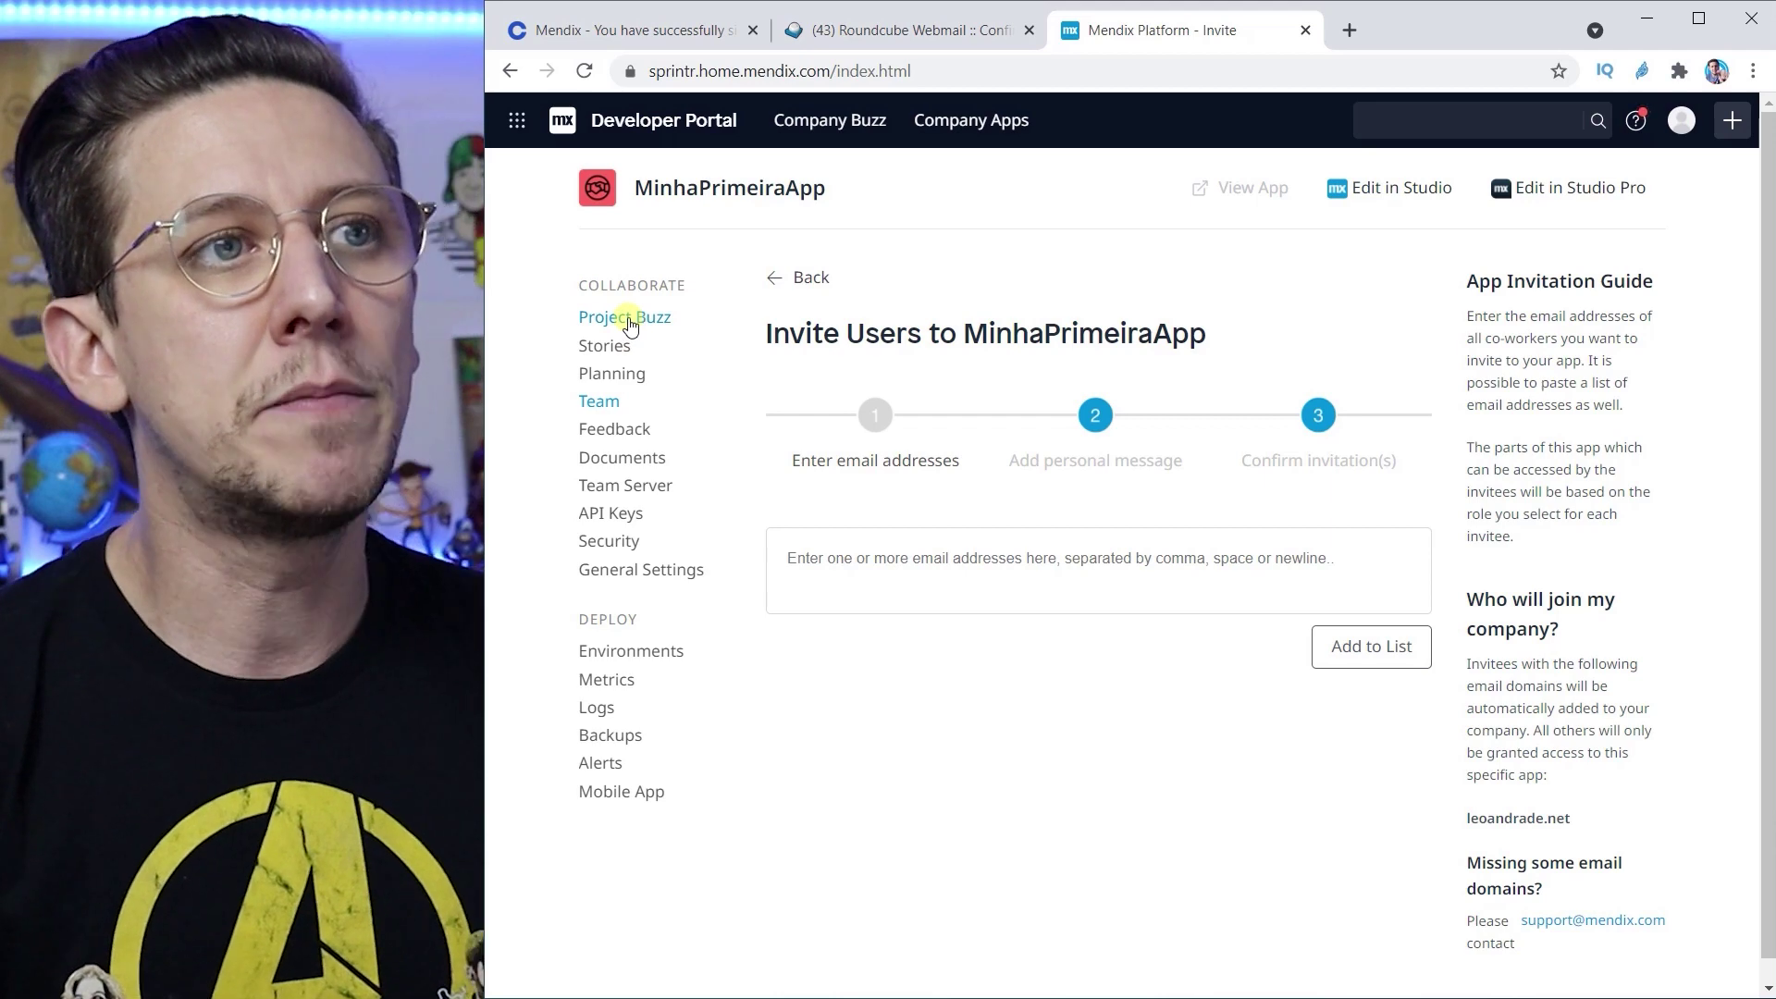
pyautogui.click(632, 319)
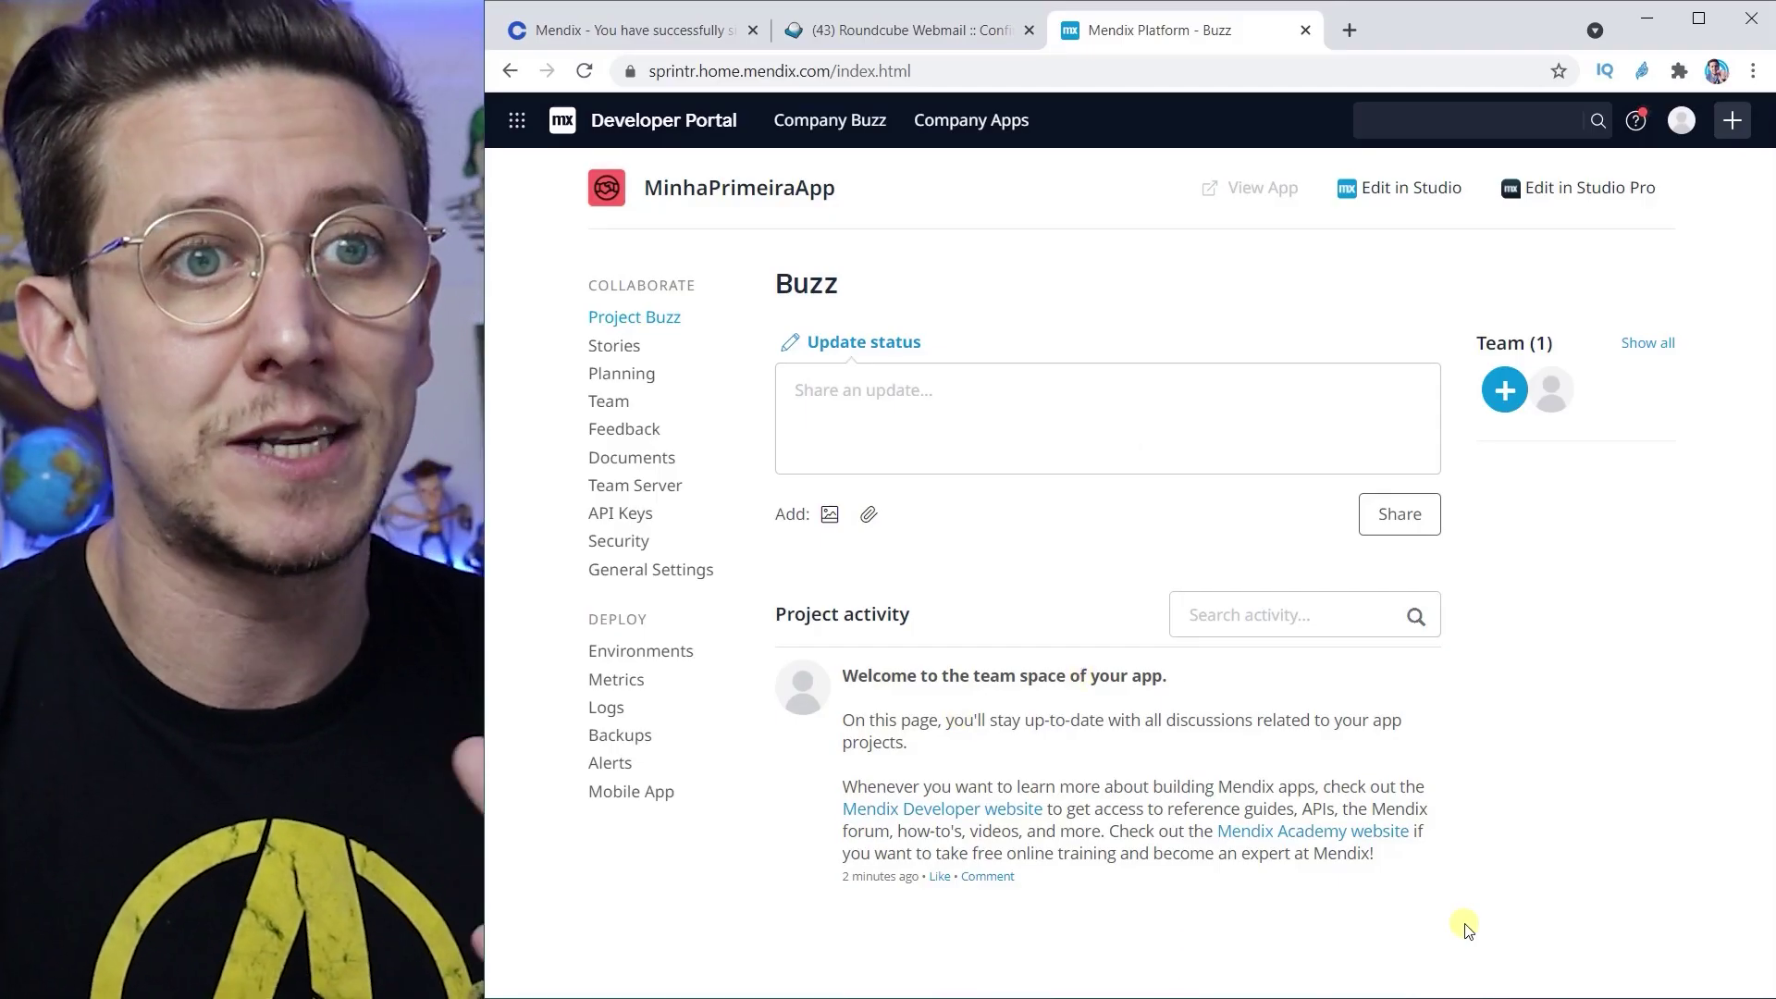
# Step: Share the status update "sdf.ks;lfkds;lfksd;fsdf" on the project's Buzz page
pyautogui.click(1098, 381)
pyautogui.write('sdf.ks;lfkds;lfksd;fsdf')
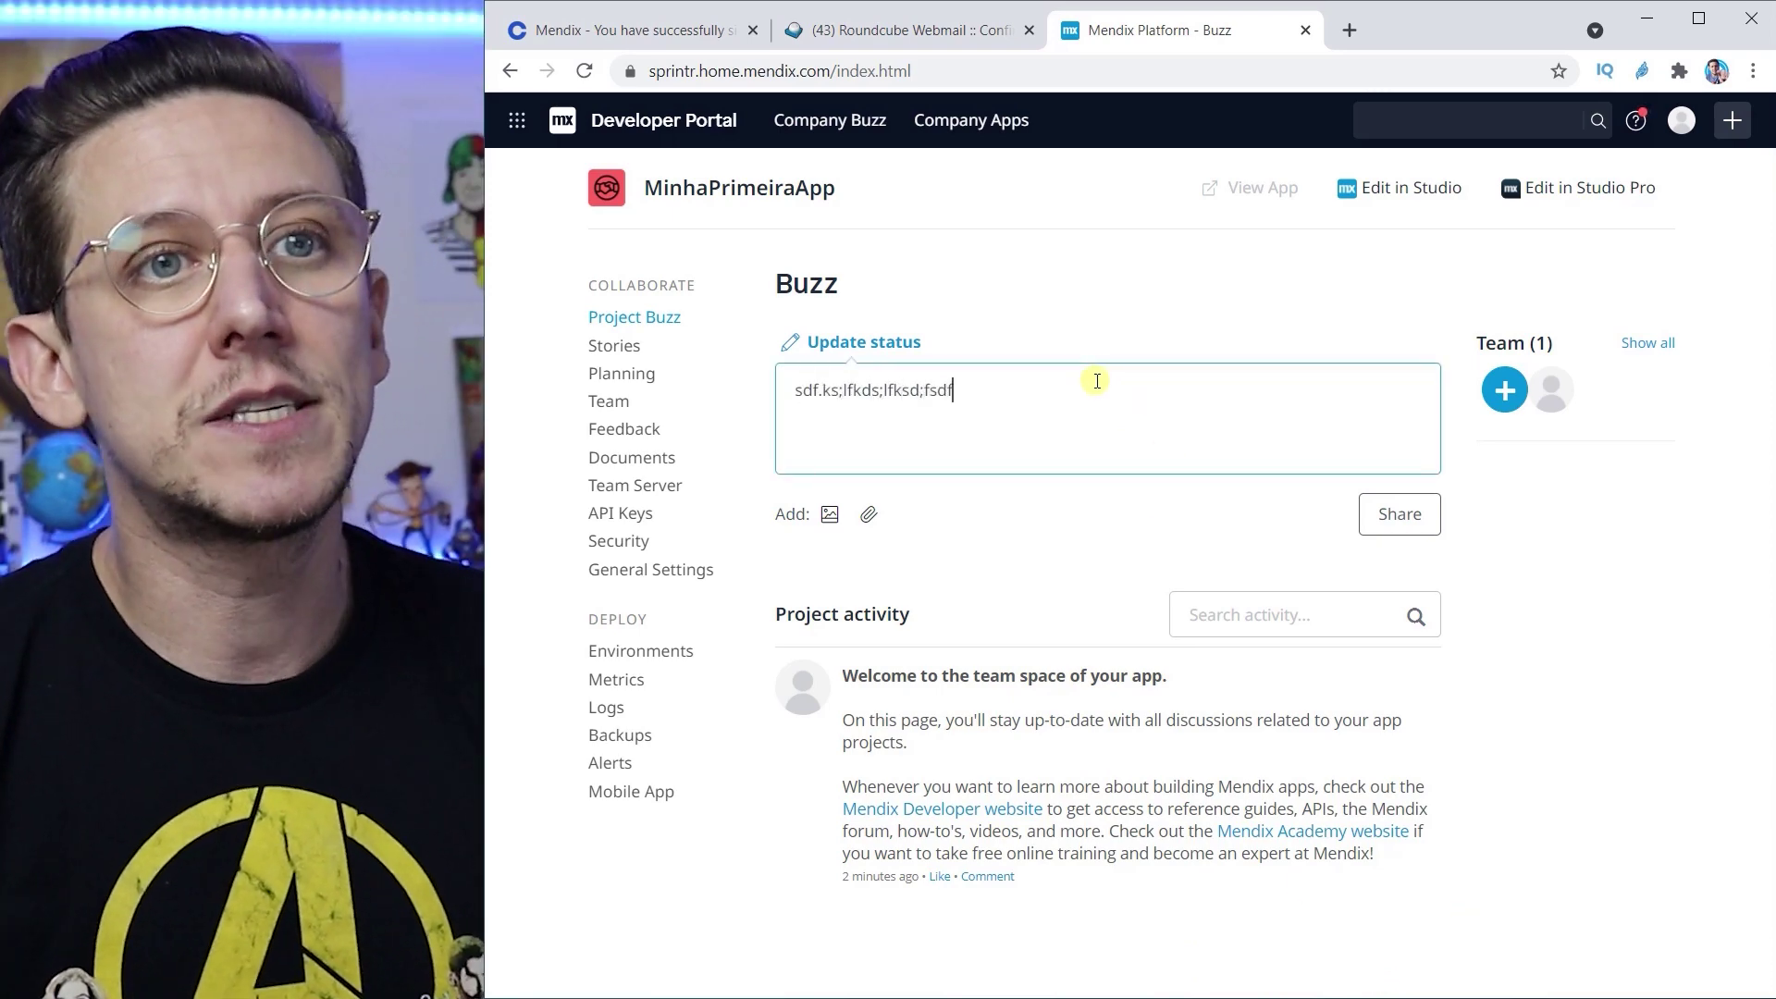
pyautogui.click(1378, 520)
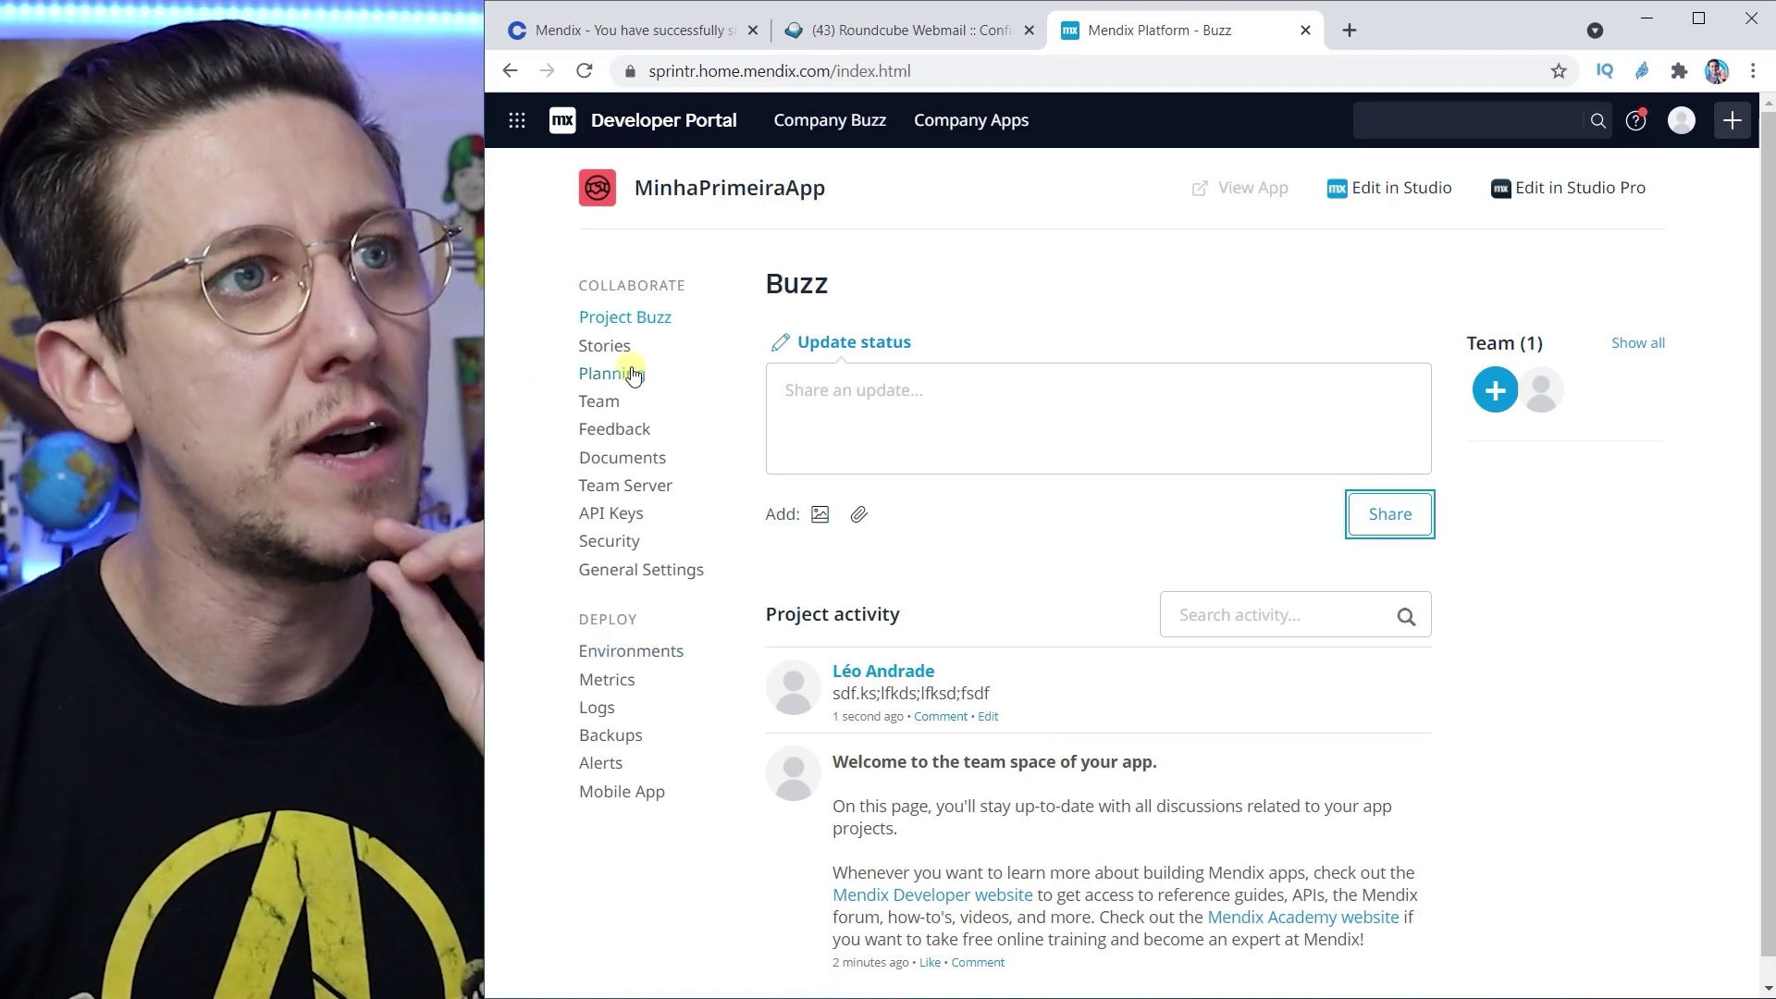
# Step: Review the project's Stories, Planning and Feedback pages, dismissing the introductory tip on each one
pyautogui.click(606, 347)
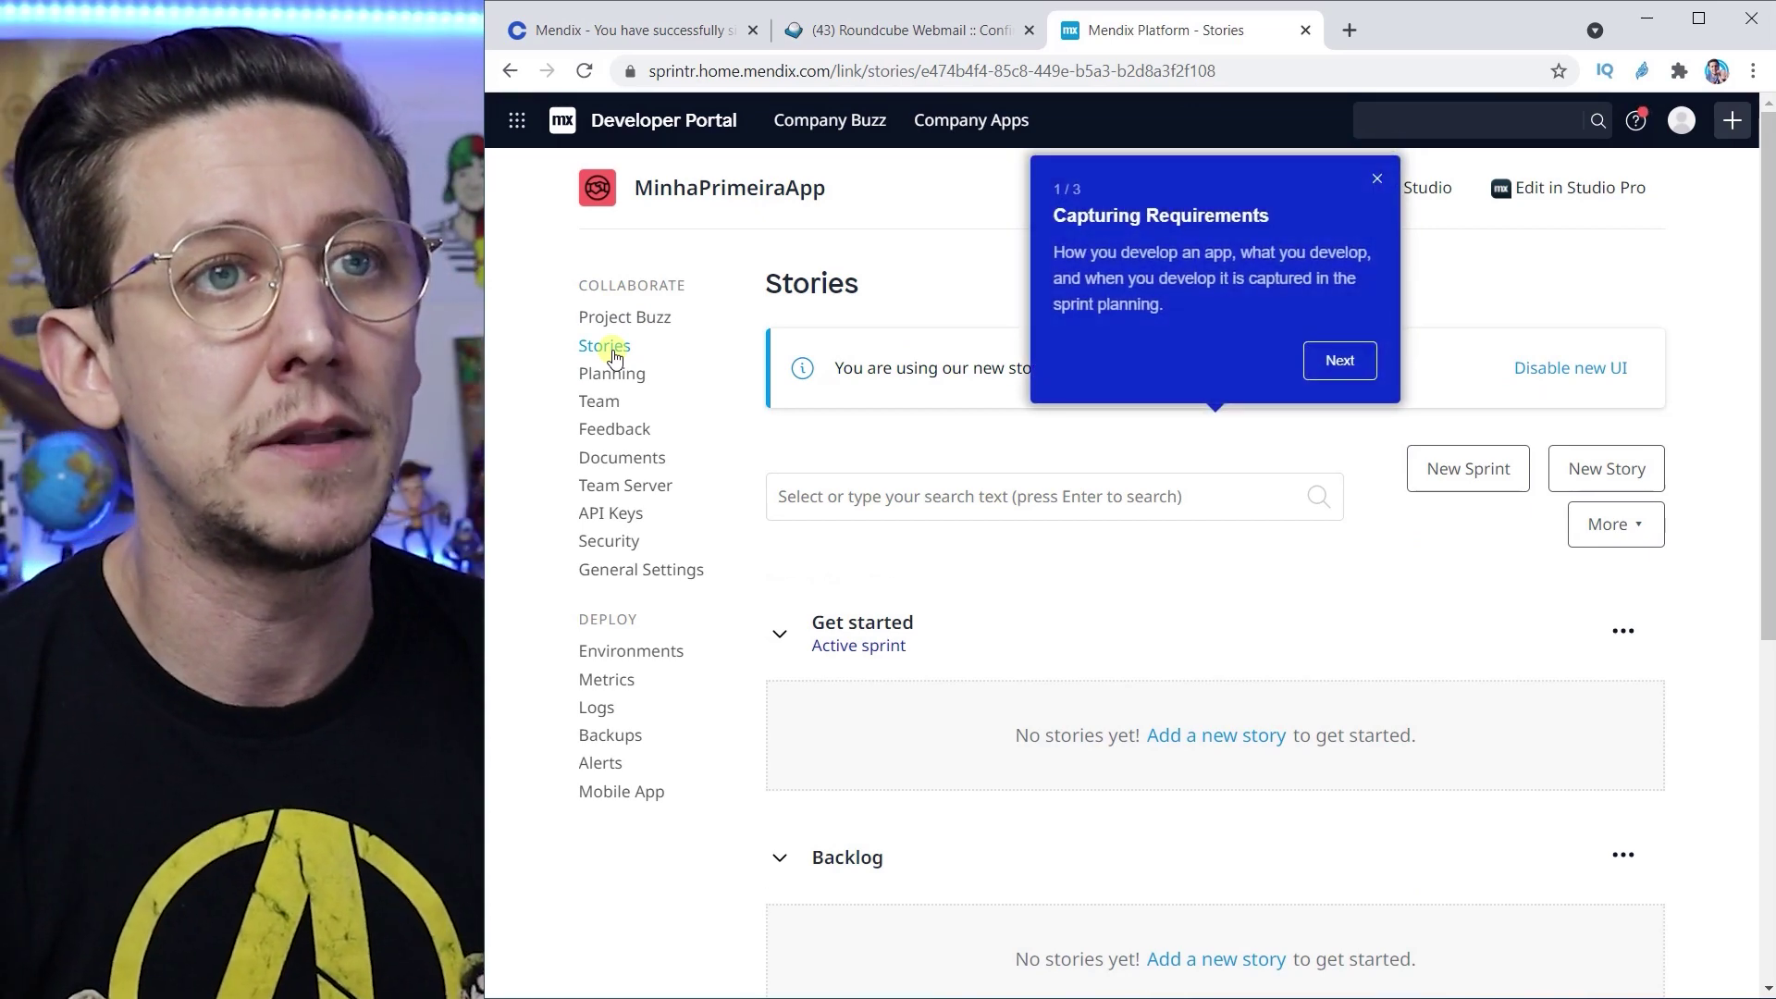
pyautogui.click(1377, 179)
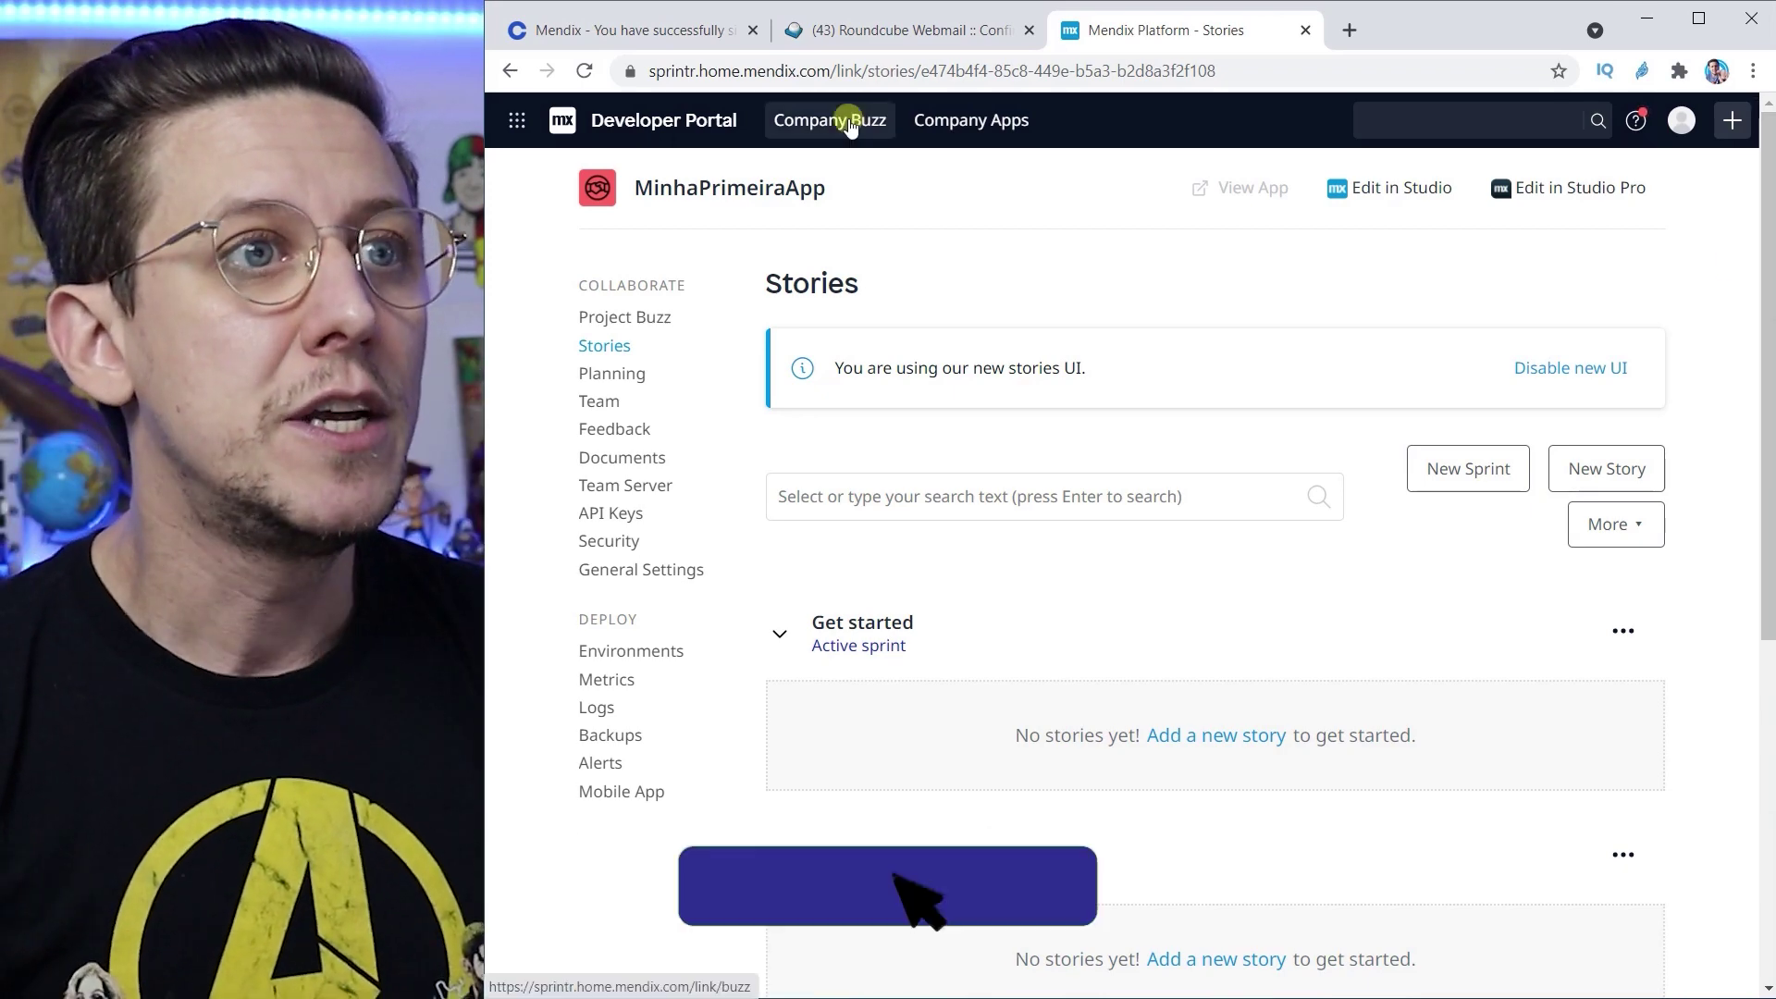
pyautogui.click(632, 376)
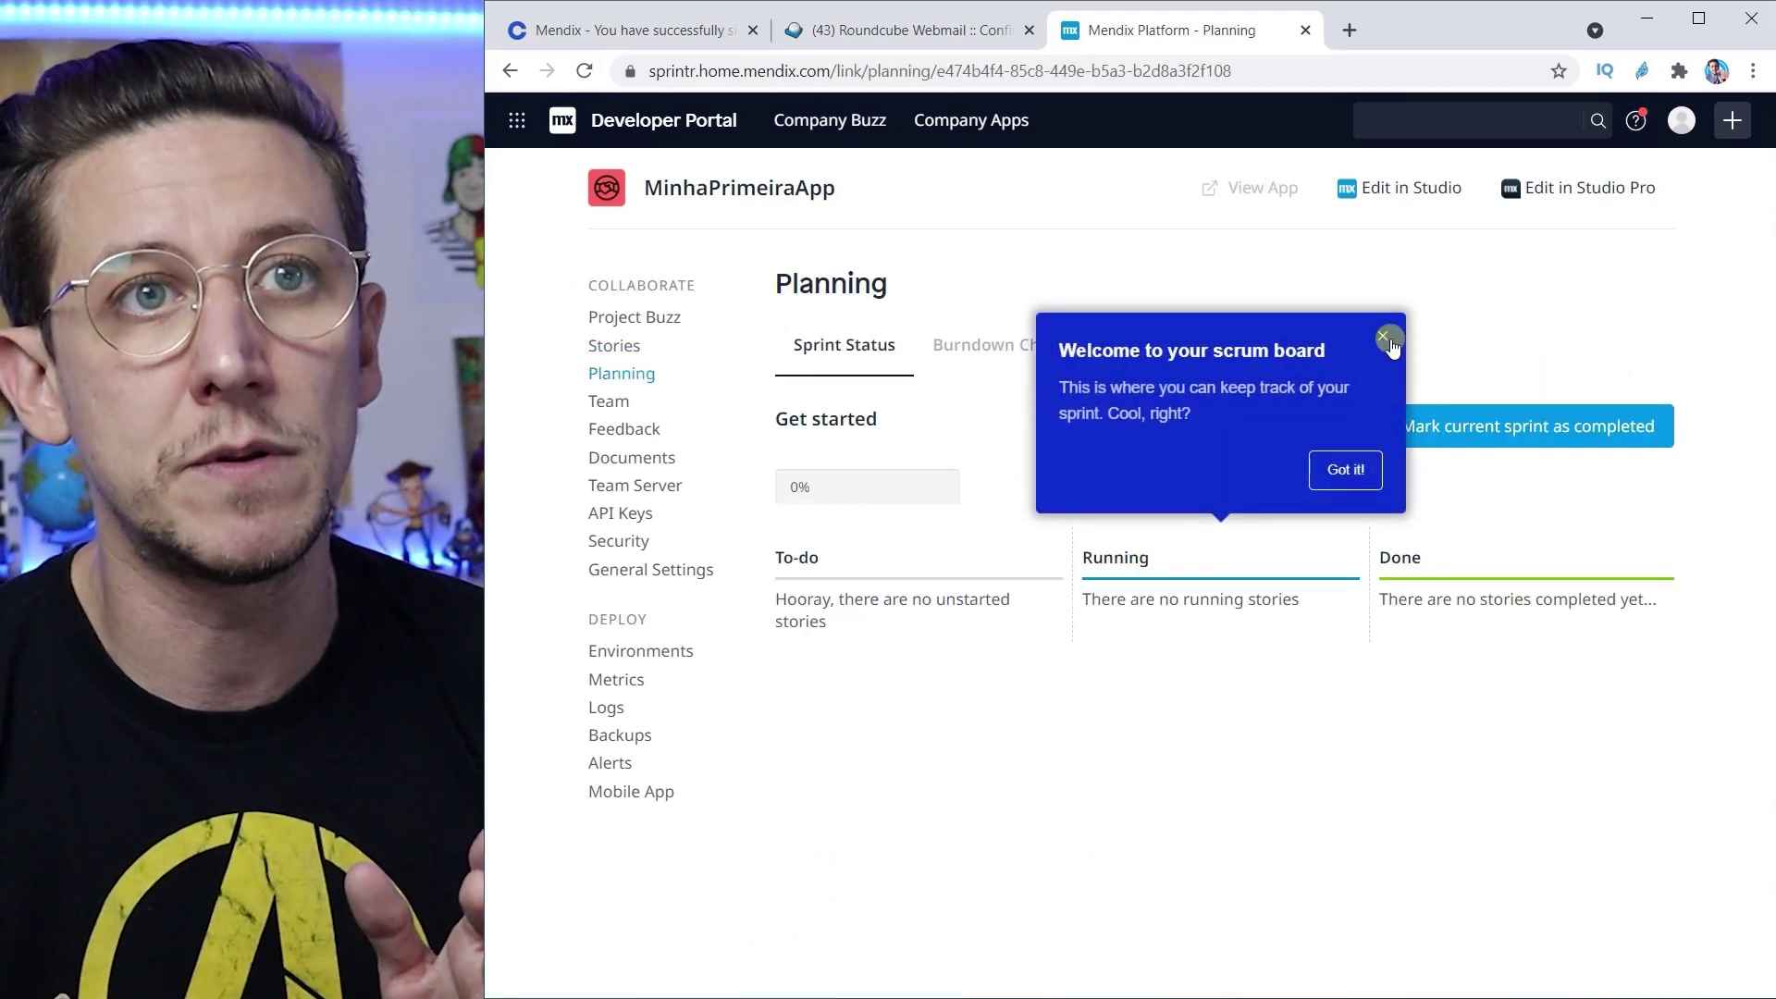
pyautogui.click(1383, 337)
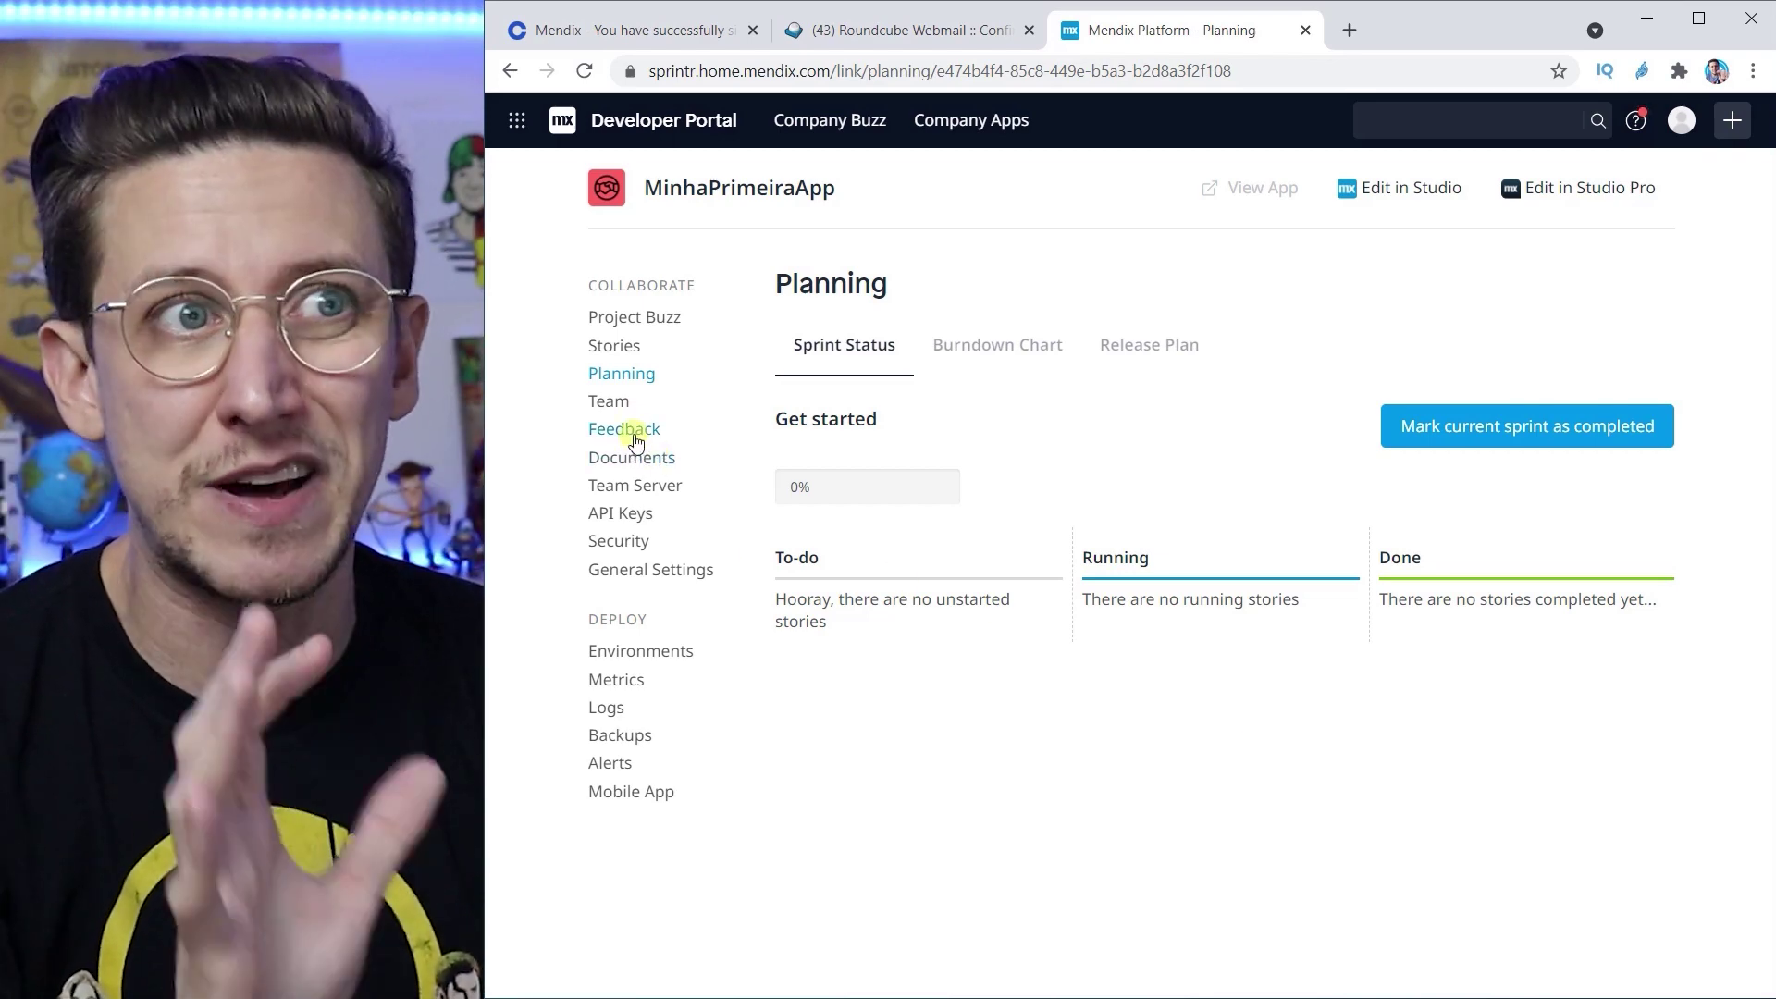
pyautogui.click(634, 437)
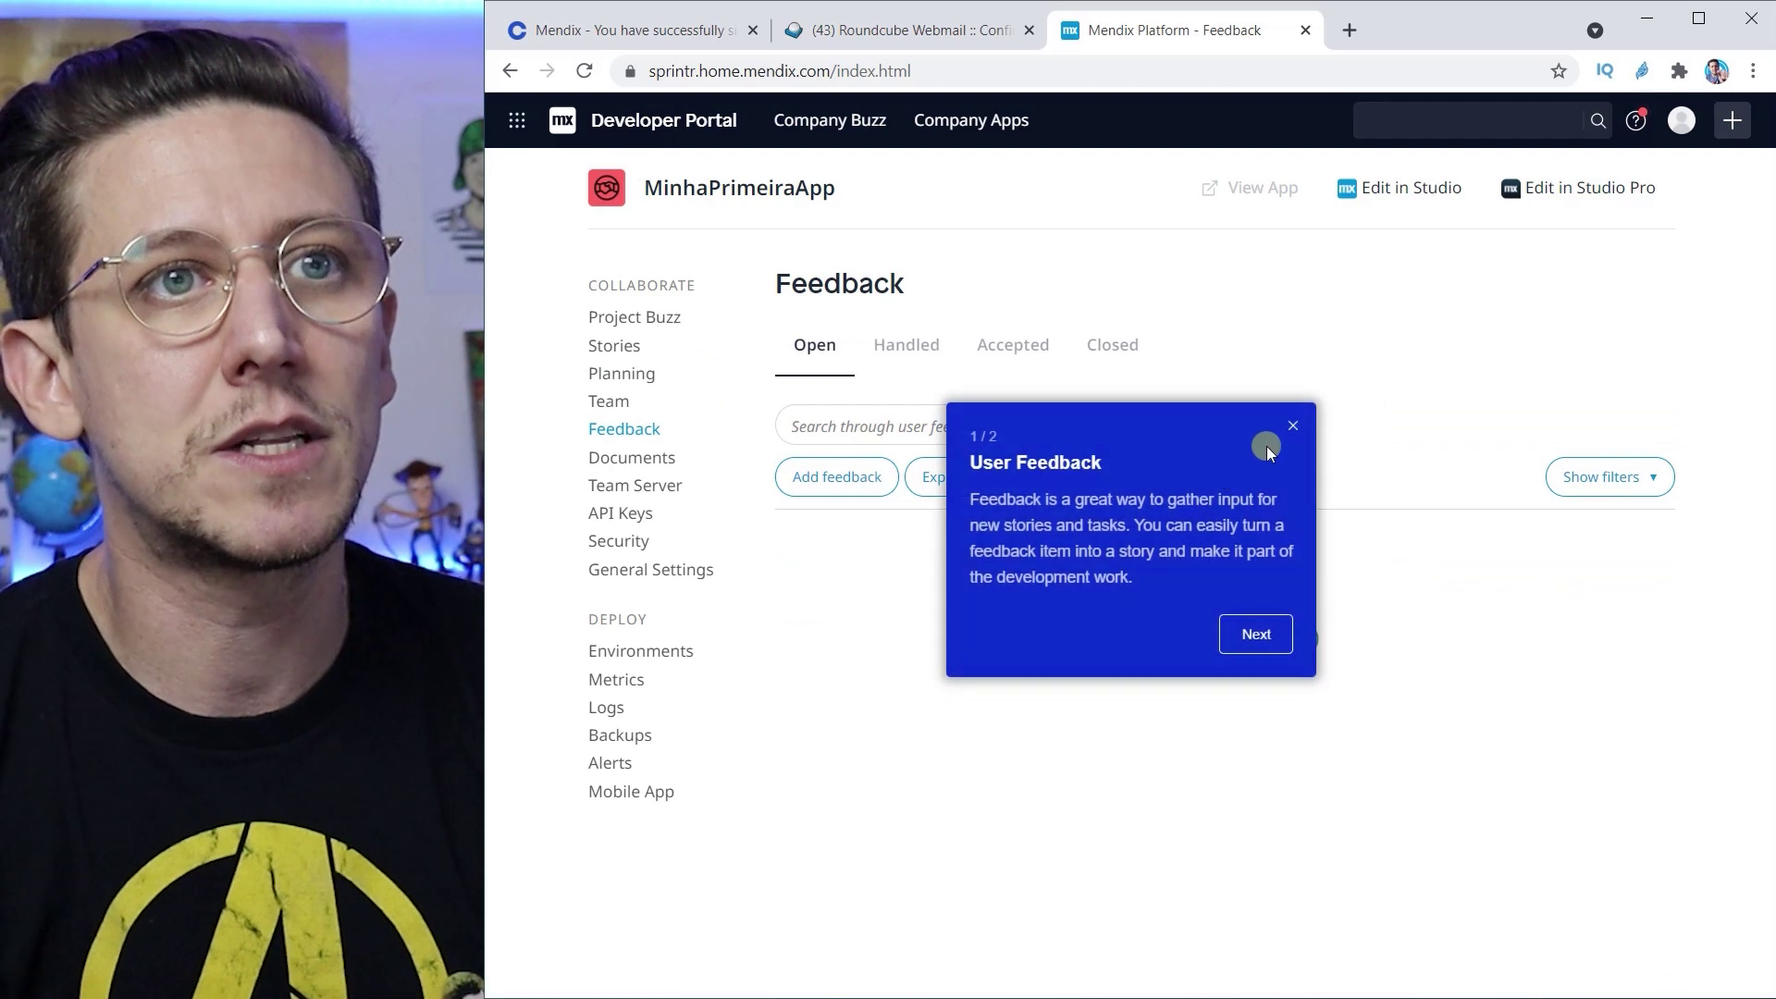
pyautogui.click(1291, 426)
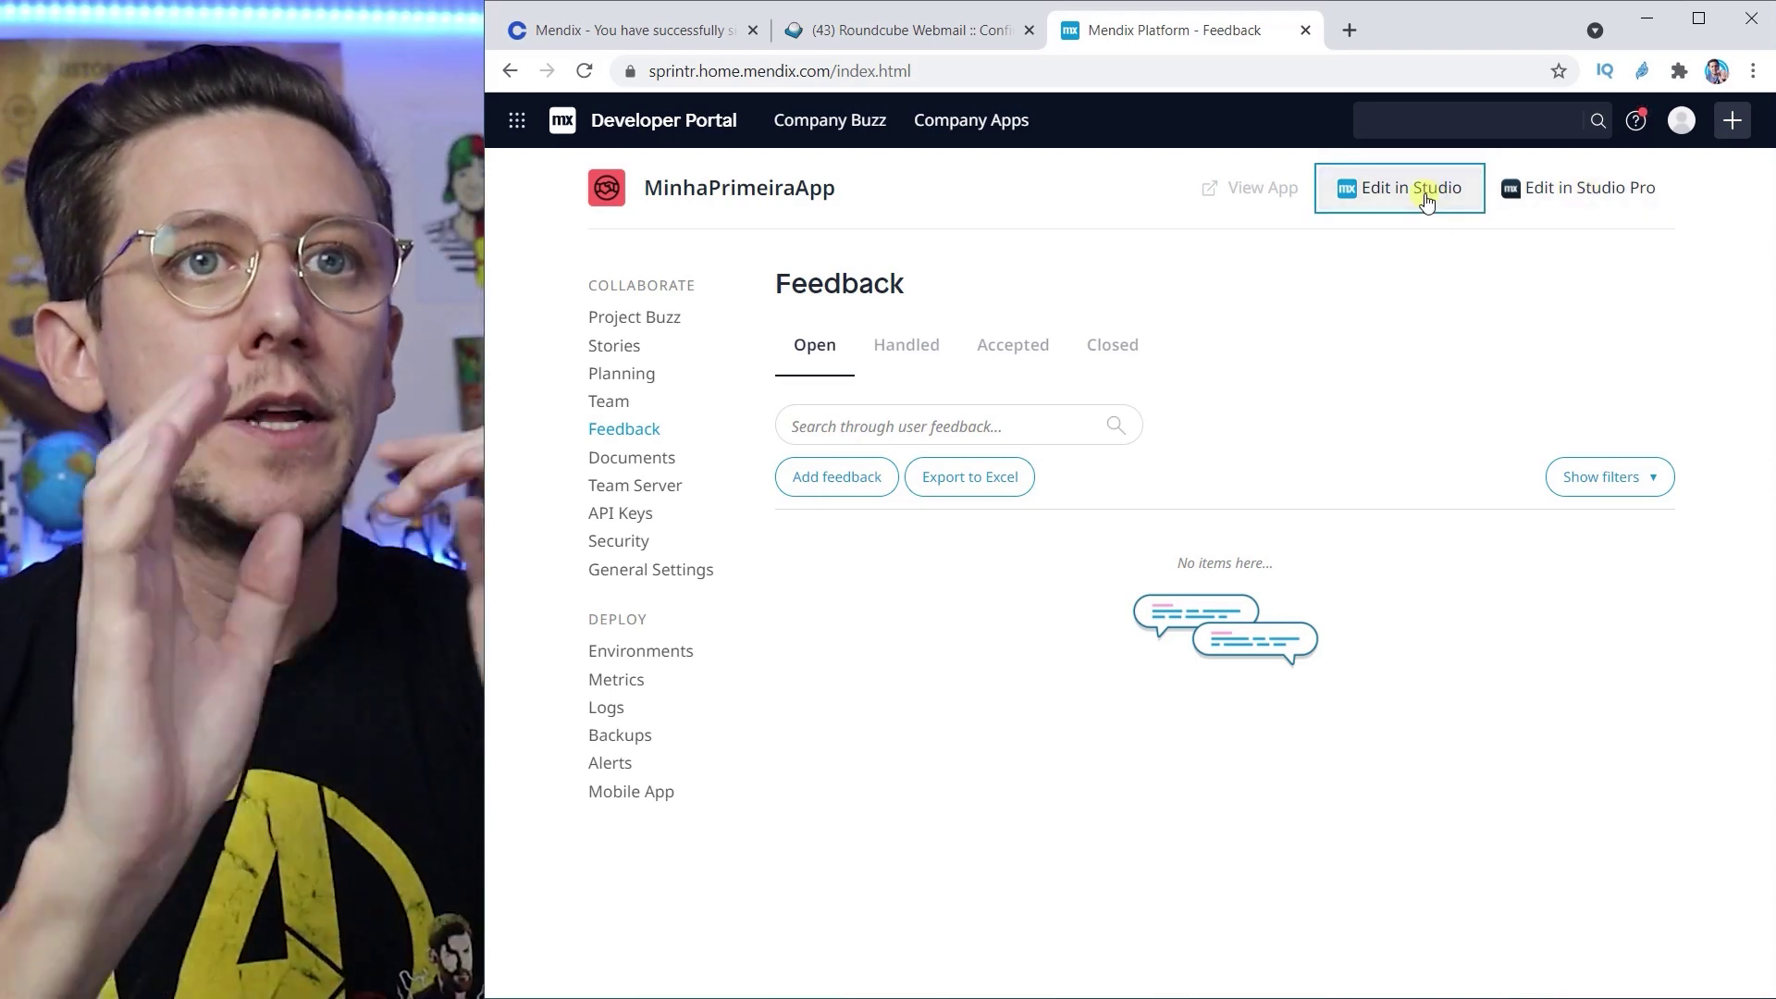
# Step: Open MinhaPrimeiraApp for editing in Mendix Studio and close the webmail and Mendix sign-up browser tabs
pyautogui.click(1427, 202)
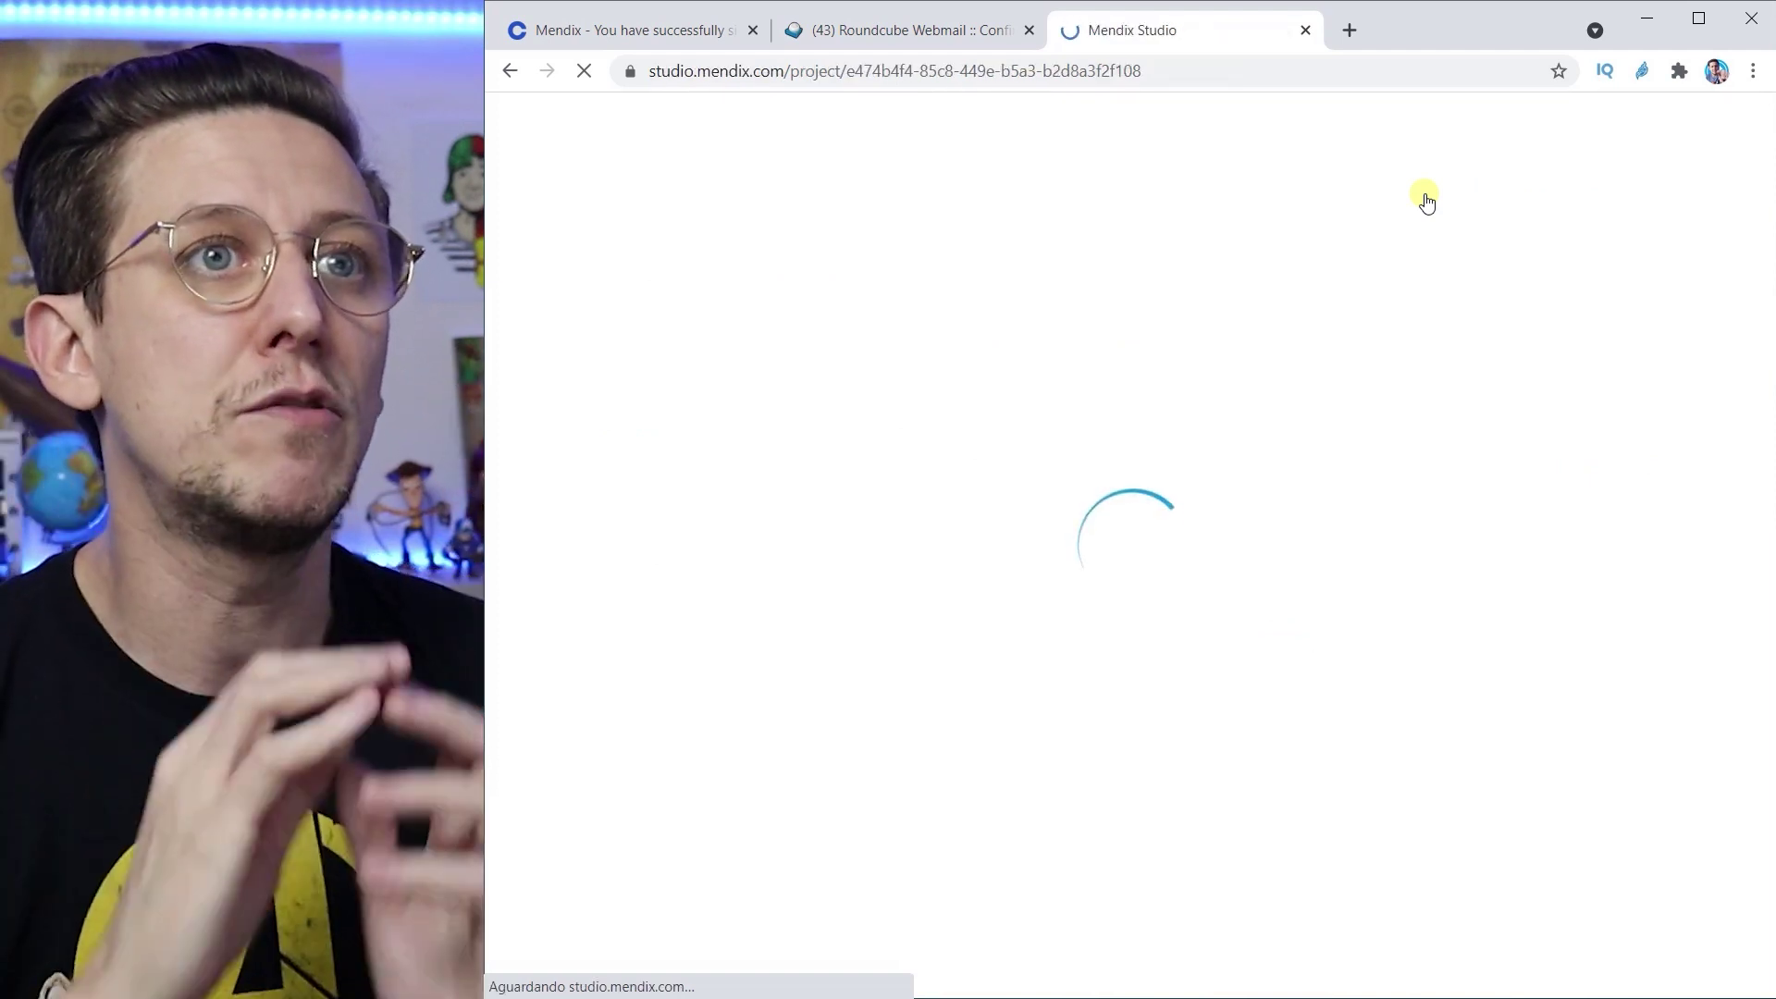
pyautogui.click(1028, 30)
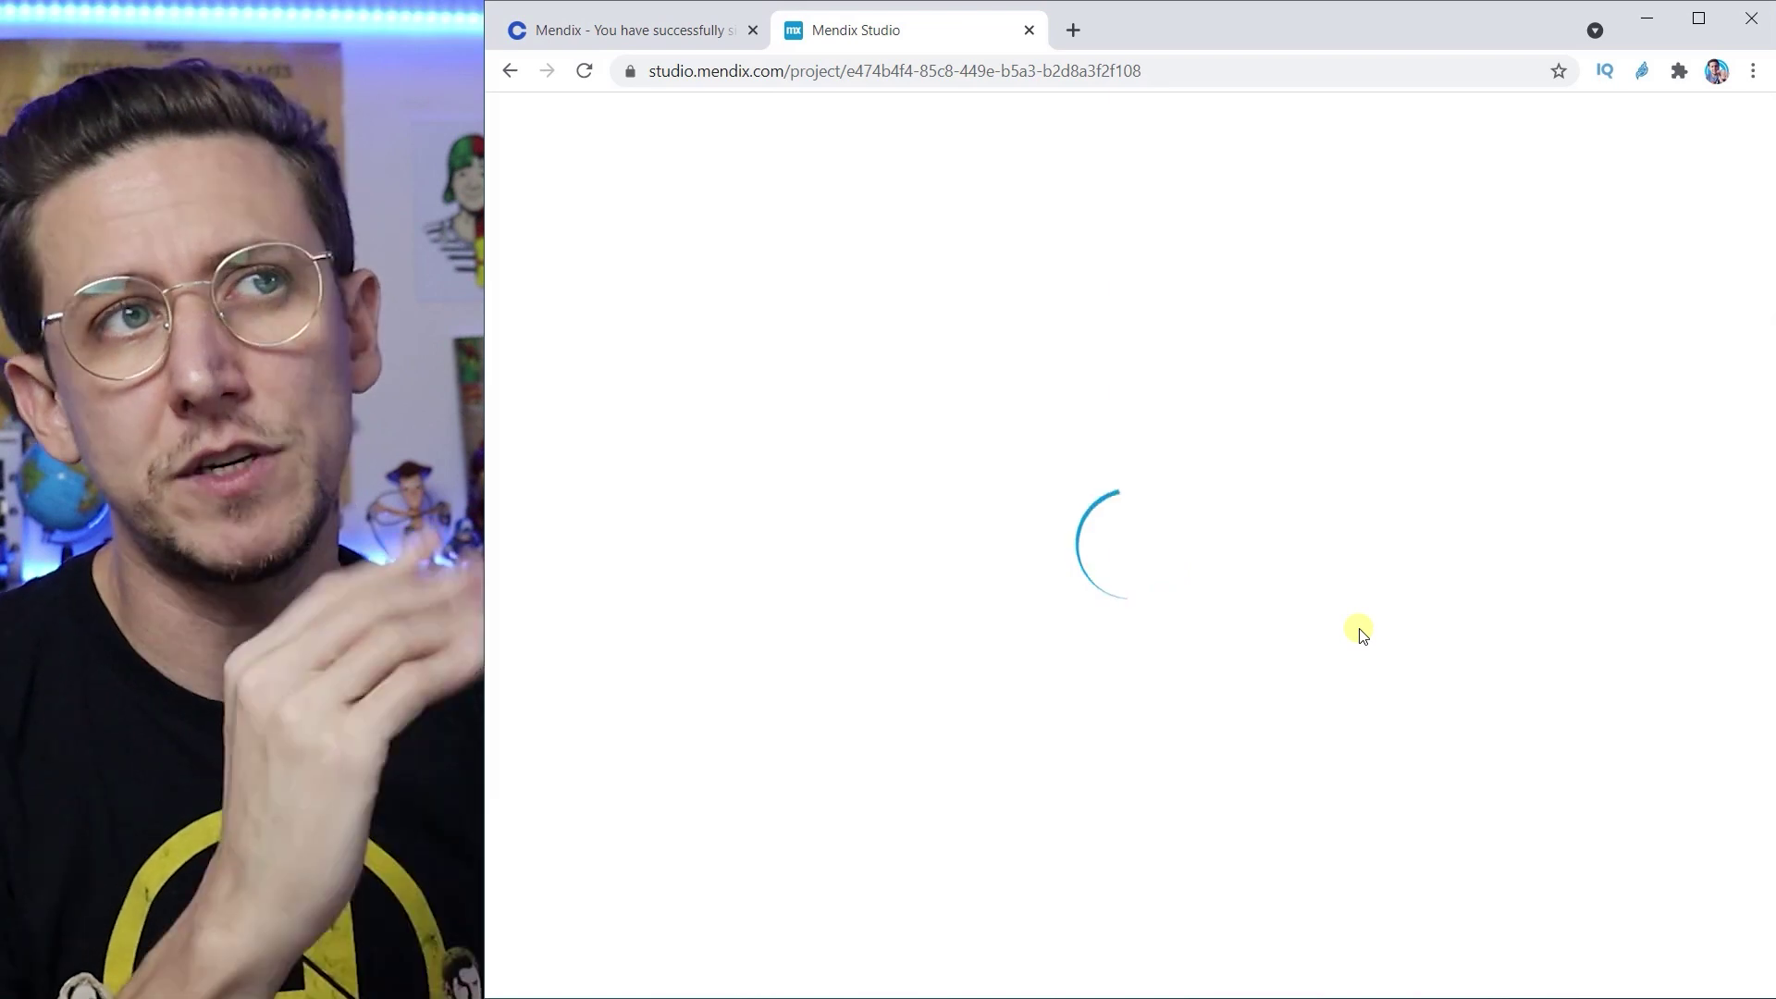
pyautogui.click(752, 30)
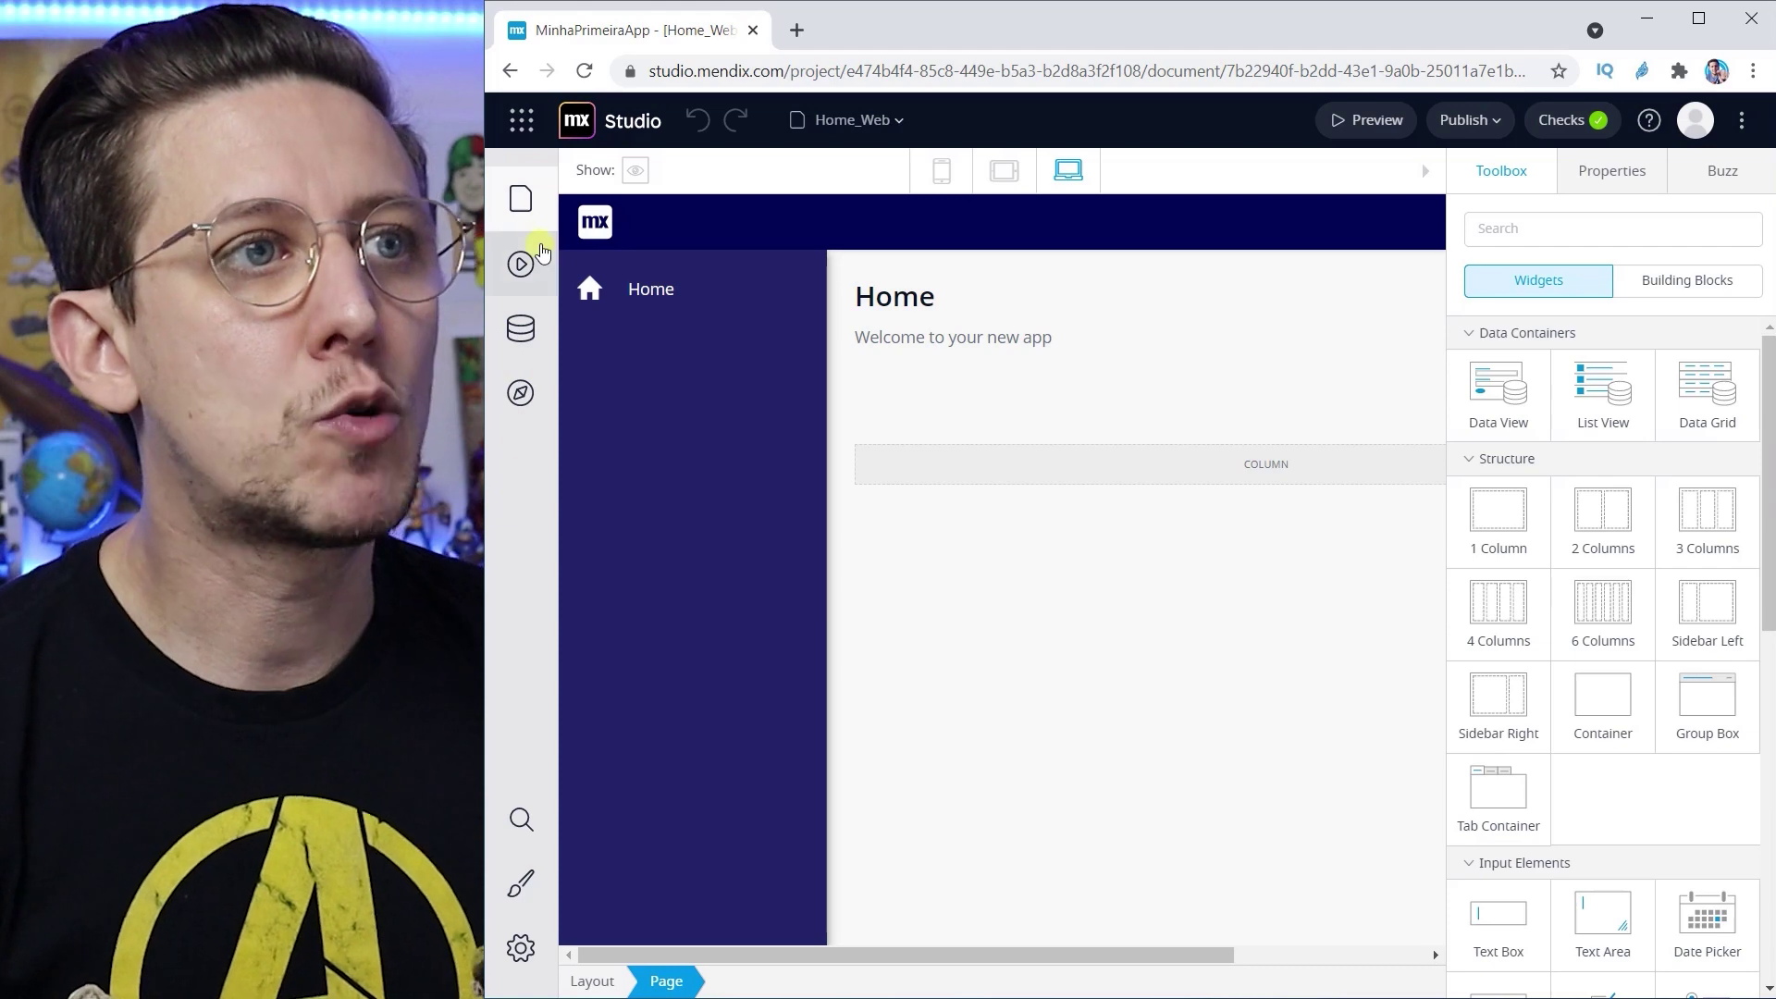
# Step: Examine MyFirstModule's page list, microflow list and domain model, including the option to add a new microflow
pyautogui.click(521, 200)
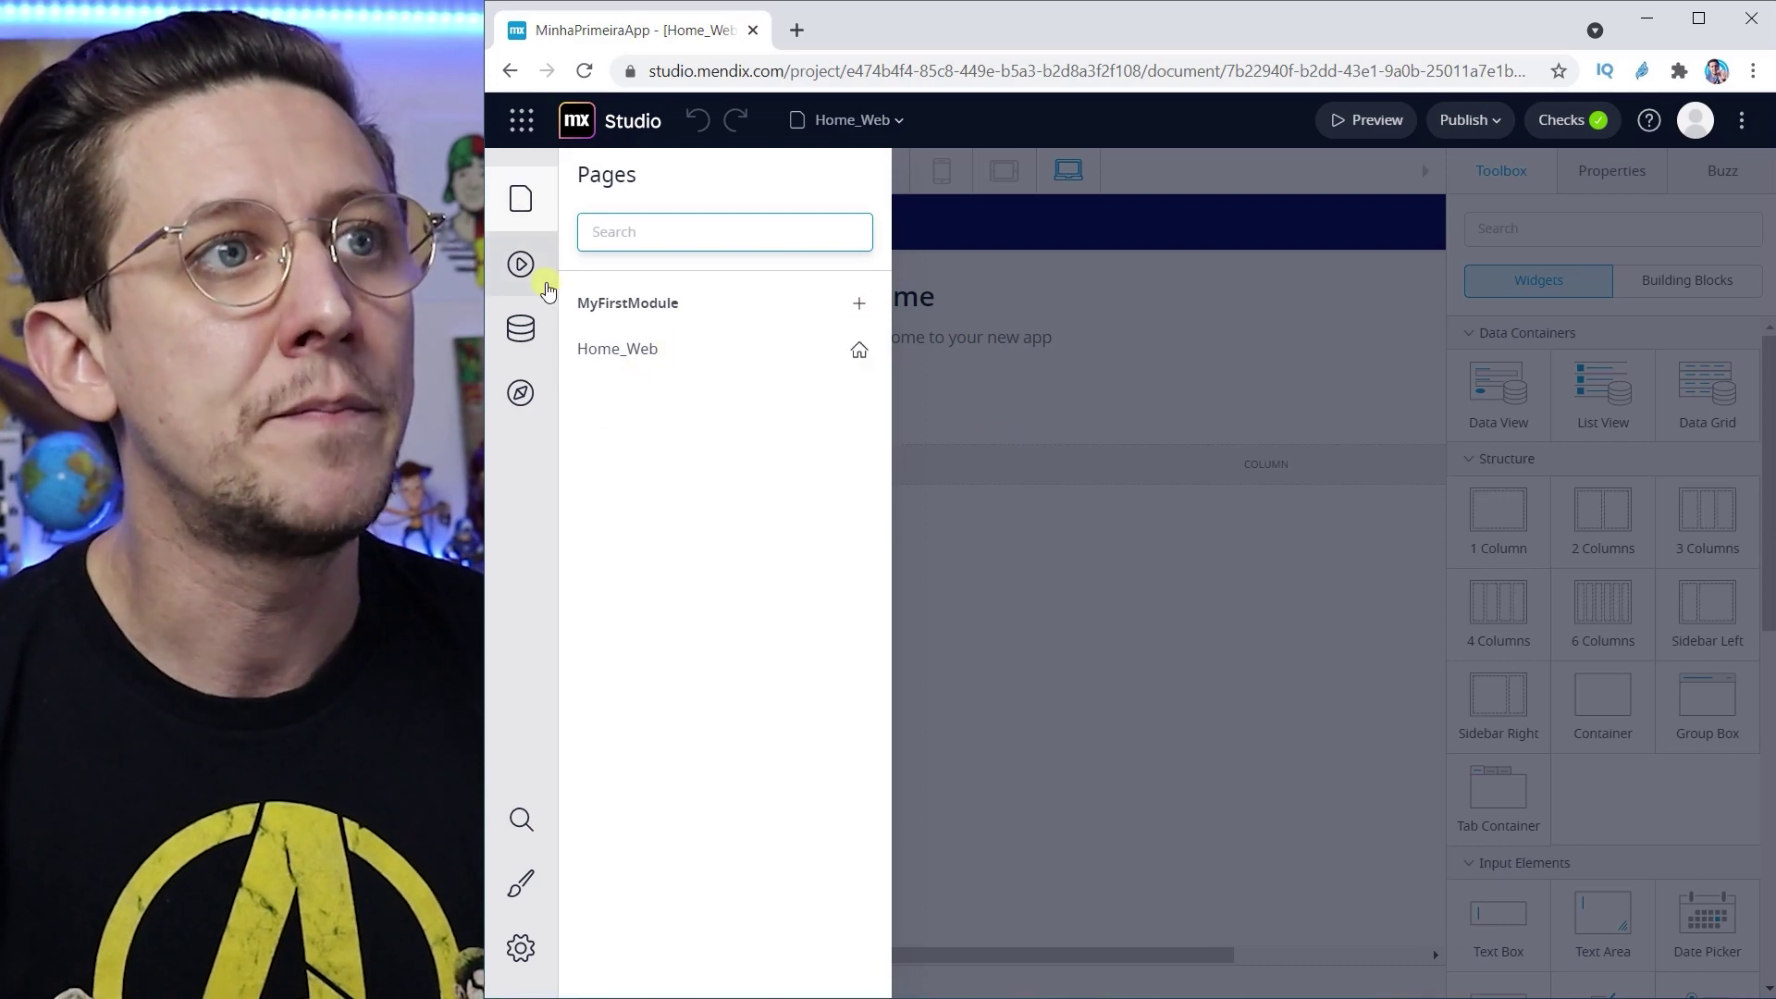
pyautogui.click(520, 265)
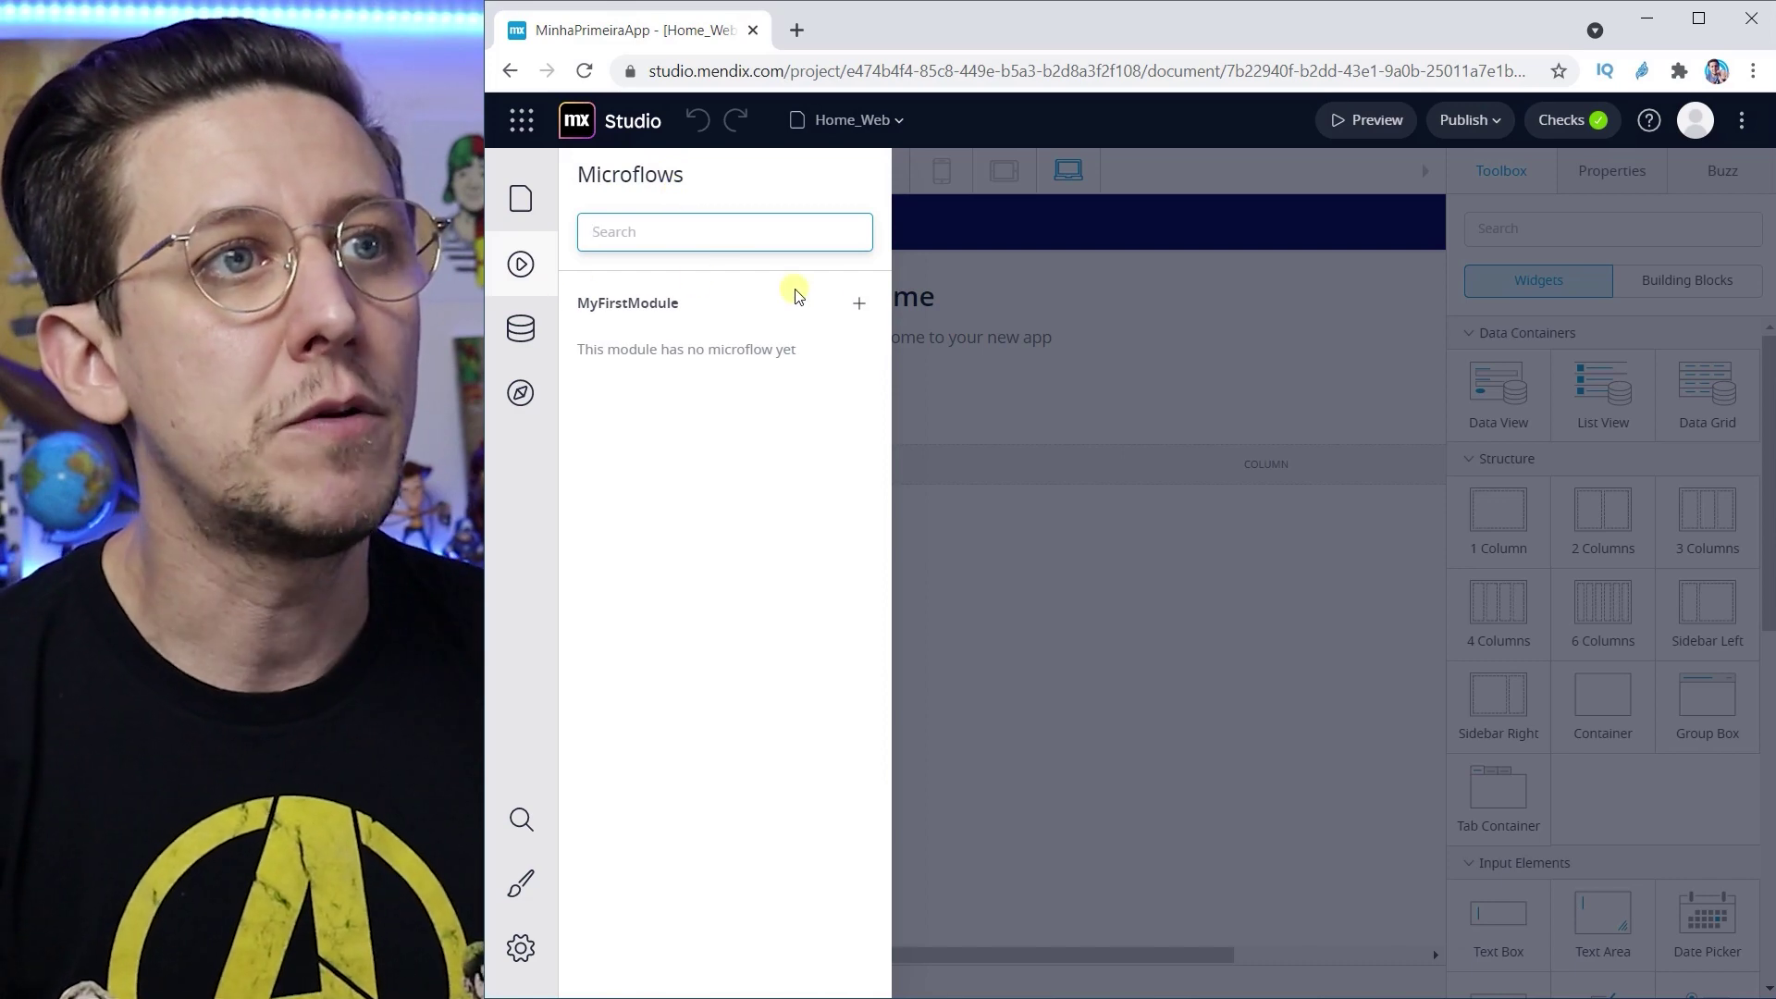
pyautogui.click(858, 310)
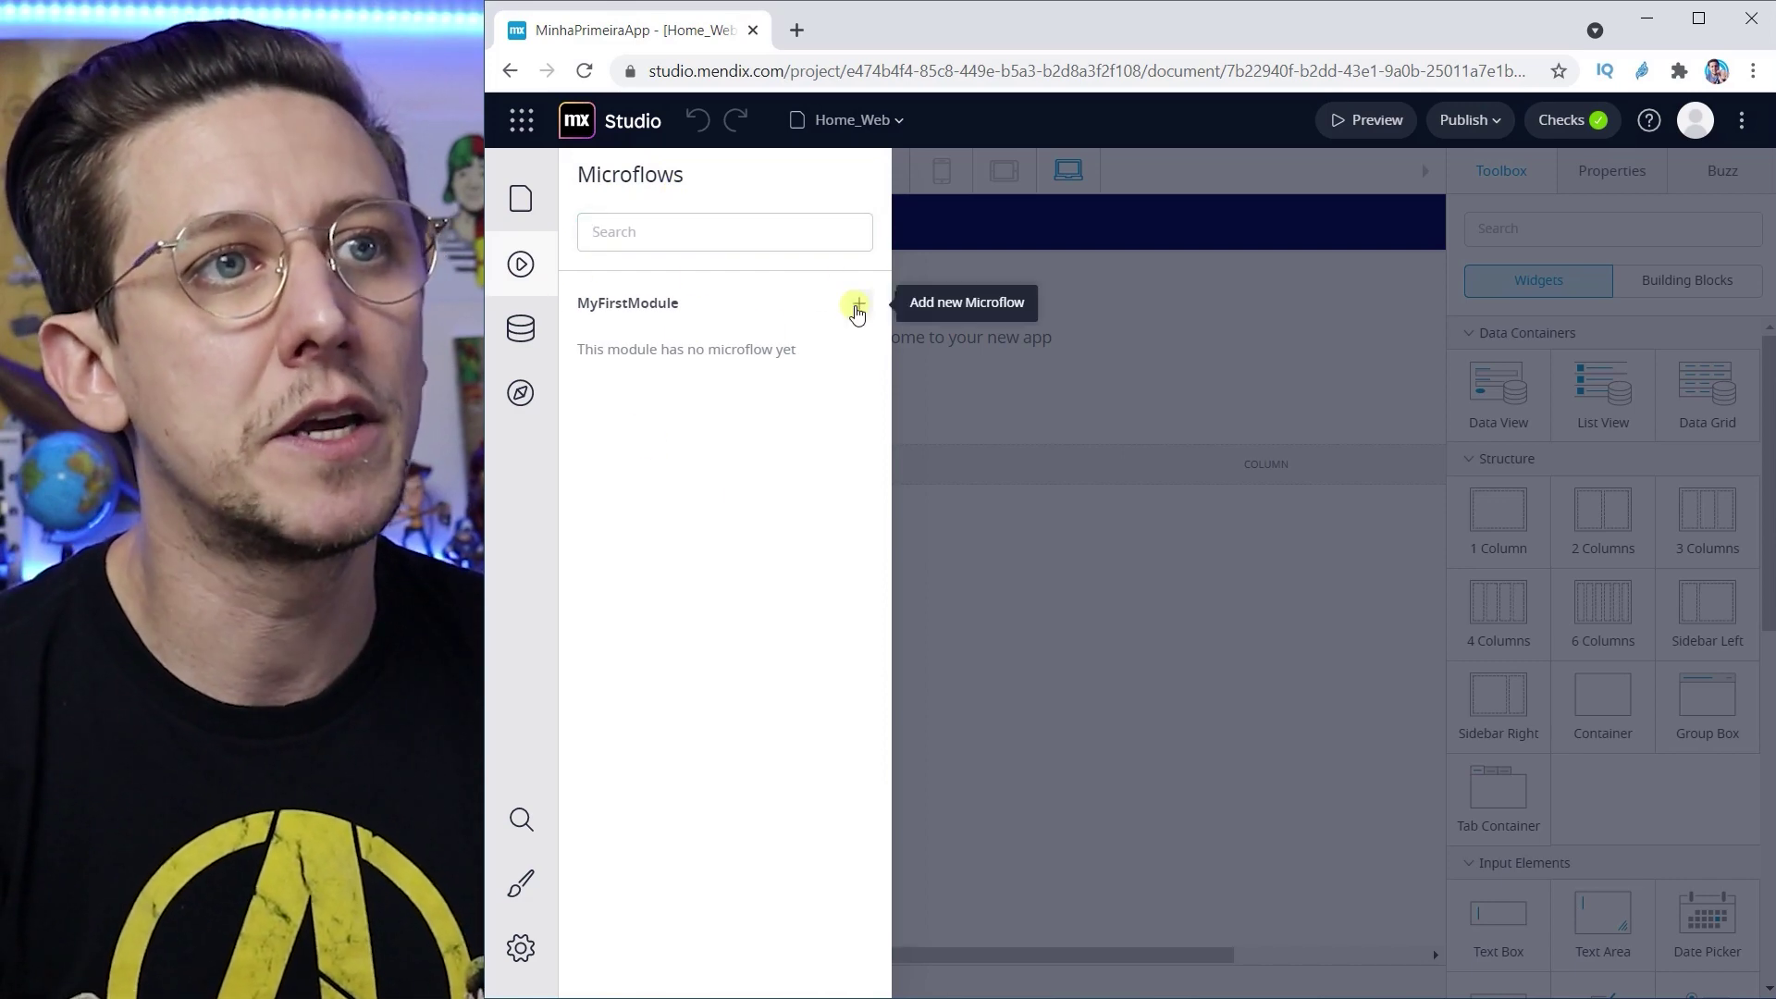
pyautogui.click(1228, 703)
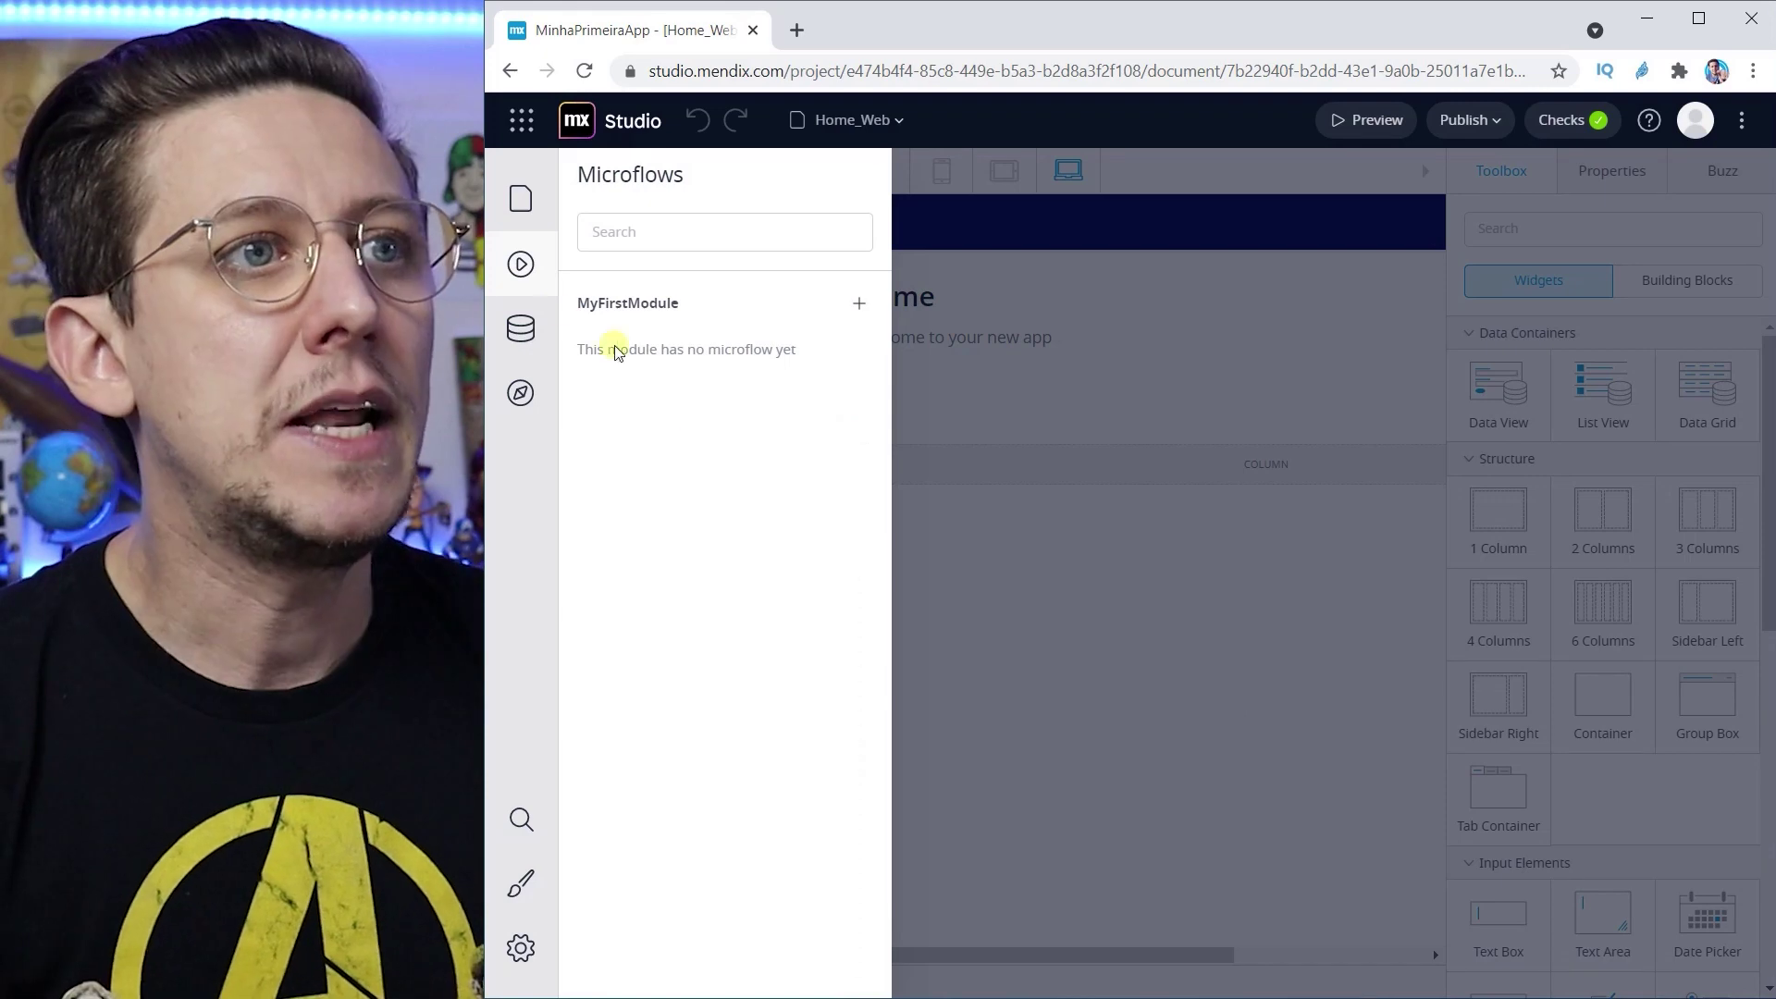
pyautogui.click(536, 321)
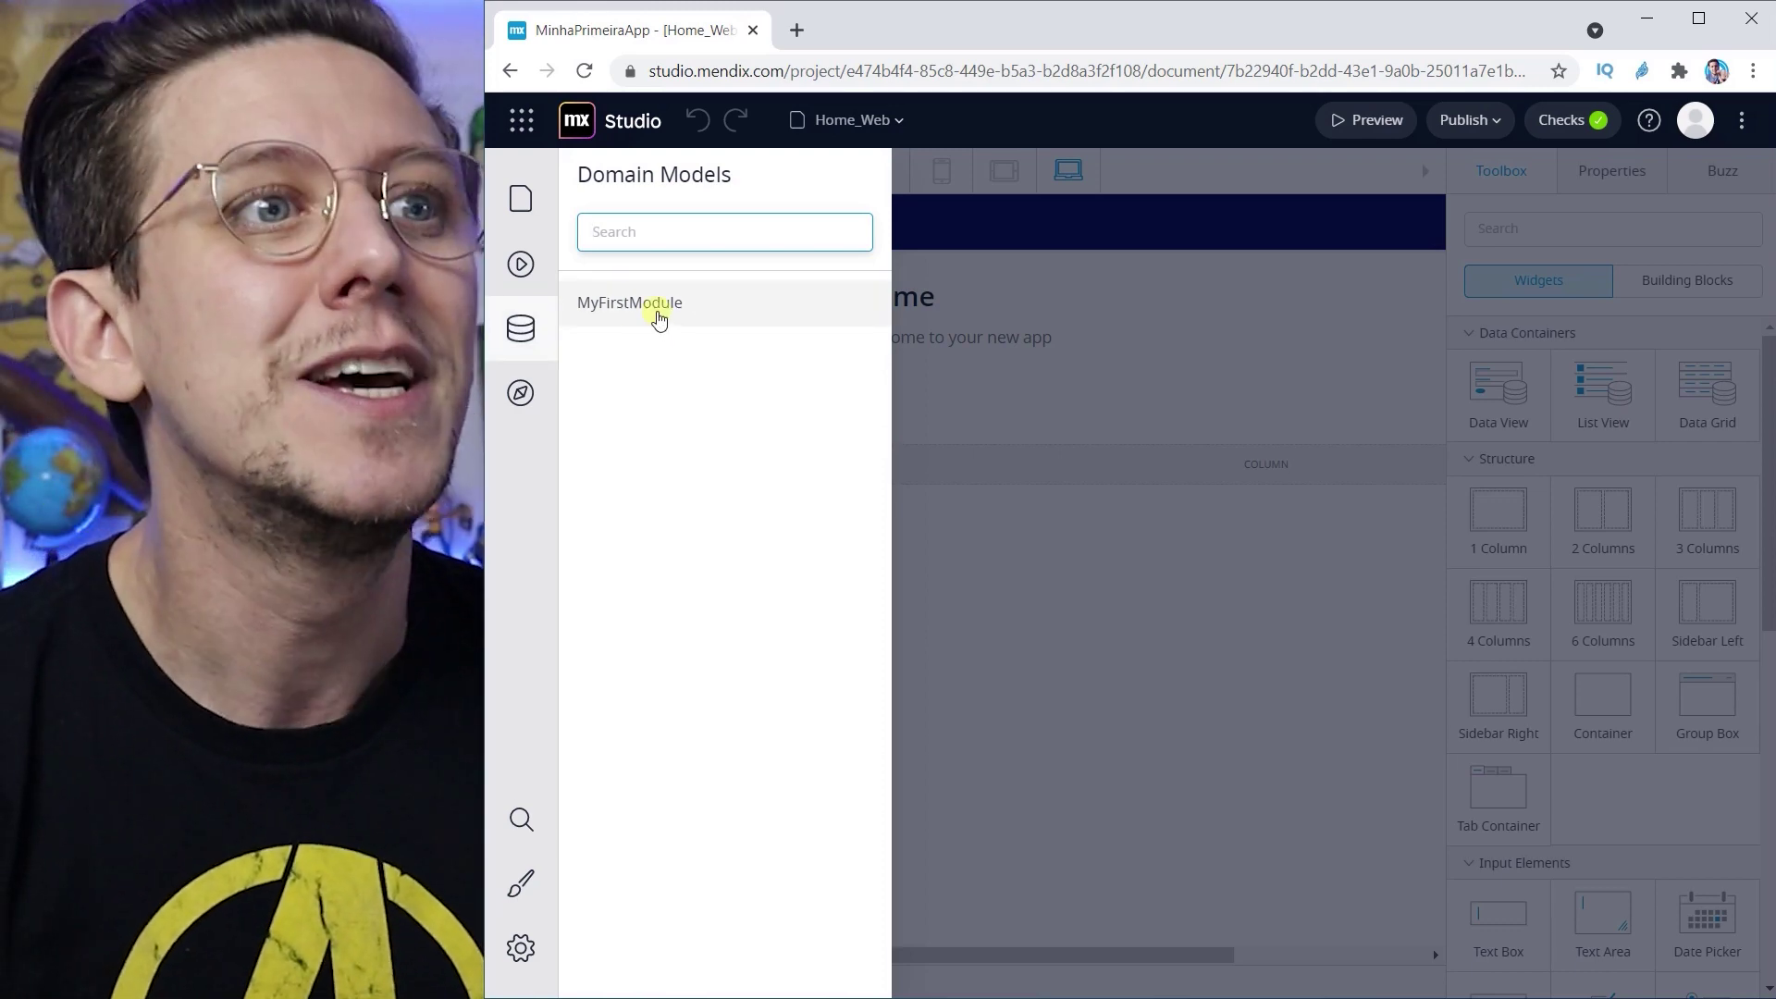
pyautogui.click(692, 309)
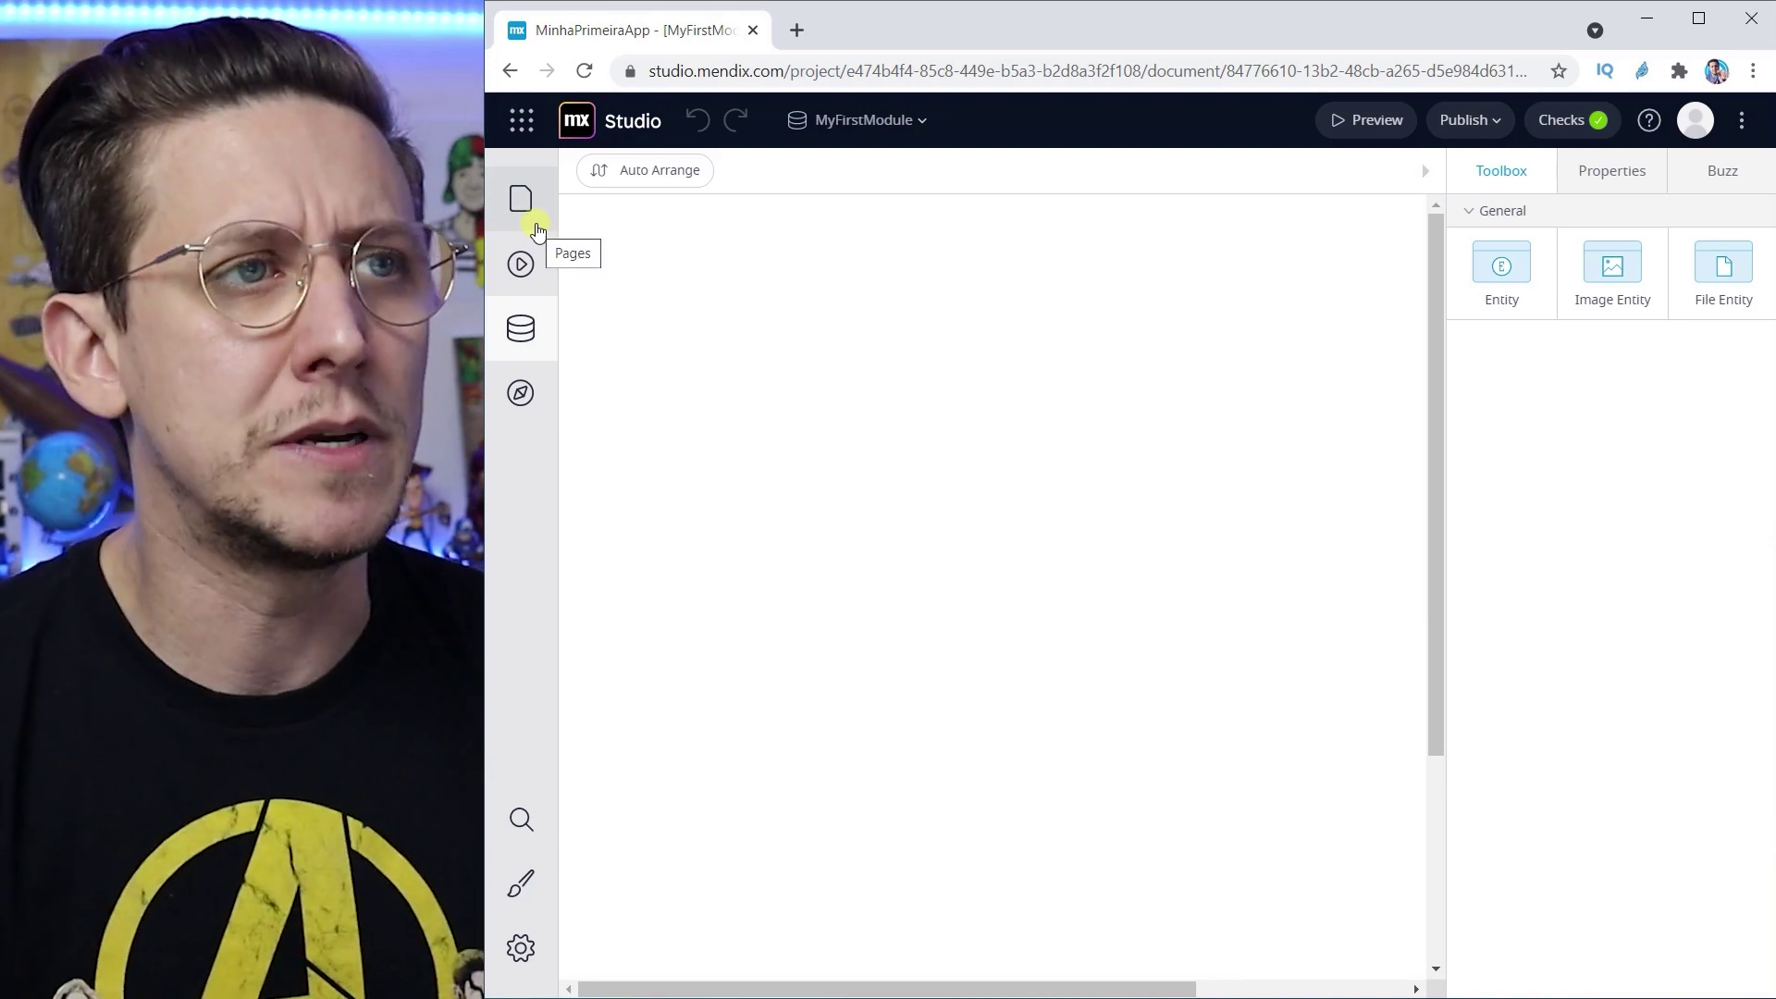
# Step: Examine the app's navigation structure alongside the menu shown on the Home_Web page
pyautogui.click(524, 393)
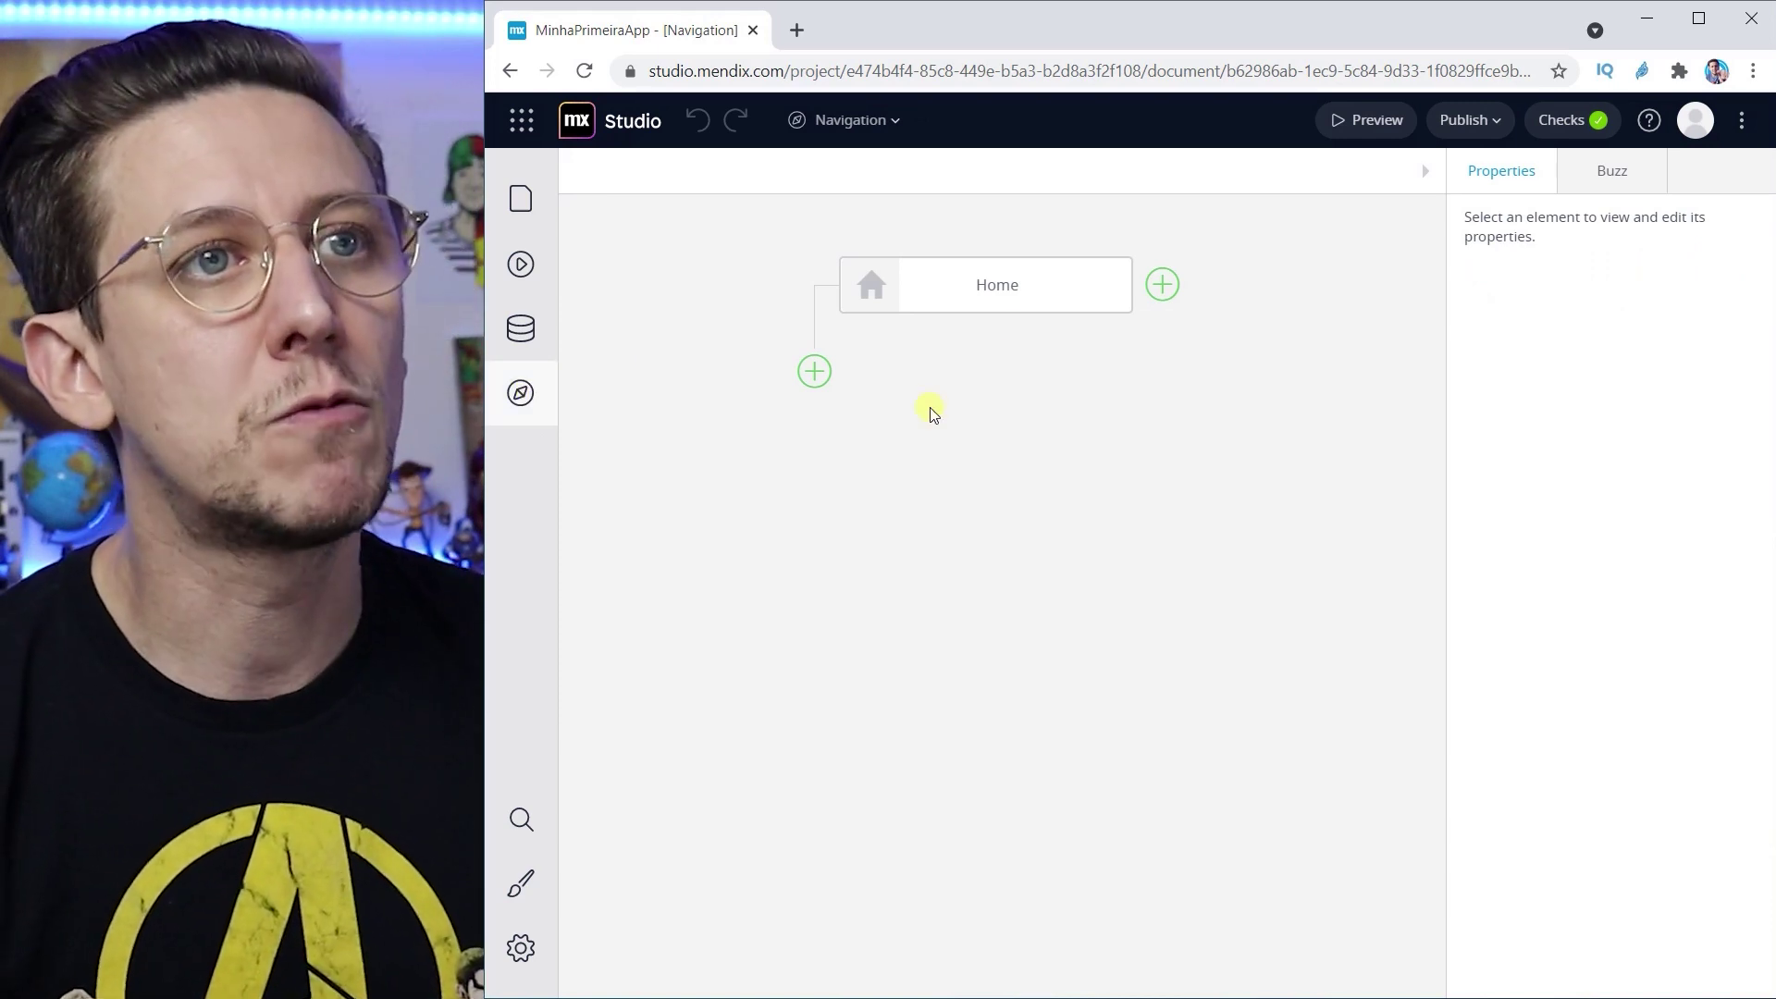
pyautogui.click(507, 193)
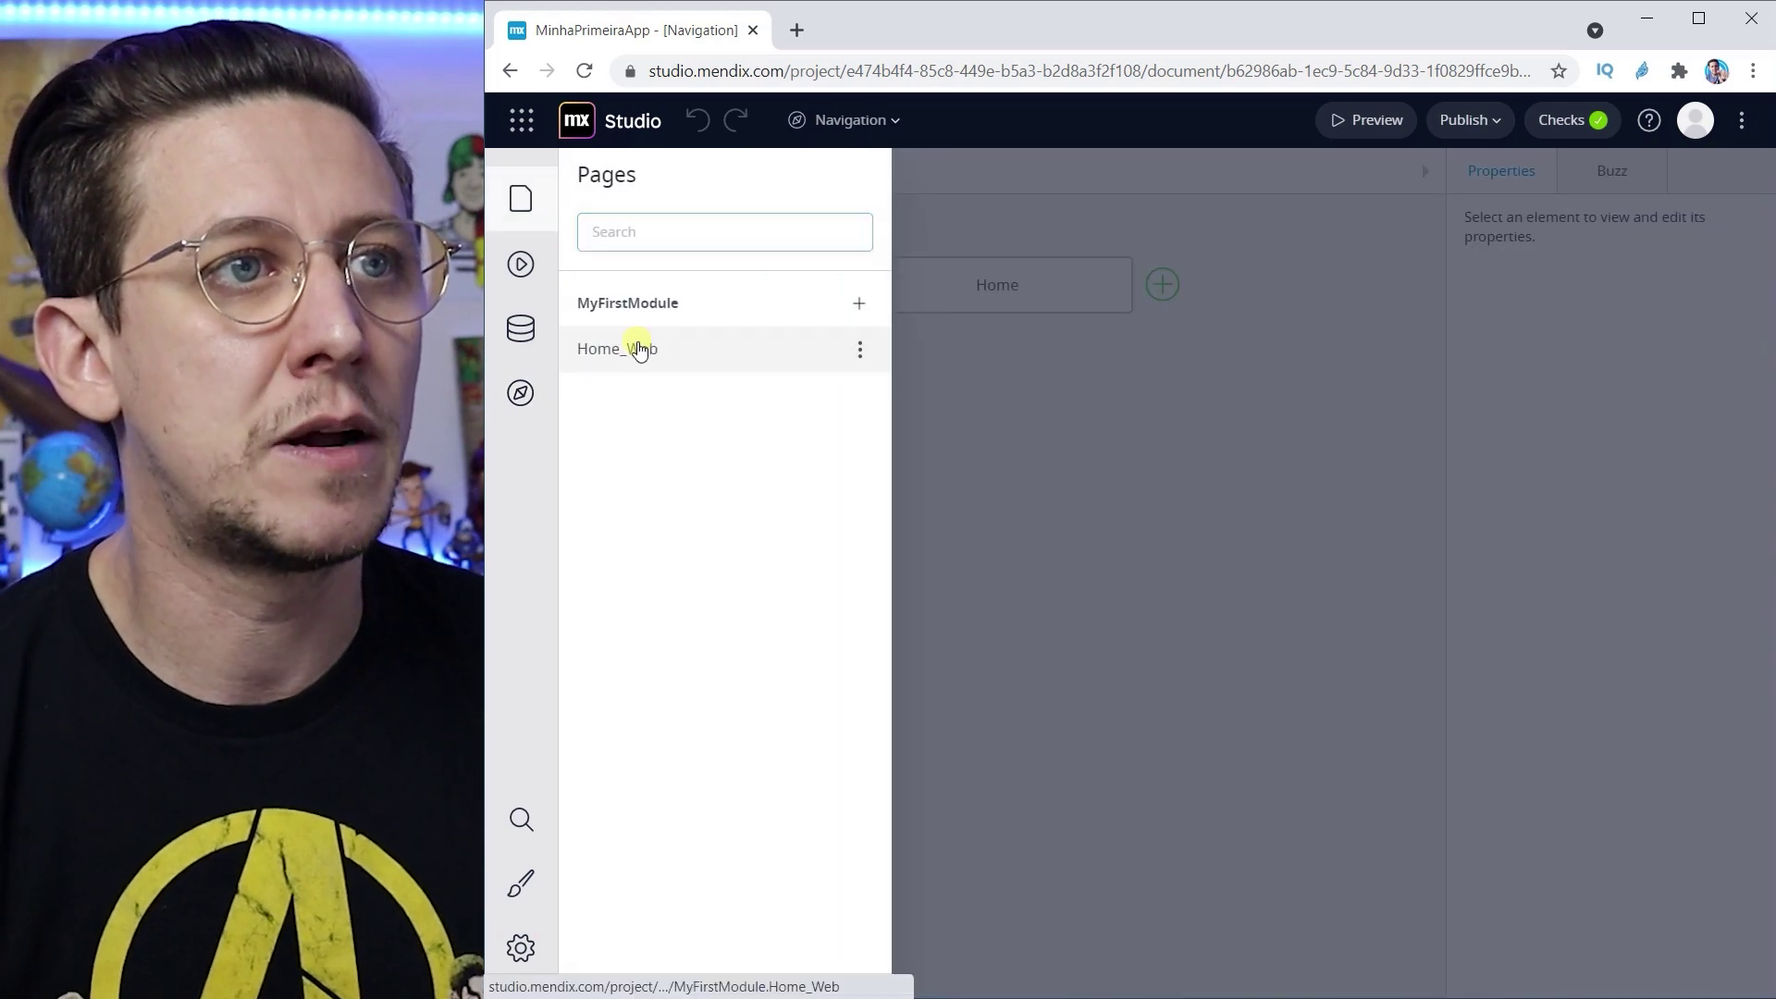
pyautogui.click(638, 350)
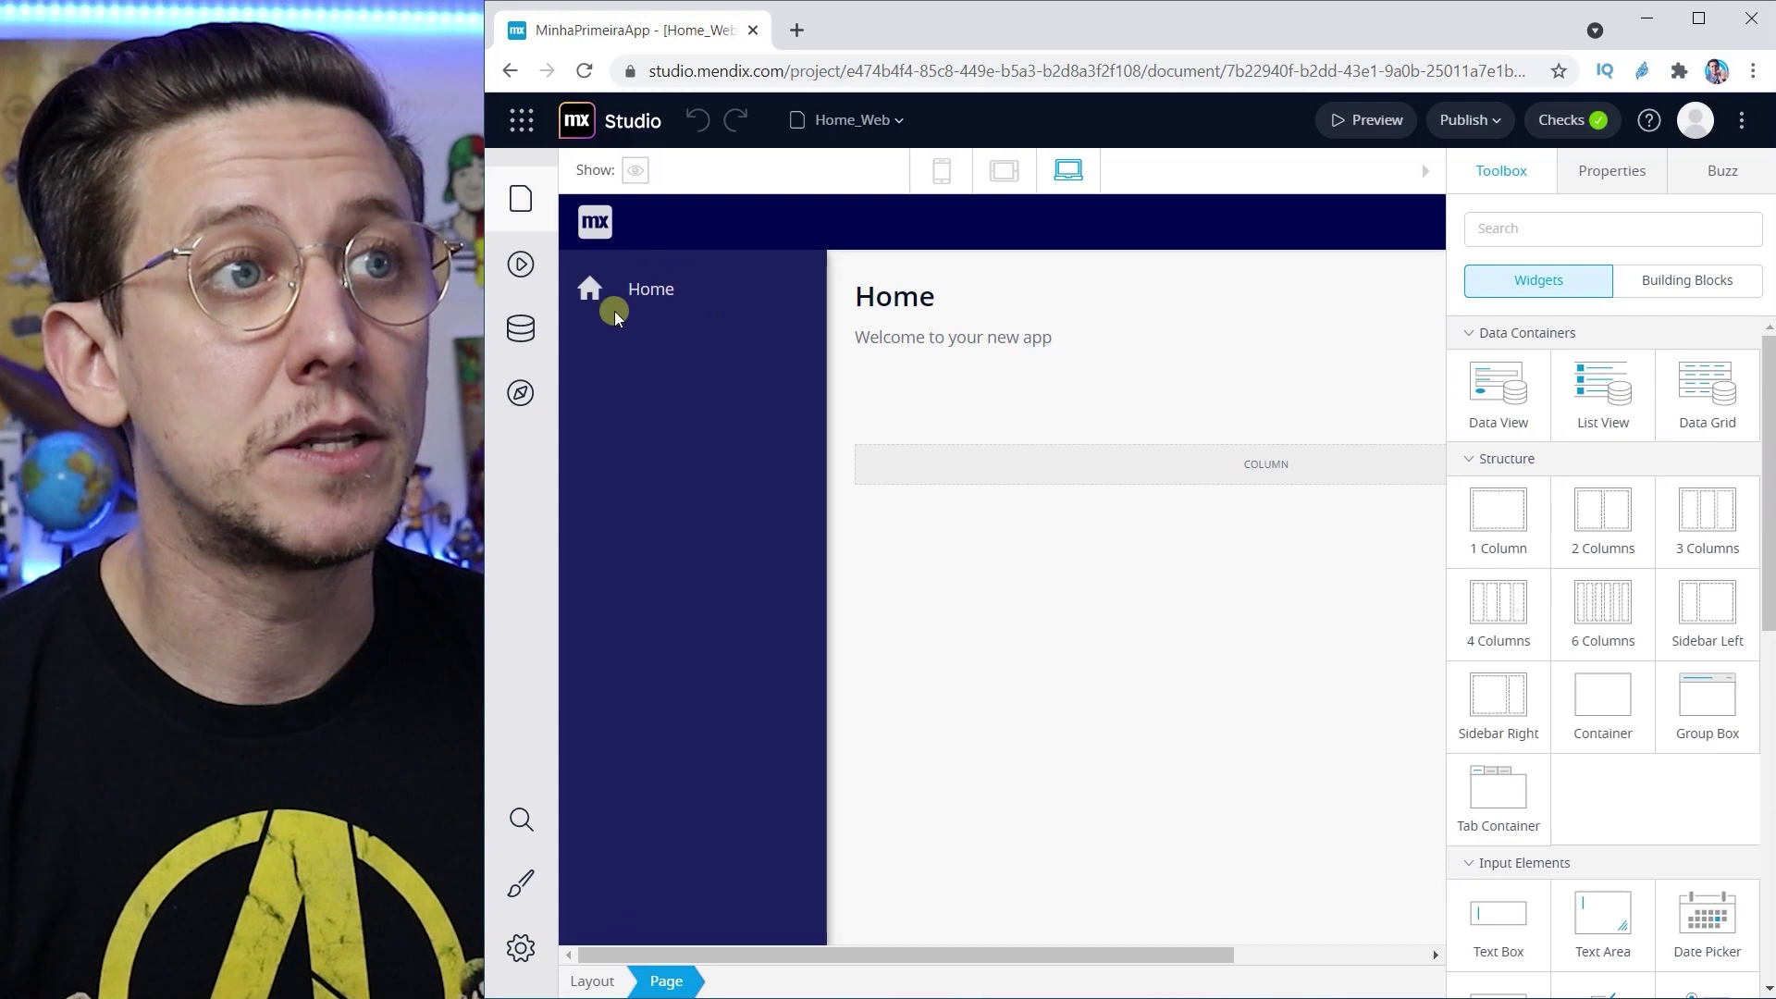
pyautogui.click(518, 405)
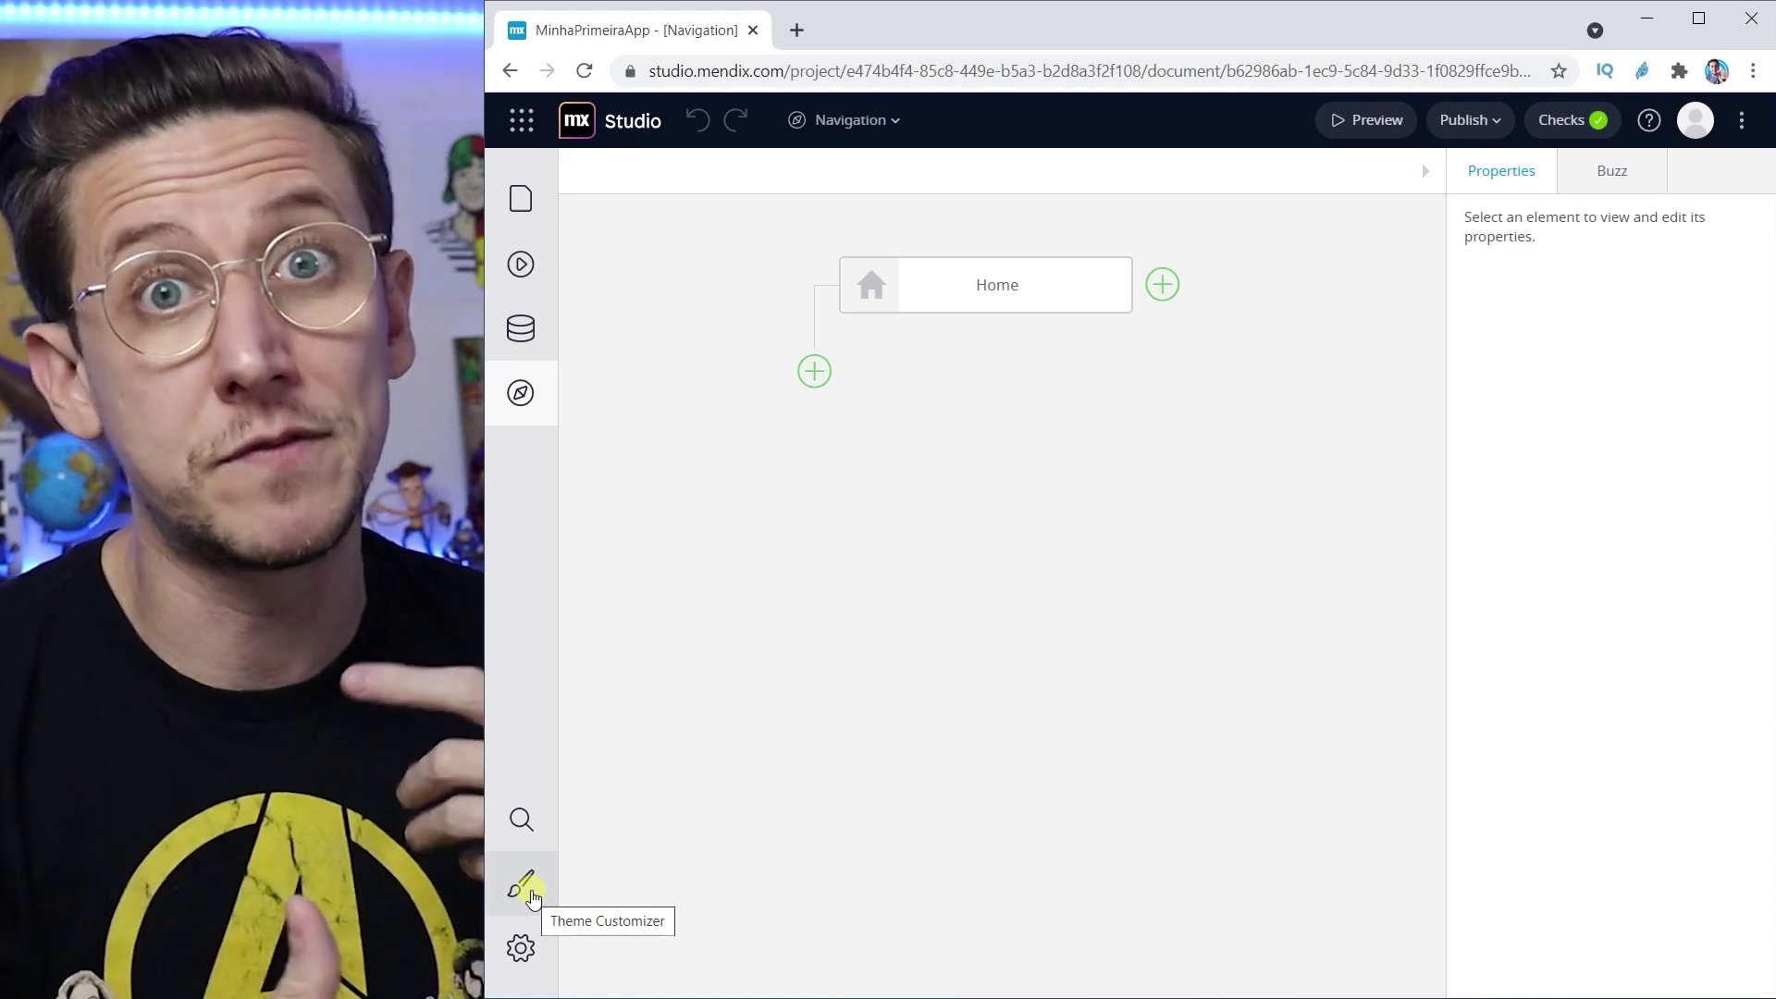
# Step: Review the Roles and Permissions and Widget Overview settings and return to the Home_Web page
pyautogui.click(524, 950)
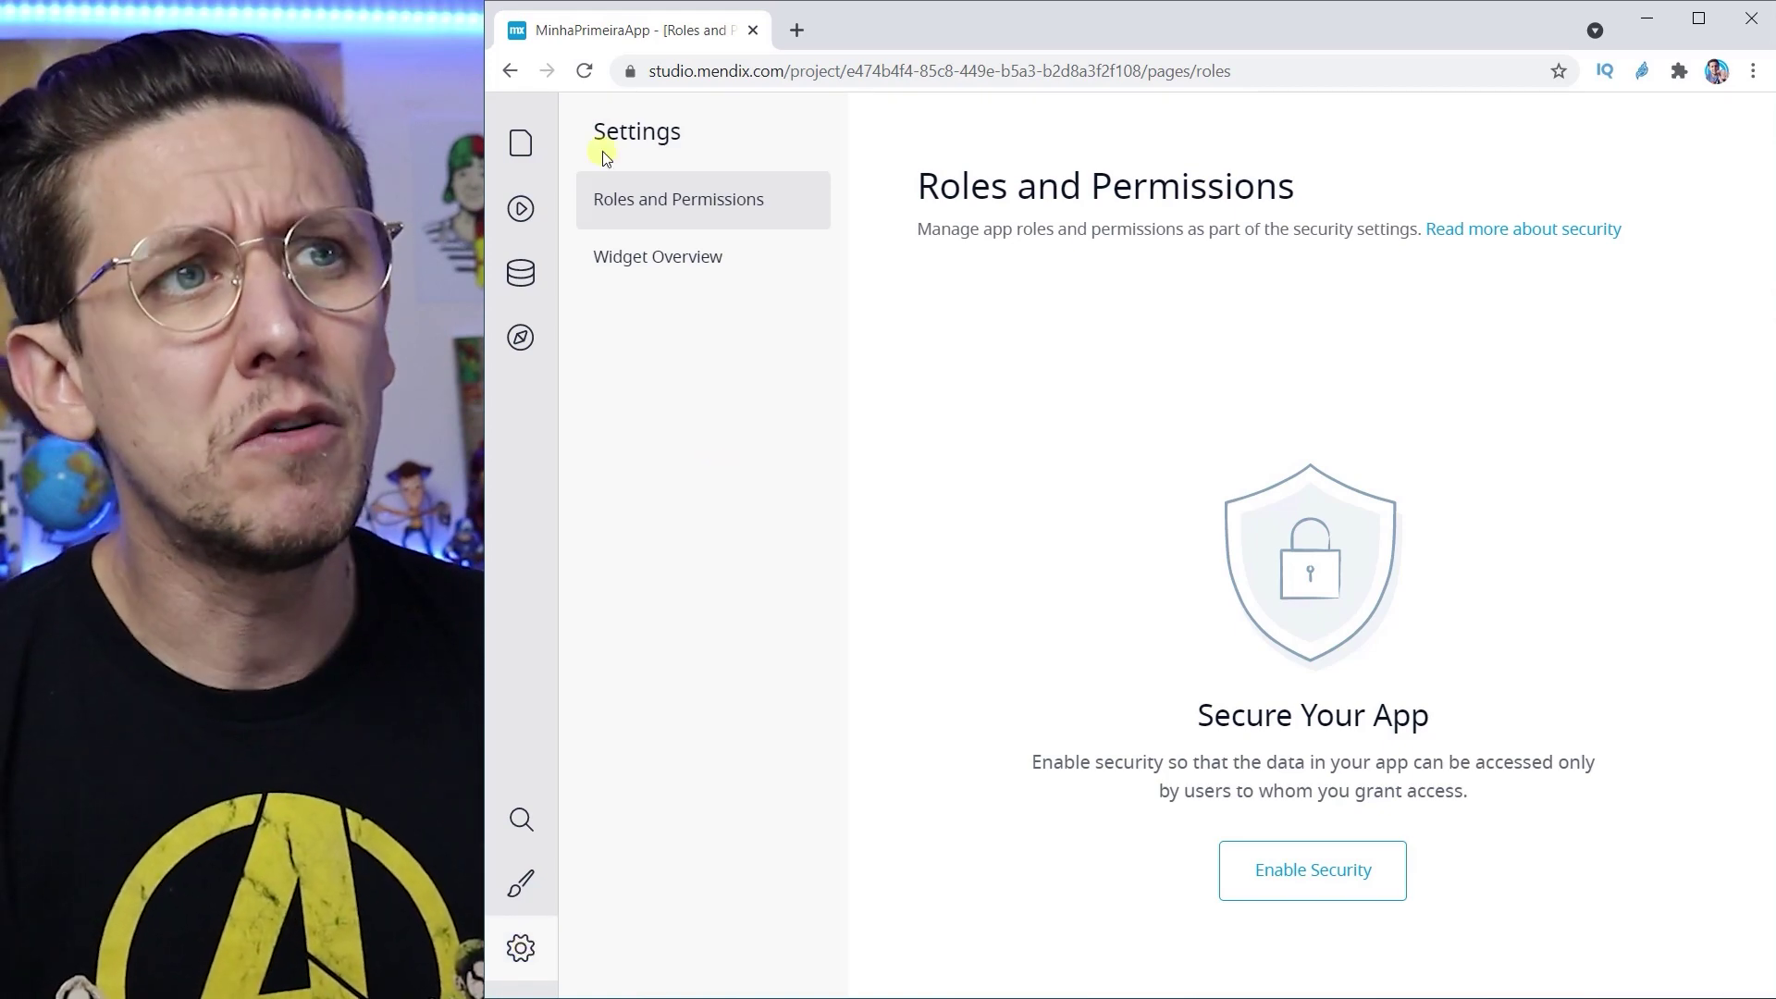
pyautogui.click(669, 276)
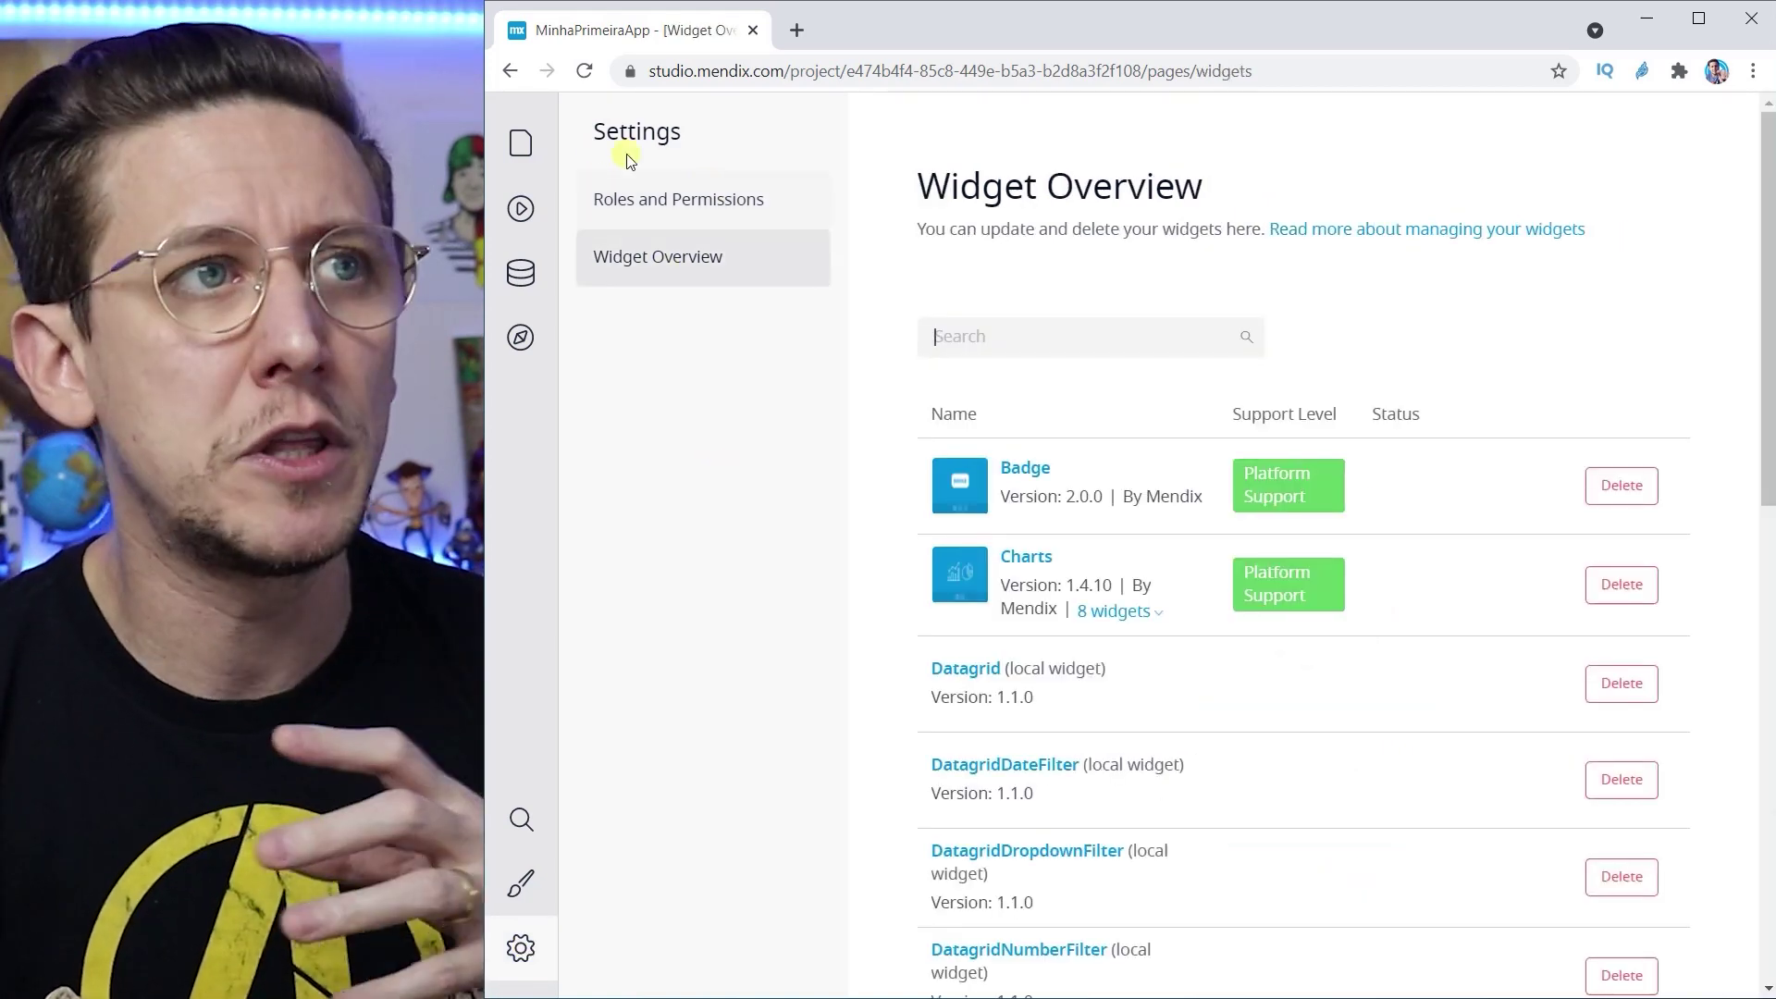
pyautogui.click(524, 172)
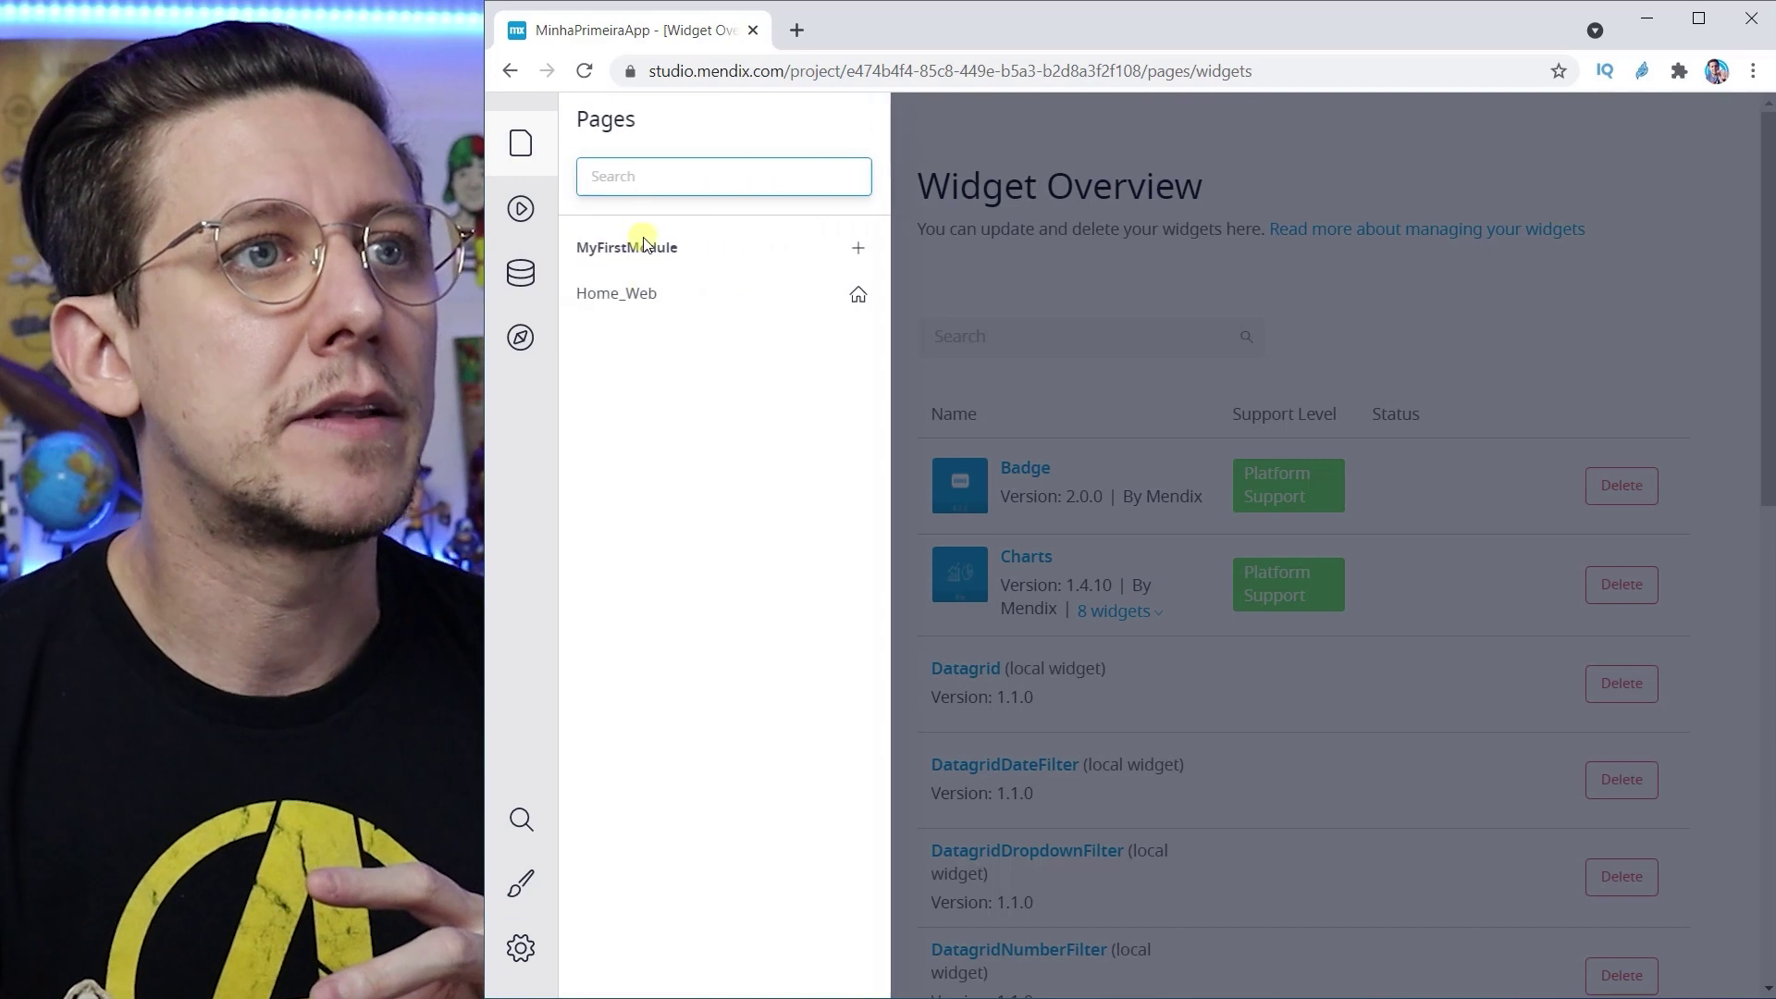
pyautogui.click(633, 292)
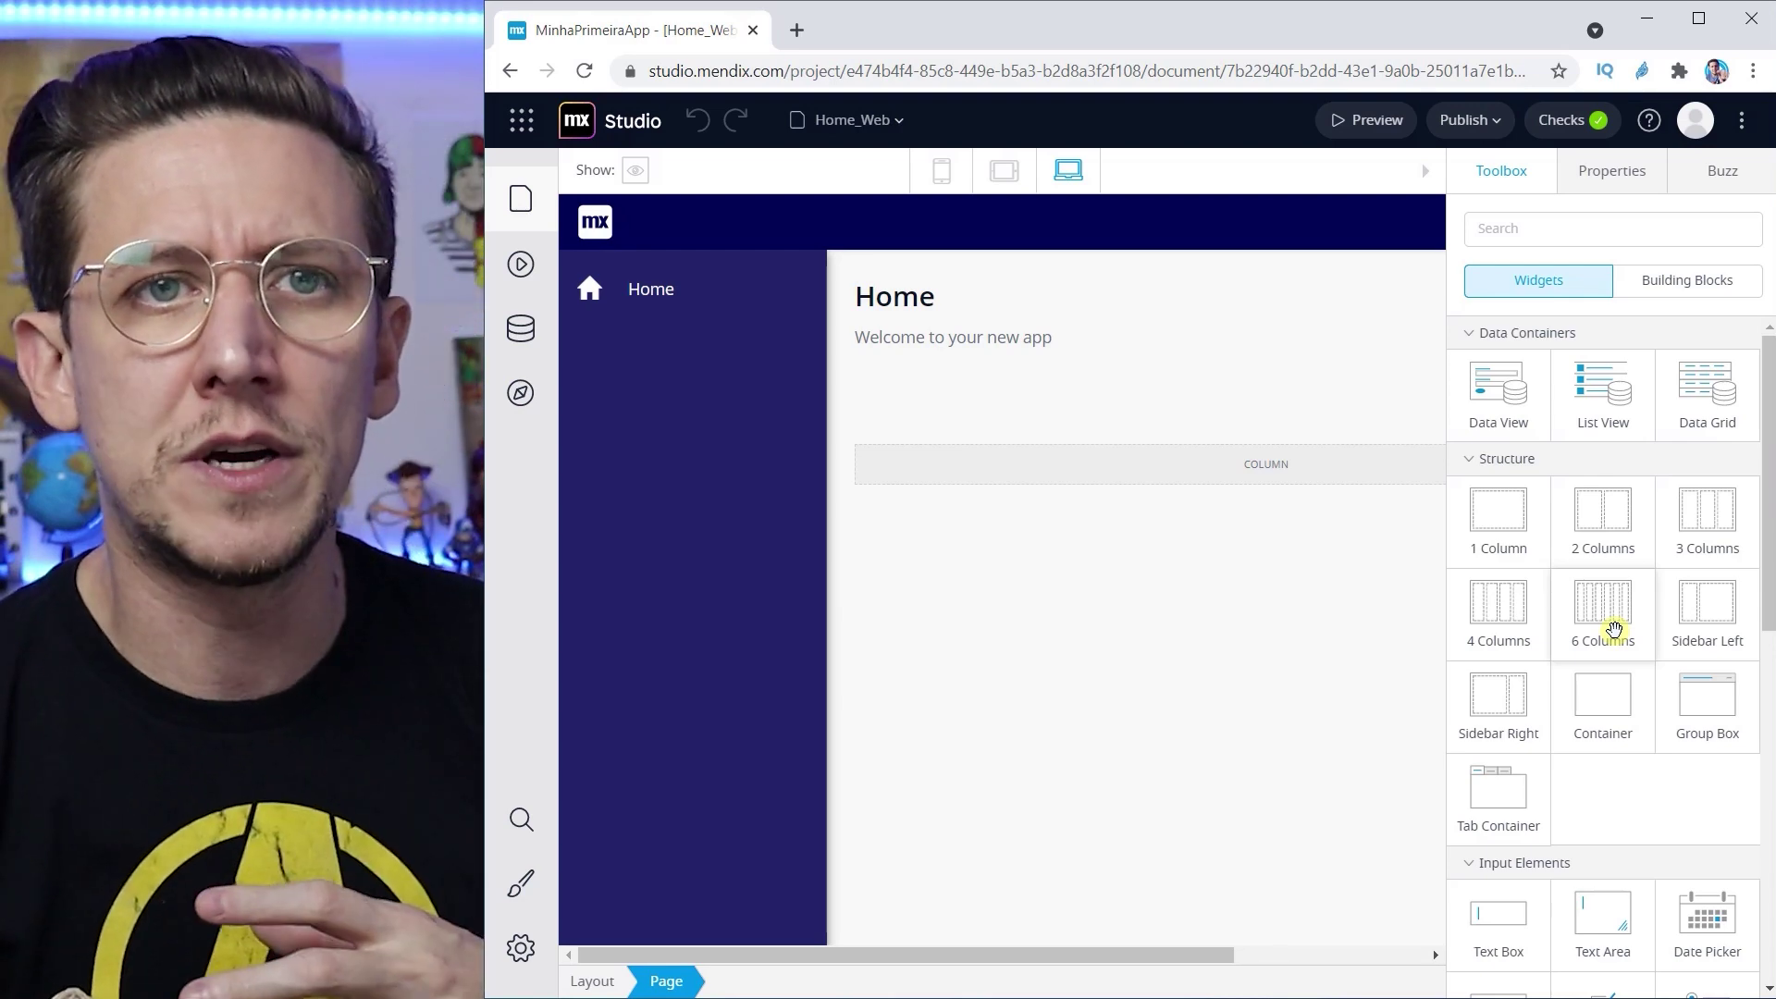
# Step: Look through the widgets and building blocks available for Home_Web, leaving the Headers and Cards building-block groups collapsed
pyautogui.scroll(-5, 1614, 630)
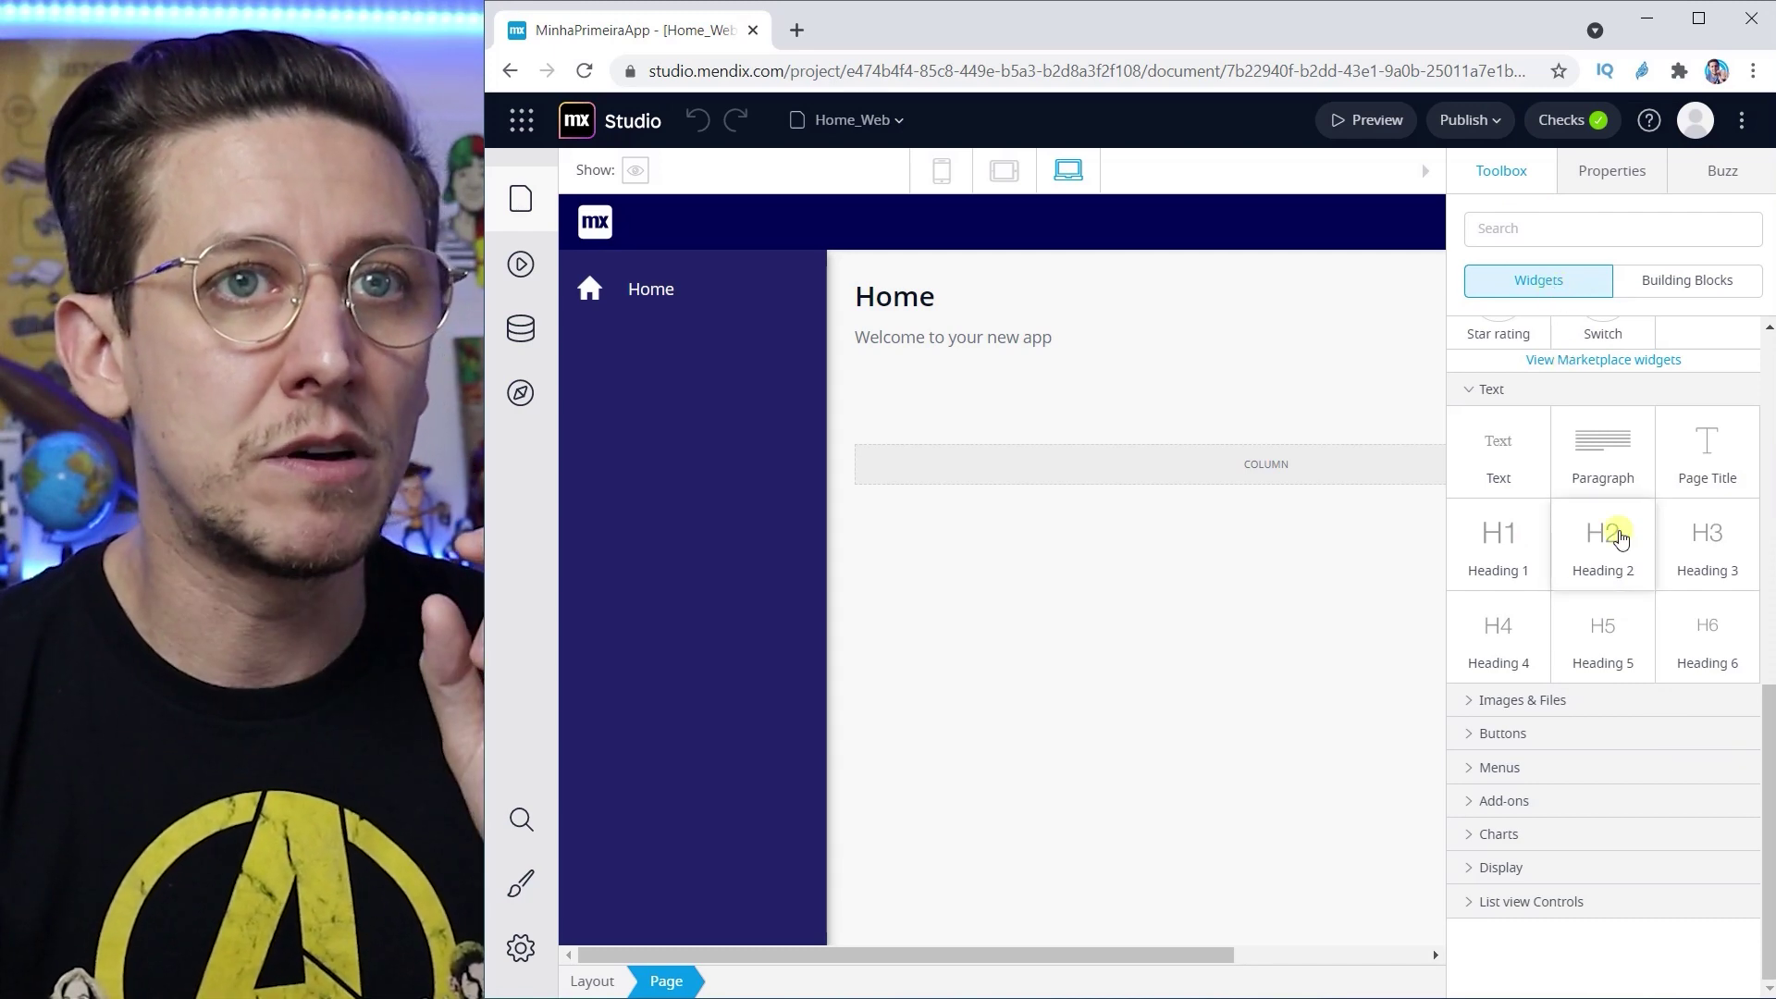
pyautogui.scroll(10, 1606, 535)
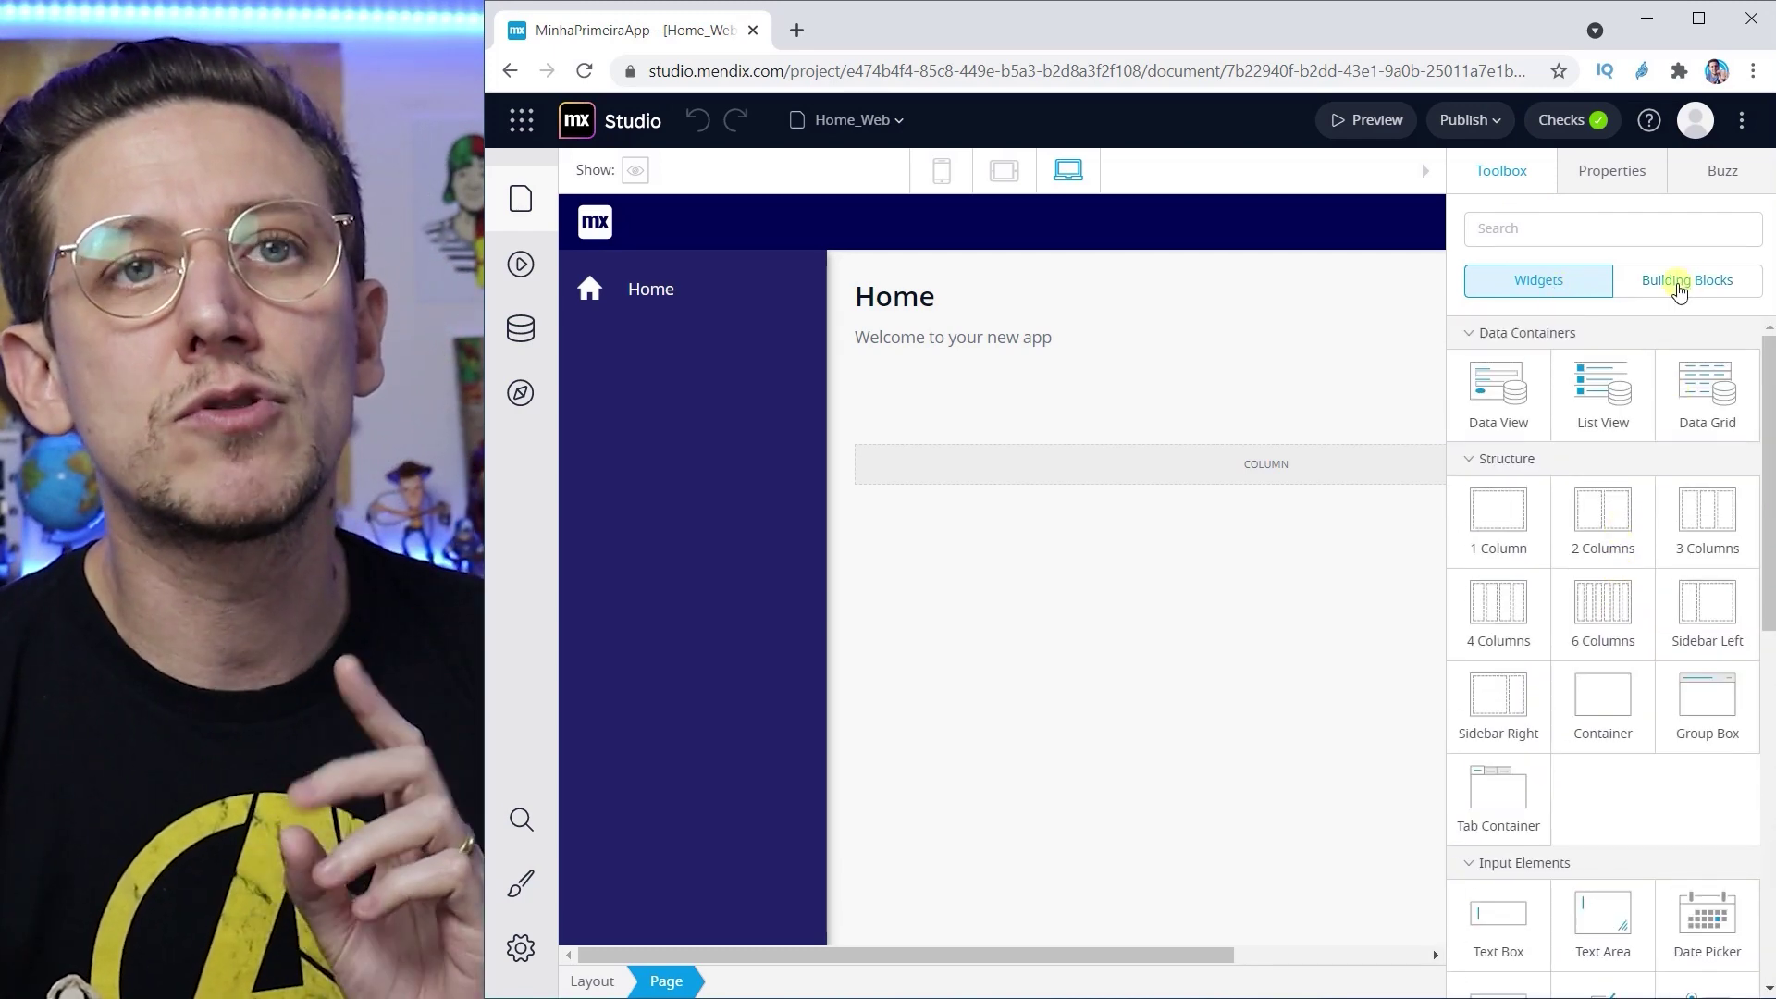
pyautogui.click(1680, 290)
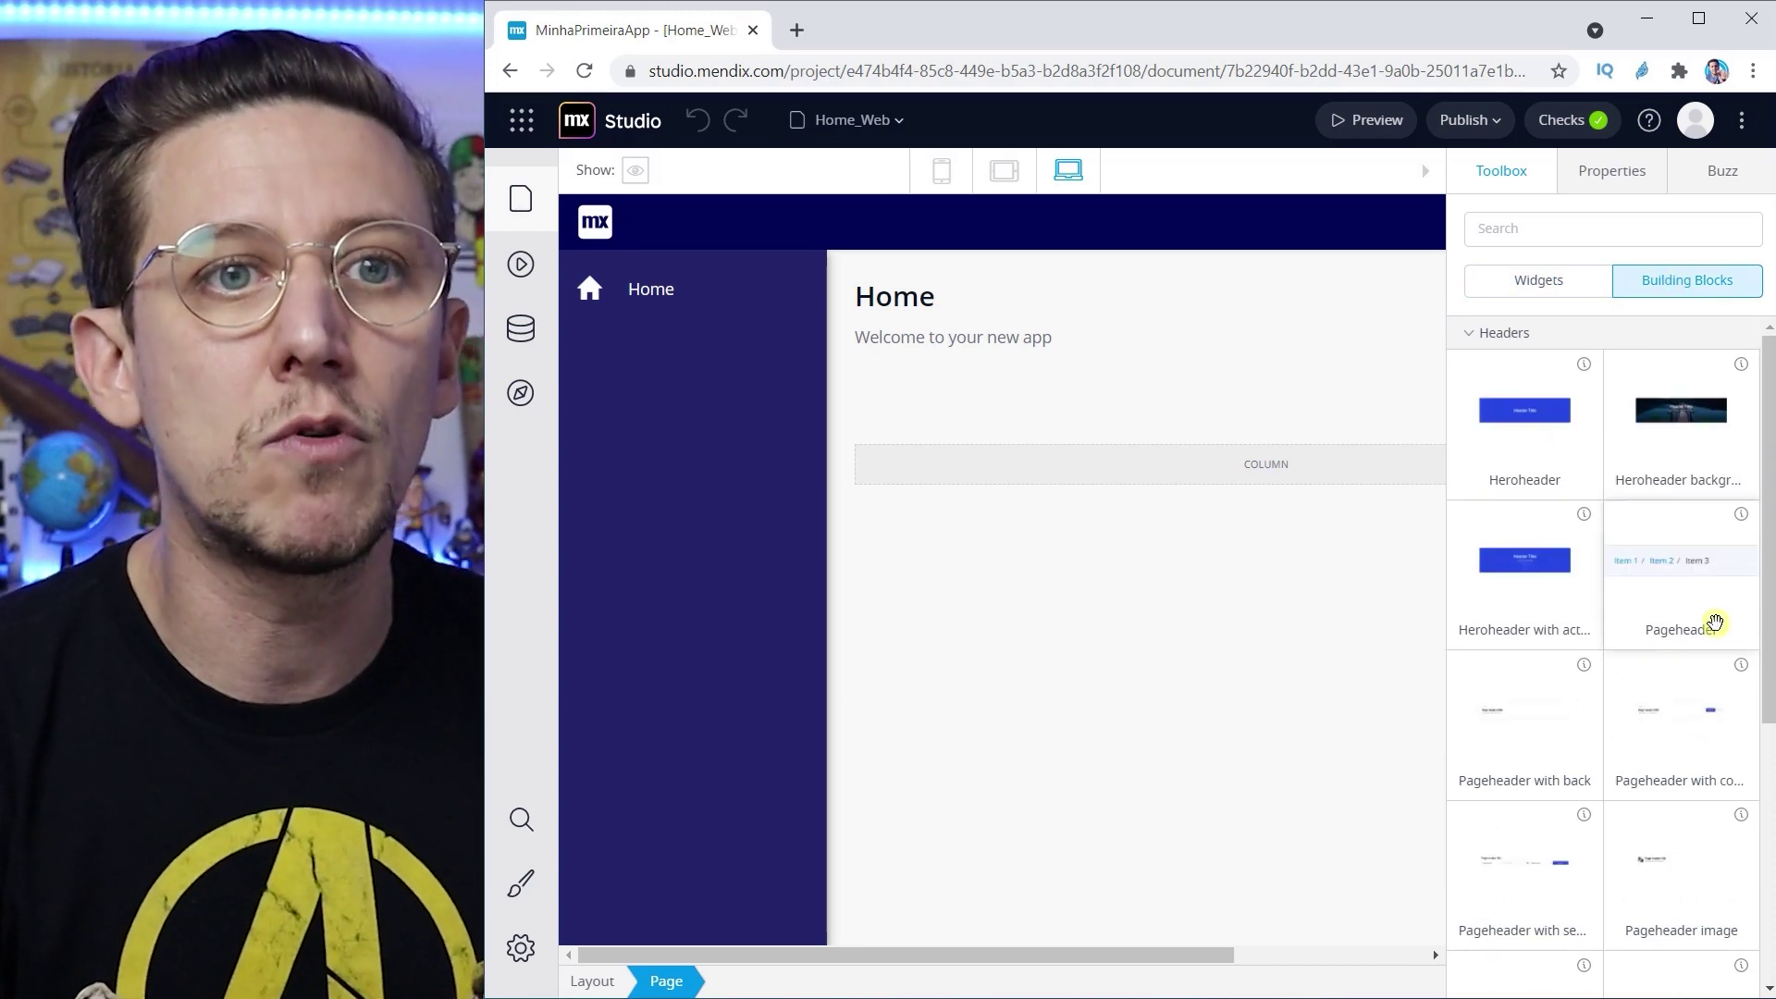
pyautogui.scroll(-5, 1715, 622)
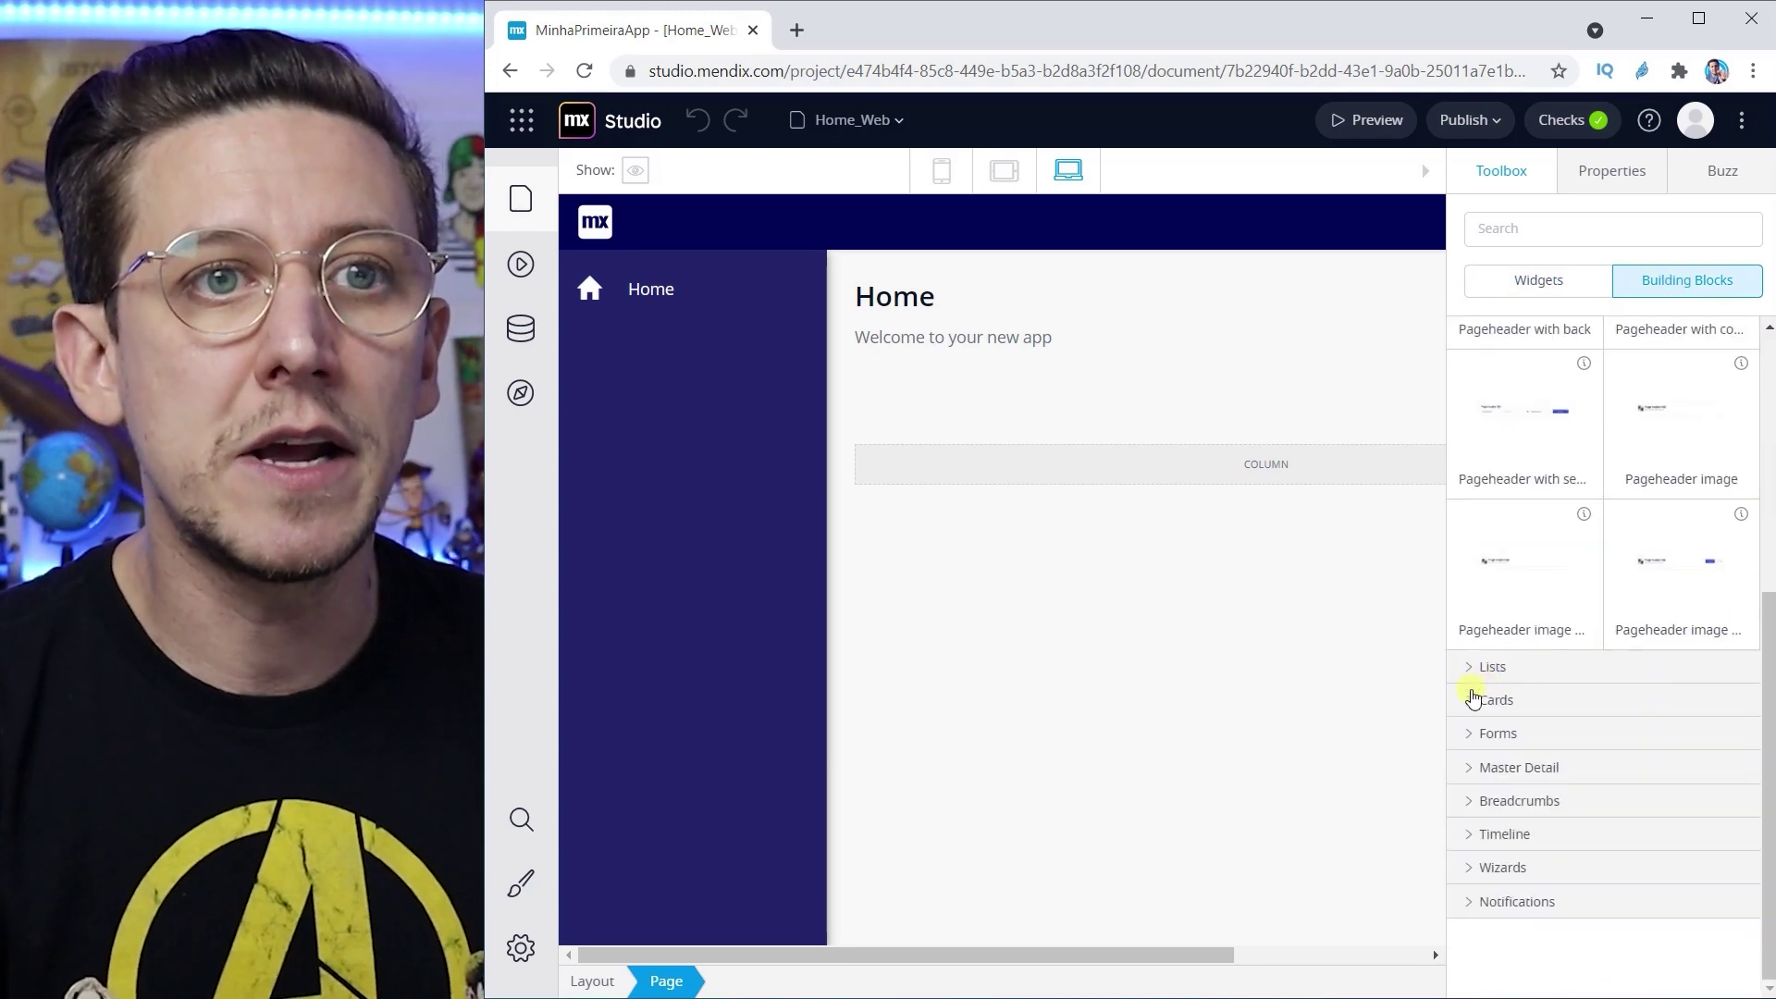
pyautogui.click(1474, 699)
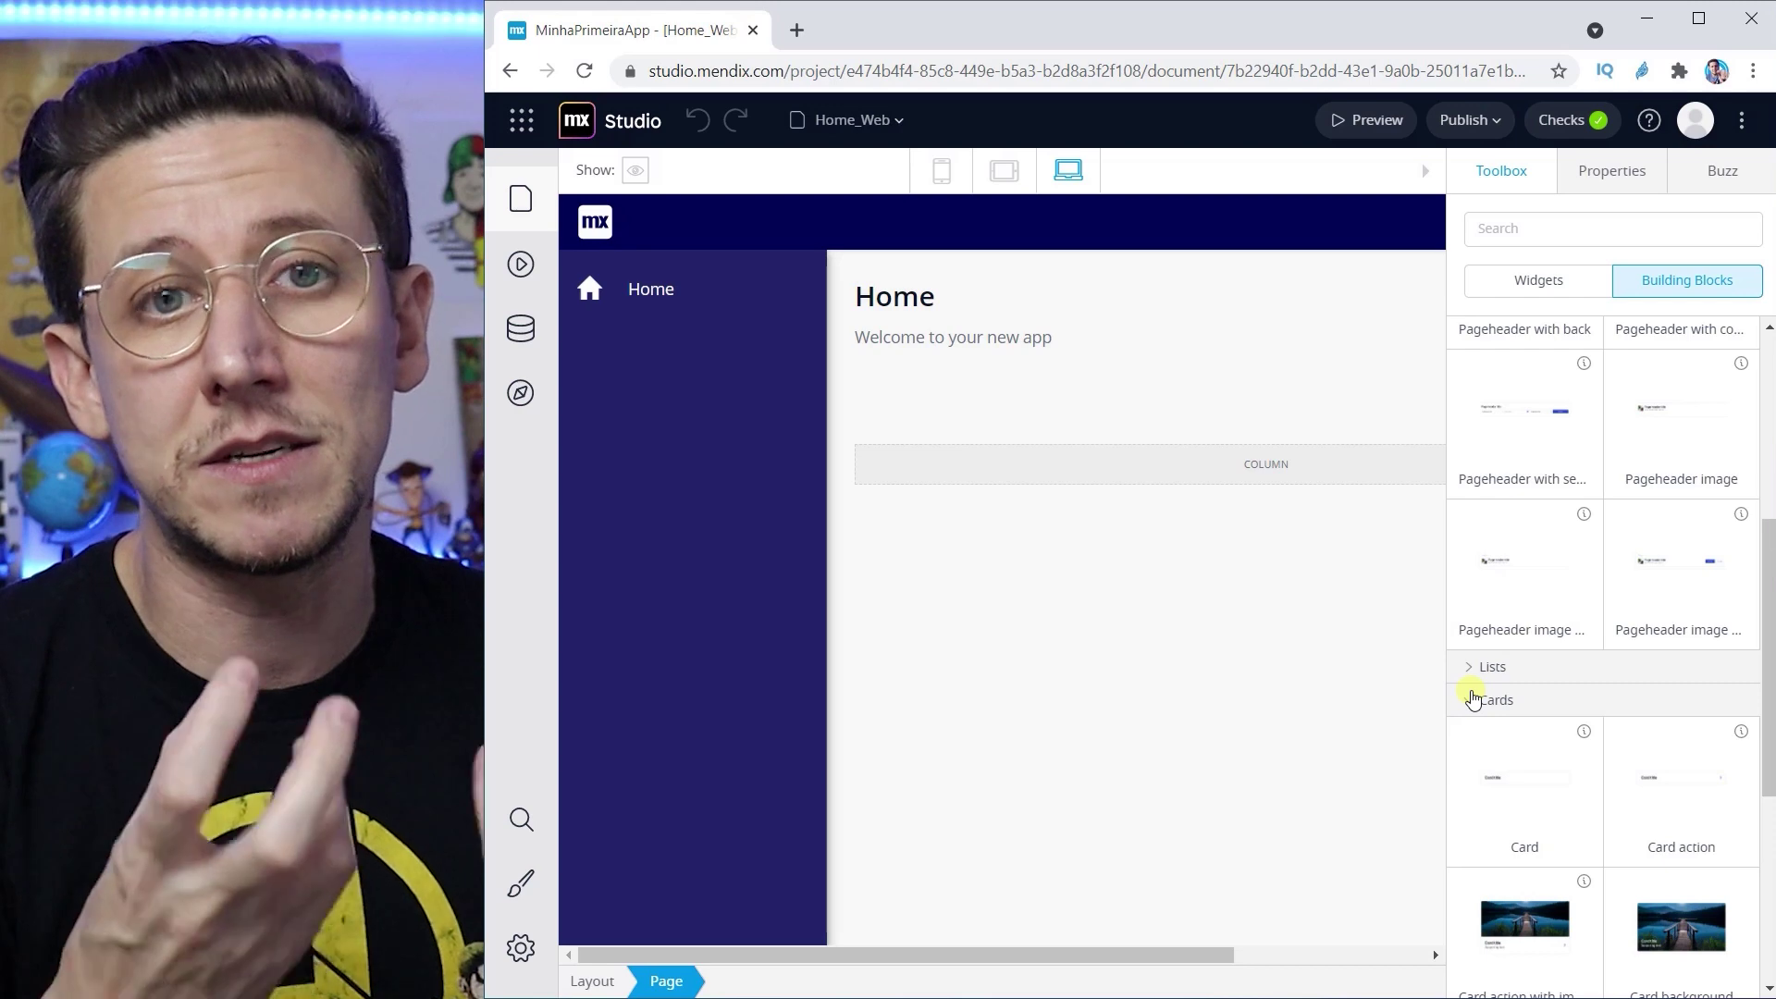
pyautogui.scroll(5, 1473, 700)
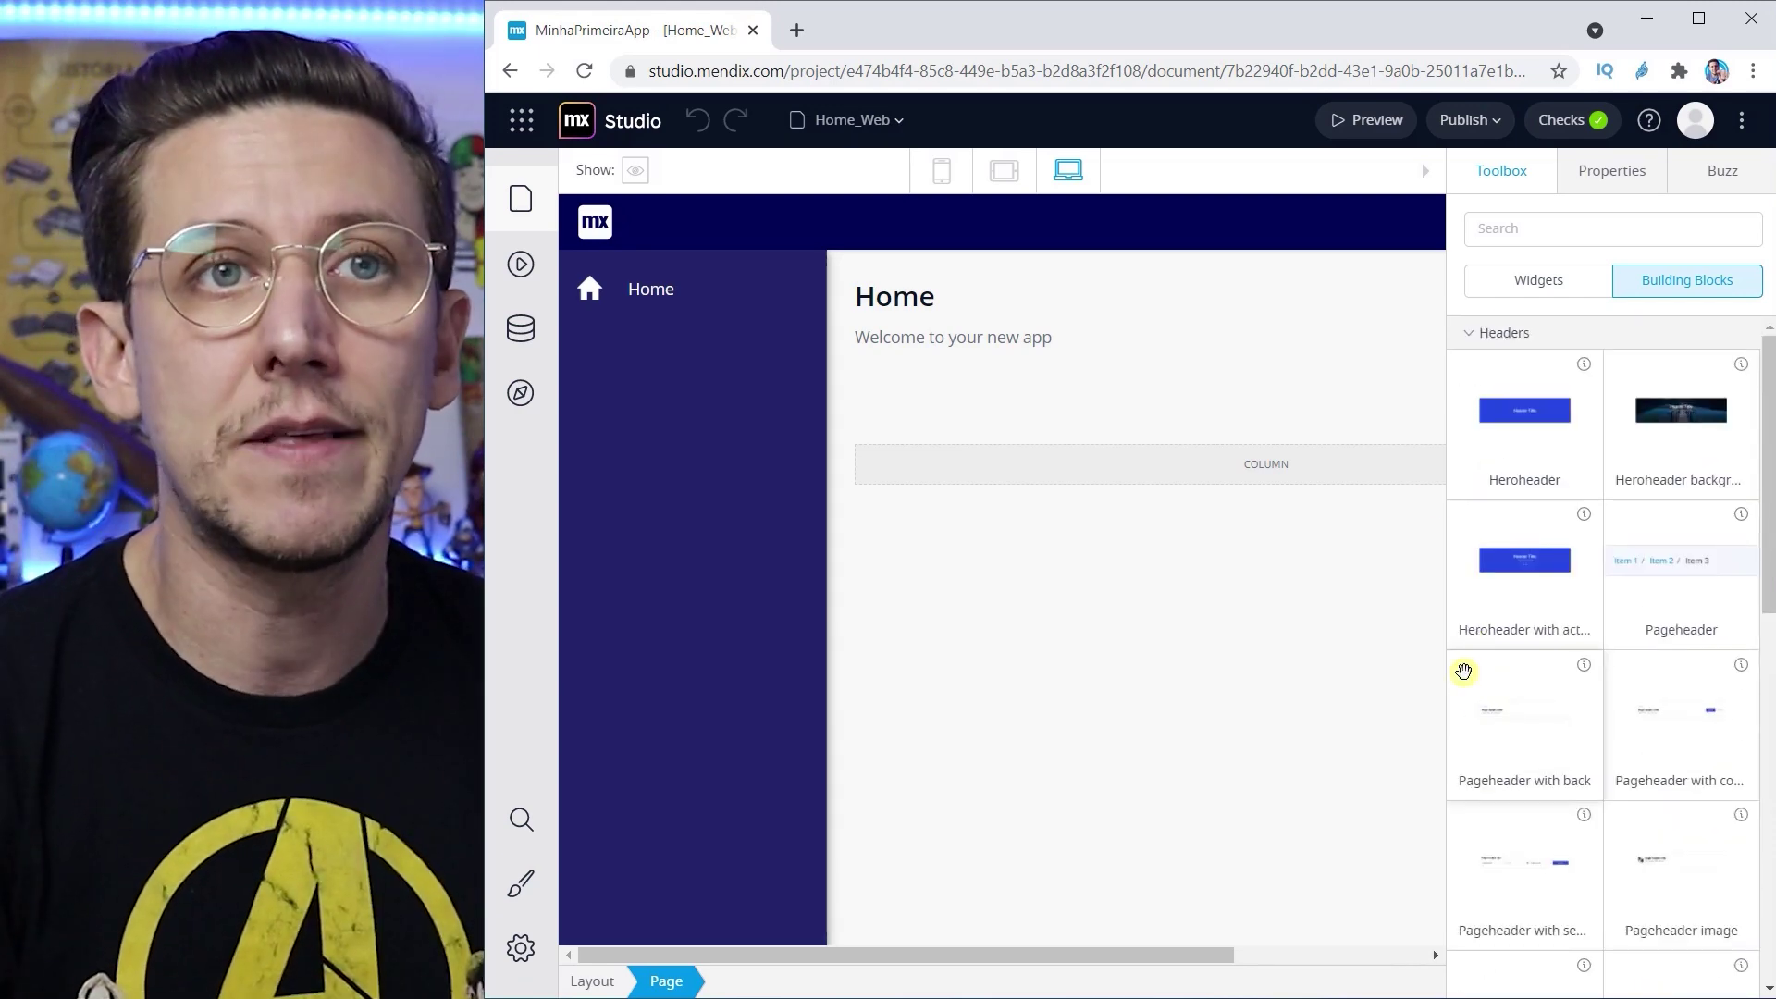
pyautogui.click(1473, 335)
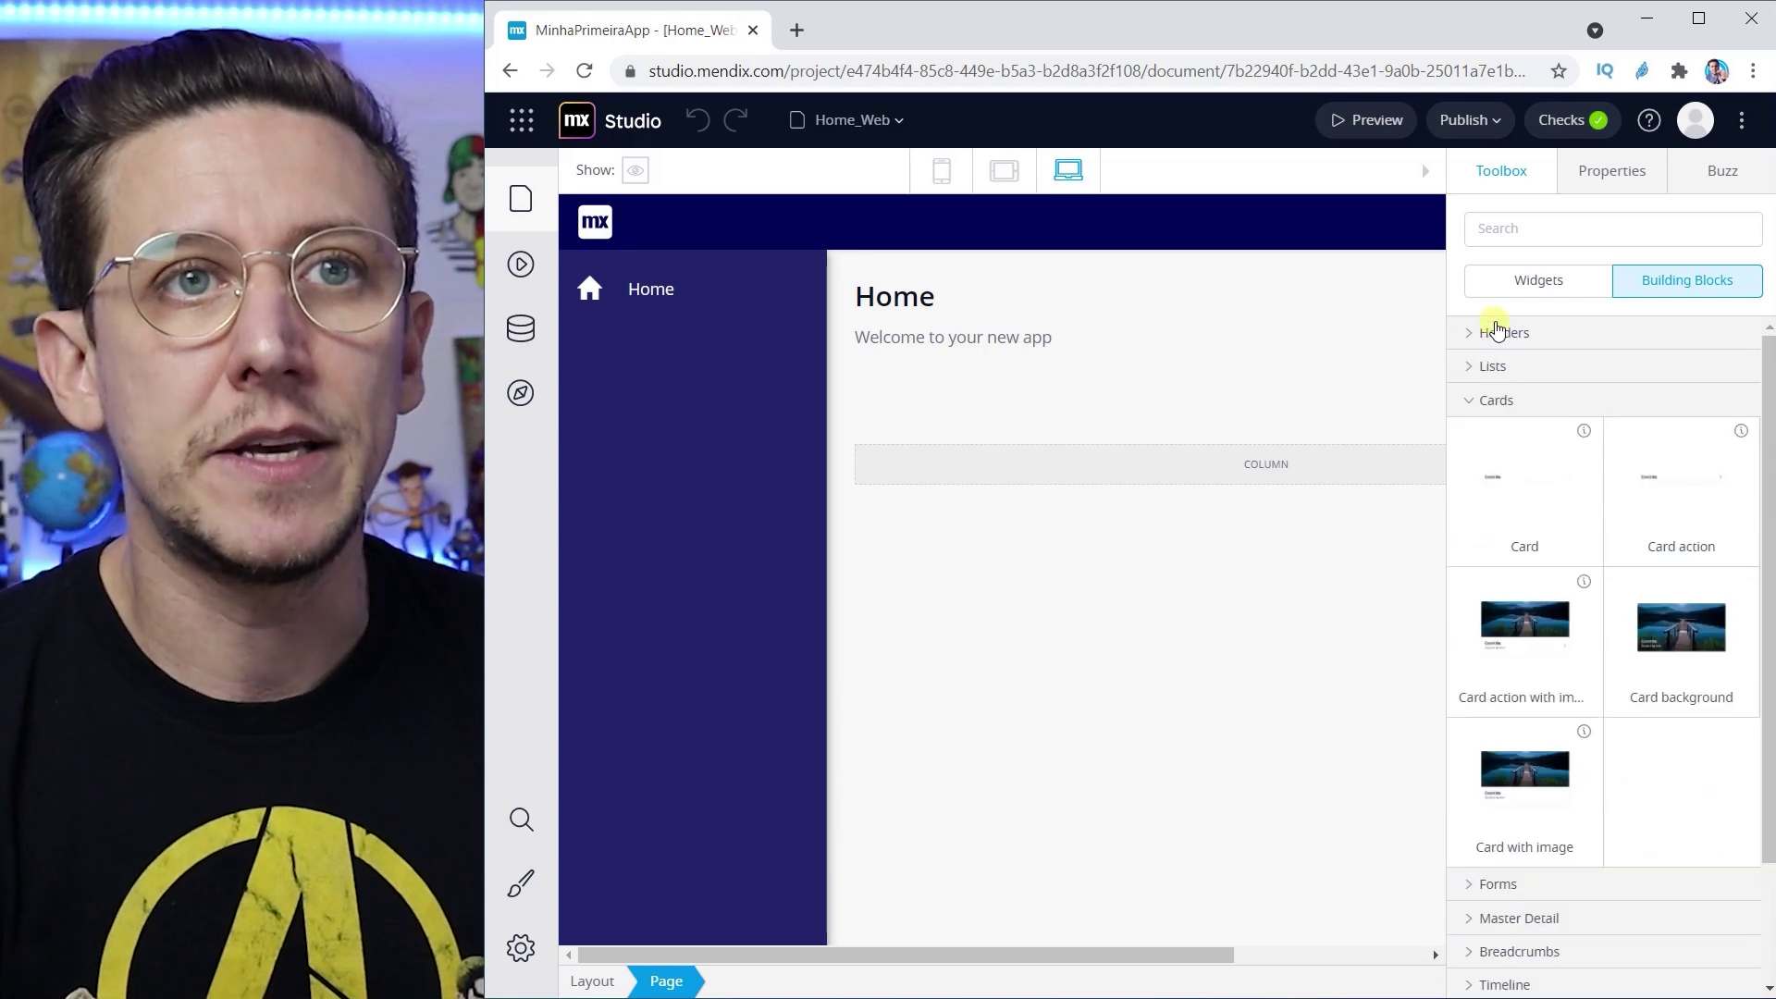
pyautogui.click(1462, 400)
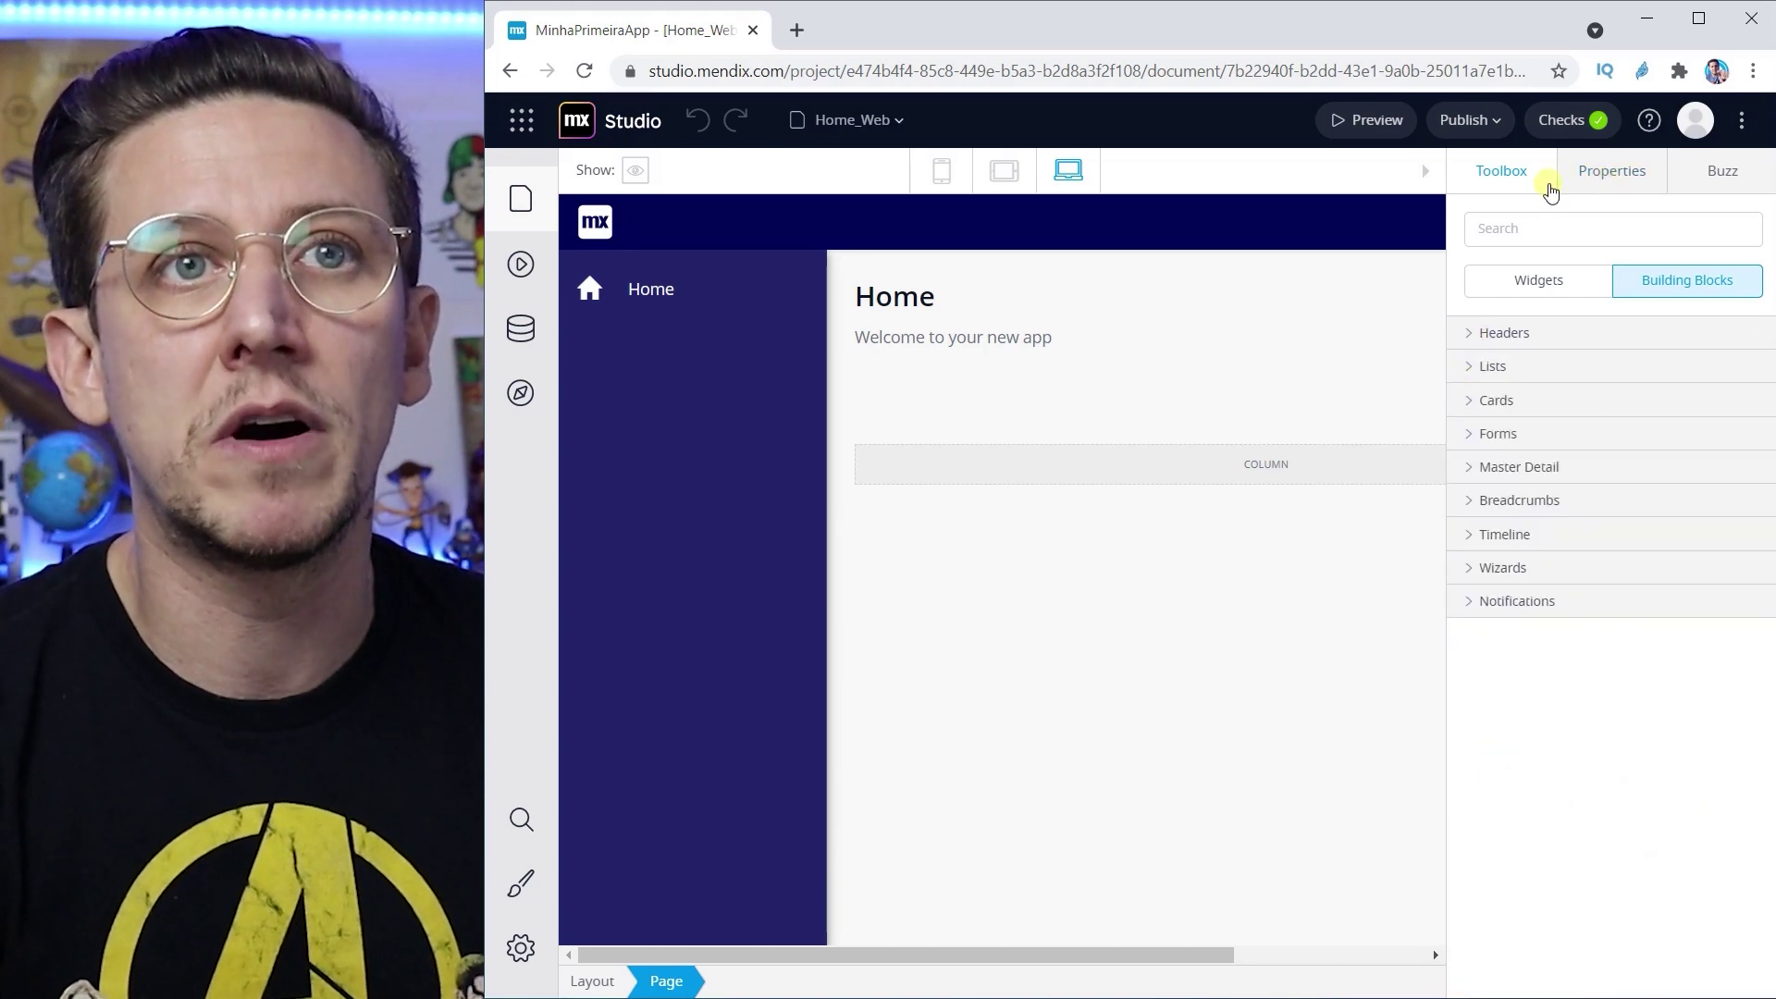
# Step: Examine the general properties of the Home_Web page and all the properties of its Home heading text
pyautogui.click(1607, 176)
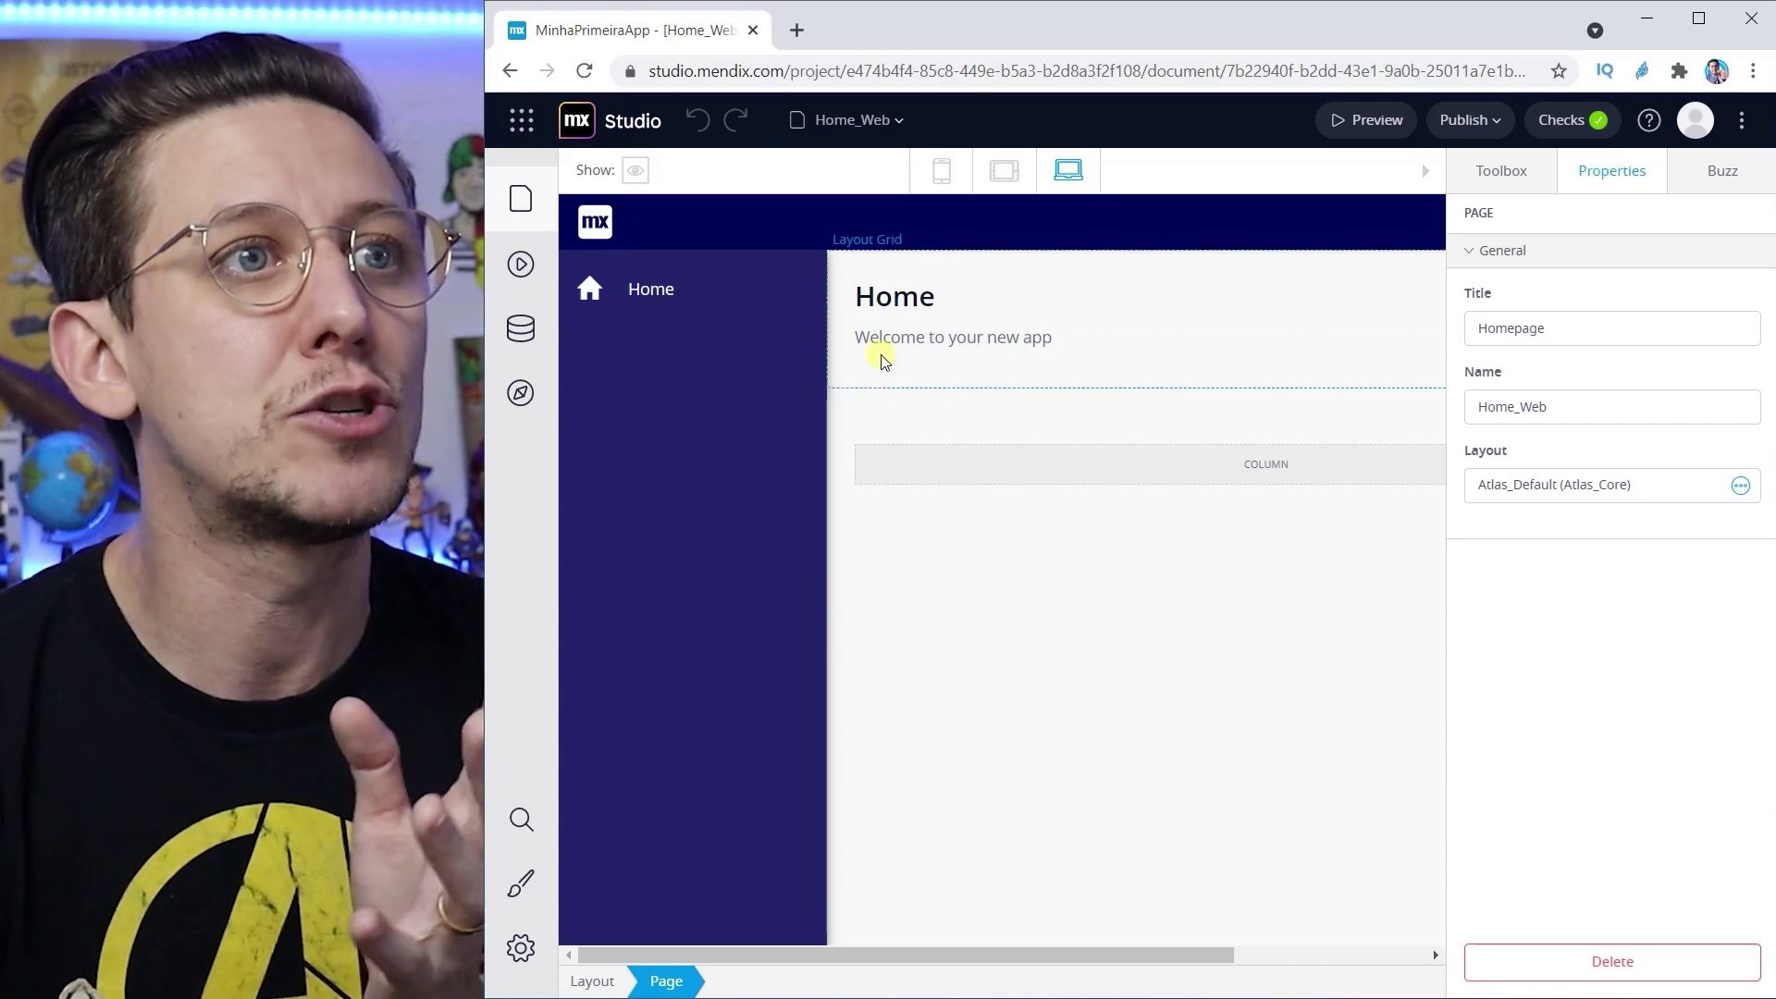
pyautogui.click(984, 312)
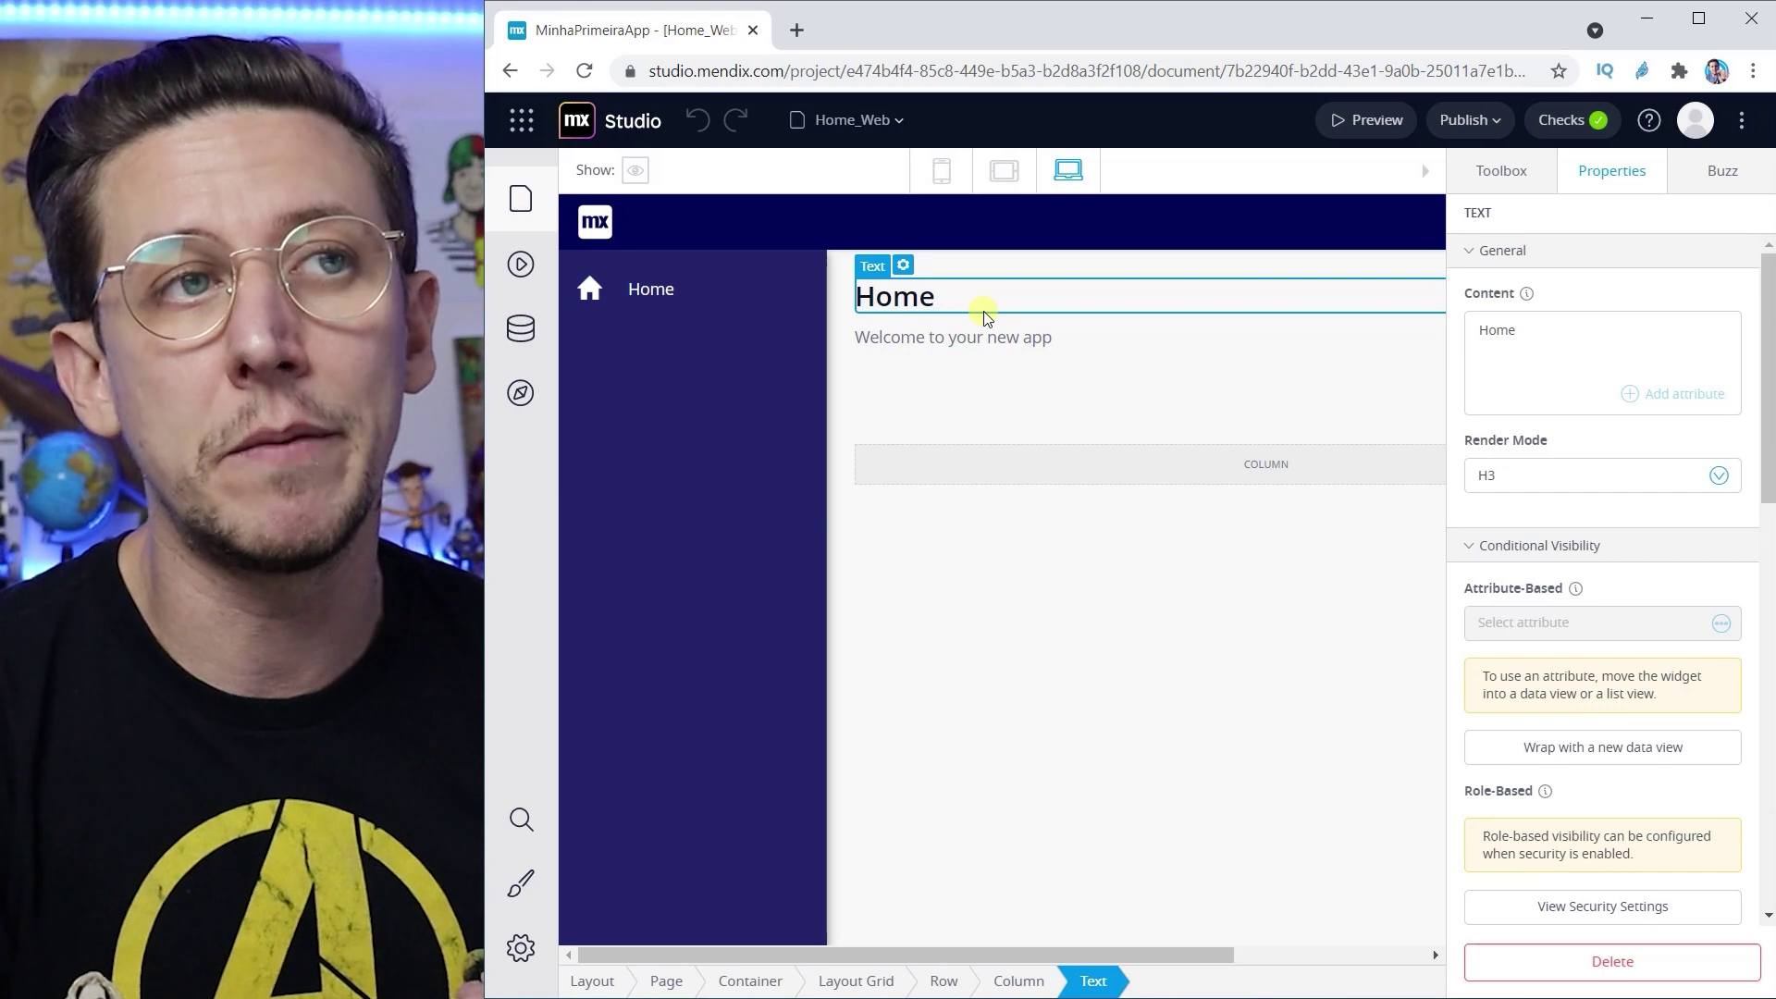
pyautogui.scroll(-10, 1480, 560)
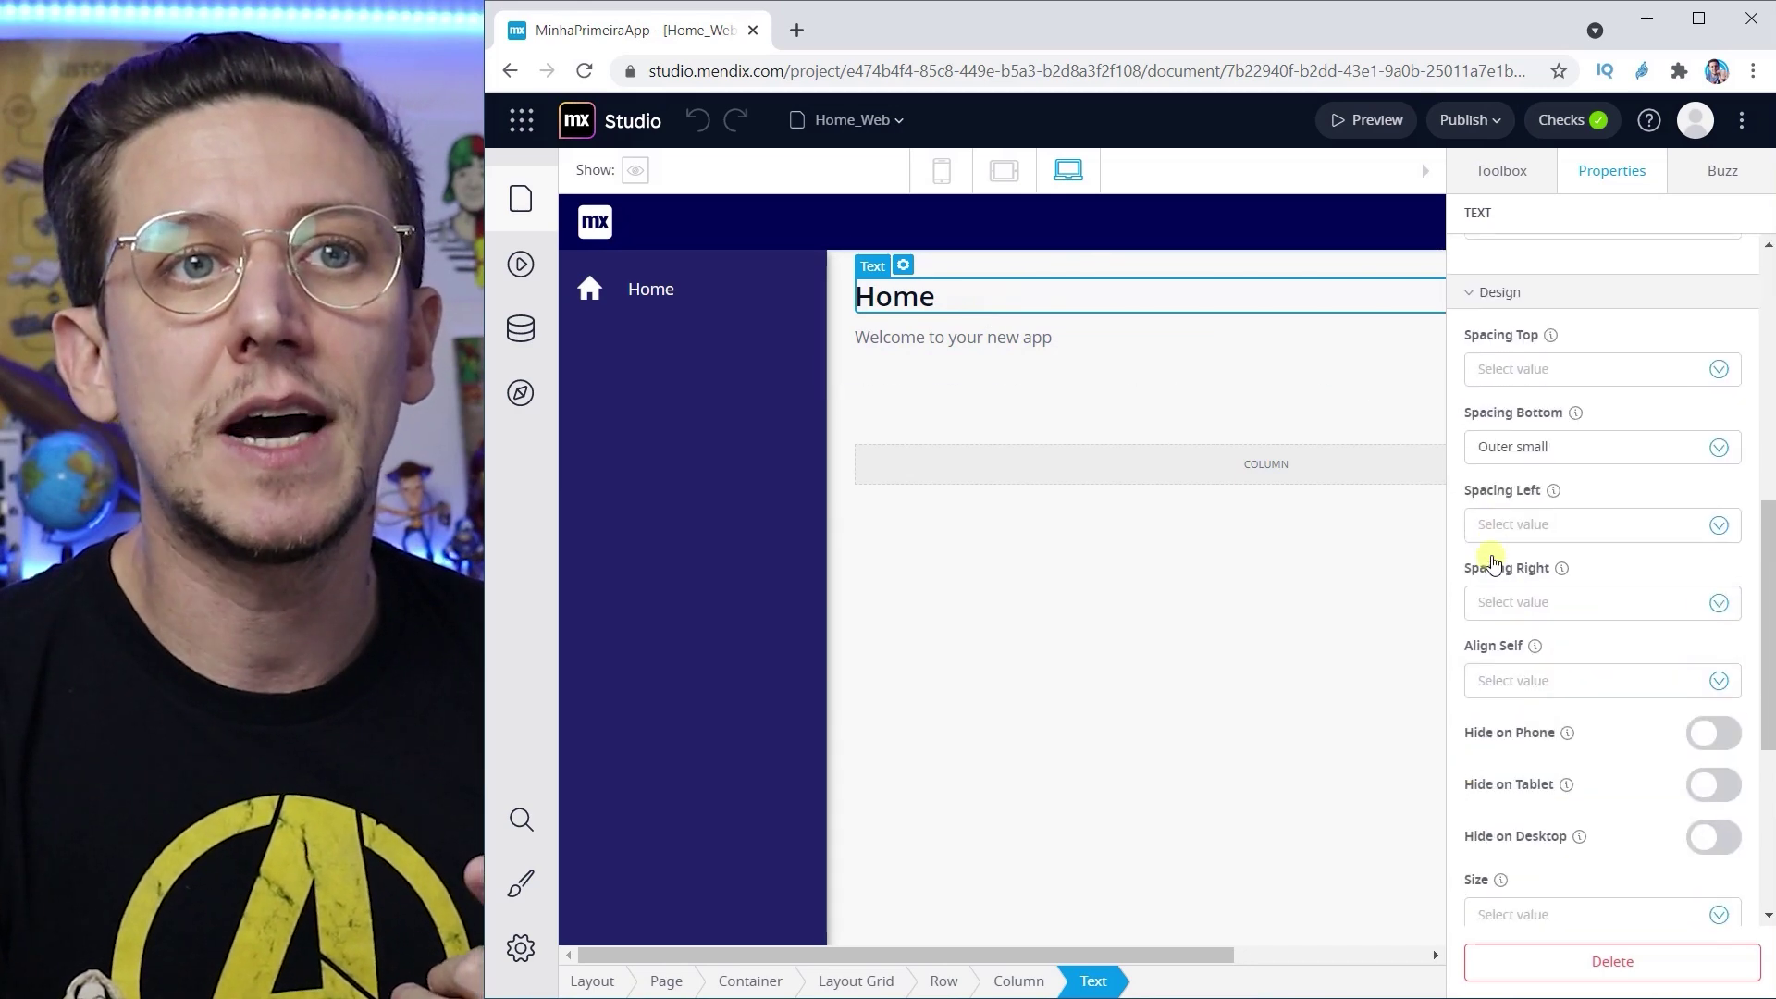
pyautogui.scroll(-1, 1494, 562)
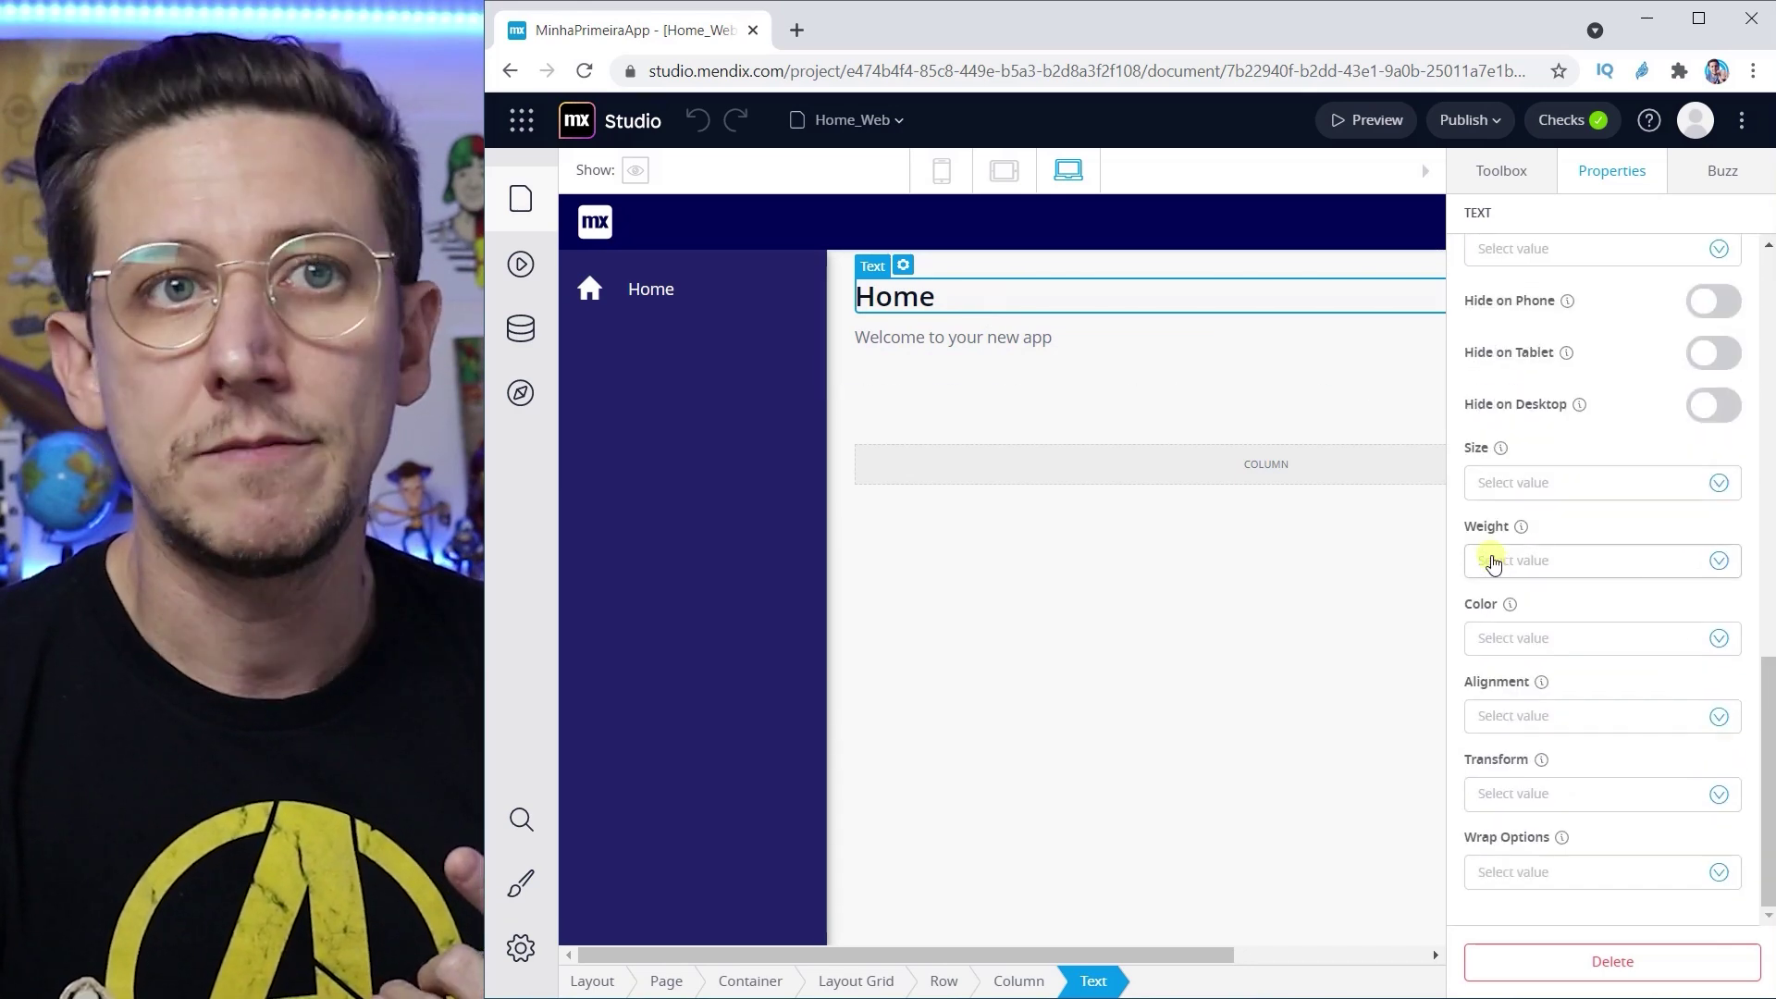
pyautogui.scroll(10, 1494, 563)
# Step: Post the Buzz comment "sld jdsflsdjf dslfjsd flsdkjf" on the Home_Web page
pyautogui.click(1691, 176)
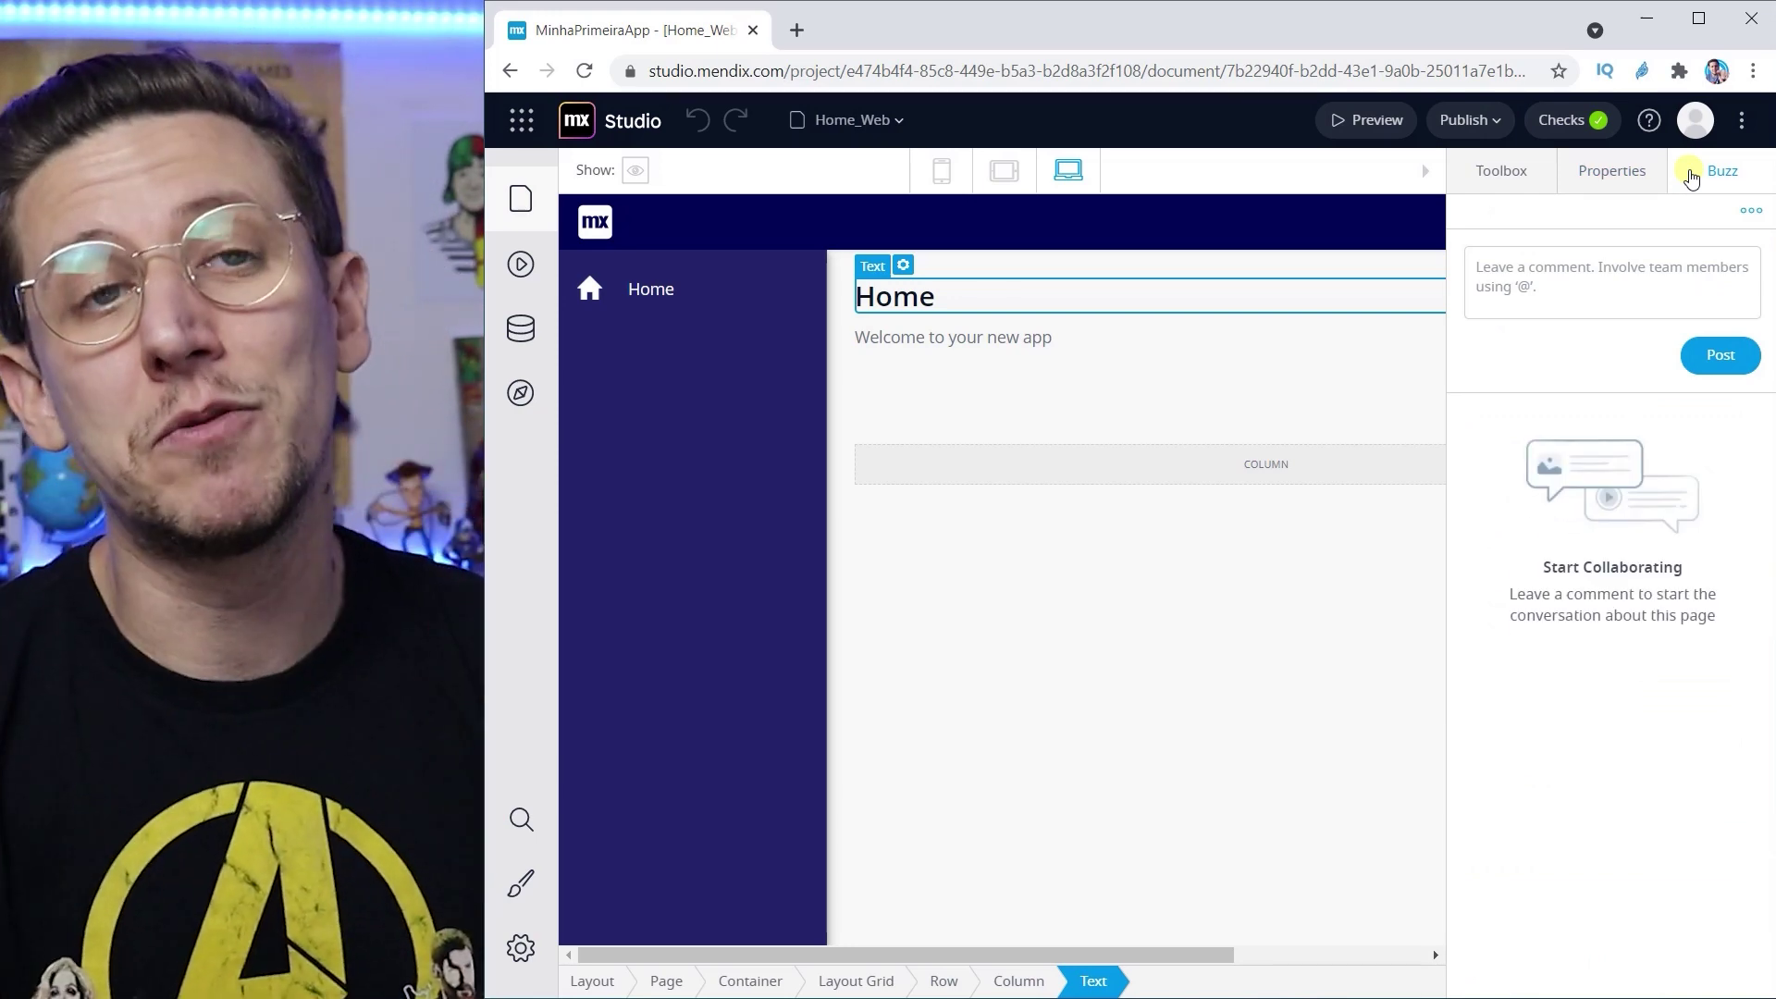
pyautogui.click(1631, 262)
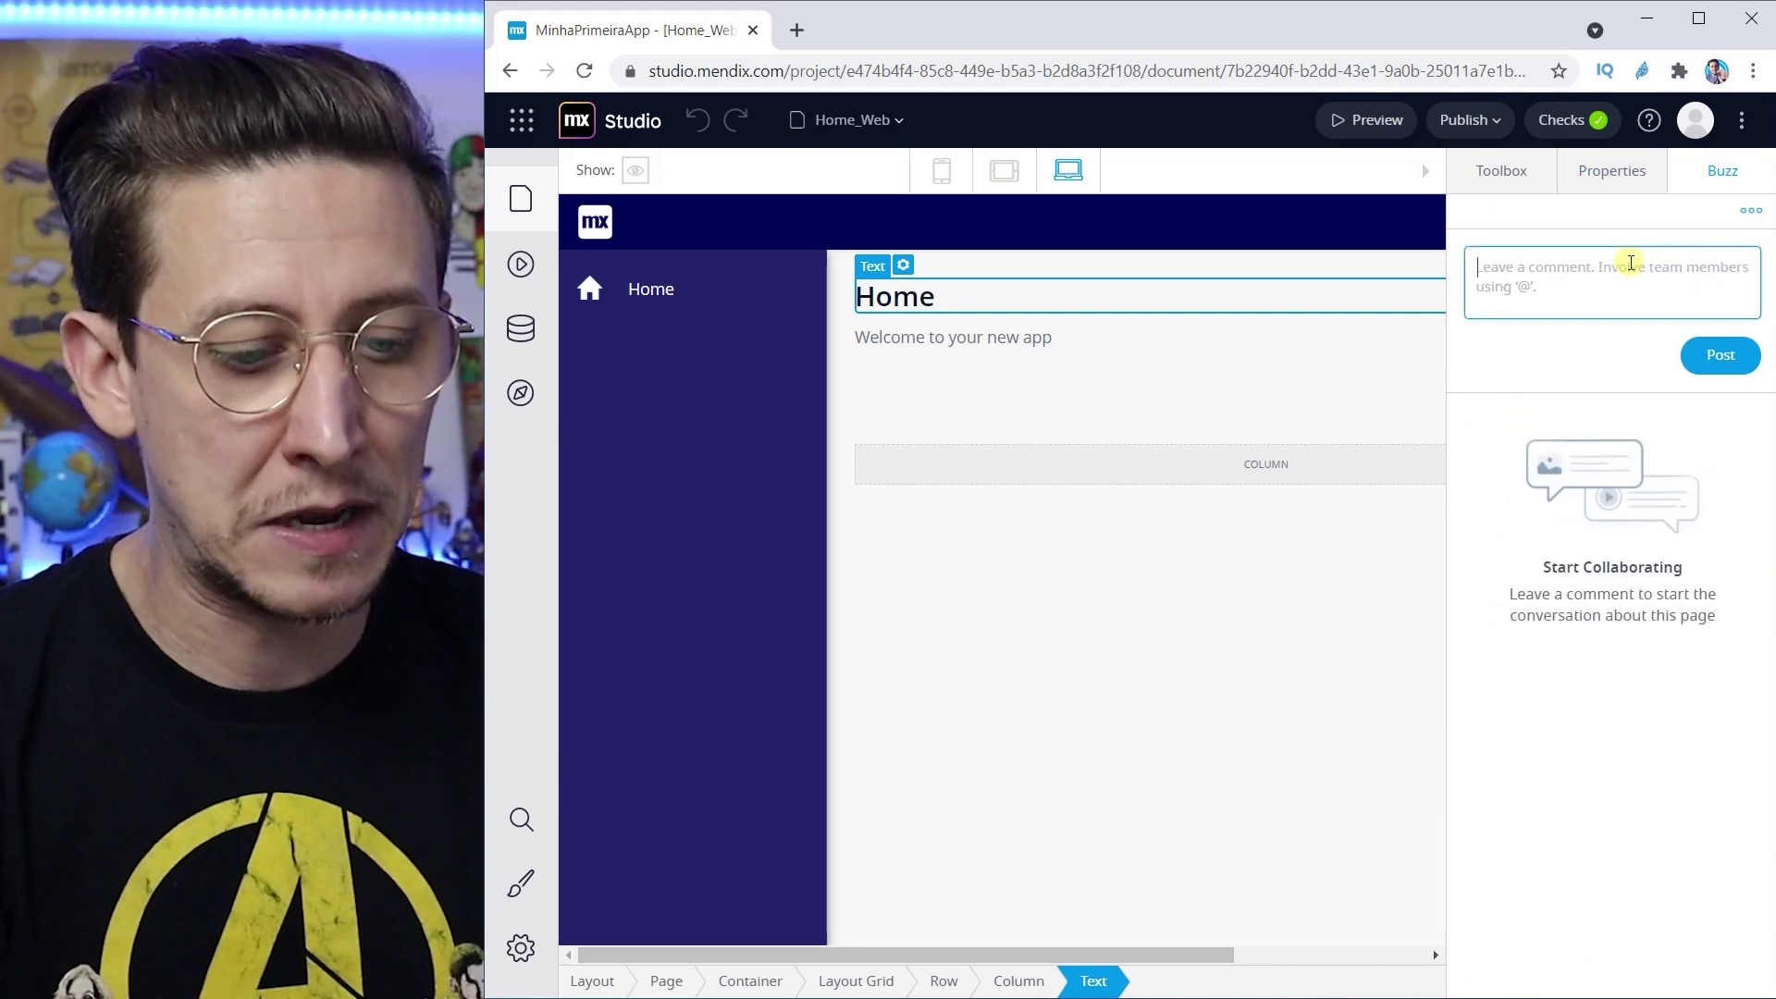
pyautogui.write('sld jdsflsdjf  ')
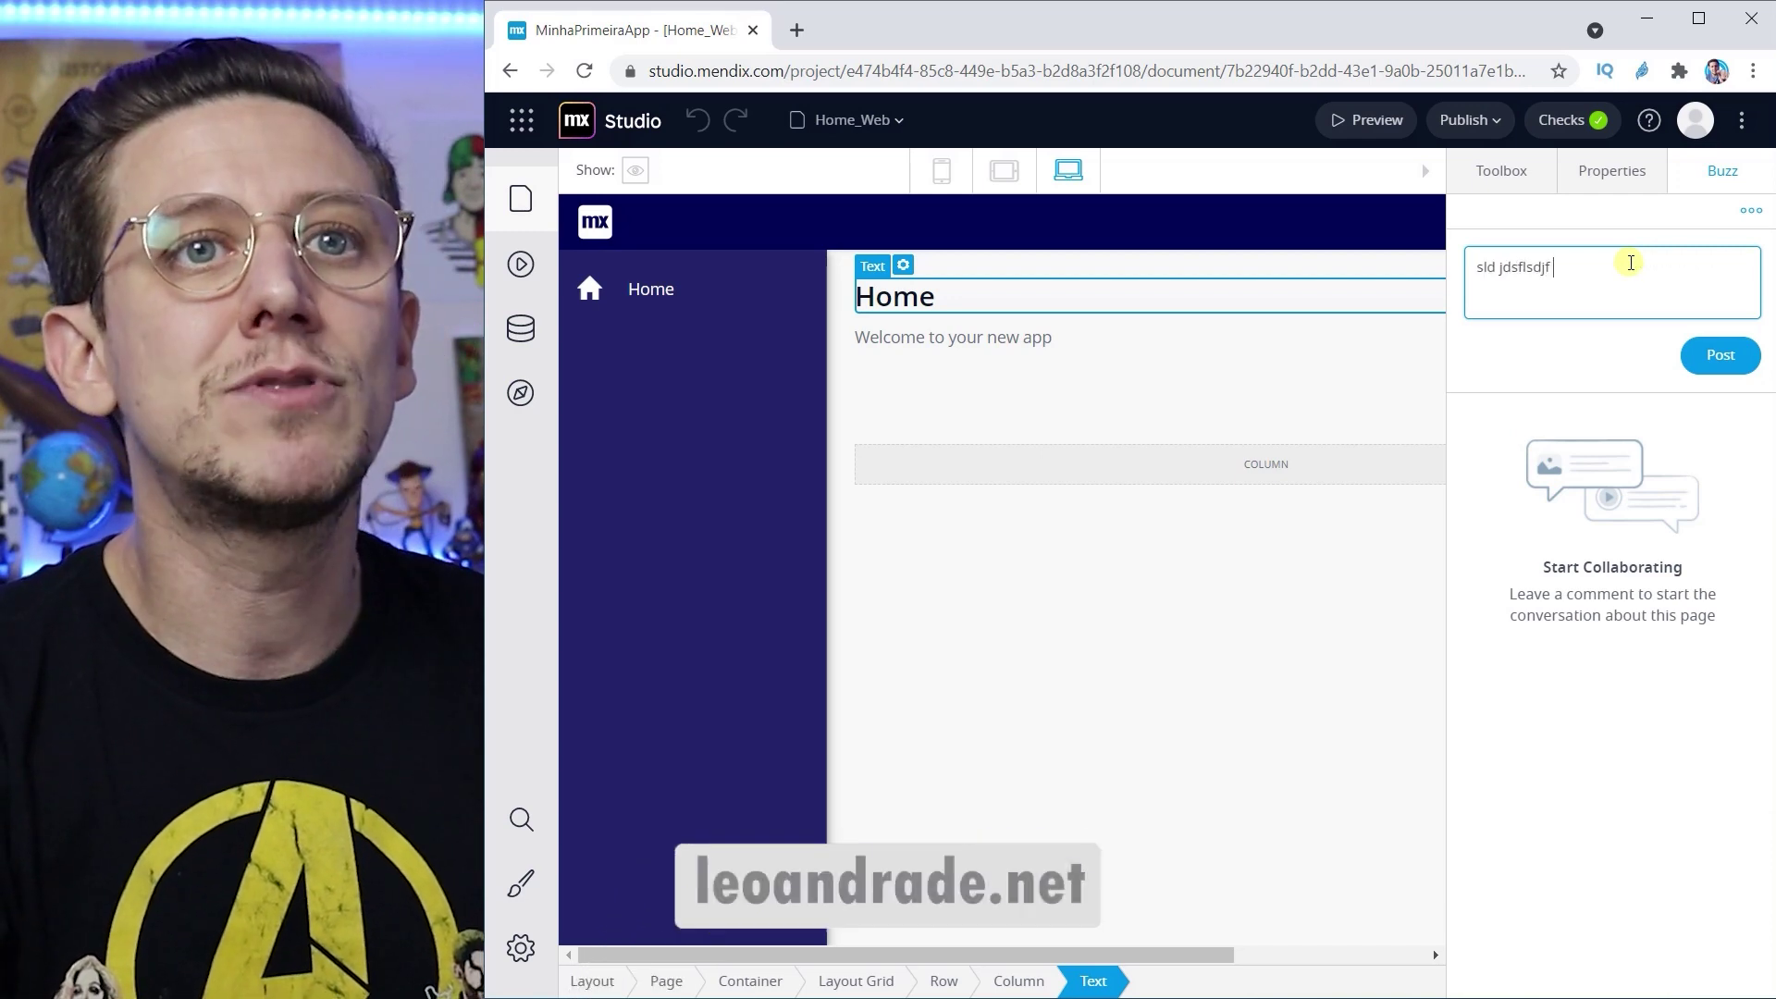
pyautogui.write('dslfjsd flsdkjf')
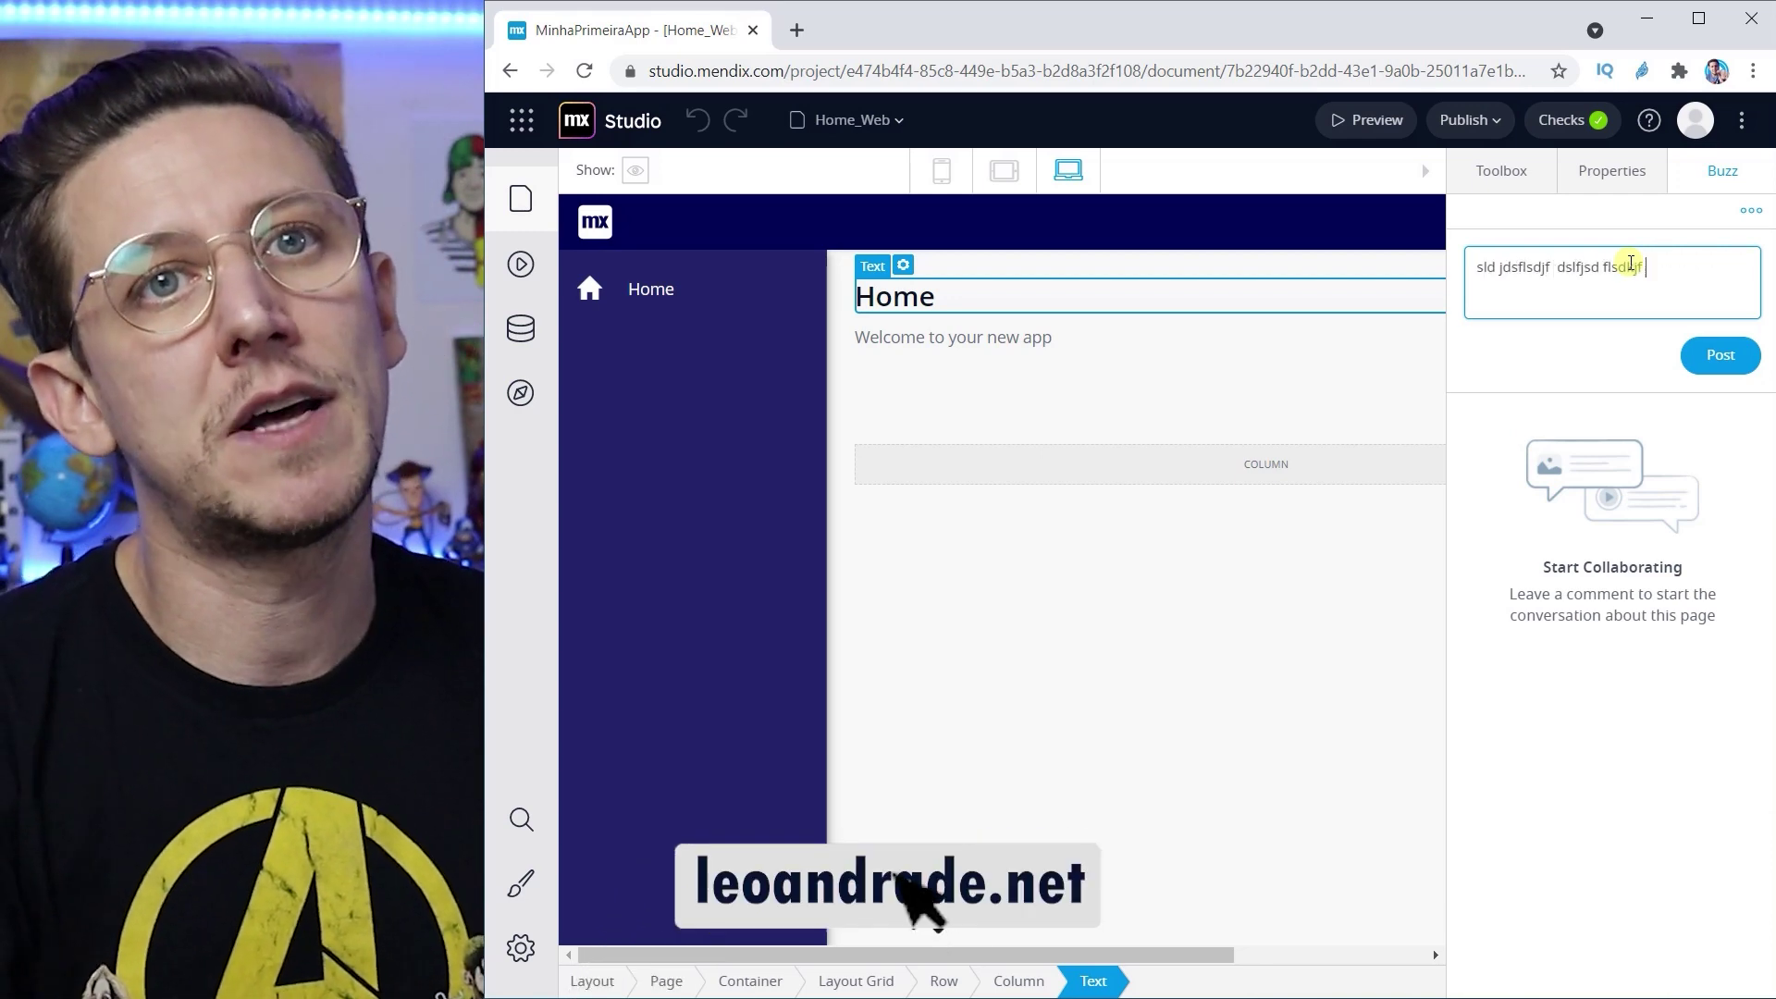
pyautogui.click(1716, 370)
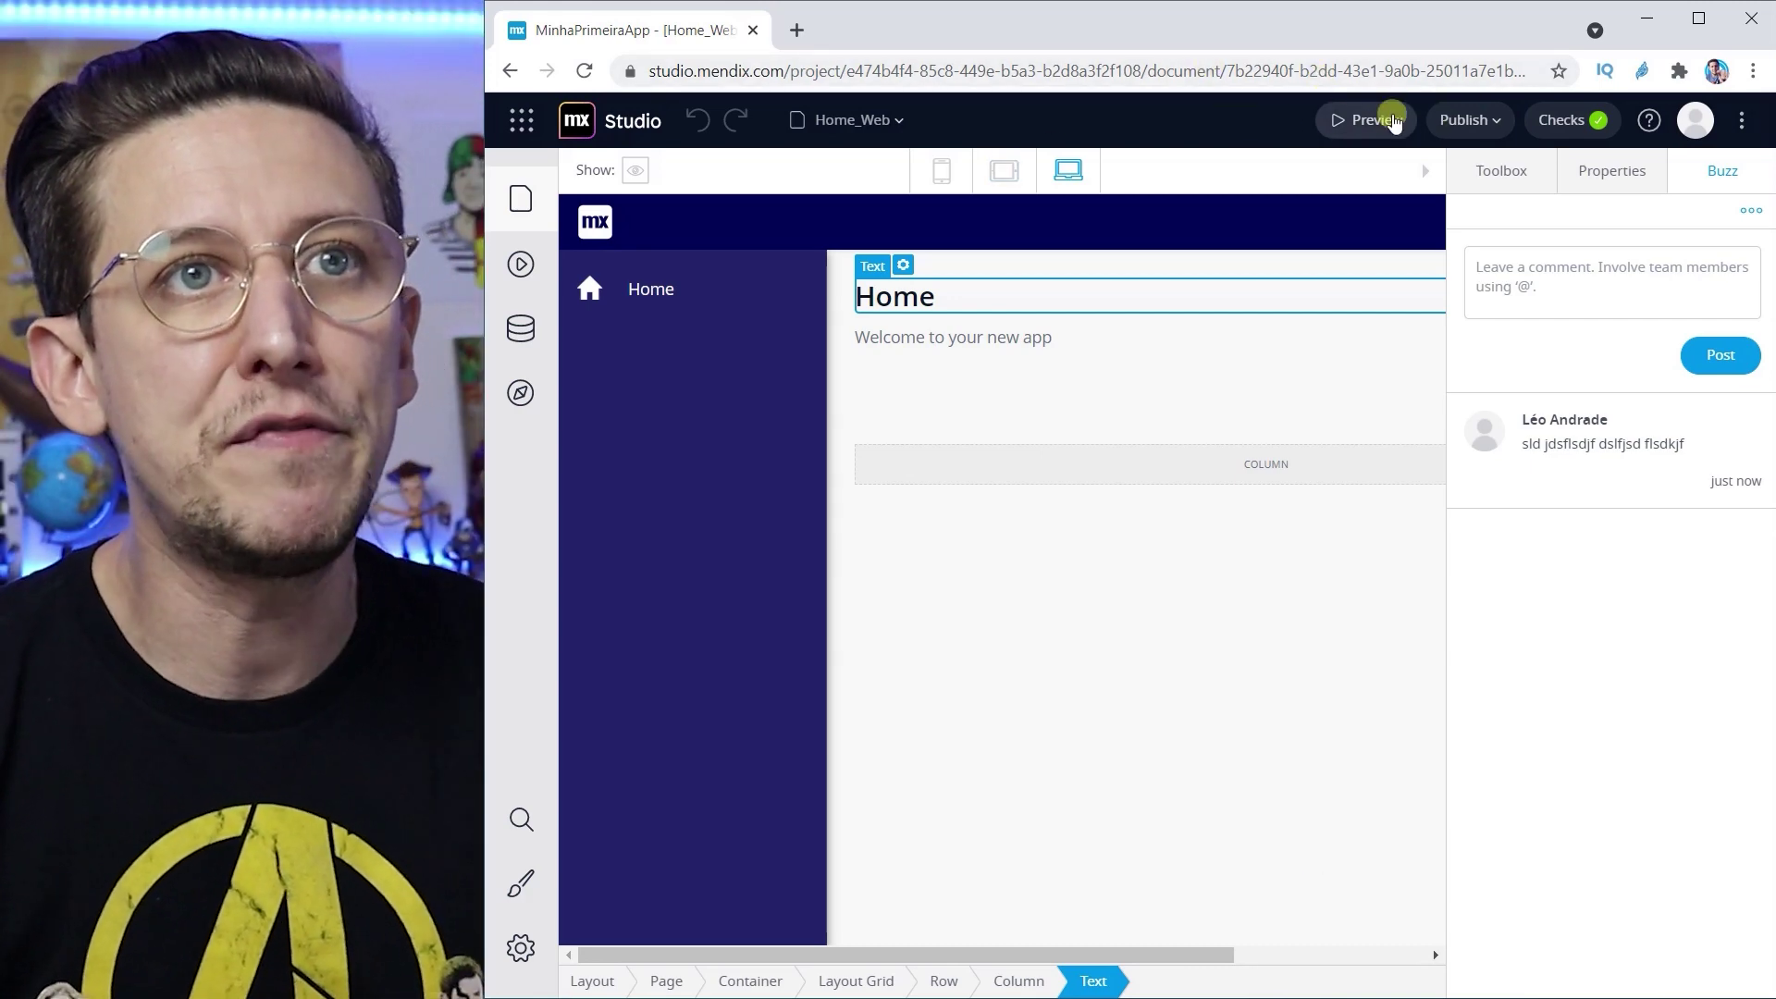
# Step: Preview the app in tablet, phone and desktop sizes, and close the preview
pyautogui.click(1346, 121)
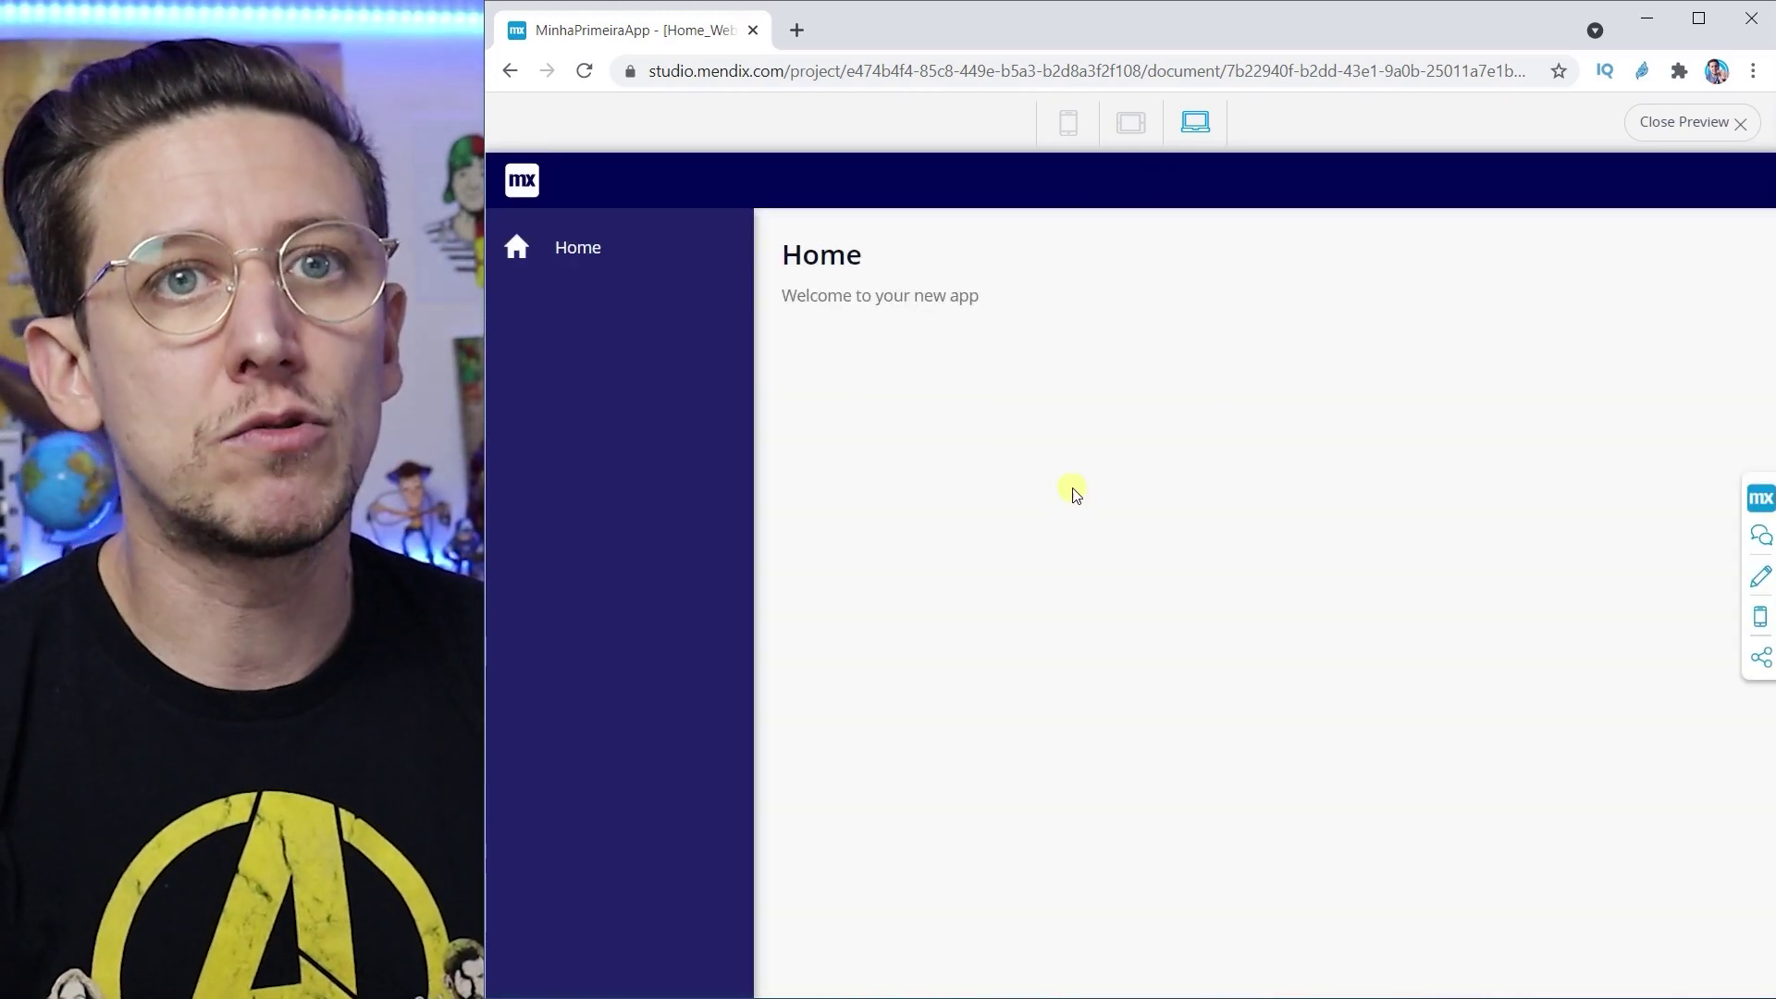
pyautogui.click(1133, 134)
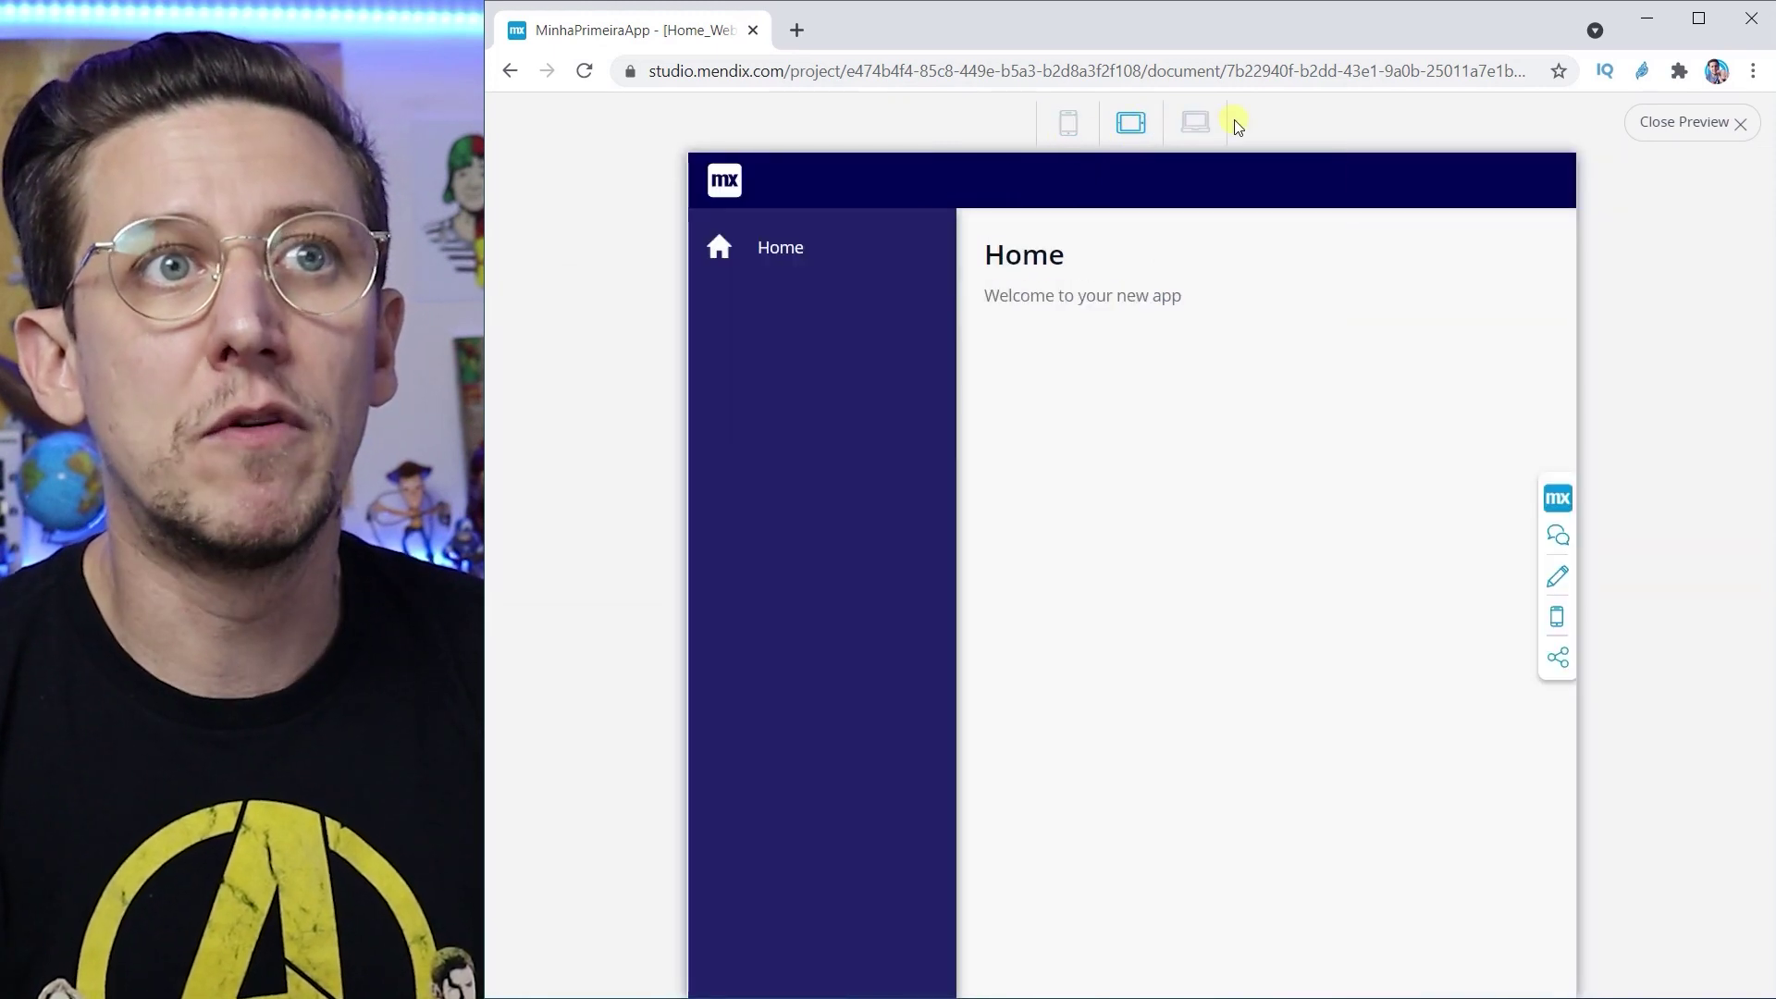
pyautogui.click(1069, 131)
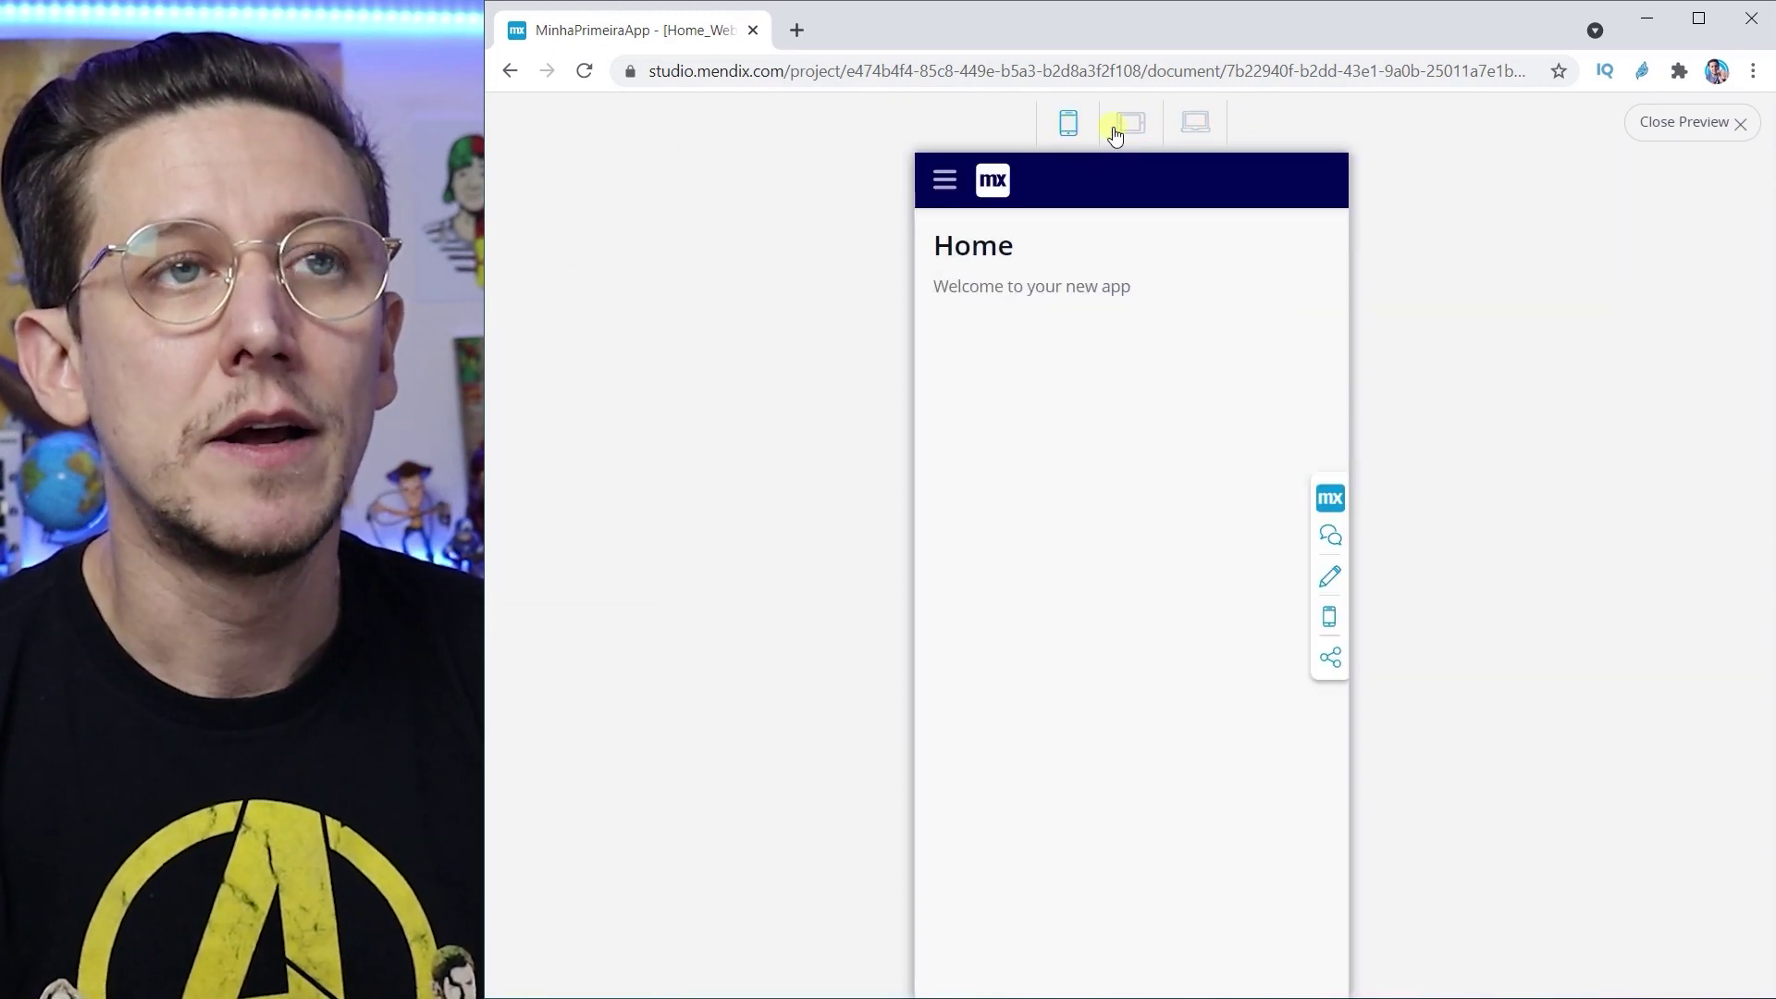
pyautogui.click(1127, 135)
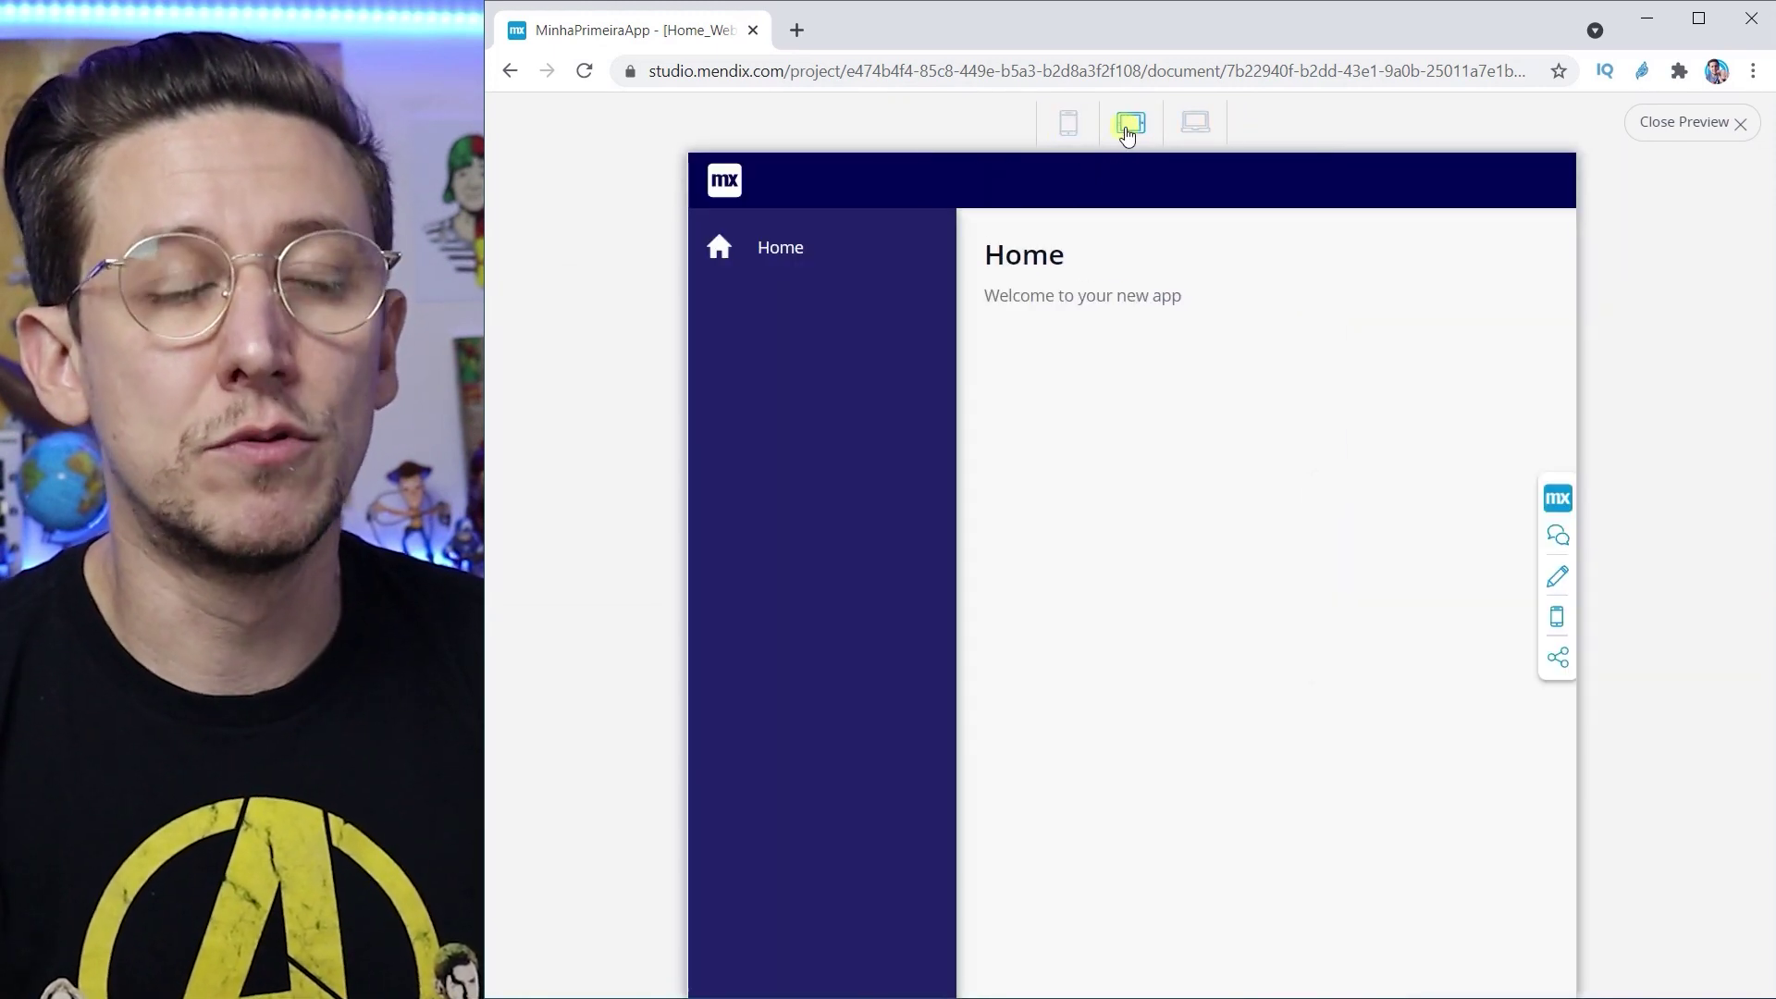
pyautogui.click(1197, 130)
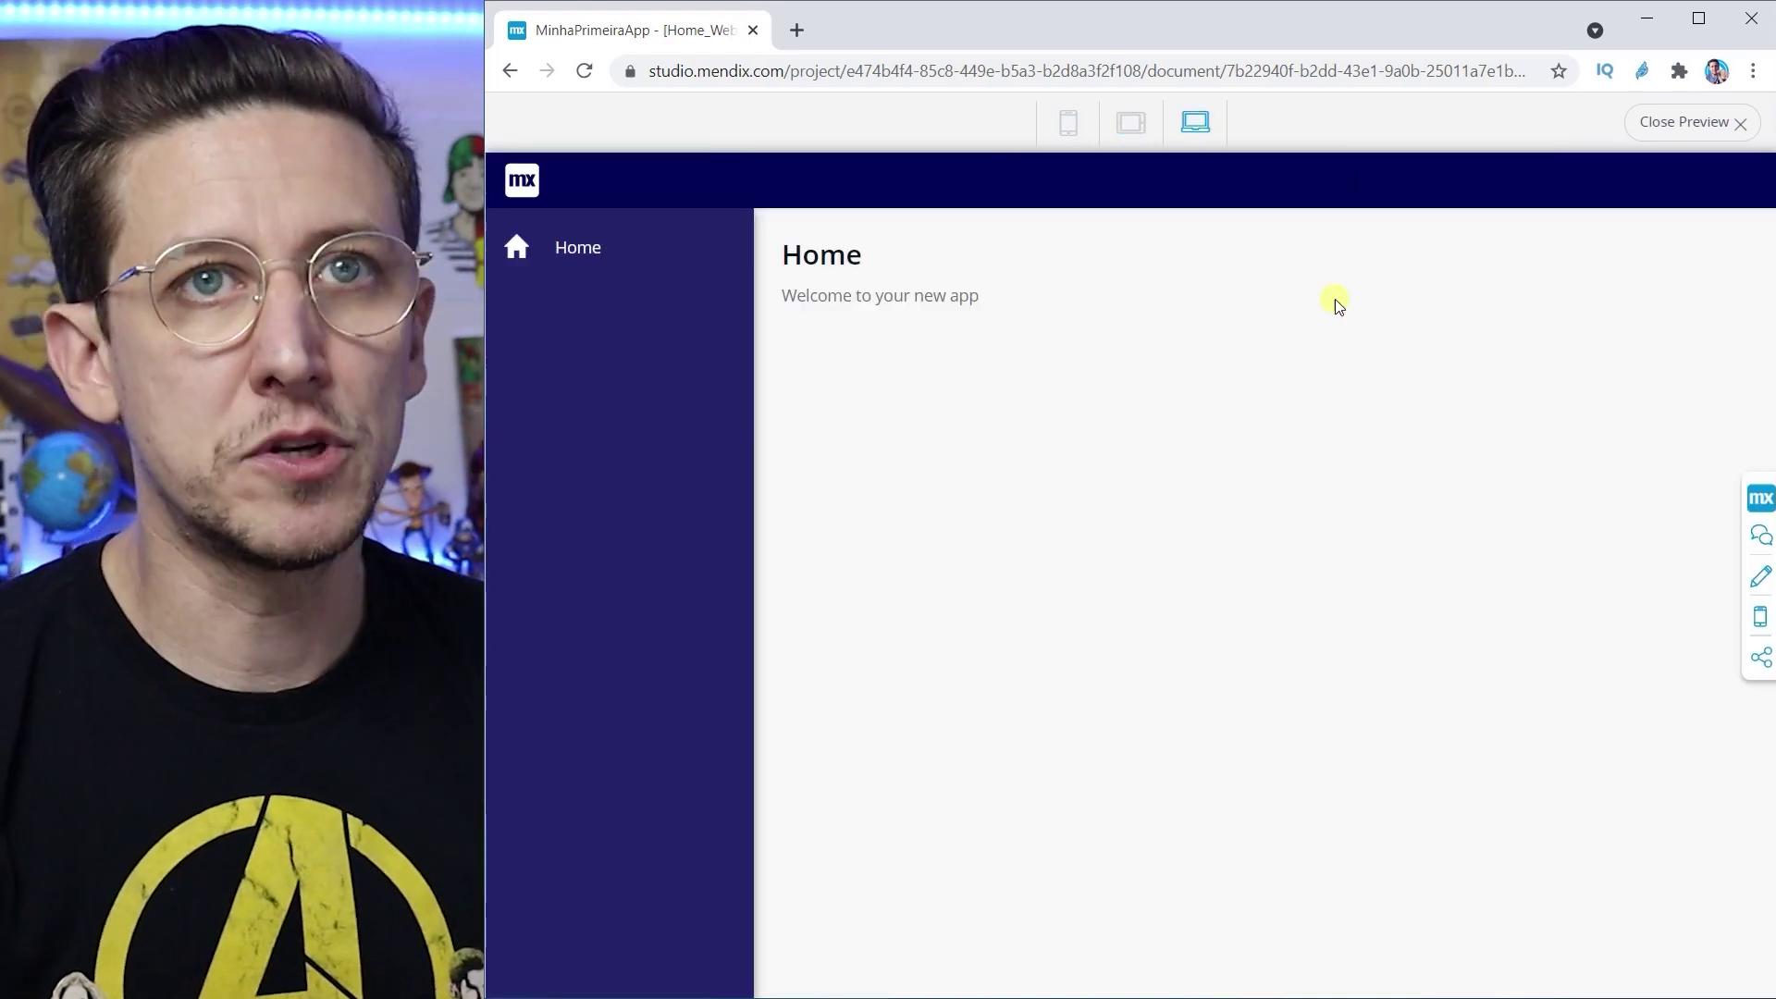
pyautogui.click(1718, 126)
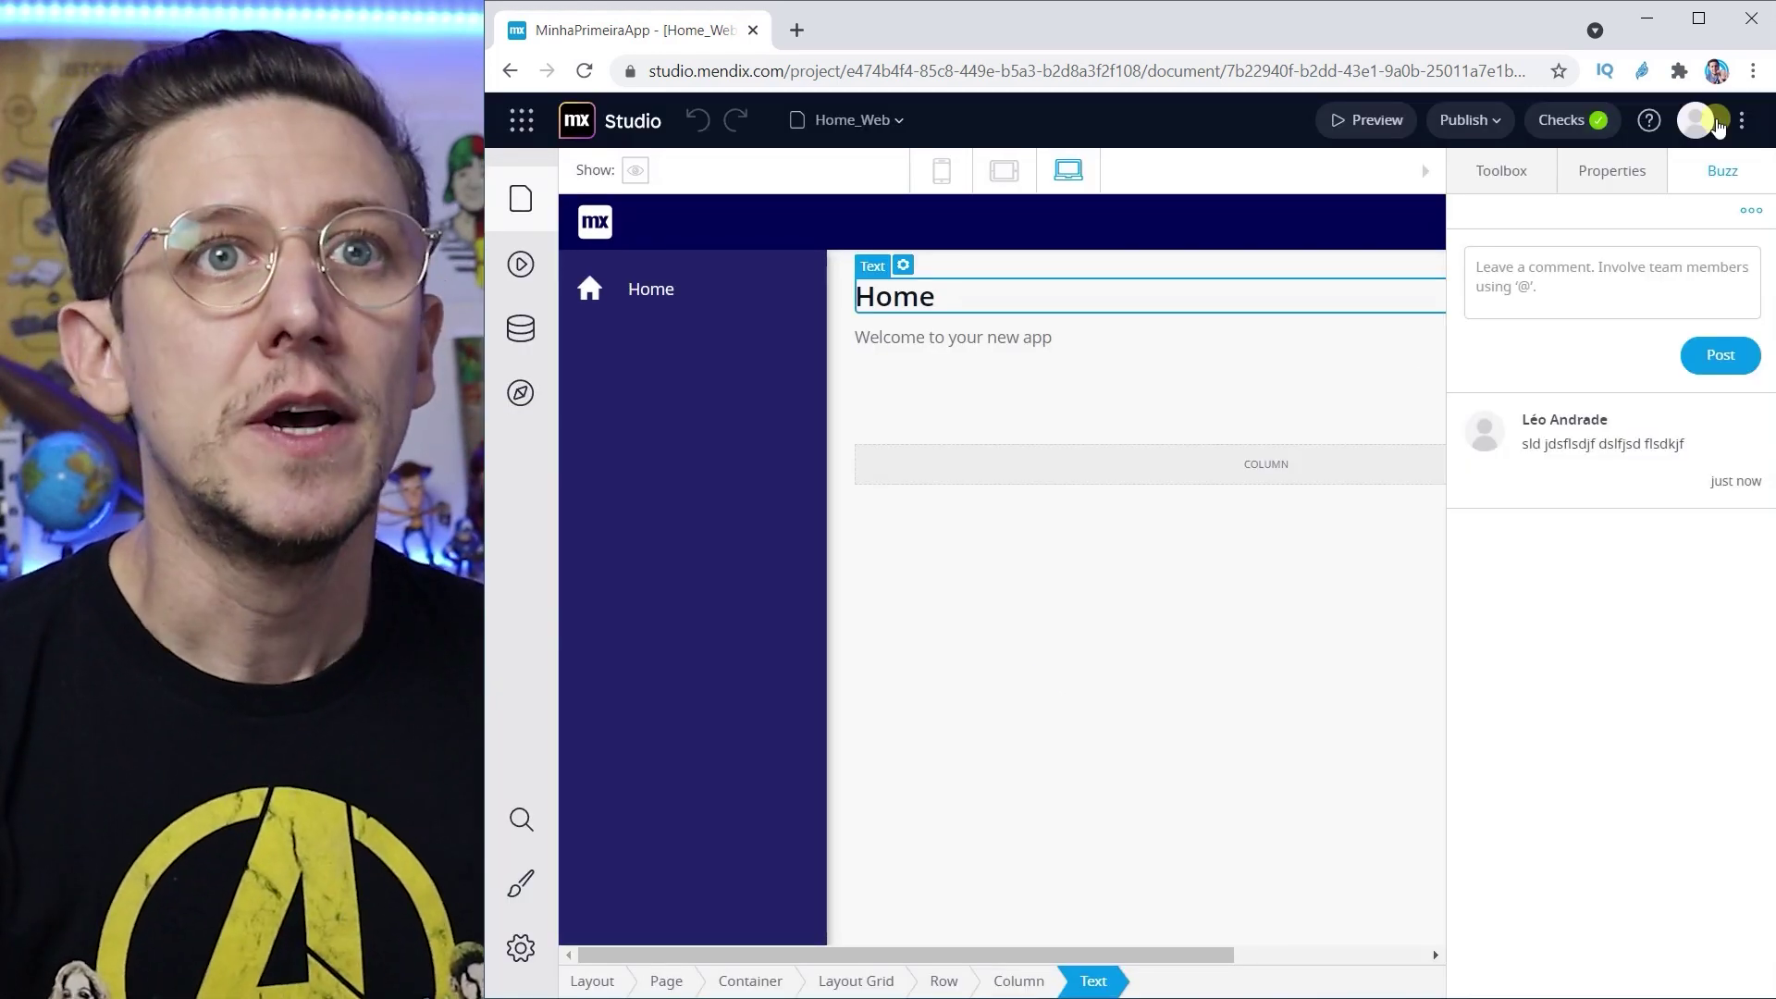
# Step: Look at the app's publishing options and its list of consistency checks, and close both
pyautogui.click(1477, 123)
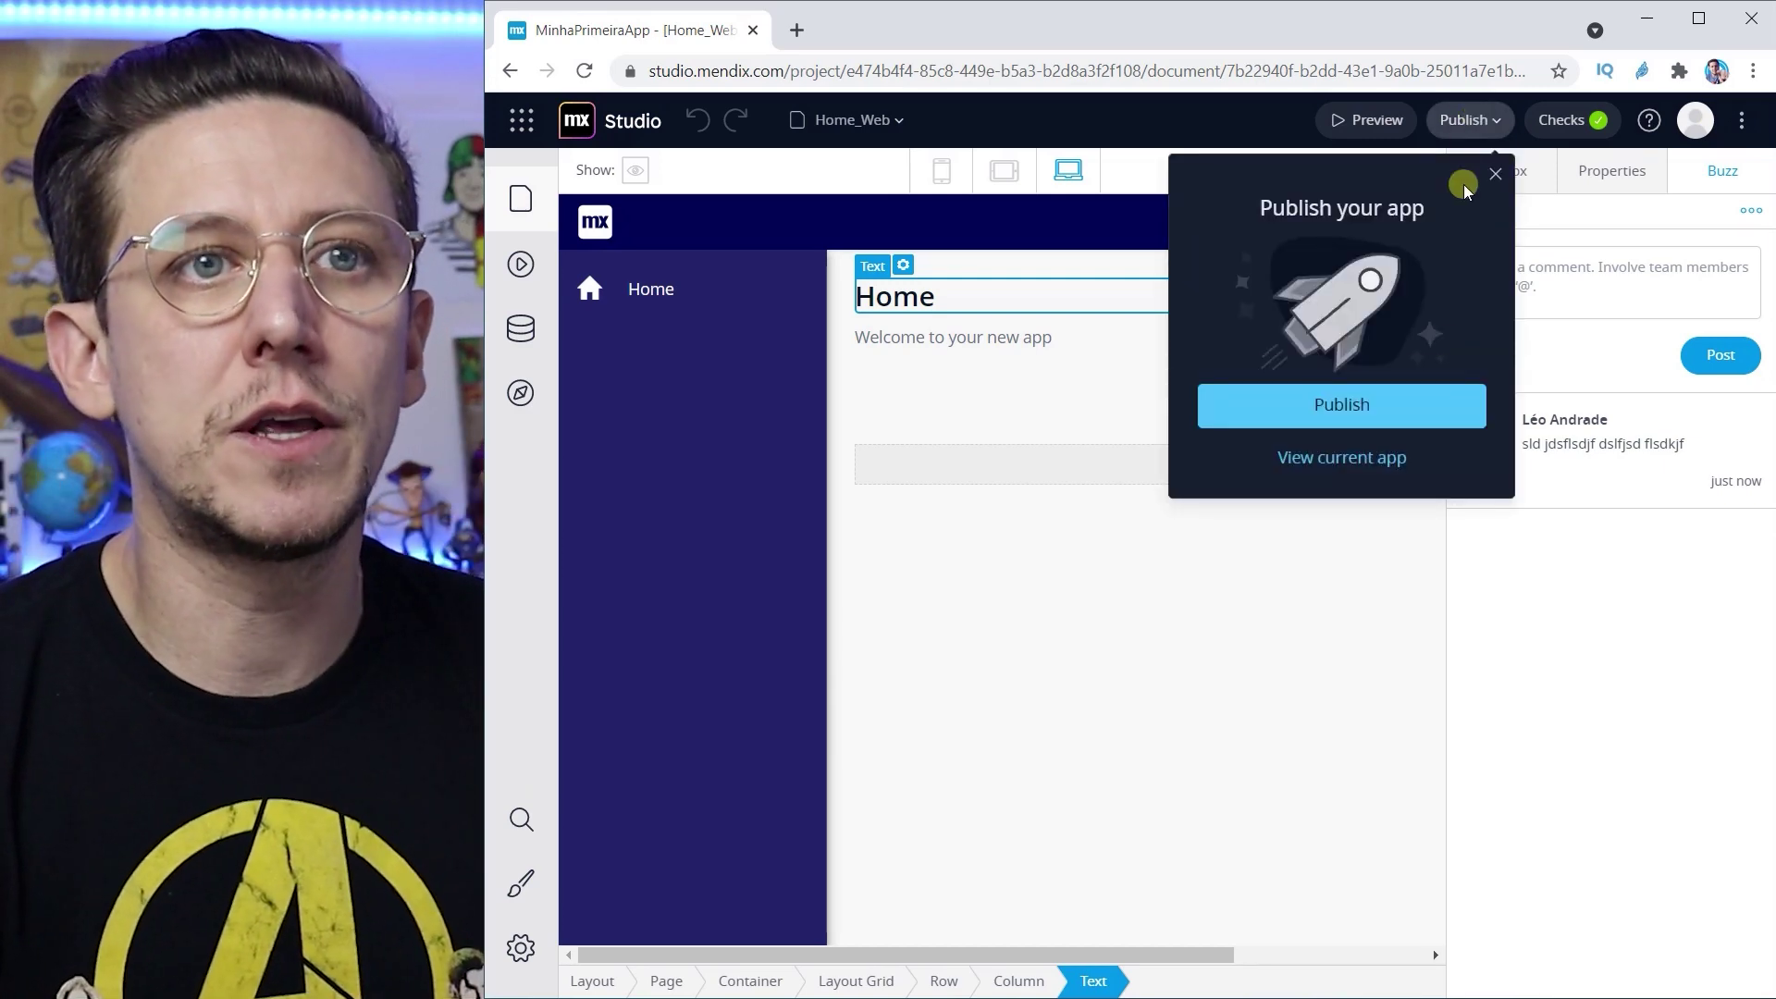
pyautogui.click(1329, 416)
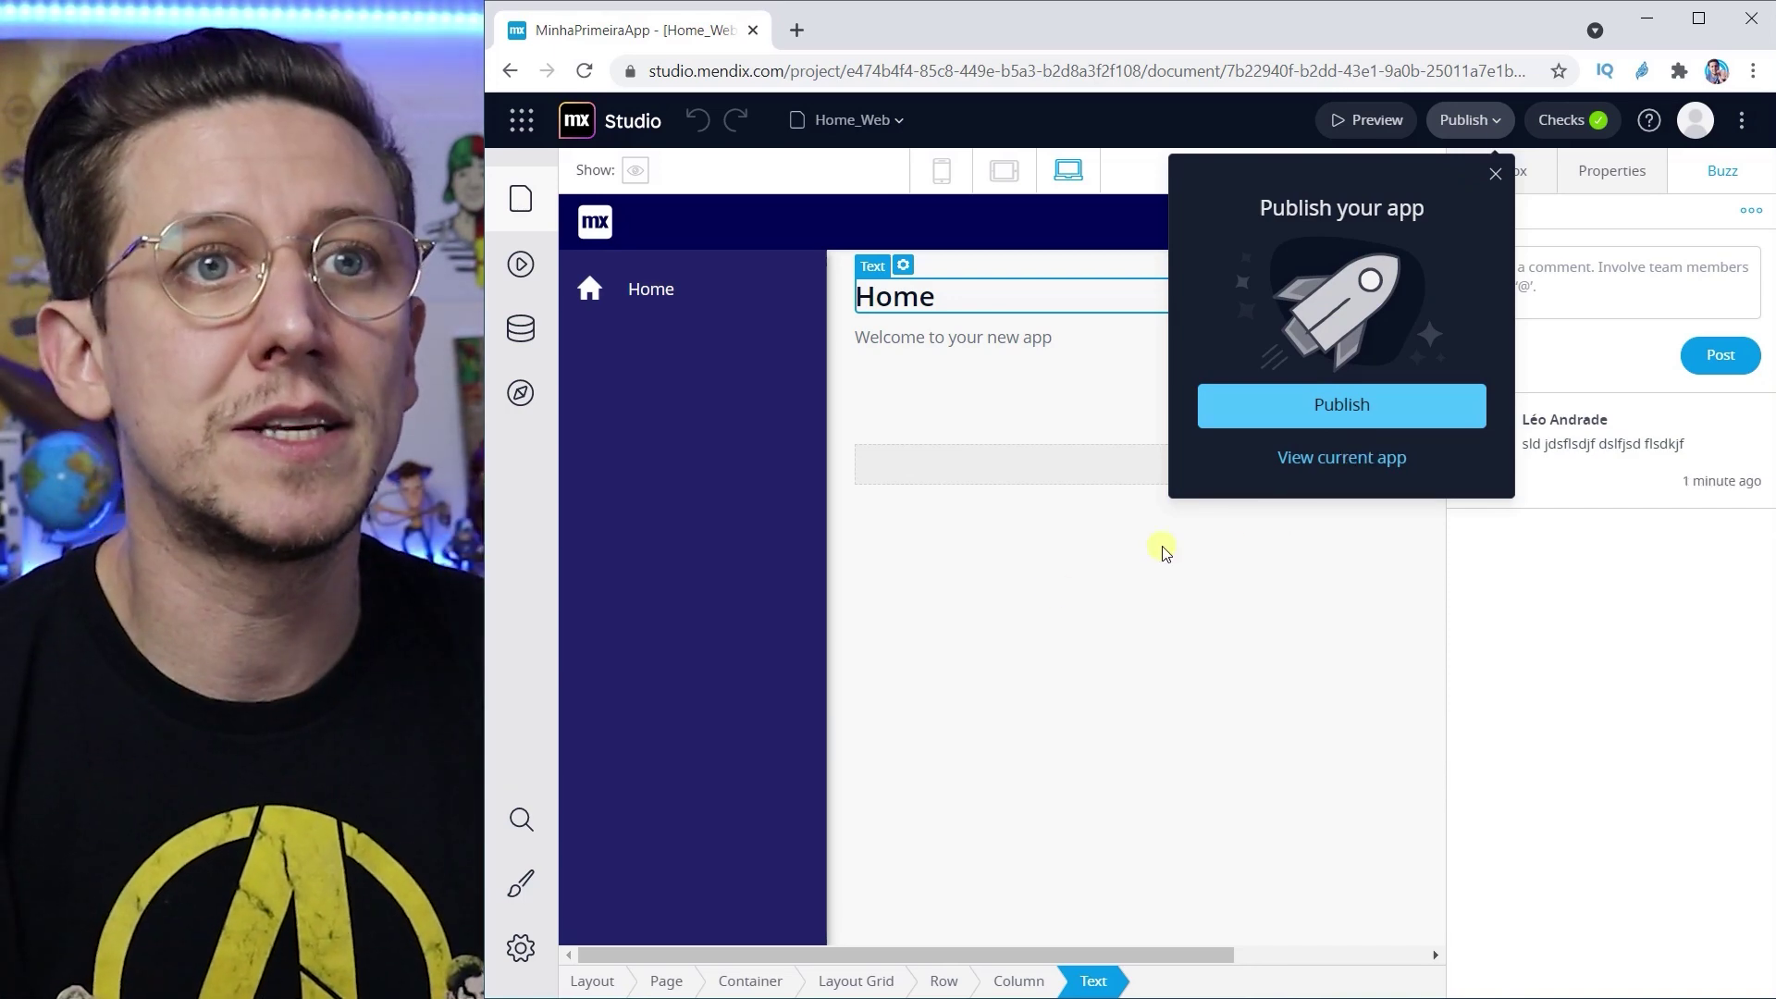
pyautogui.click(1577, 131)
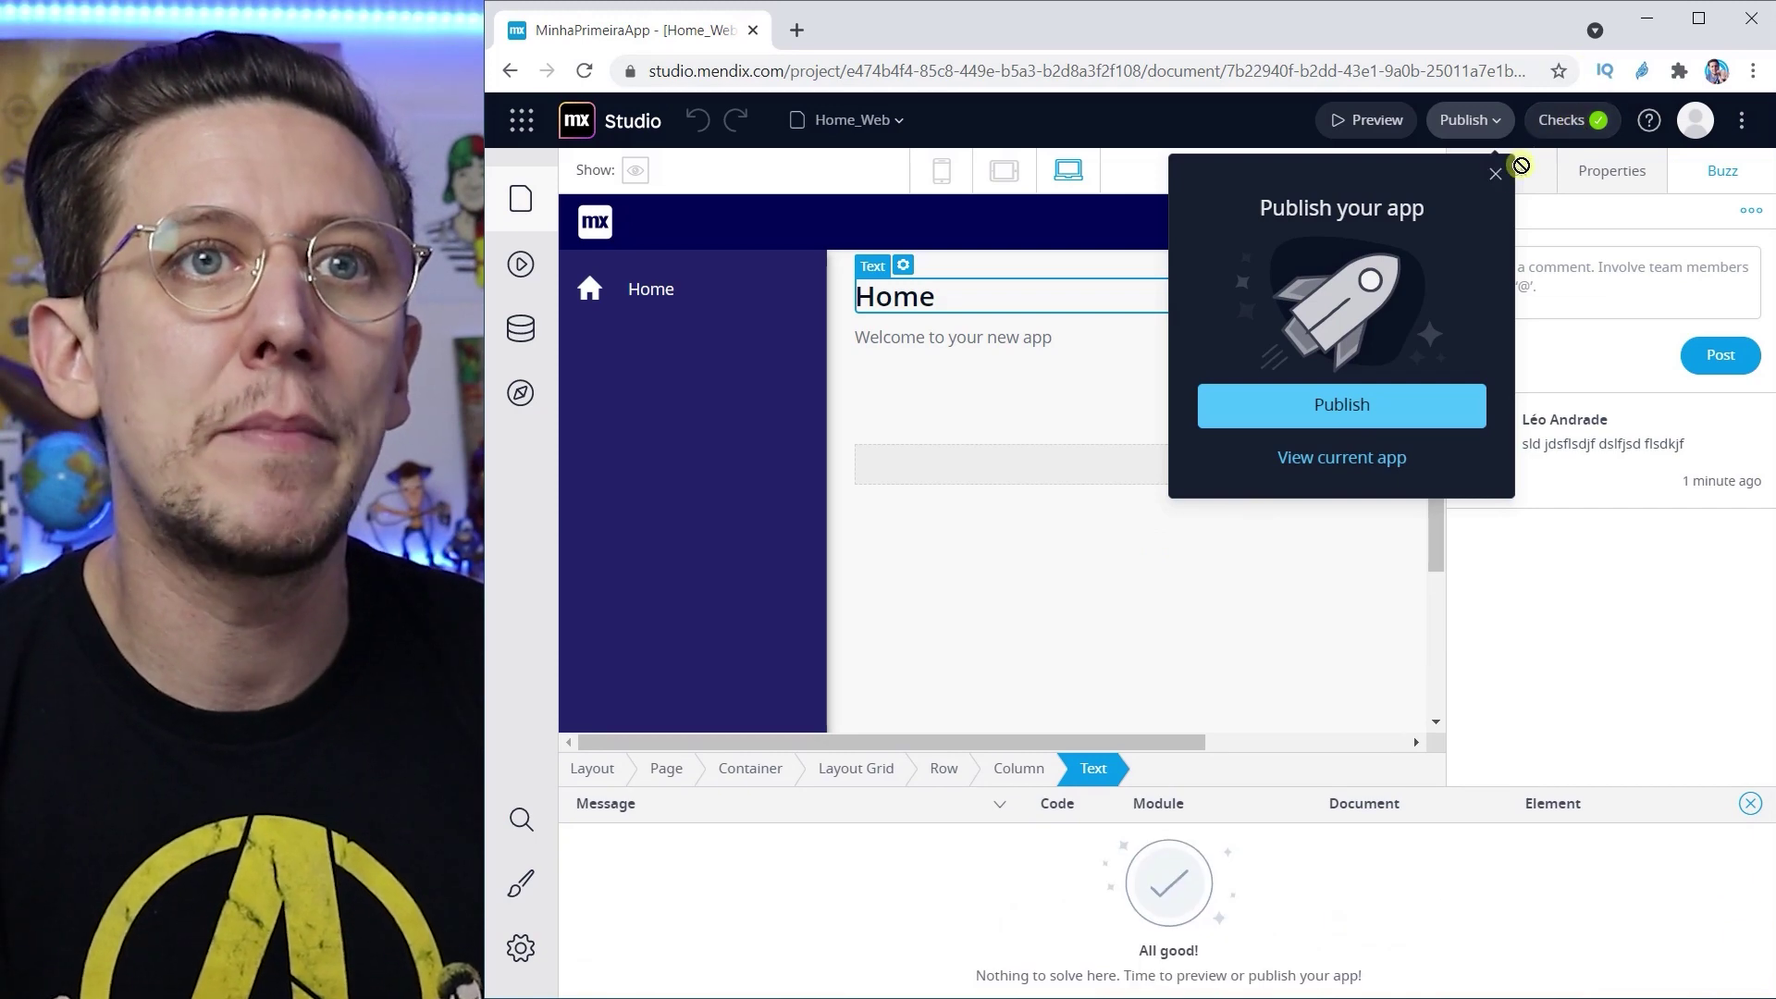
pyautogui.click(1494, 169)
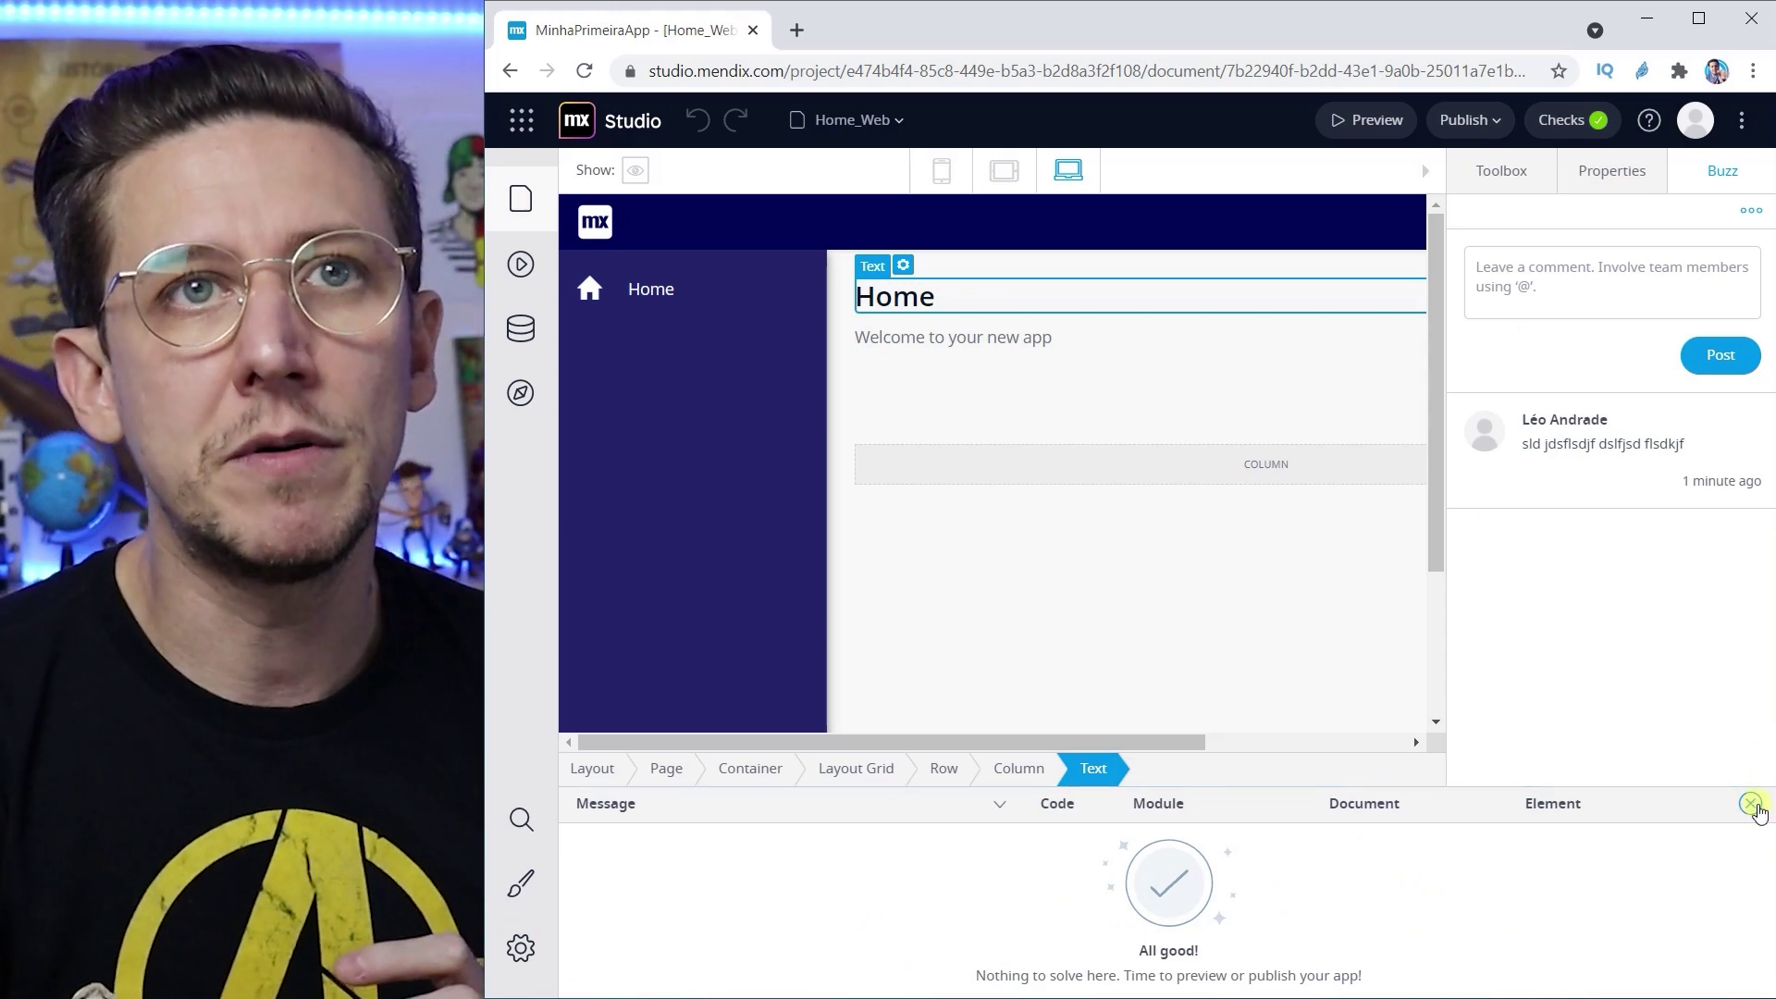
pyautogui.click(1751, 803)
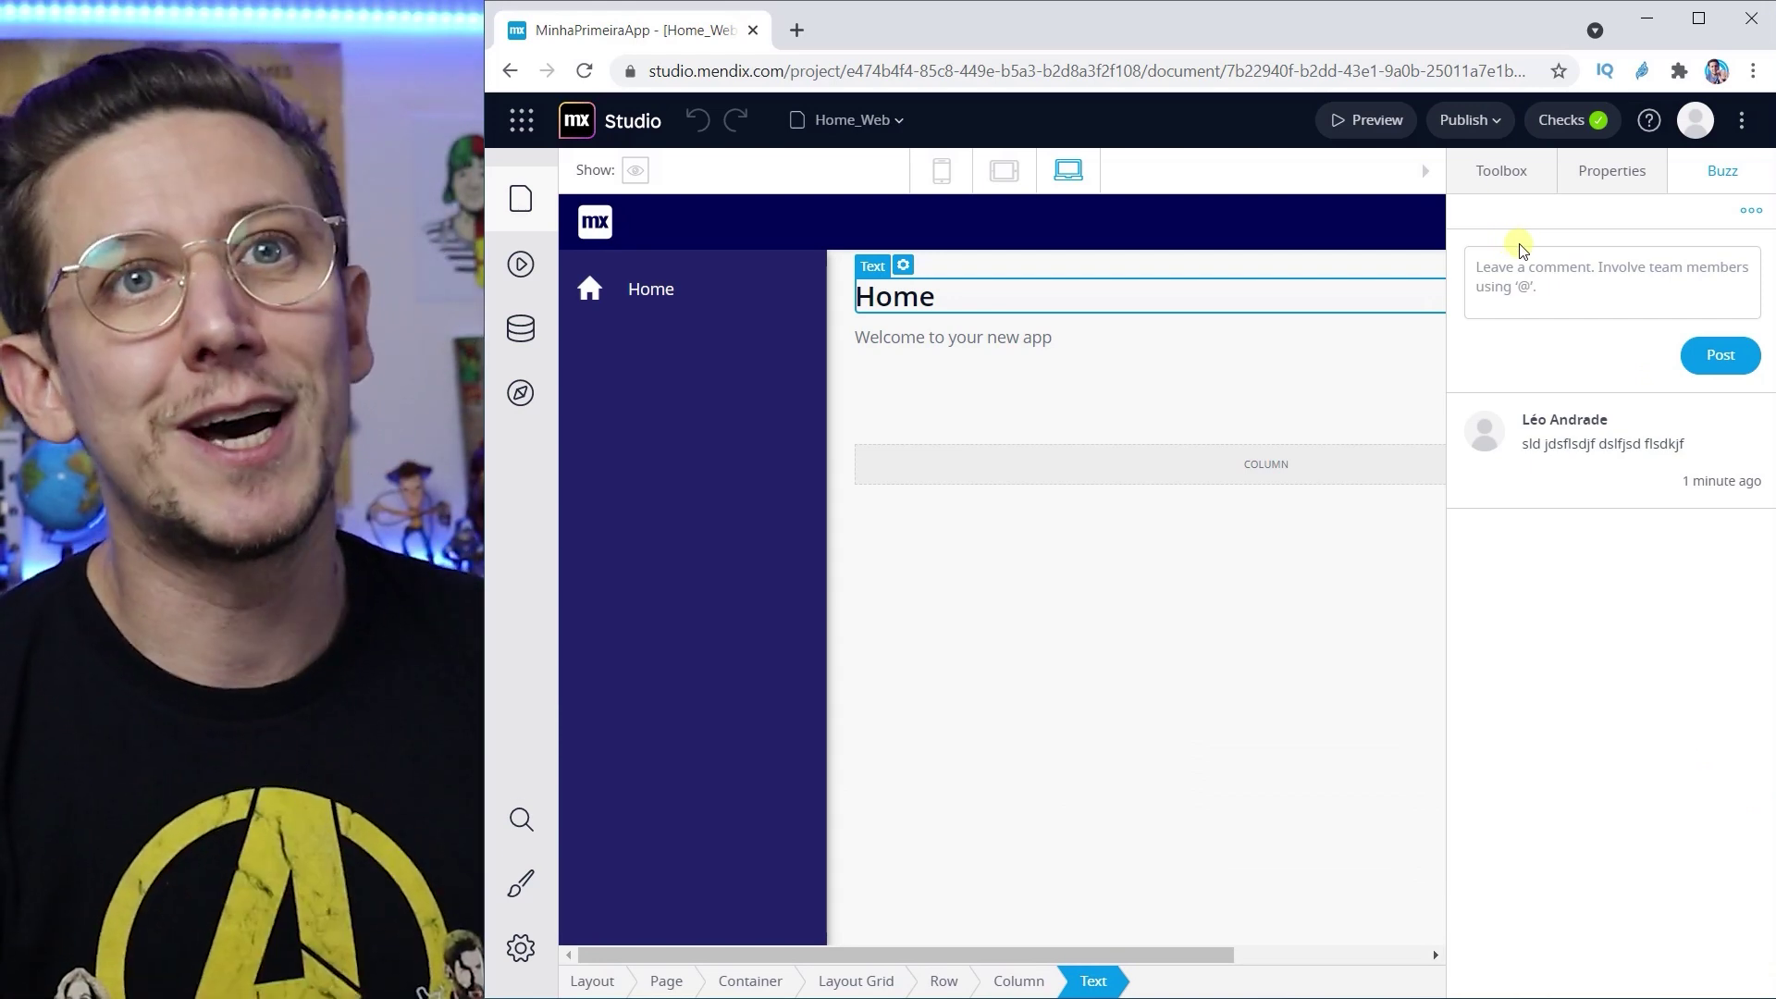
# Step: Bring back the toolbox and compare the Home_Web editor canvas in phone, tablet and desktop views, ending in phone view
pyautogui.click(1484, 195)
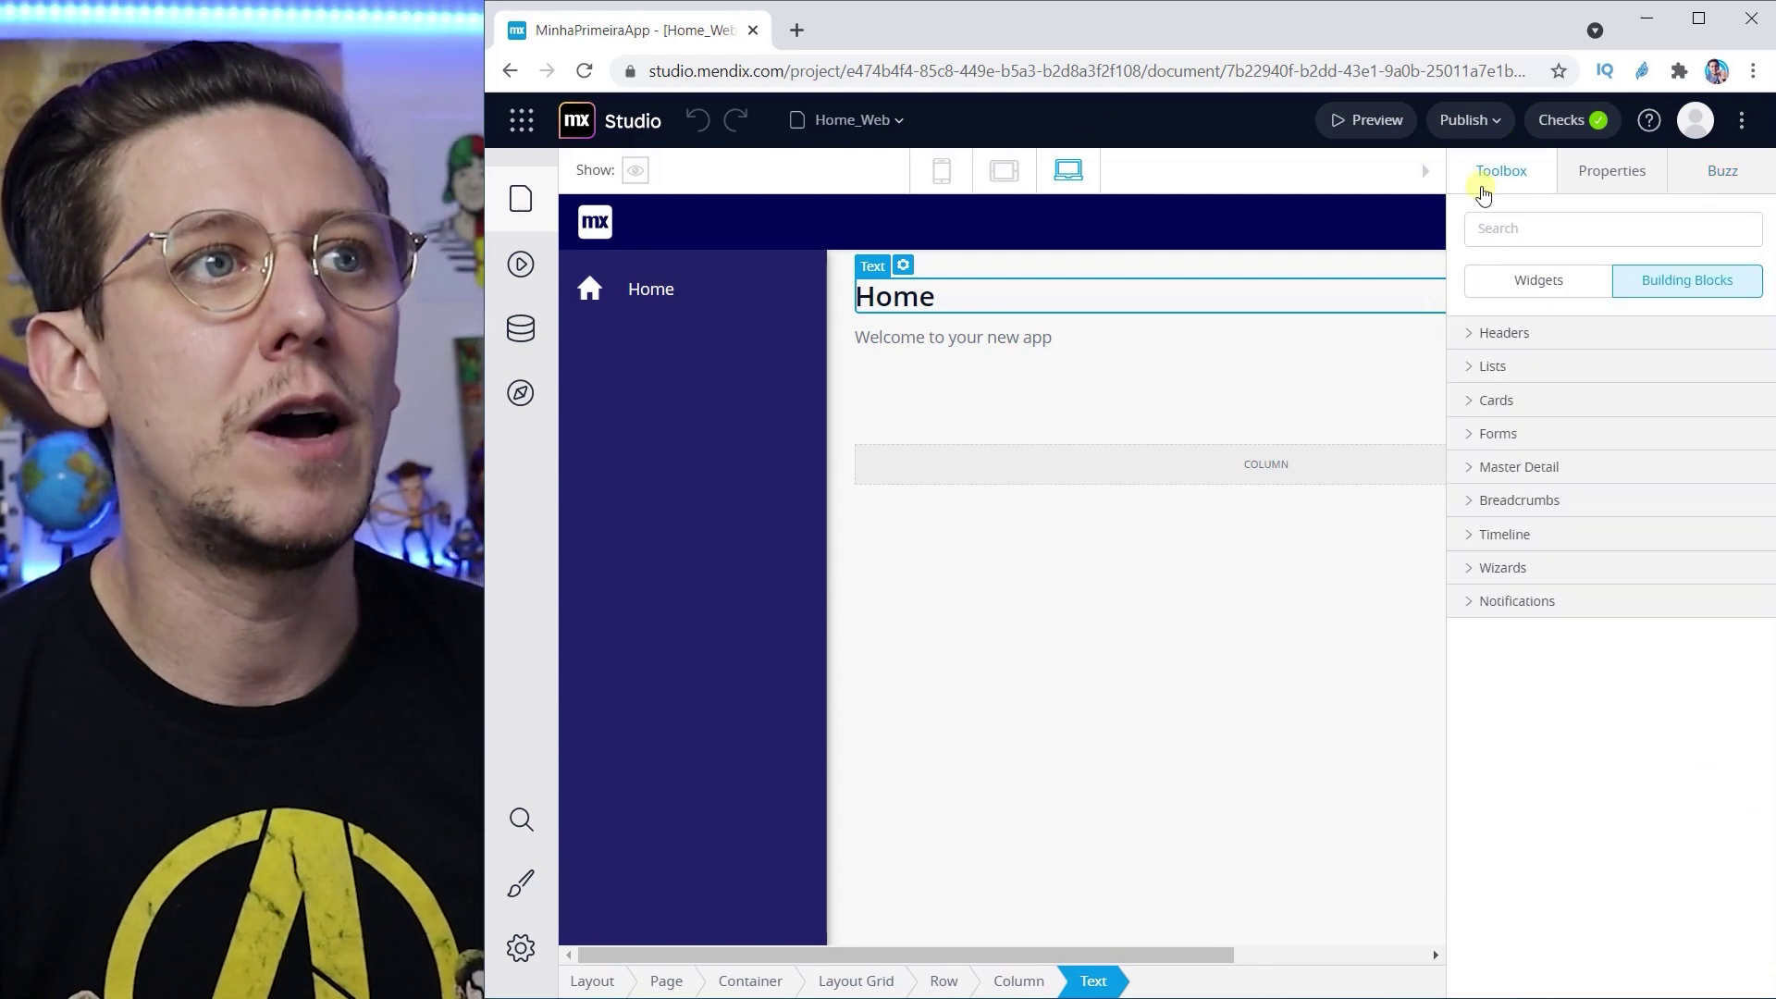
pyautogui.click(946, 170)
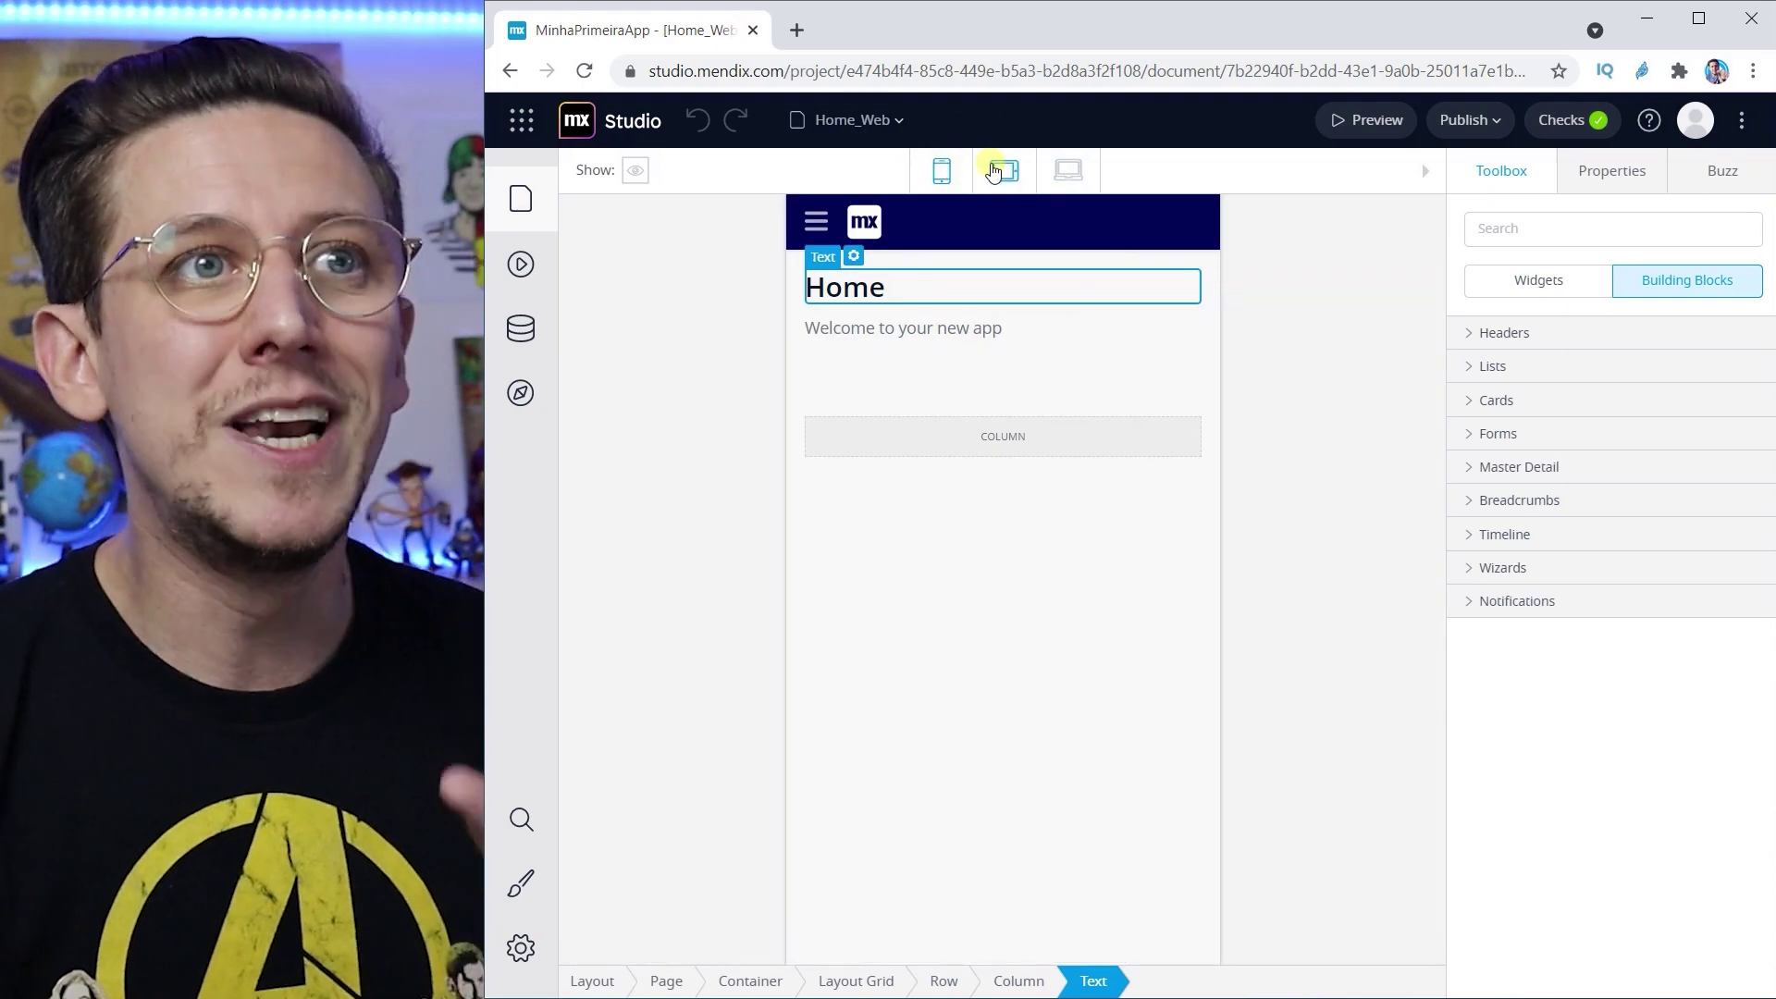
pyautogui.click(1001, 169)
pyautogui.click(946, 169)
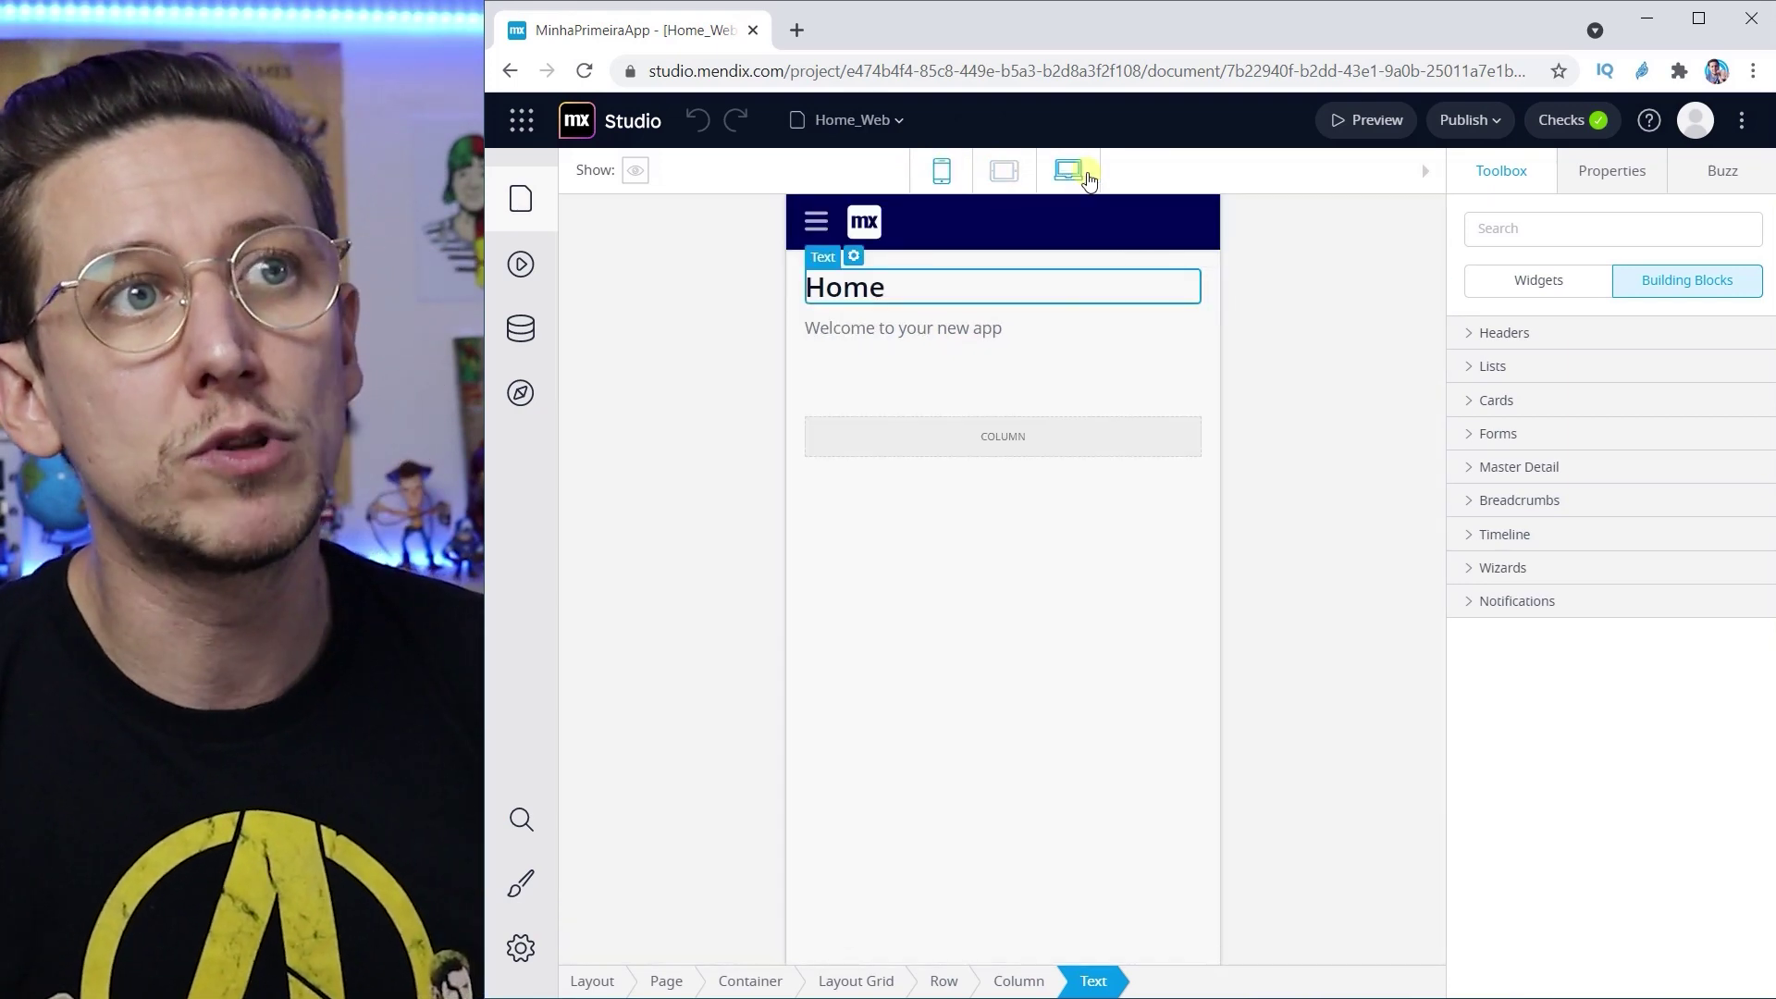
pyautogui.click(1072, 172)
pyautogui.click(943, 171)
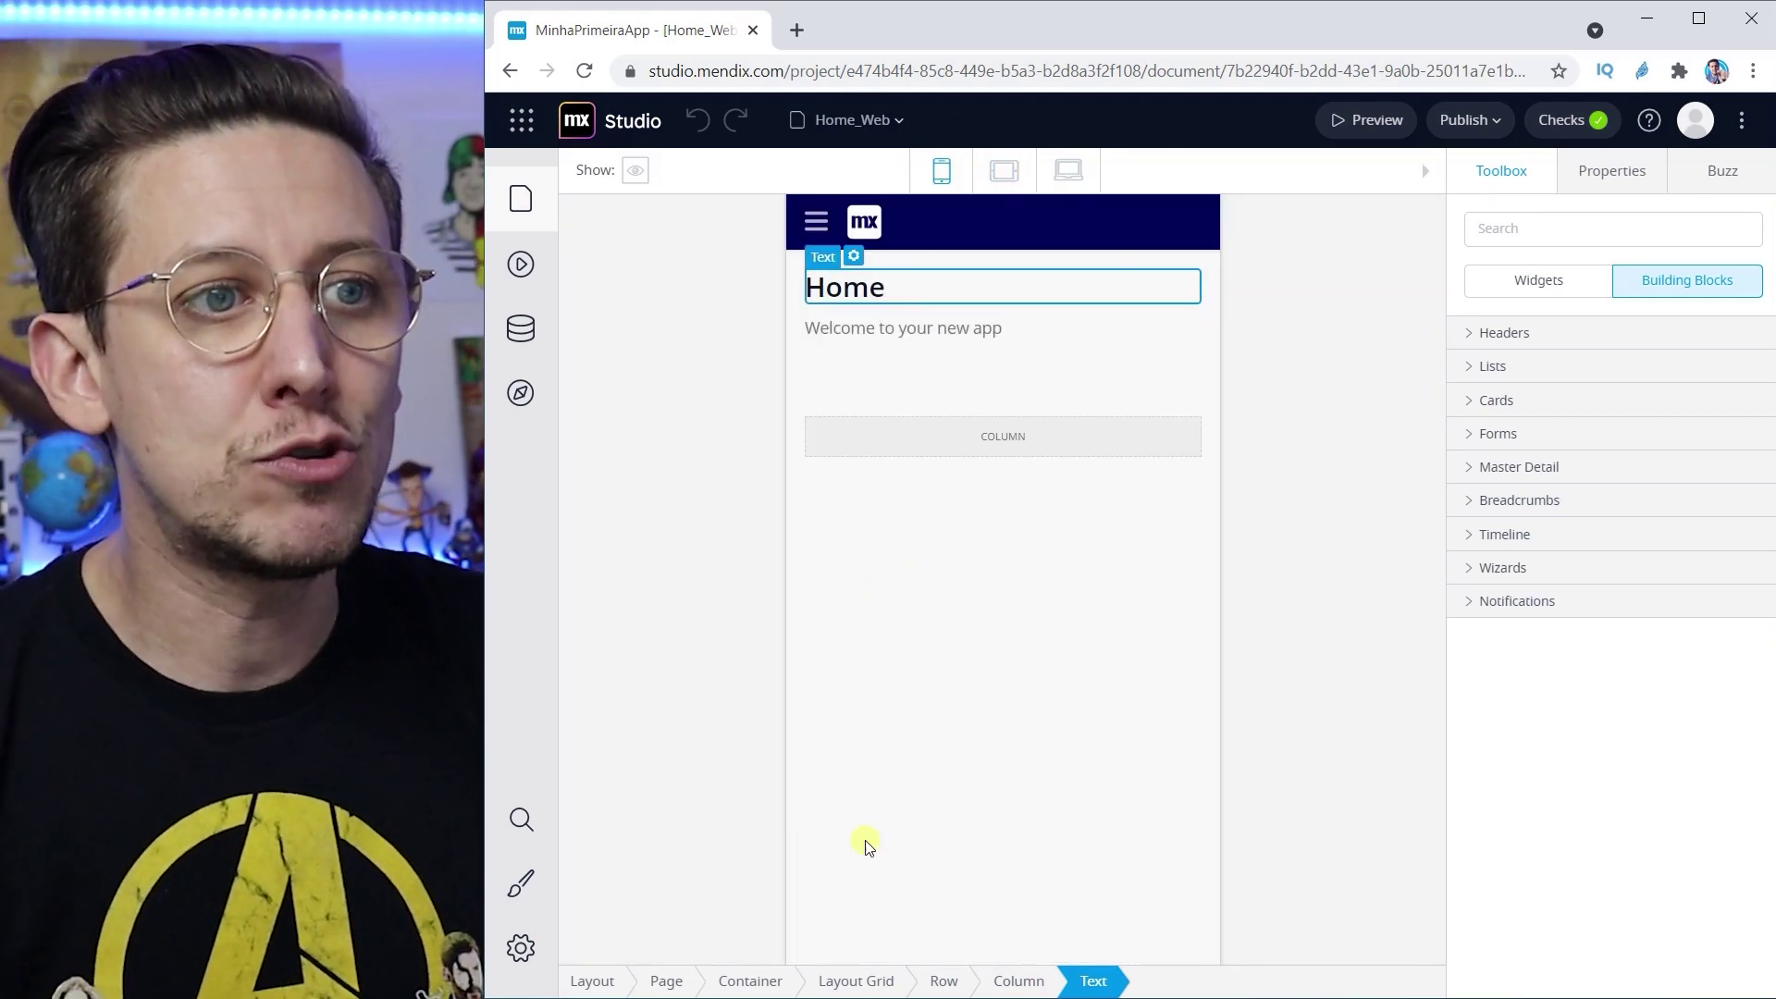
# Step: Inspect the properties of the heading's parent layout grid, container, page and layout, and reselect the Home heading in desktop view
pyautogui.click(835, 985)
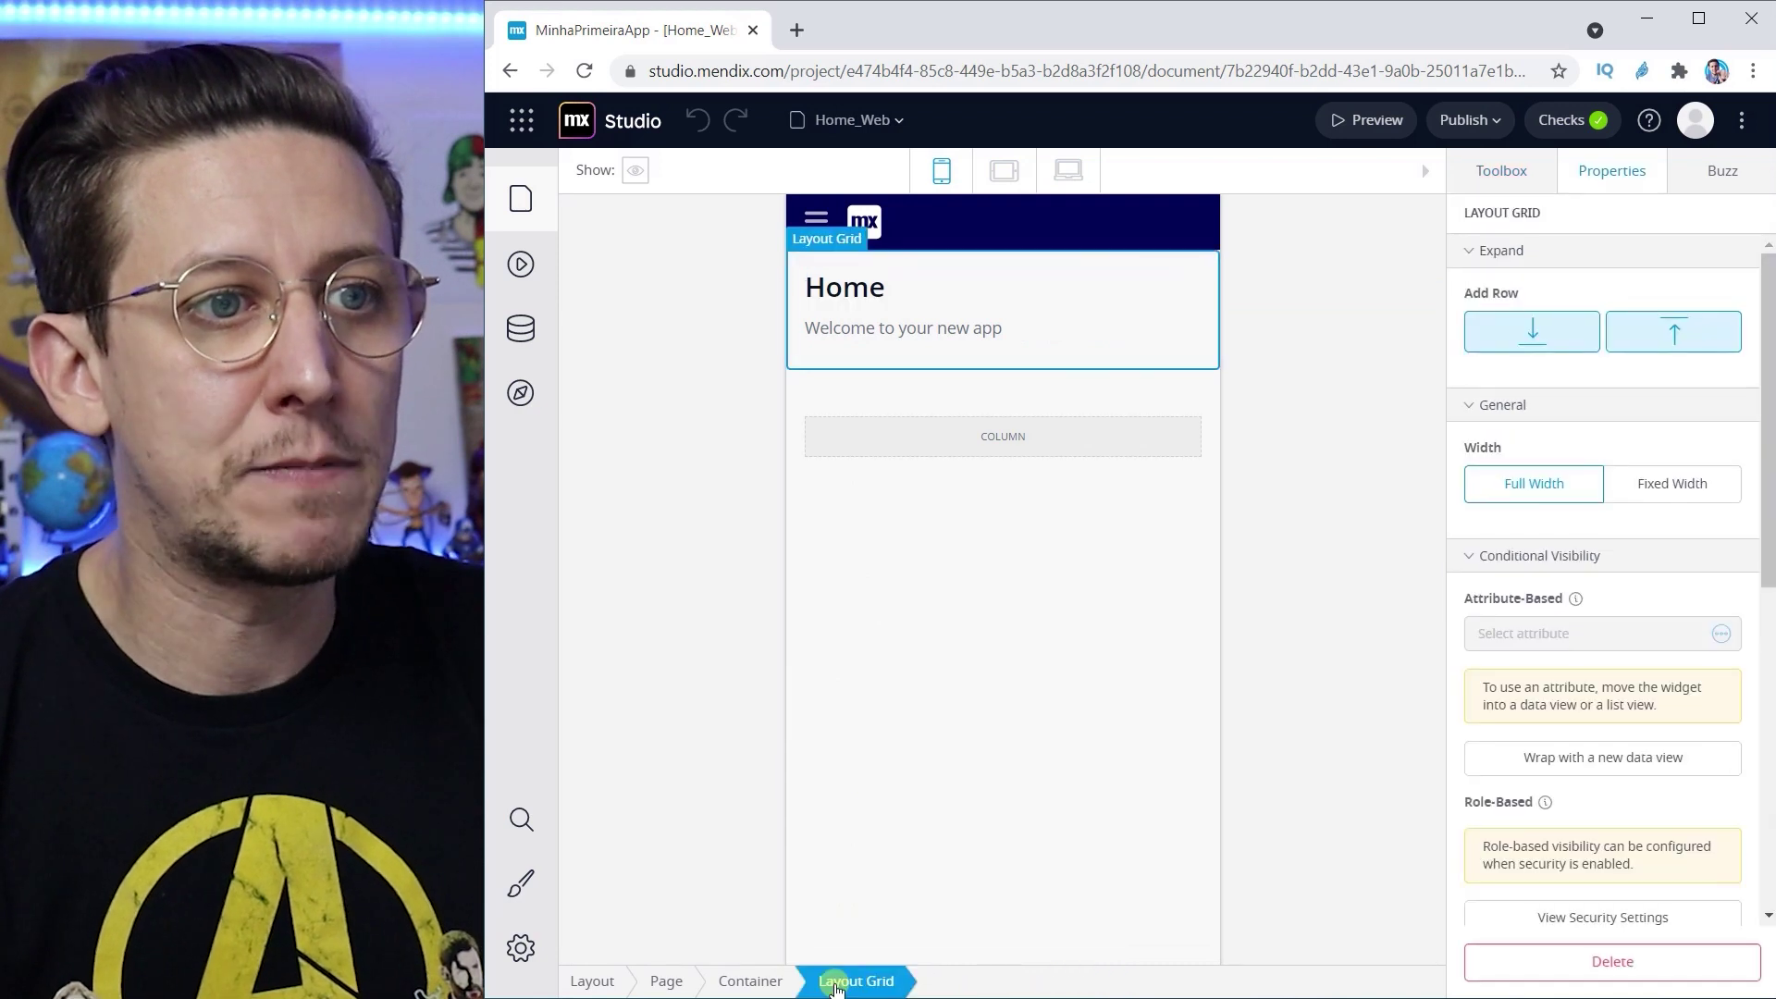
pyautogui.click(751, 982)
pyautogui.click(667, 982)
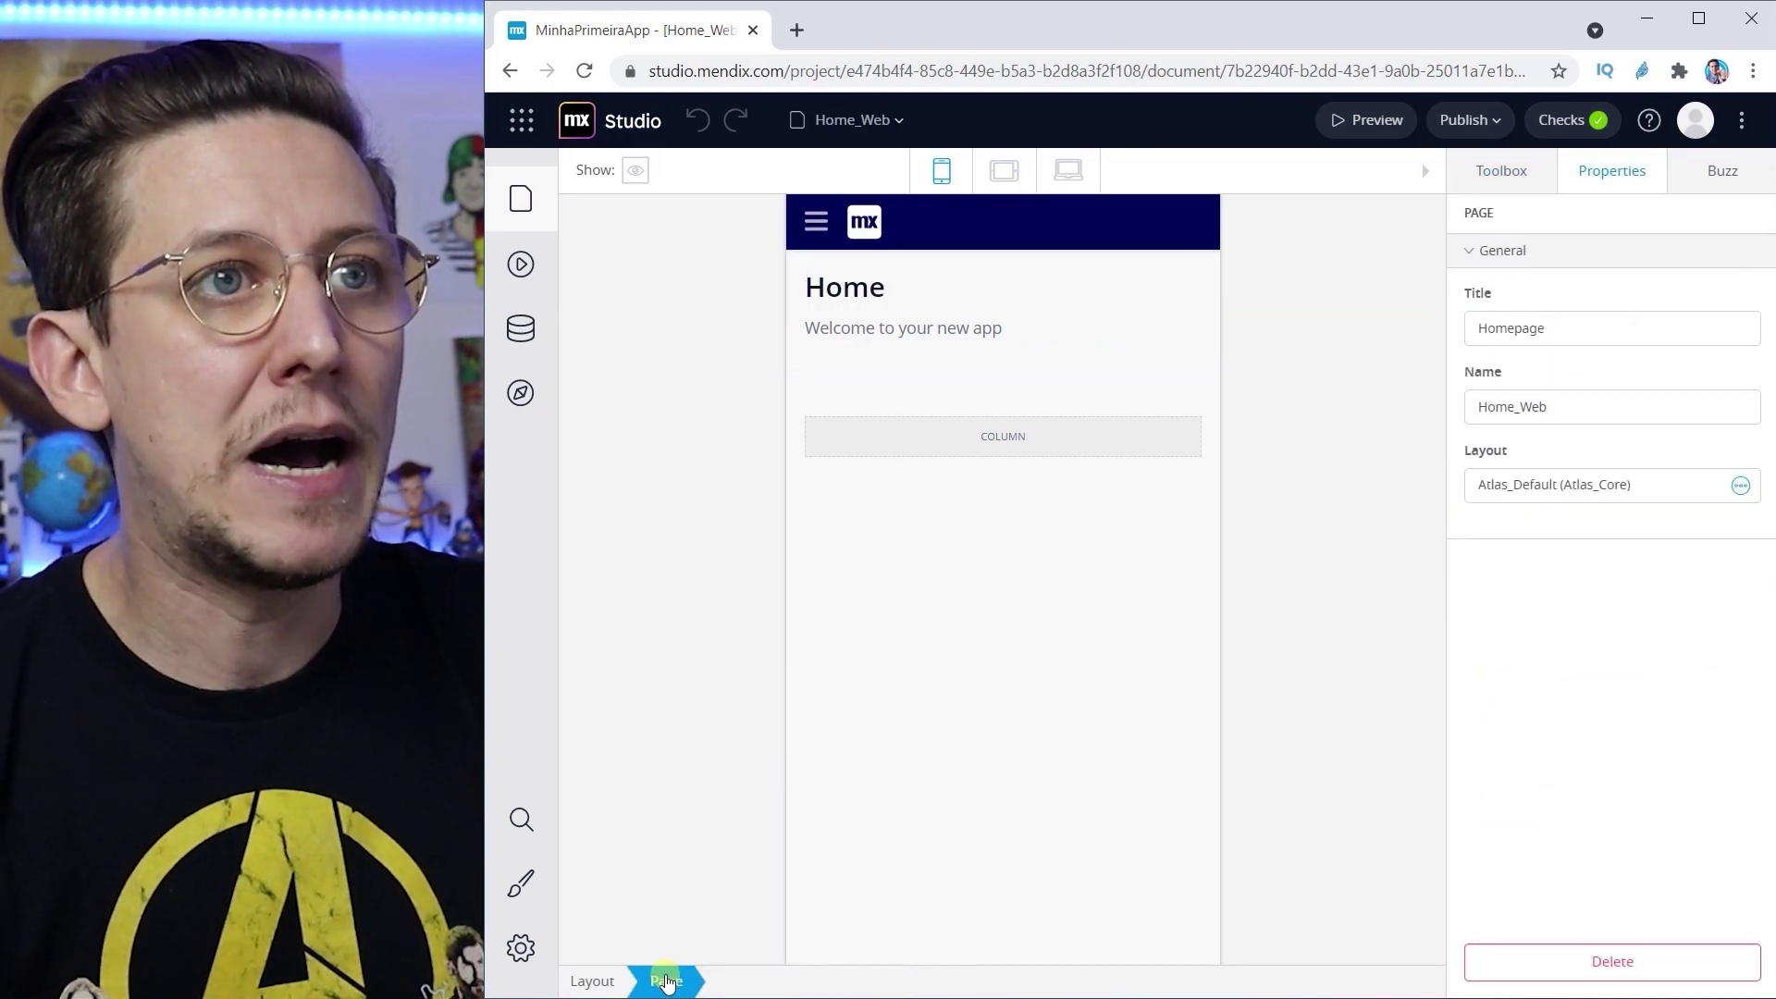
pyautogui.click(589, 983)
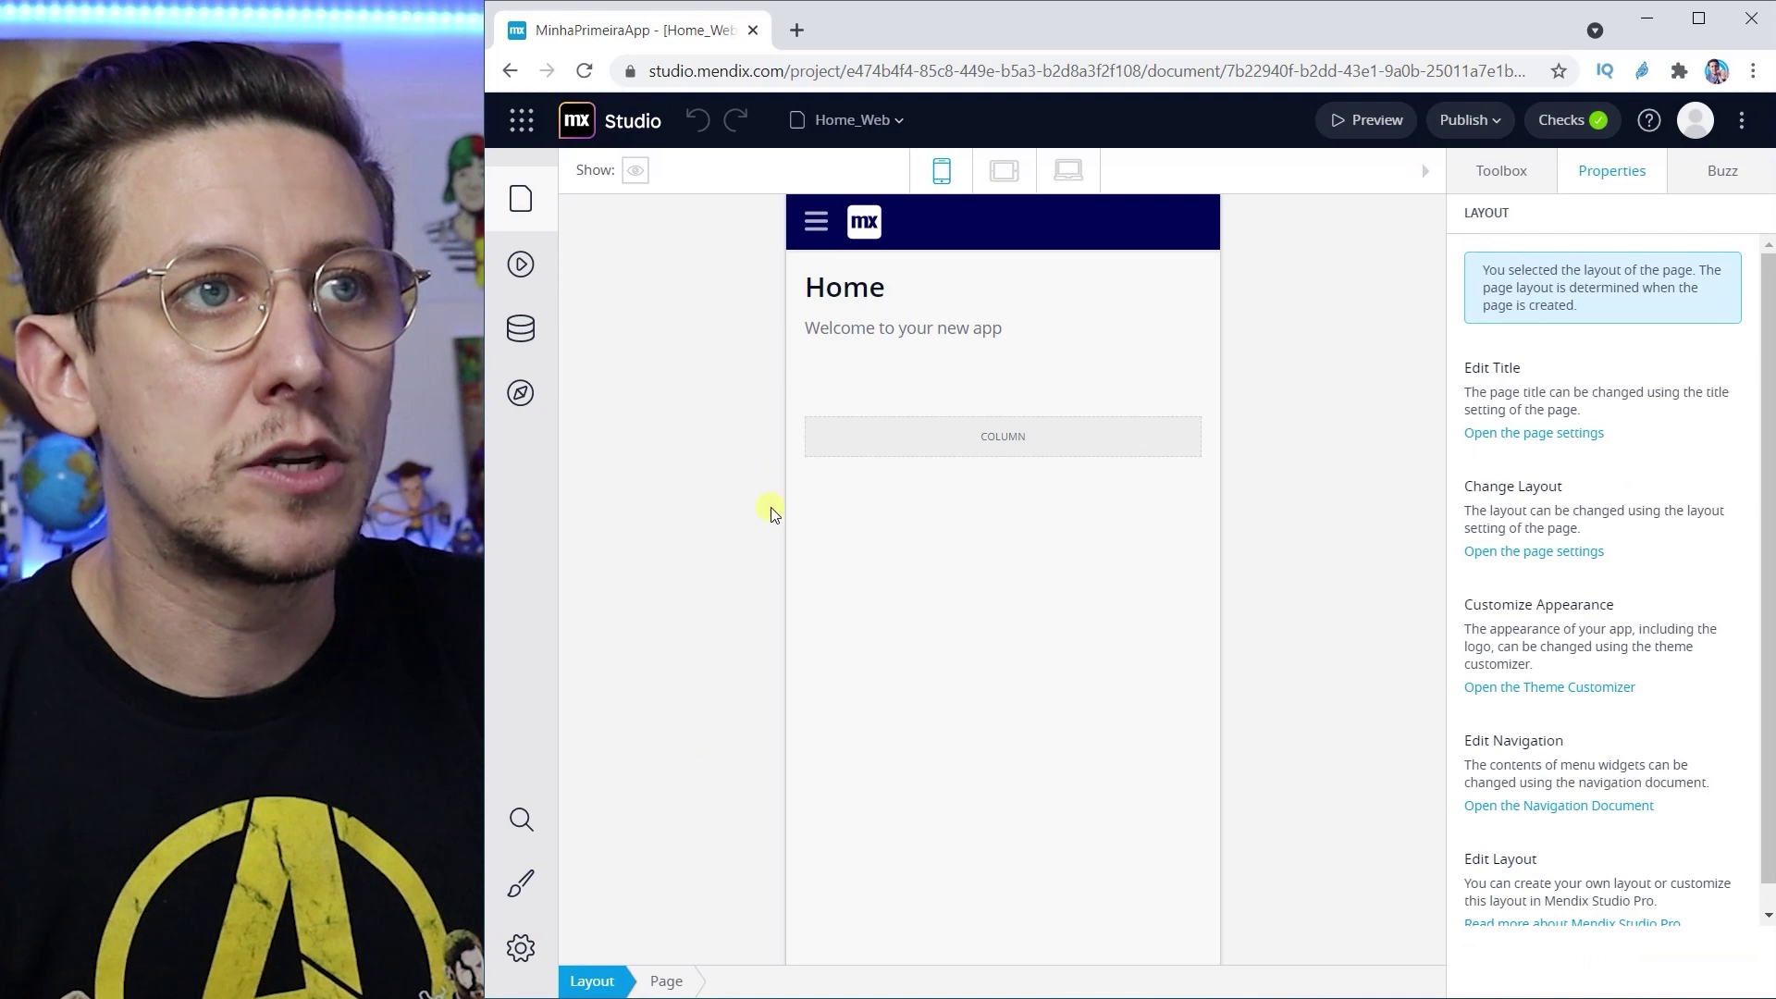
pyautogui.click(902, 298)
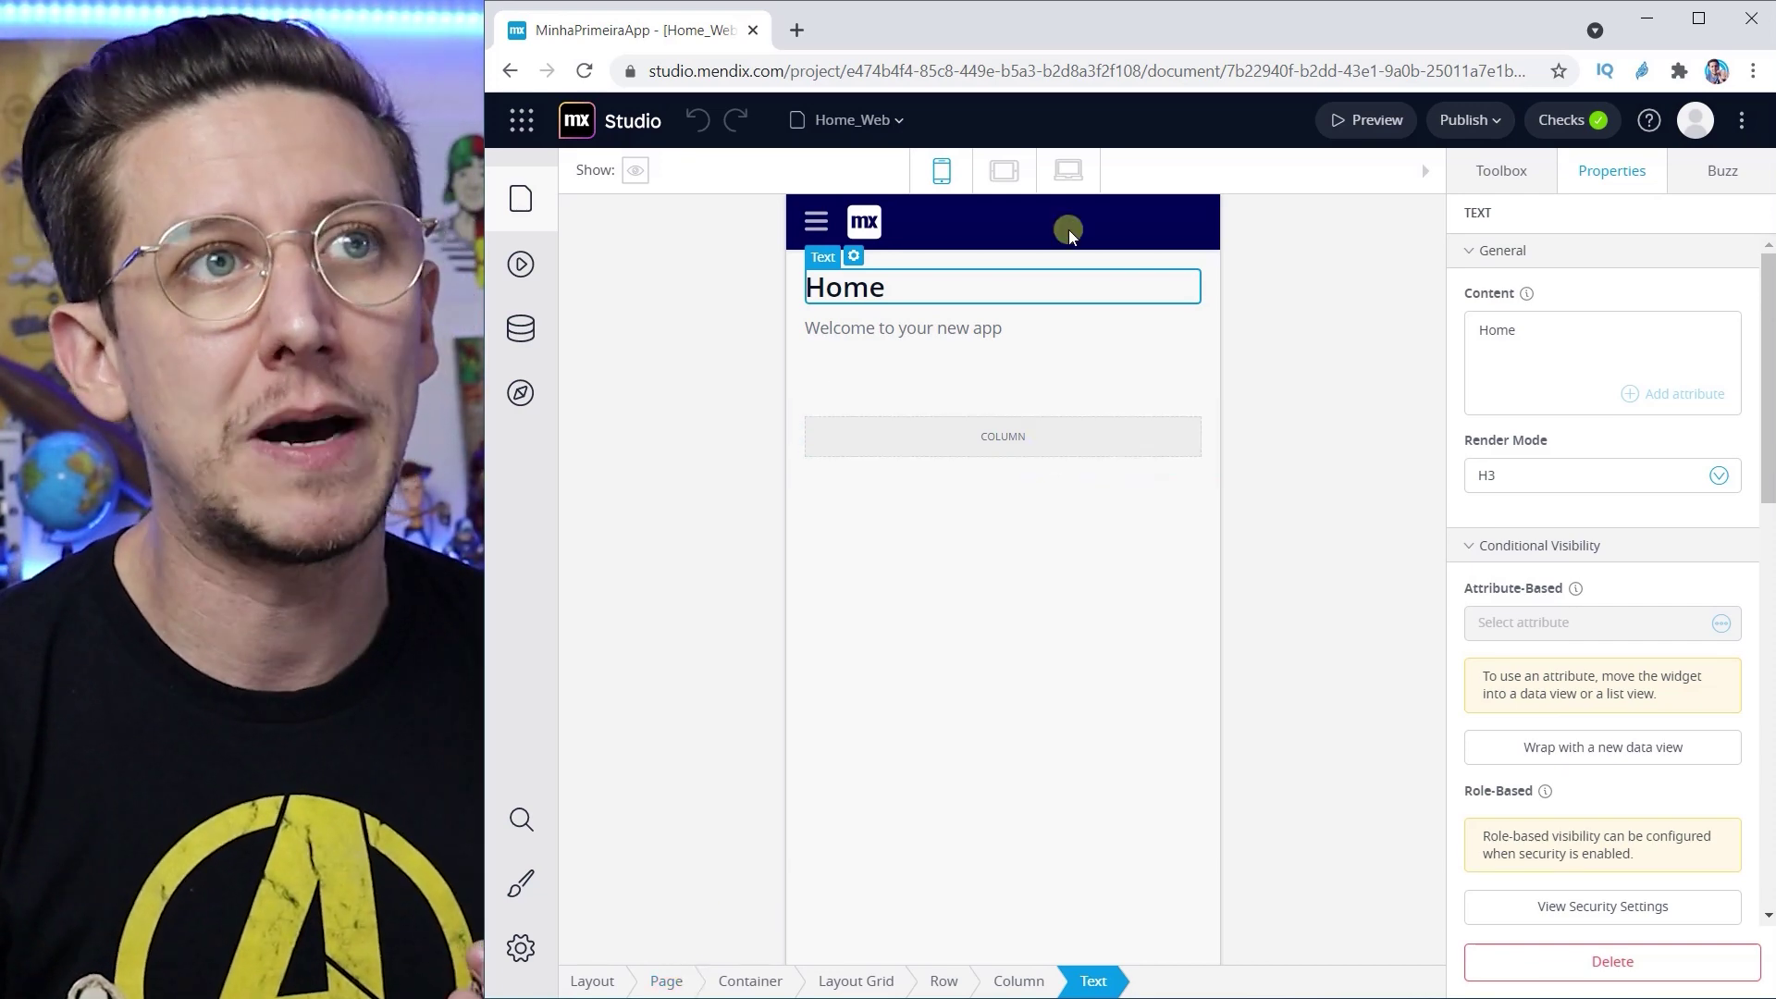
pyautogui.click(1068, 171)
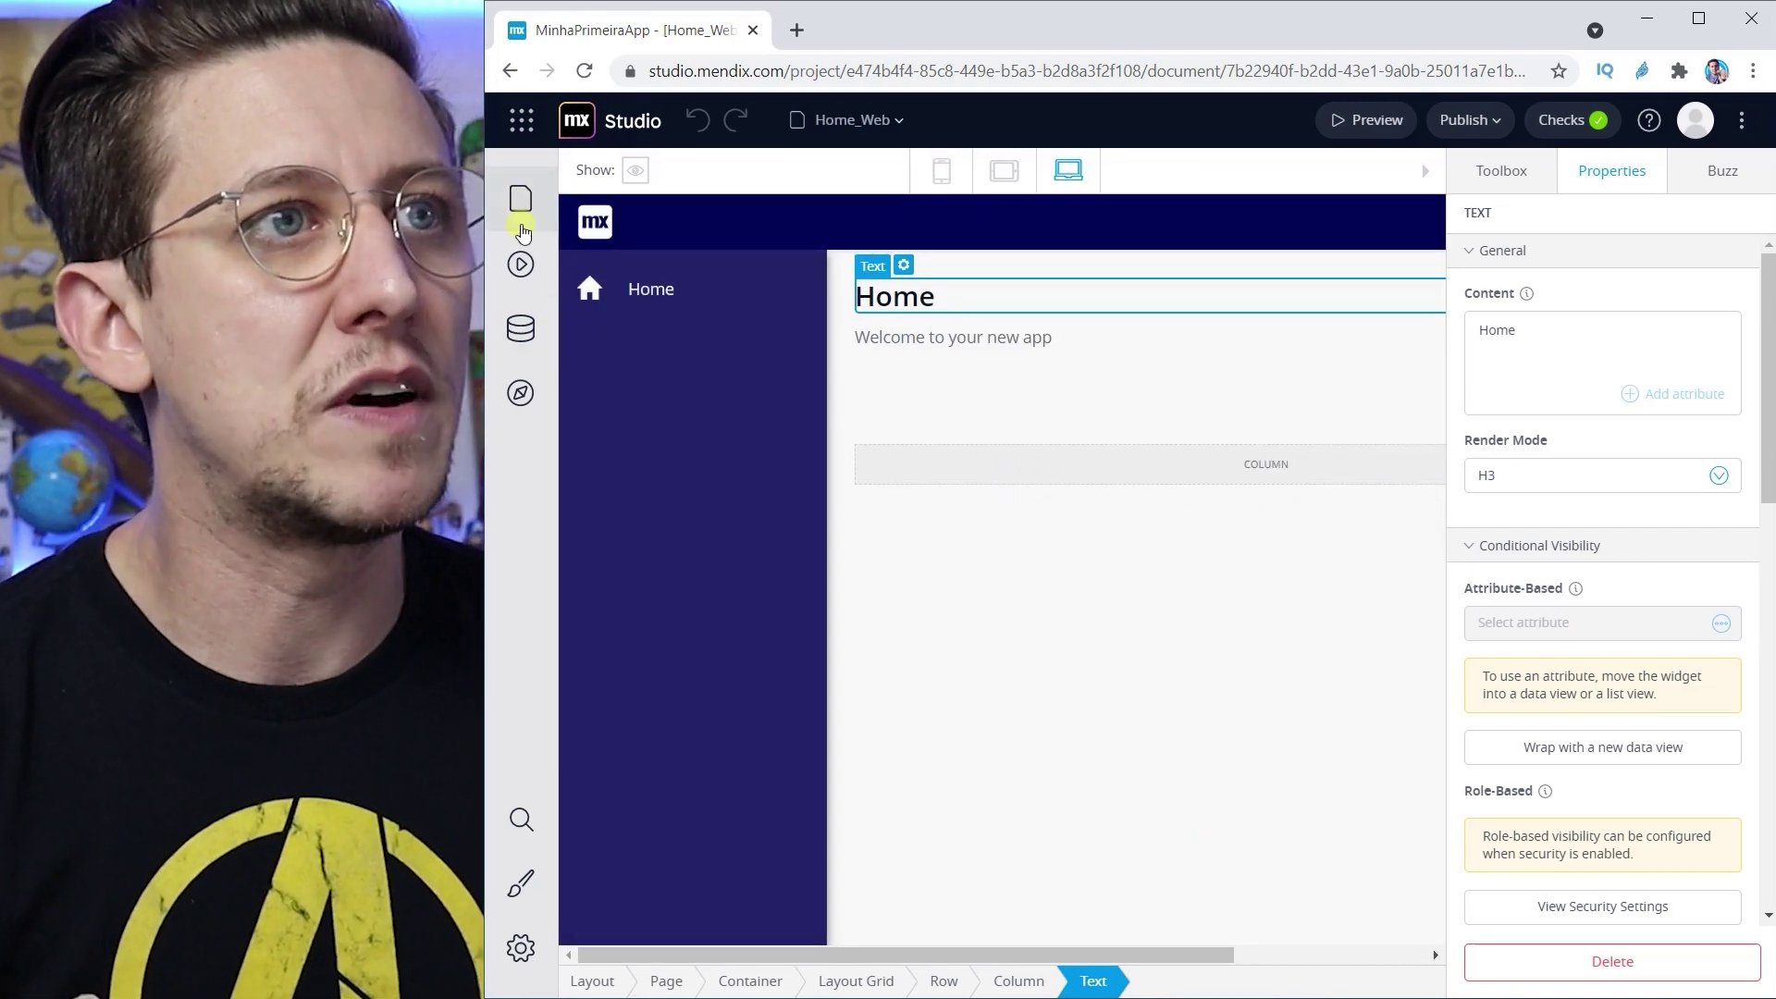
# Step: Start a new page in MyFirstModule and browse the Lists, Grids, Tabs and Wizards page templates
pyautogui.click(522, 199)
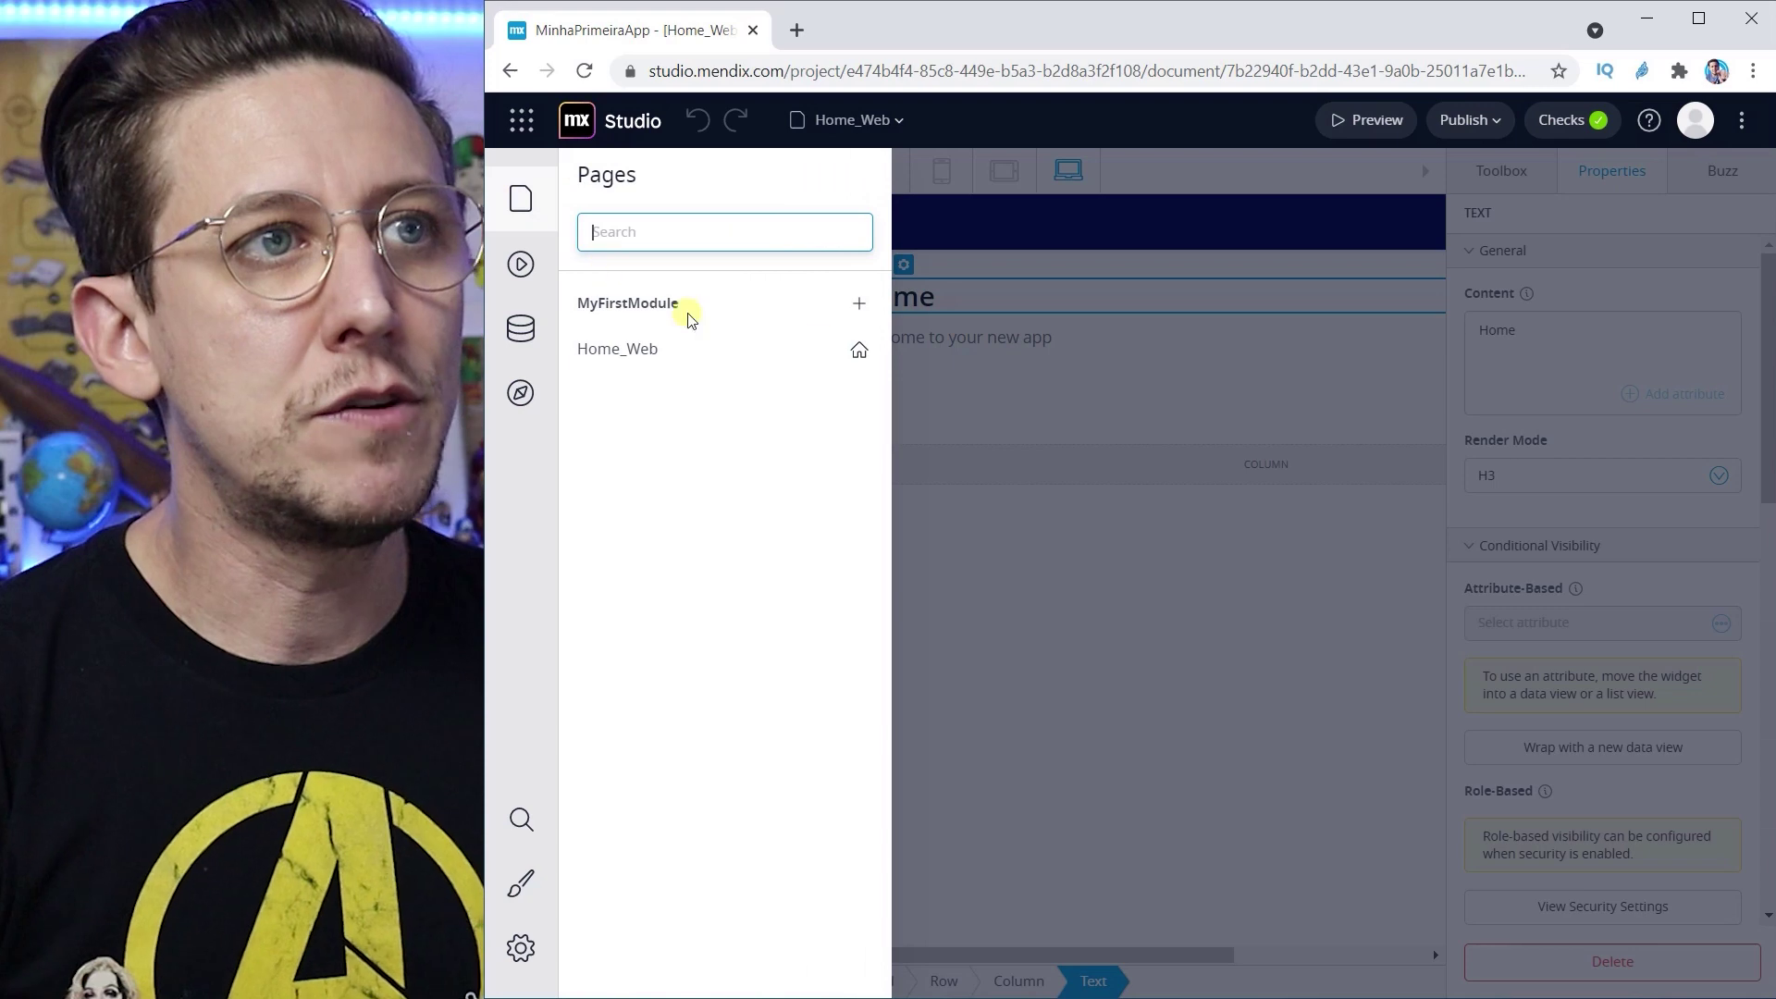
pyautogui.click(853, 303)
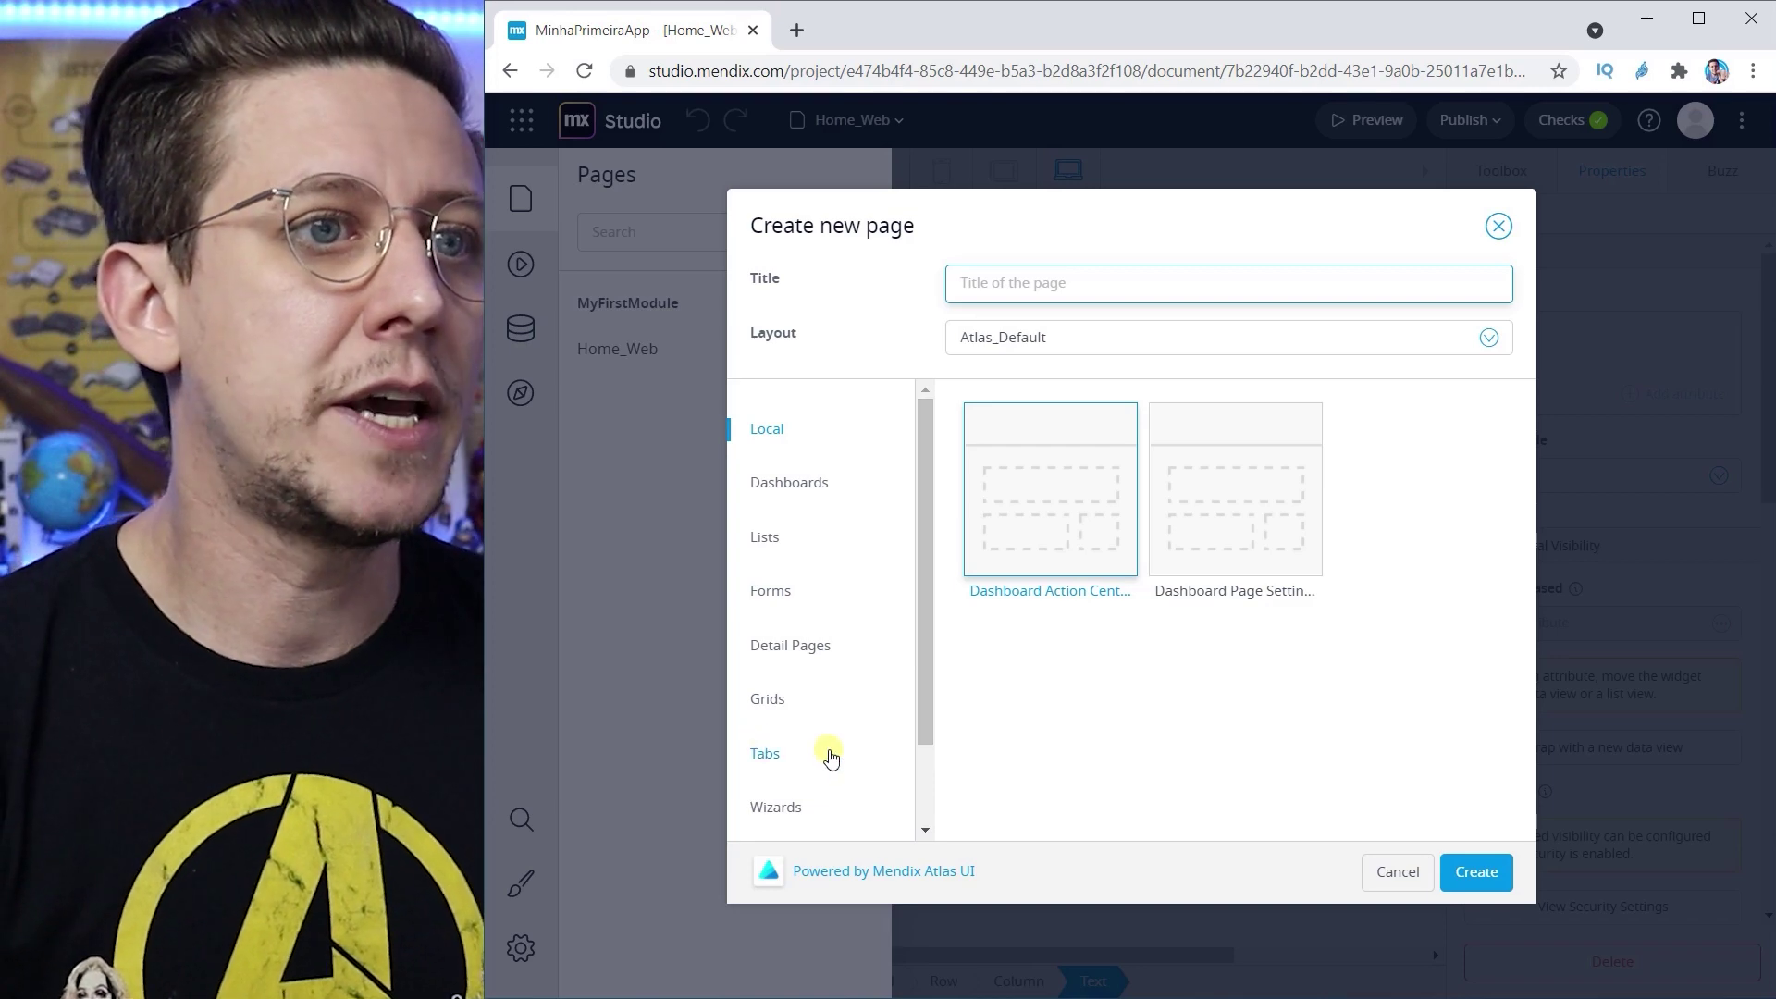
pyautogui.scroll(-2, 826, 773)
pyautogui.scroll(2, 819, 713)
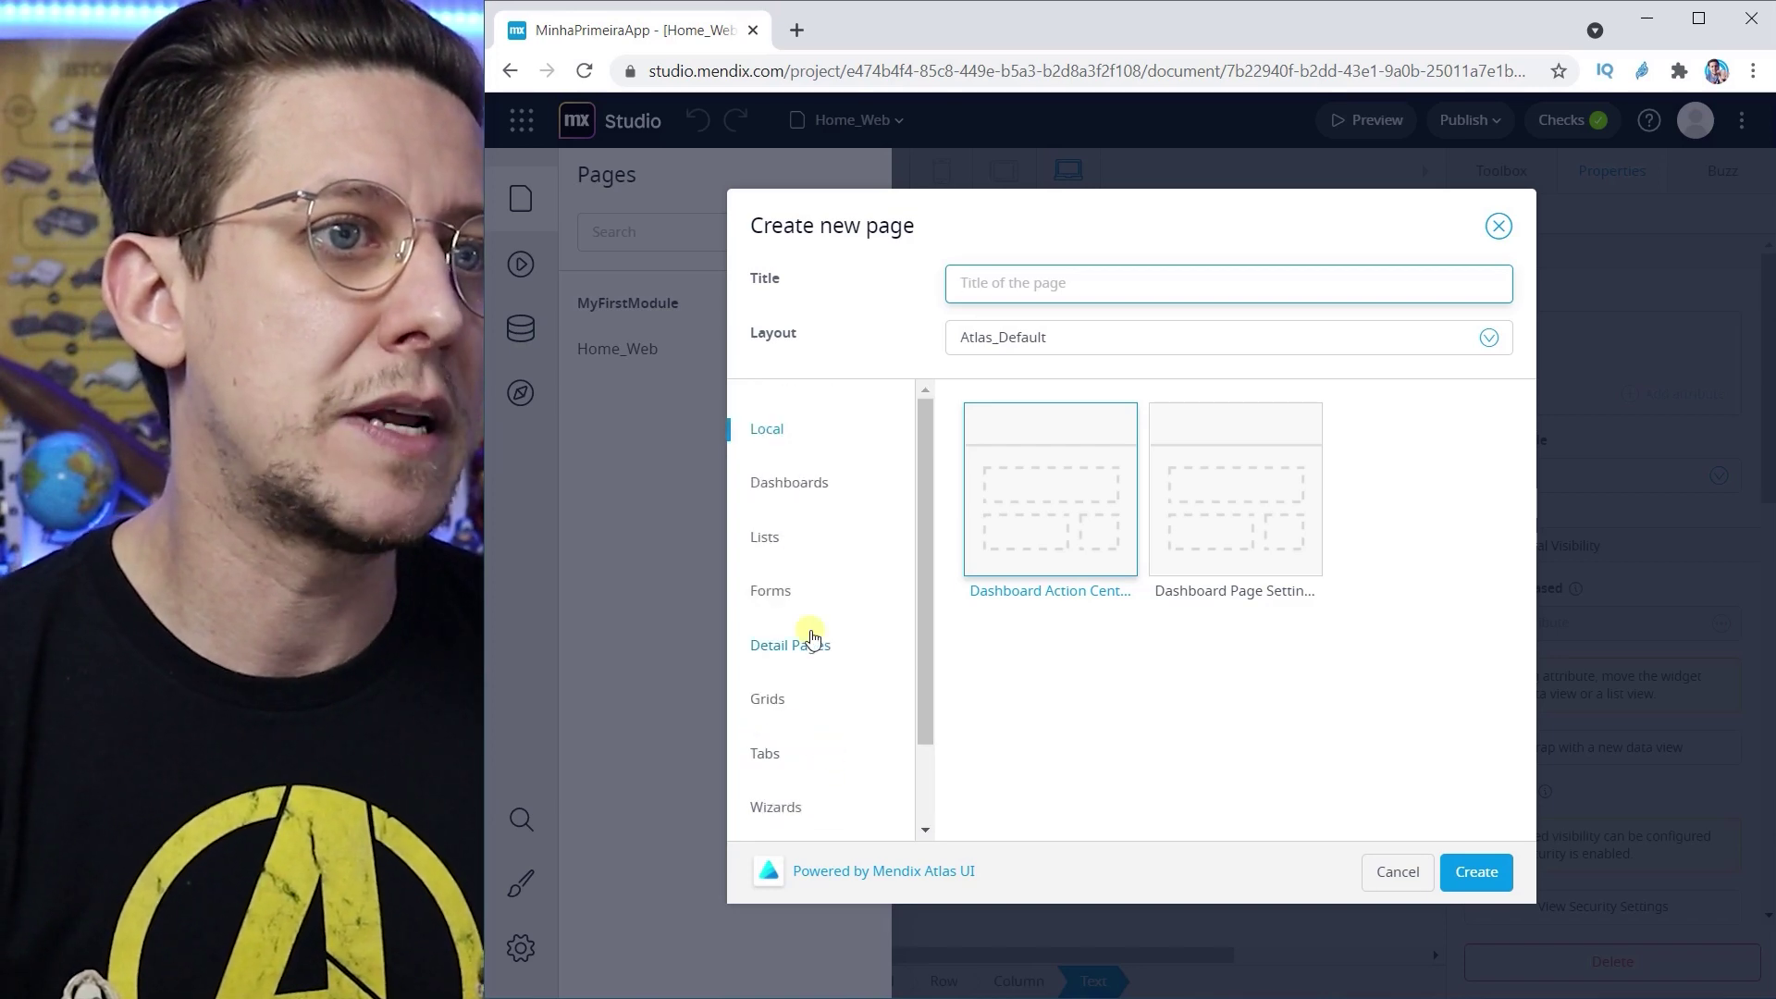
pyautogui.click(777, 557)
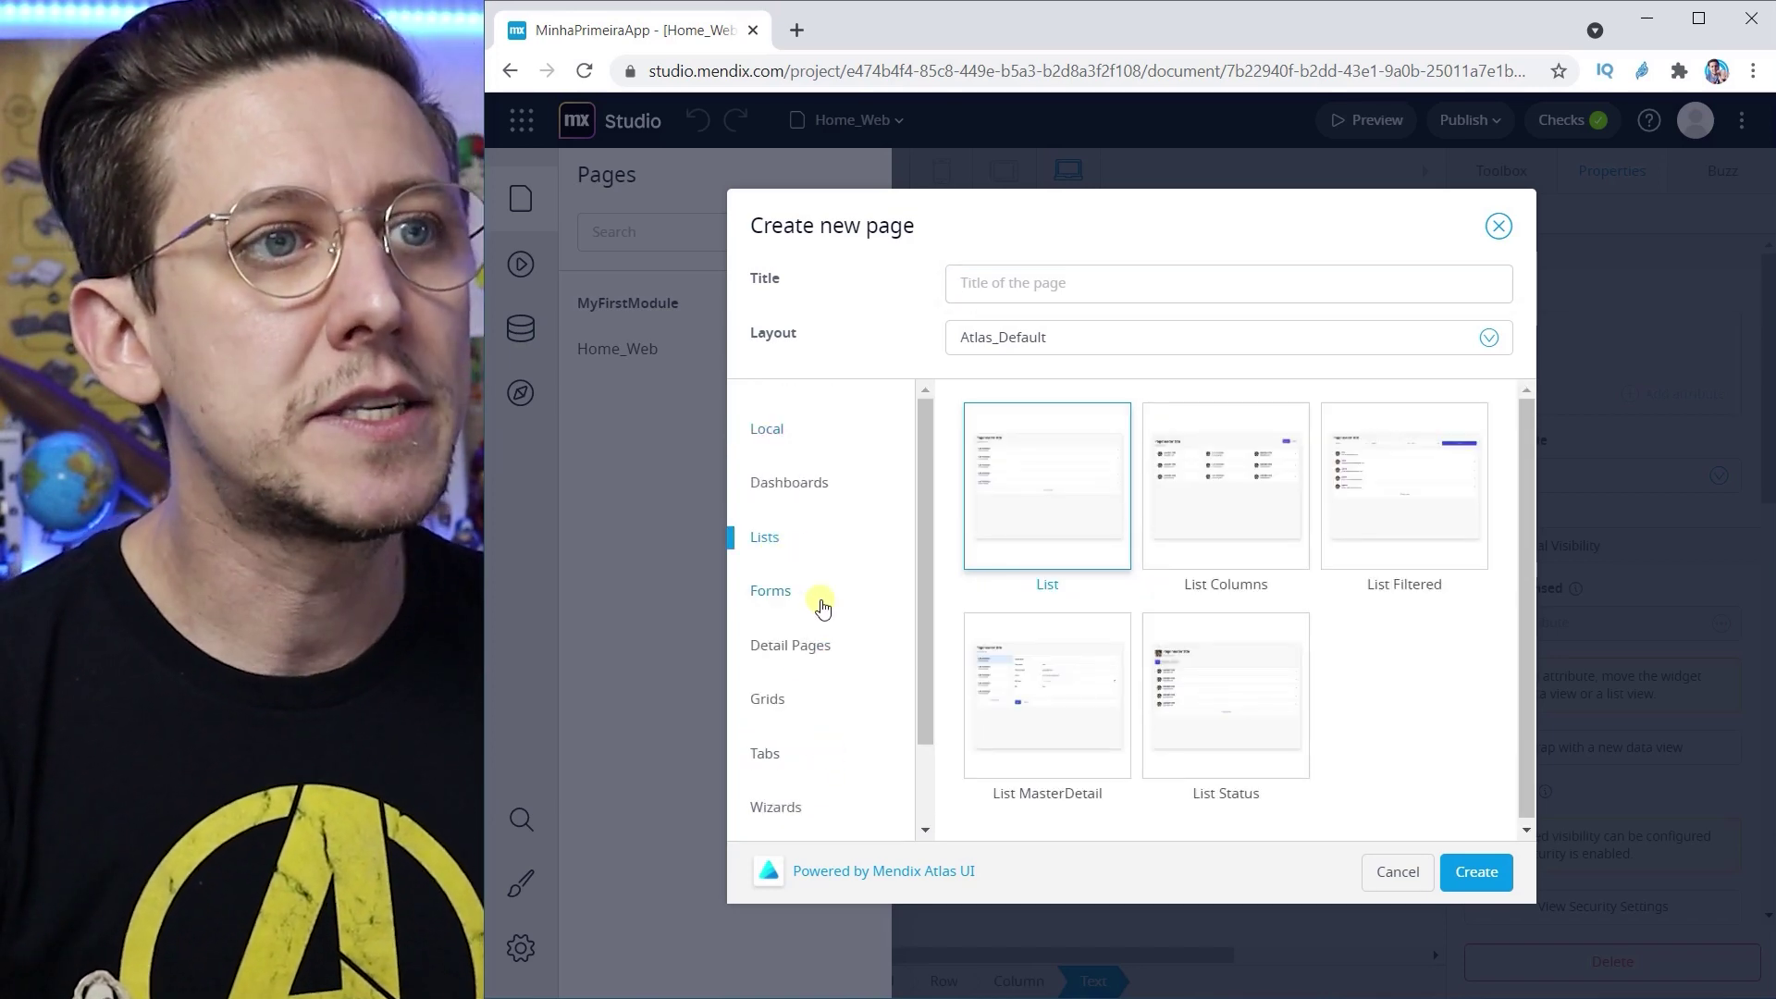
pyautogui.click(771, 698)
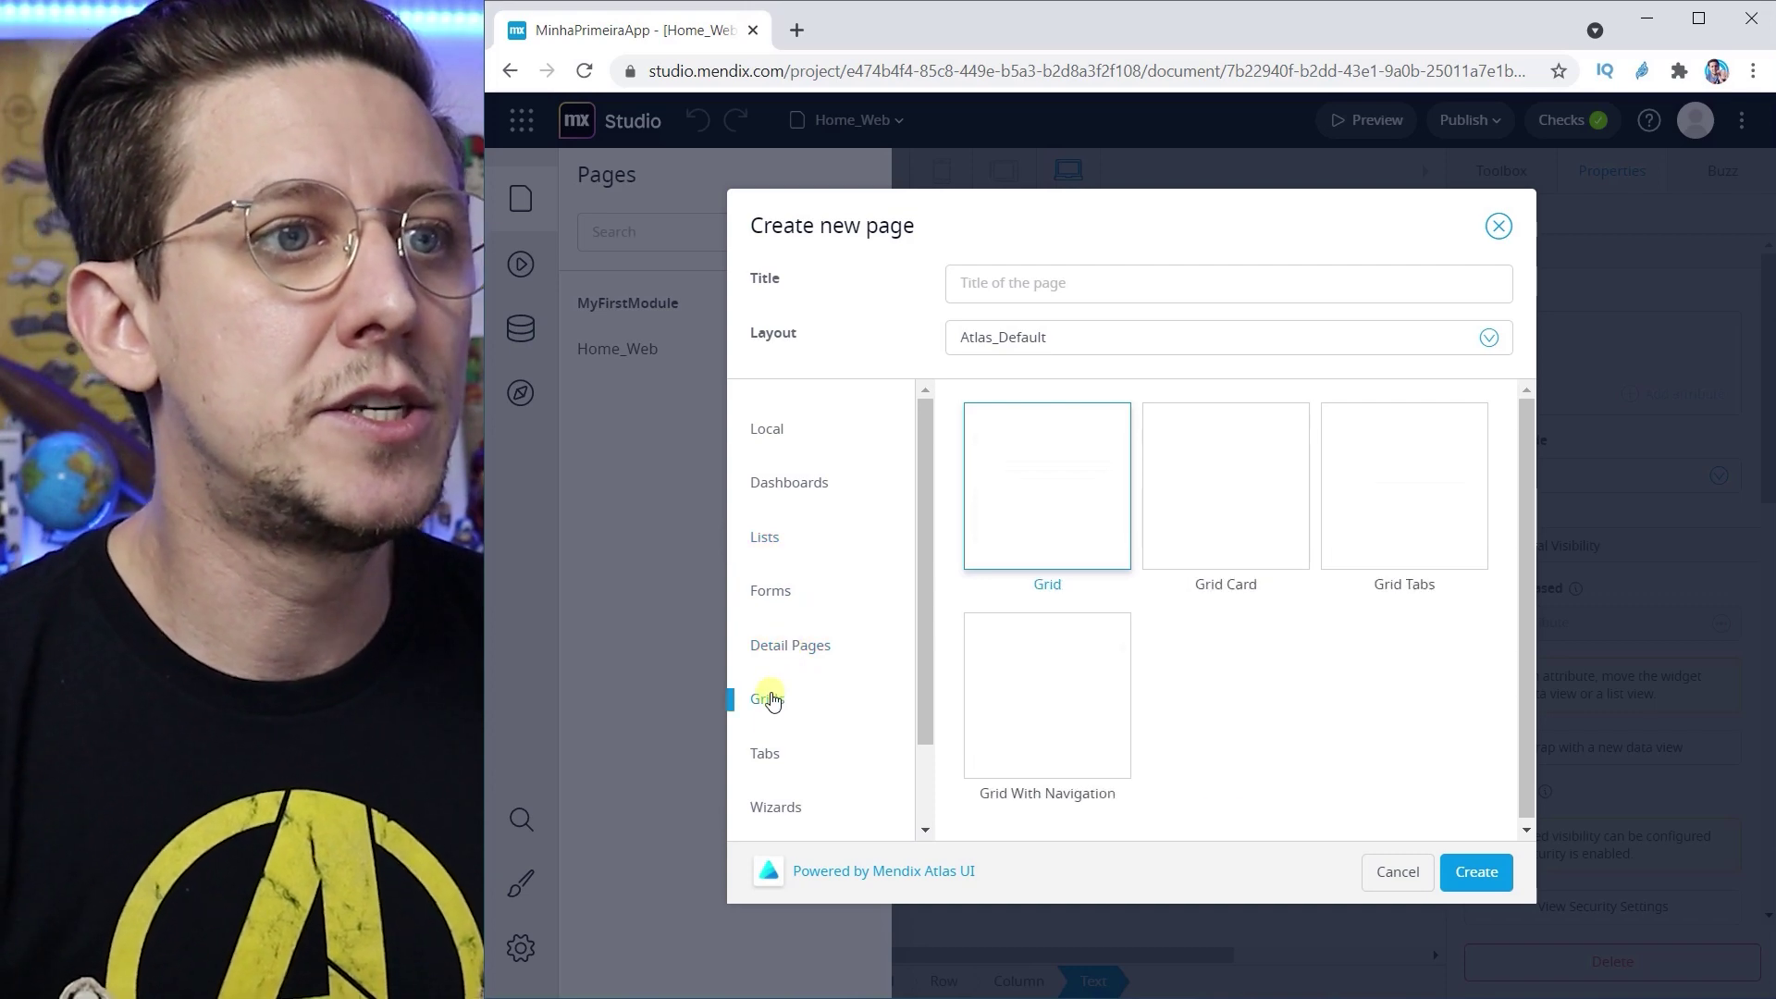
pyautogui.click(763, 755)
pyautogui.scroll(-2, 764, 756)
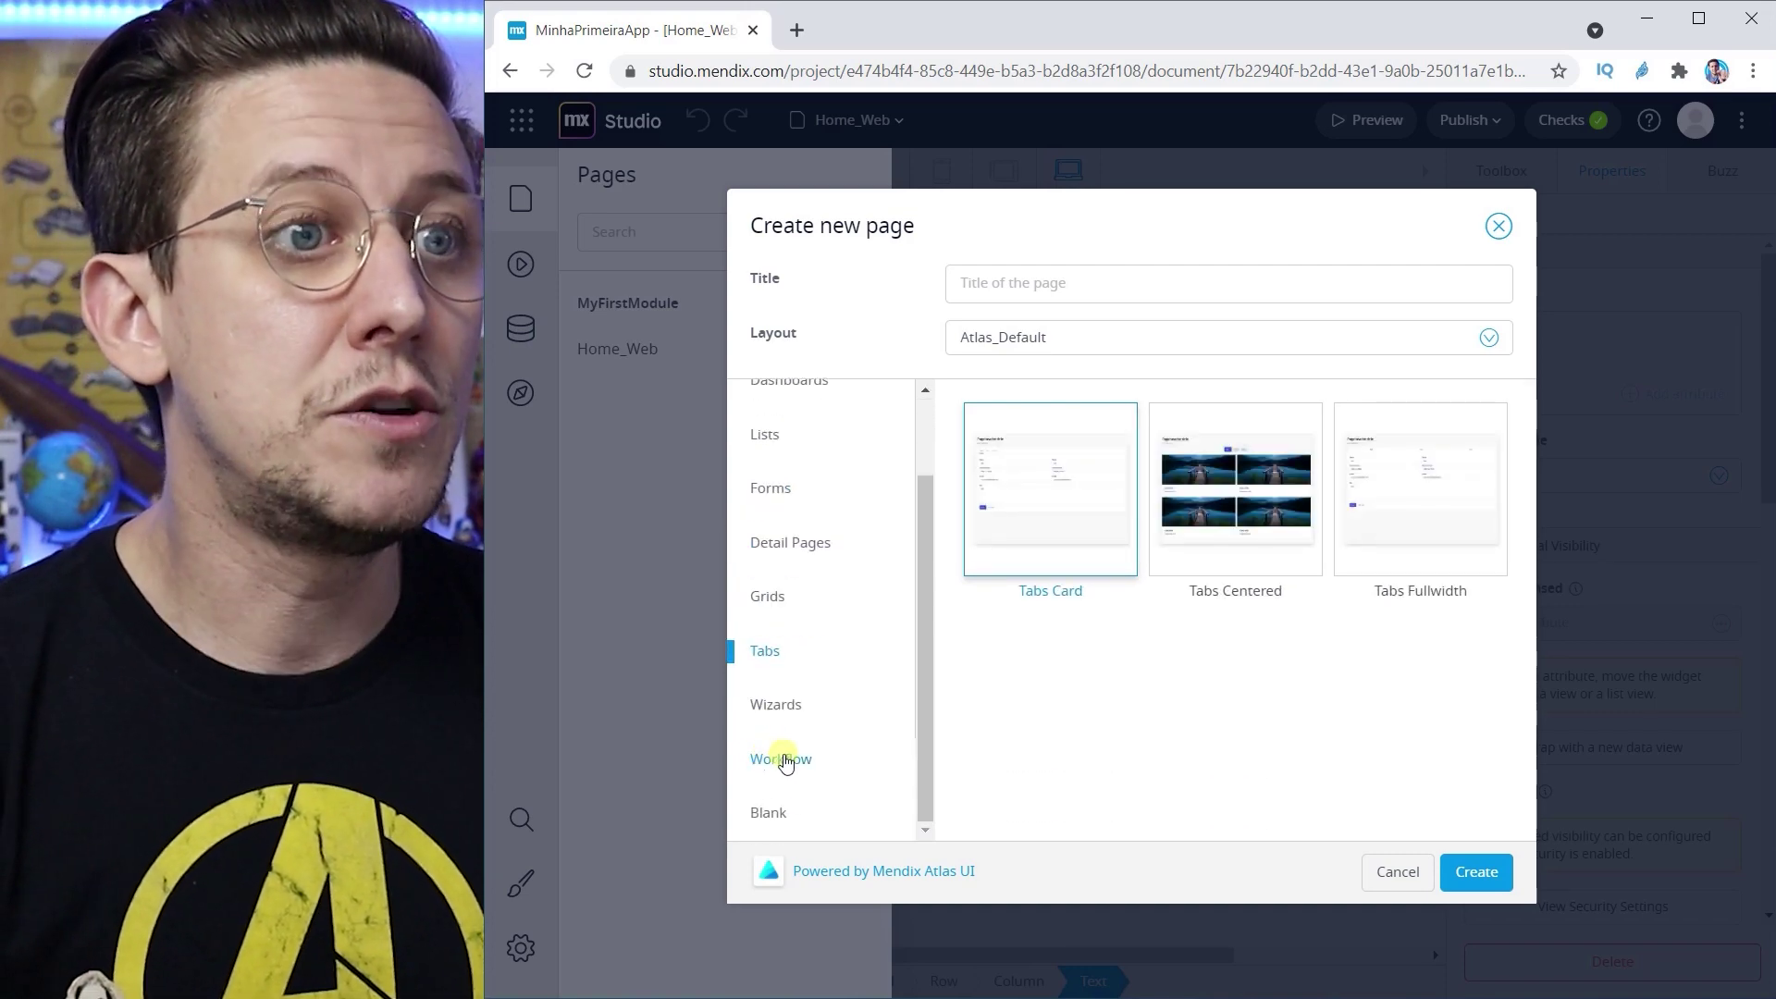
pyautogui.click(790, 707)
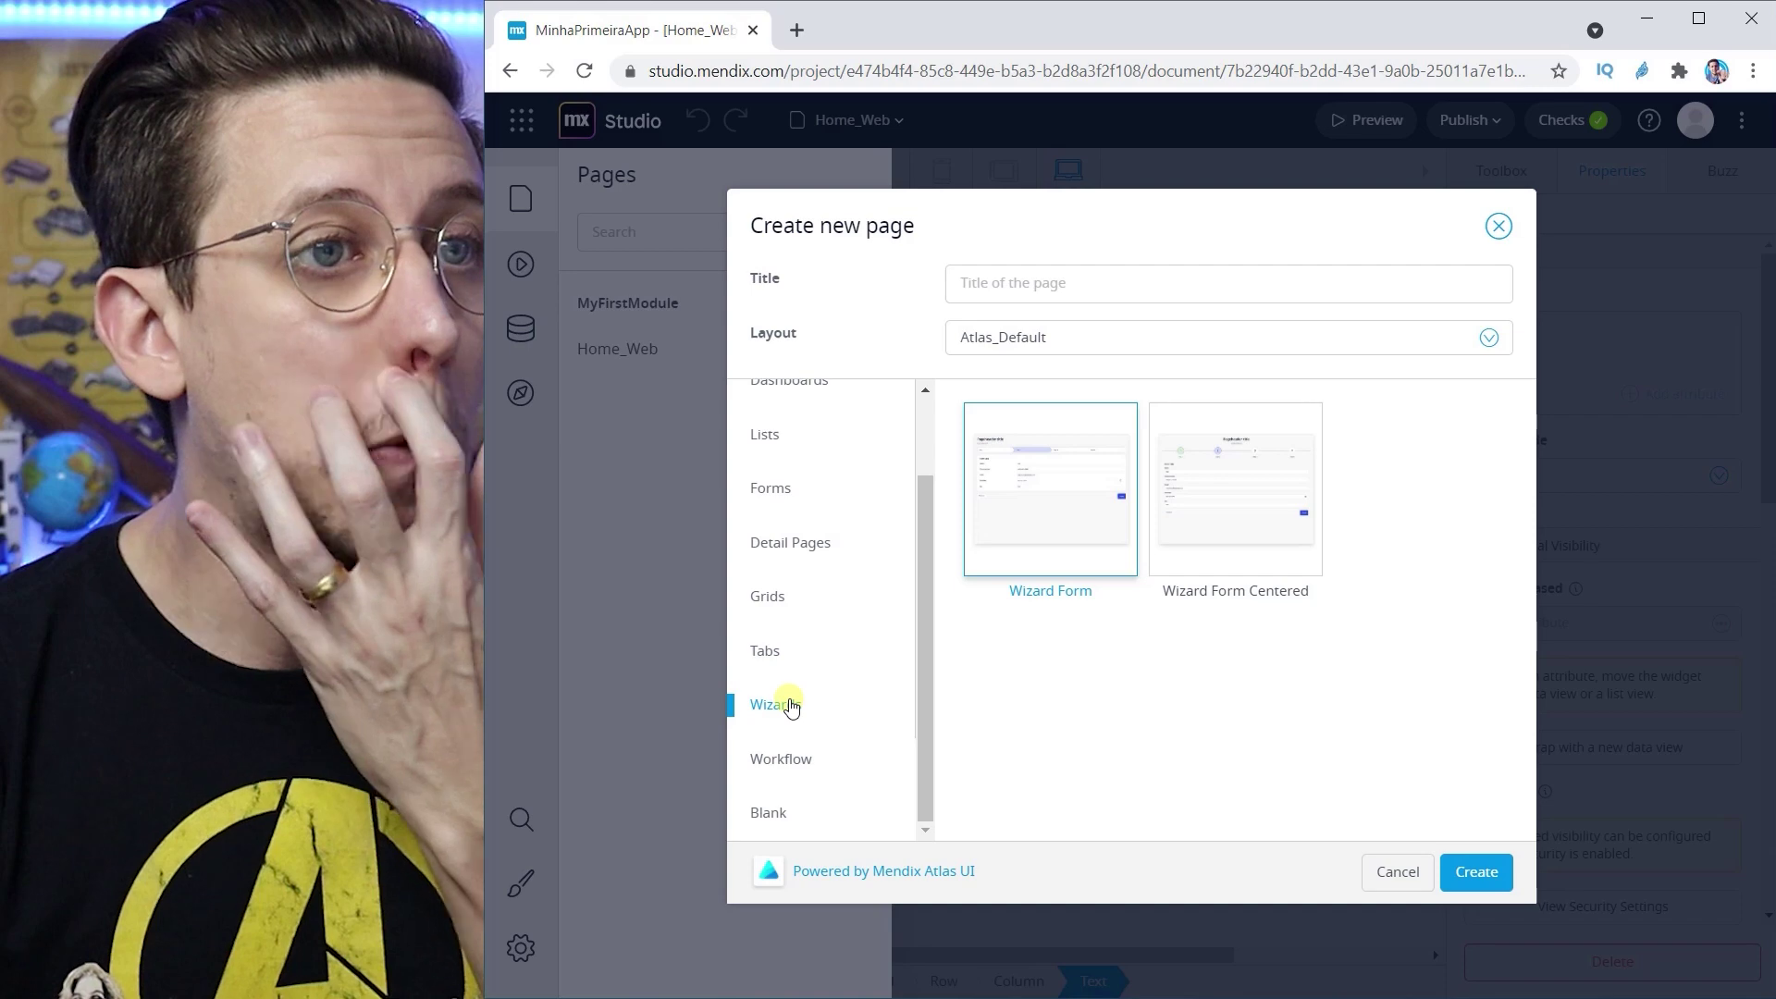
# Step: Create a page titled Segunda from the Tabs Centered template with the Atlas_Default layout
pyautogui.click(784, 667)
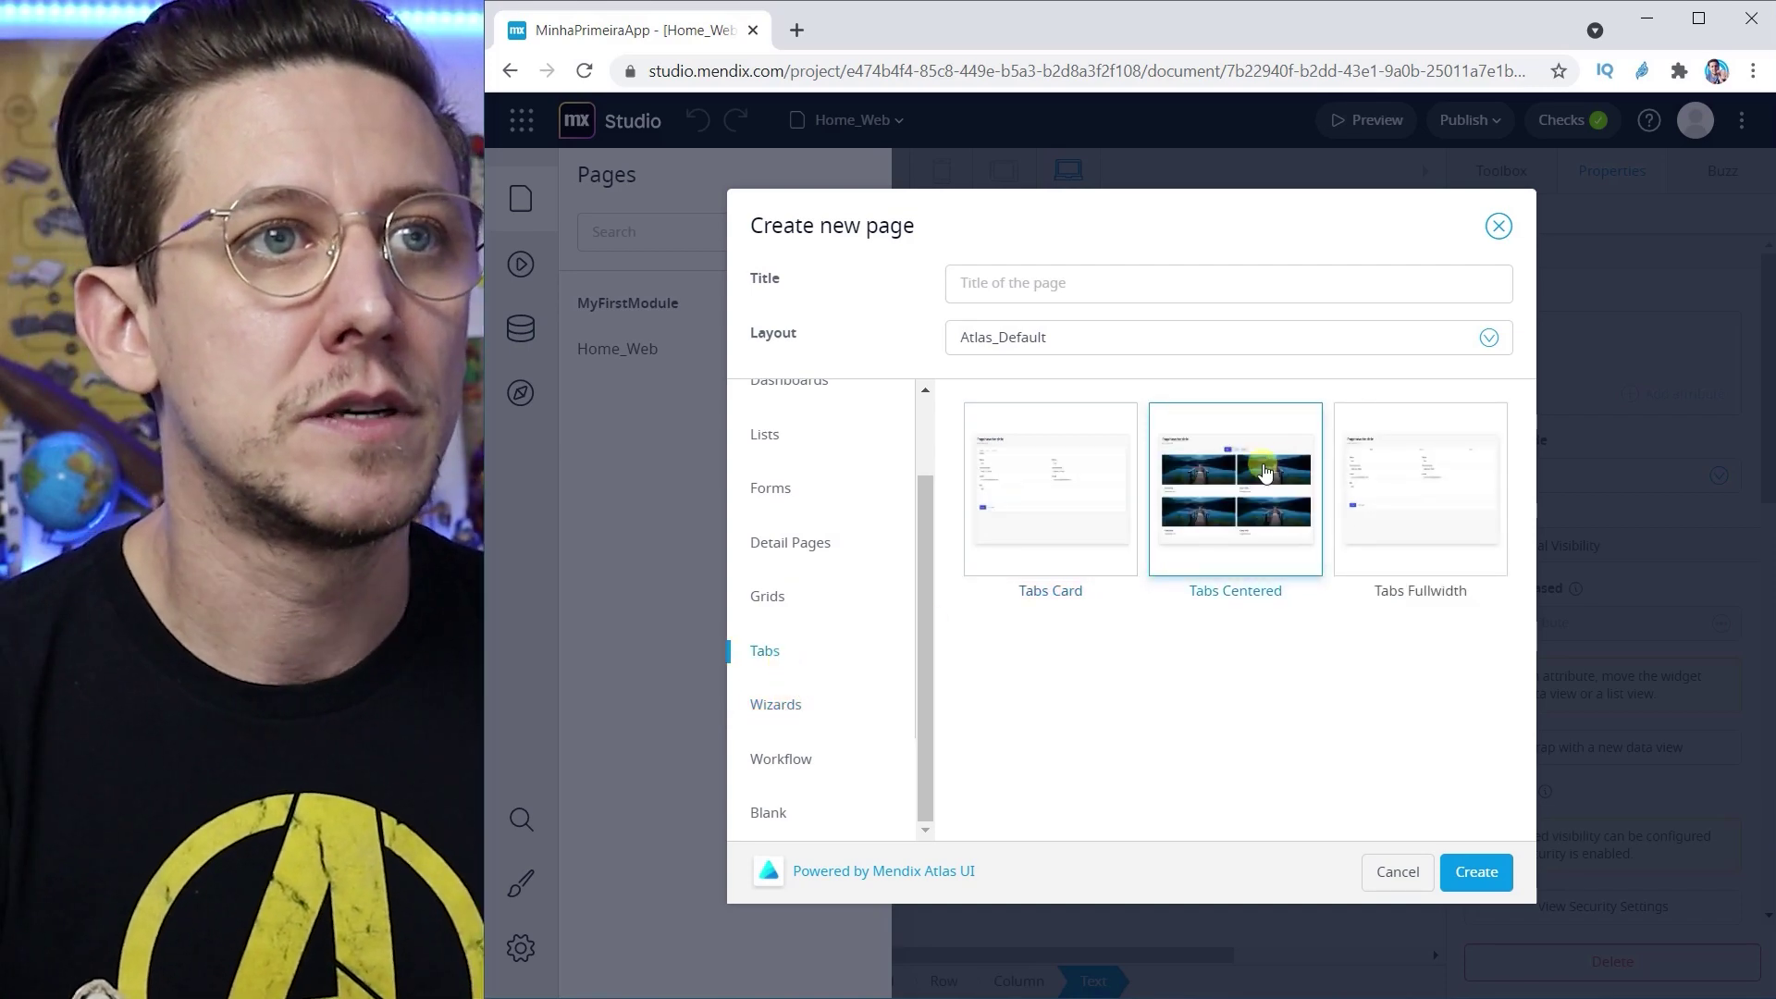
pyautogui.click(1266, 472)
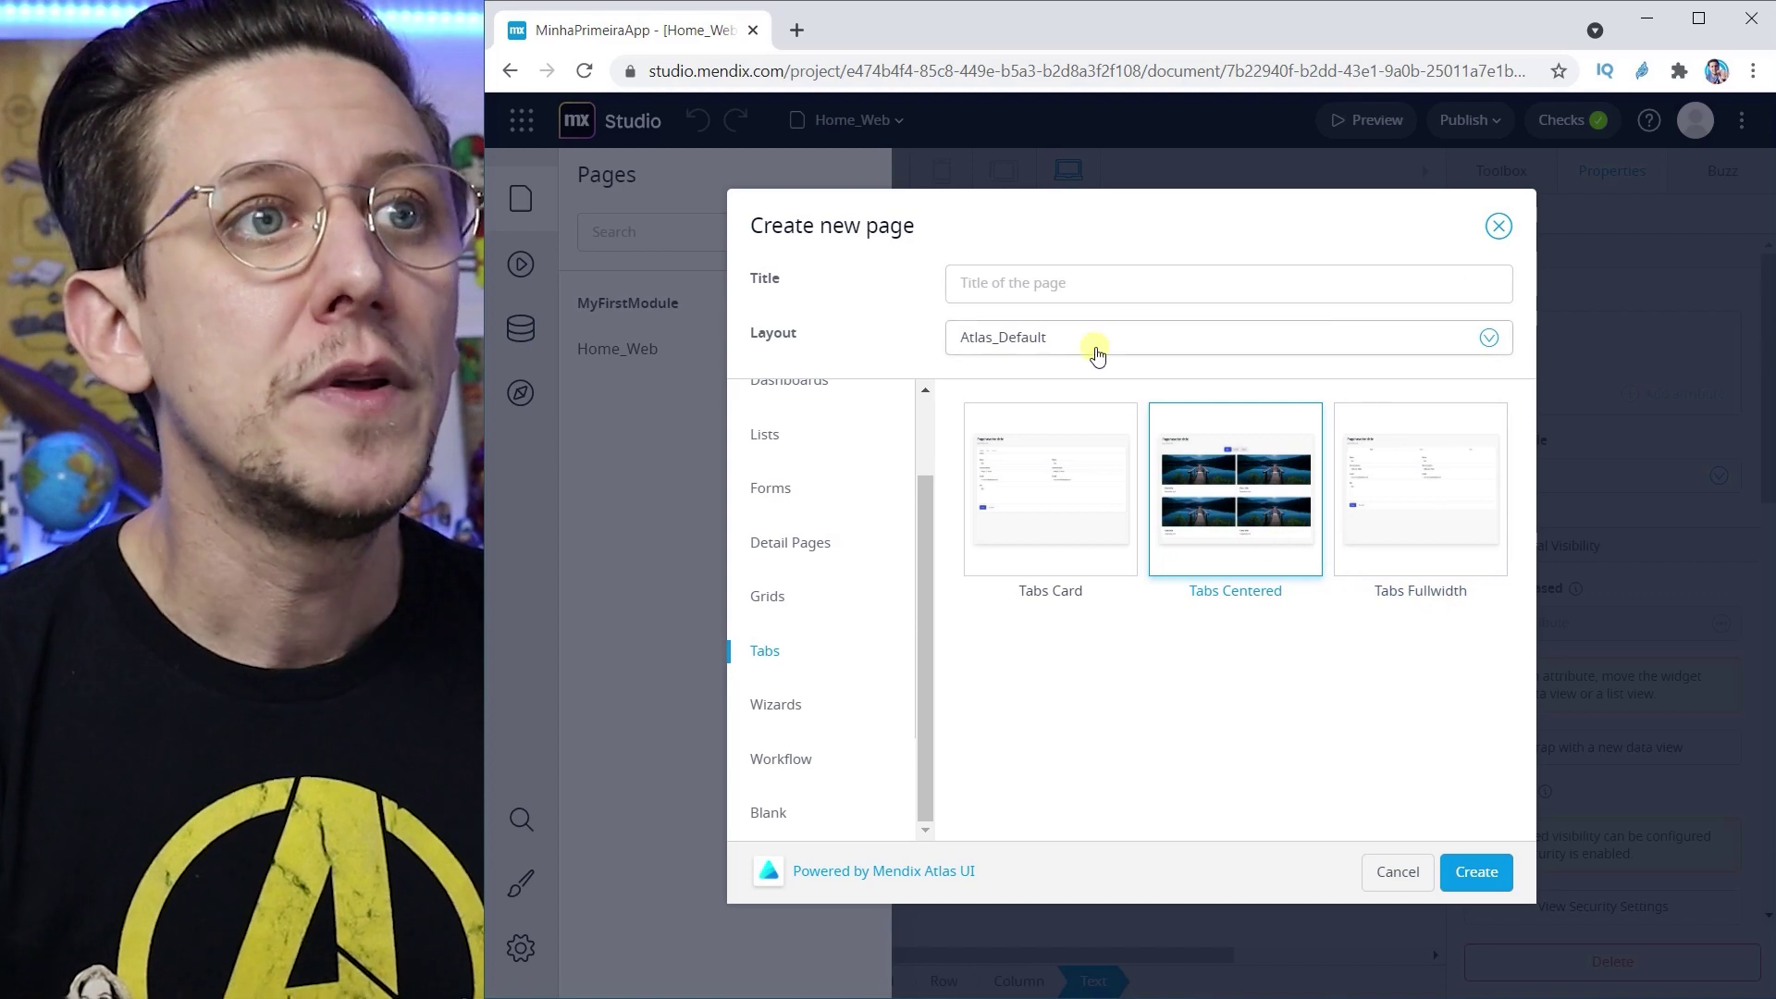
pyautogui.click(1082, 345)
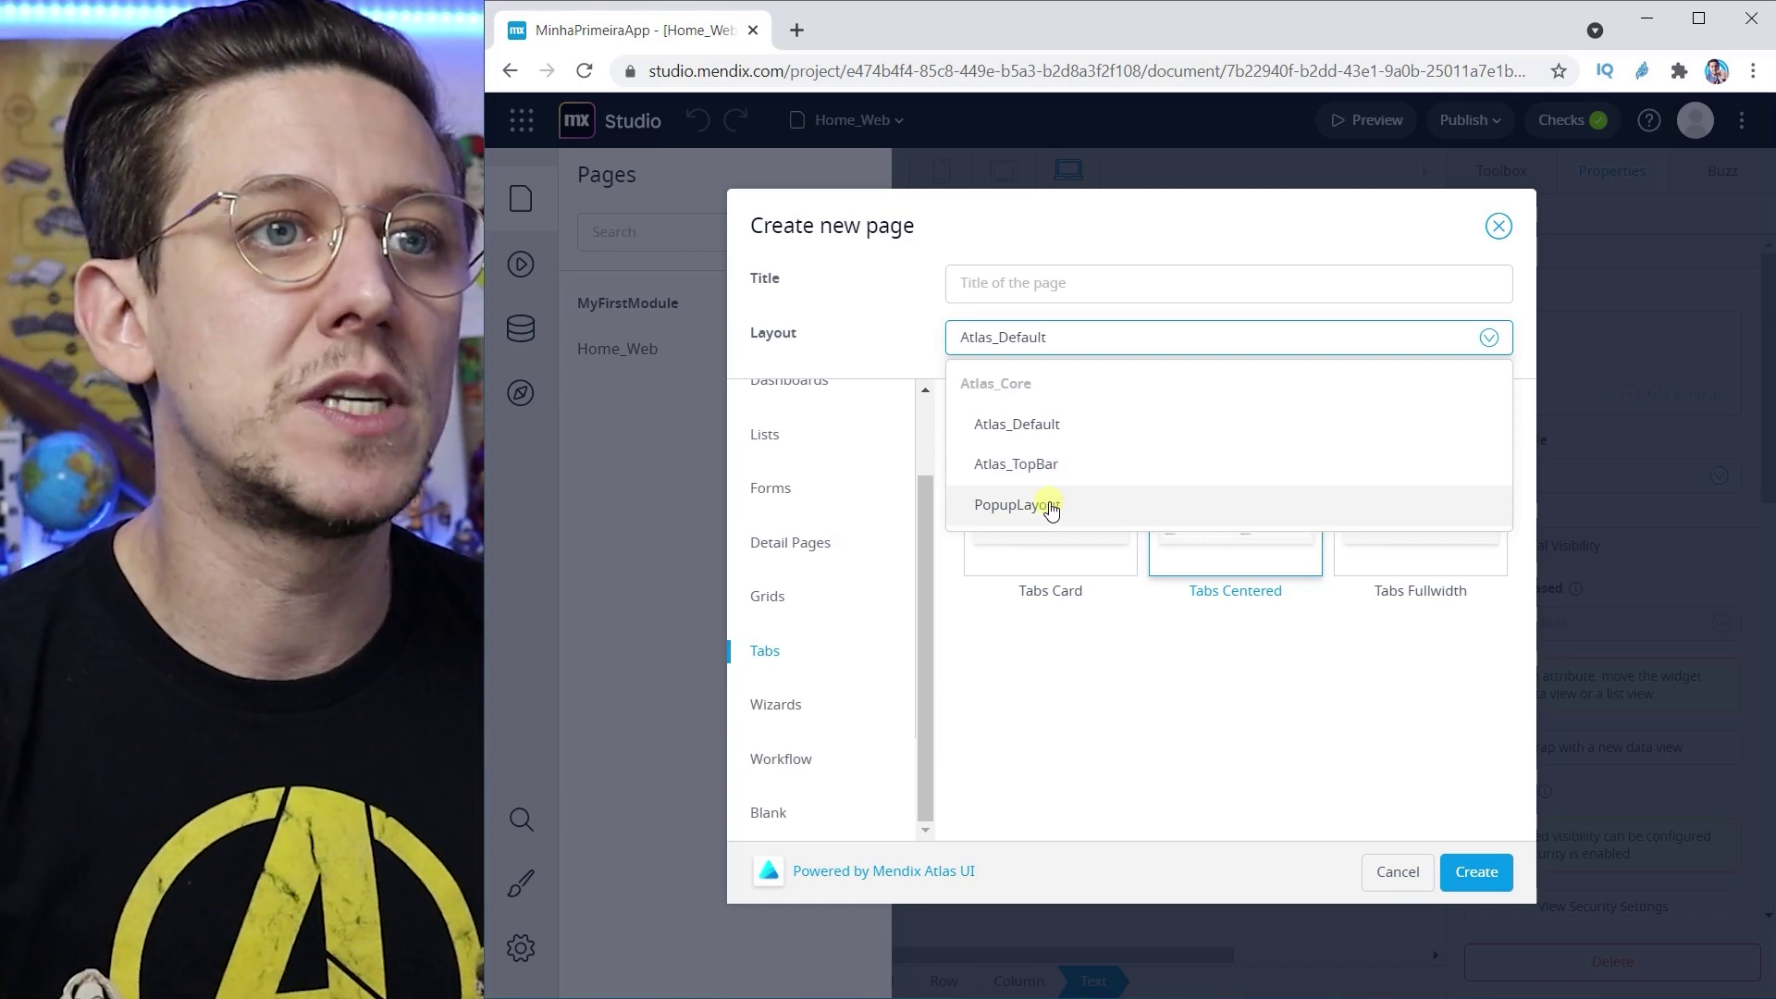
pyautogui.click(1050, 510)
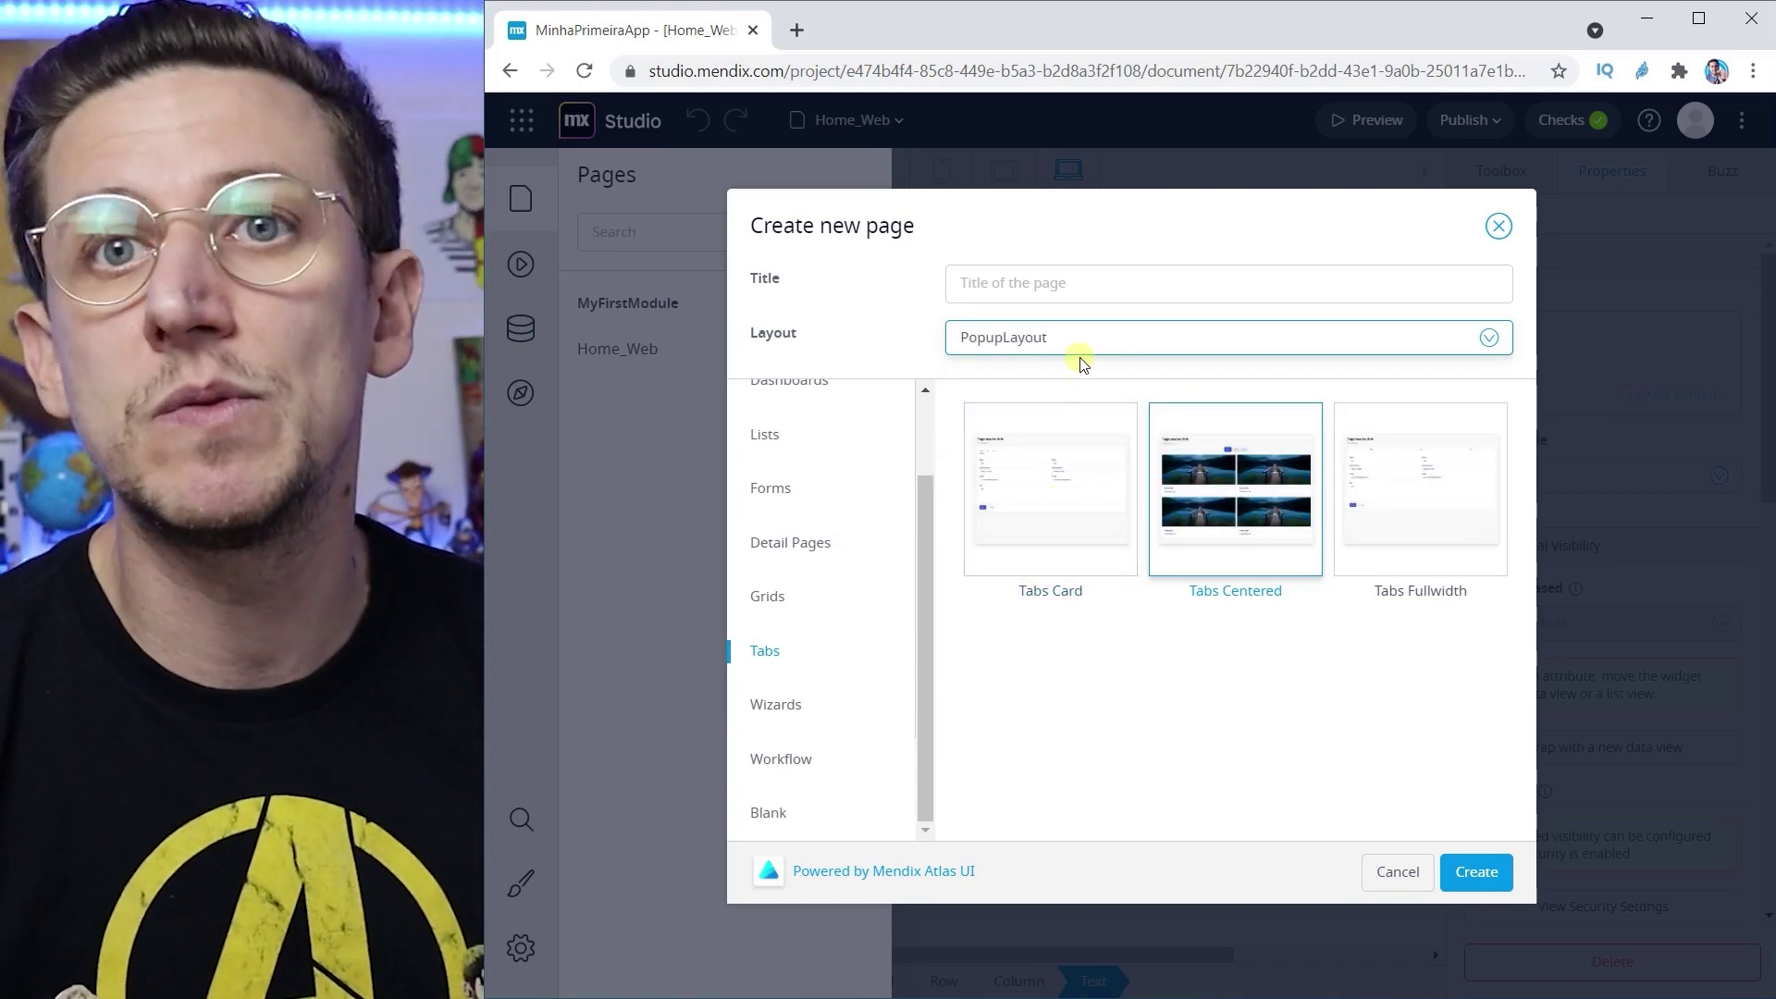
pyautogui.click(1094, 346)
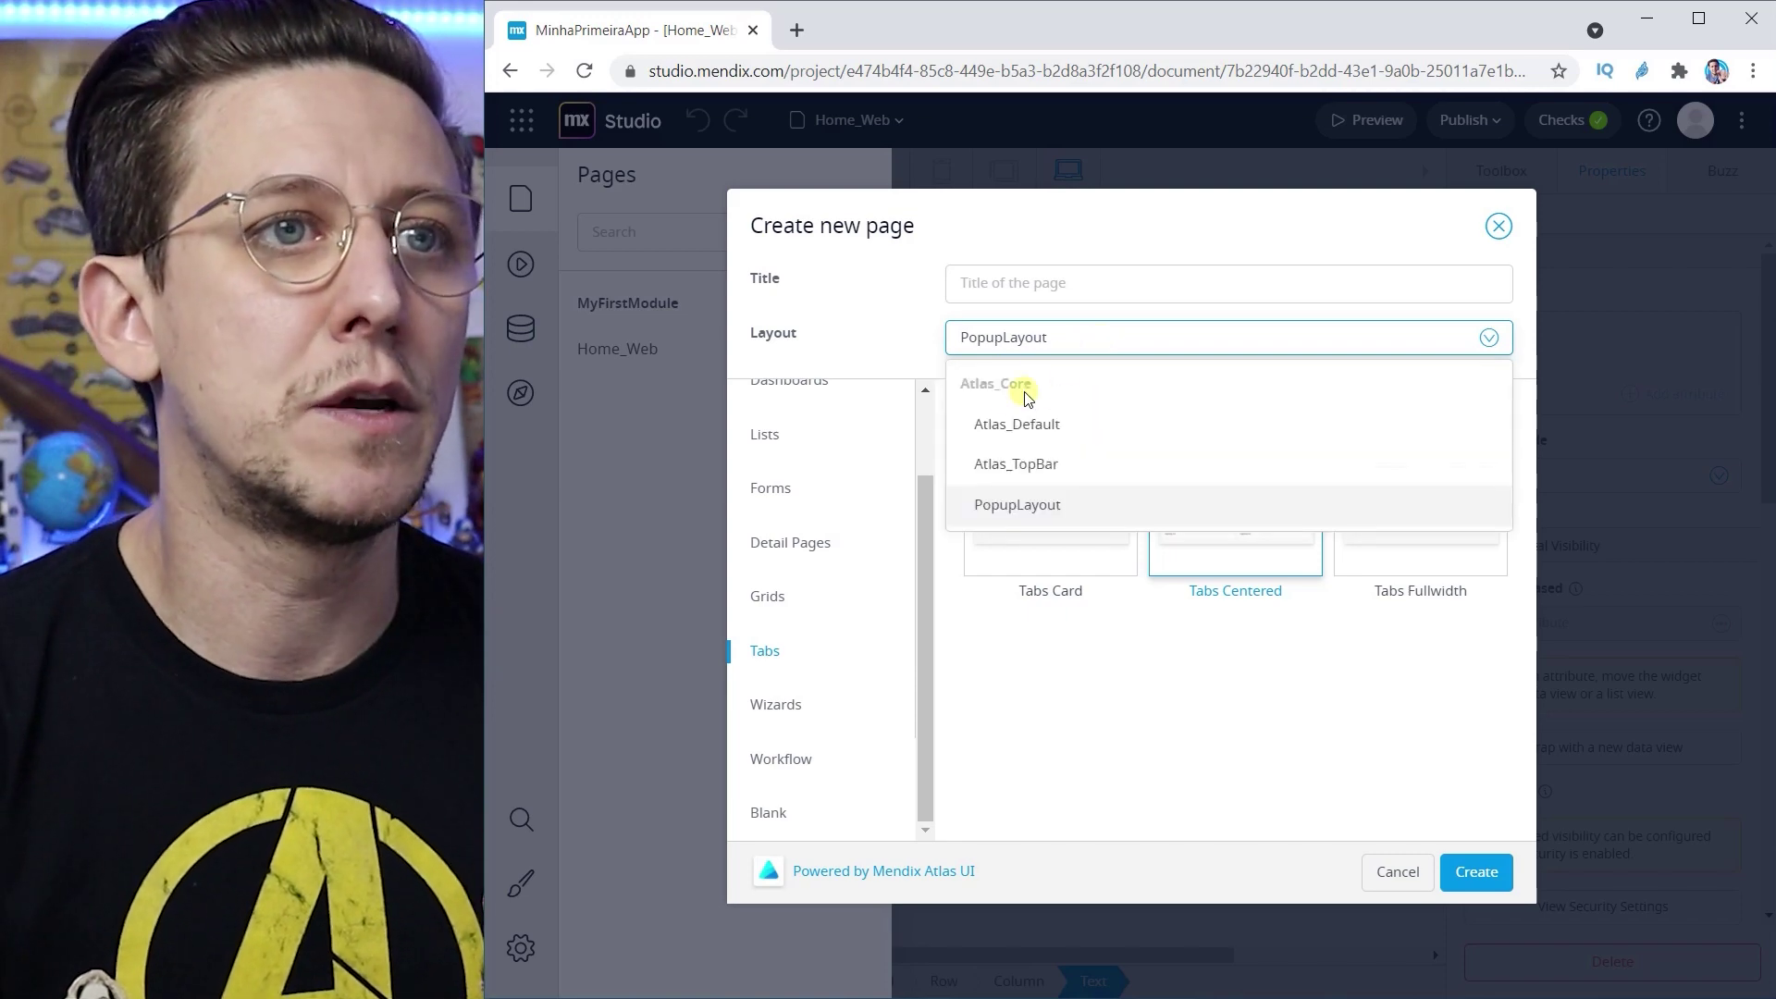
pyautogui.click(1023, 425)
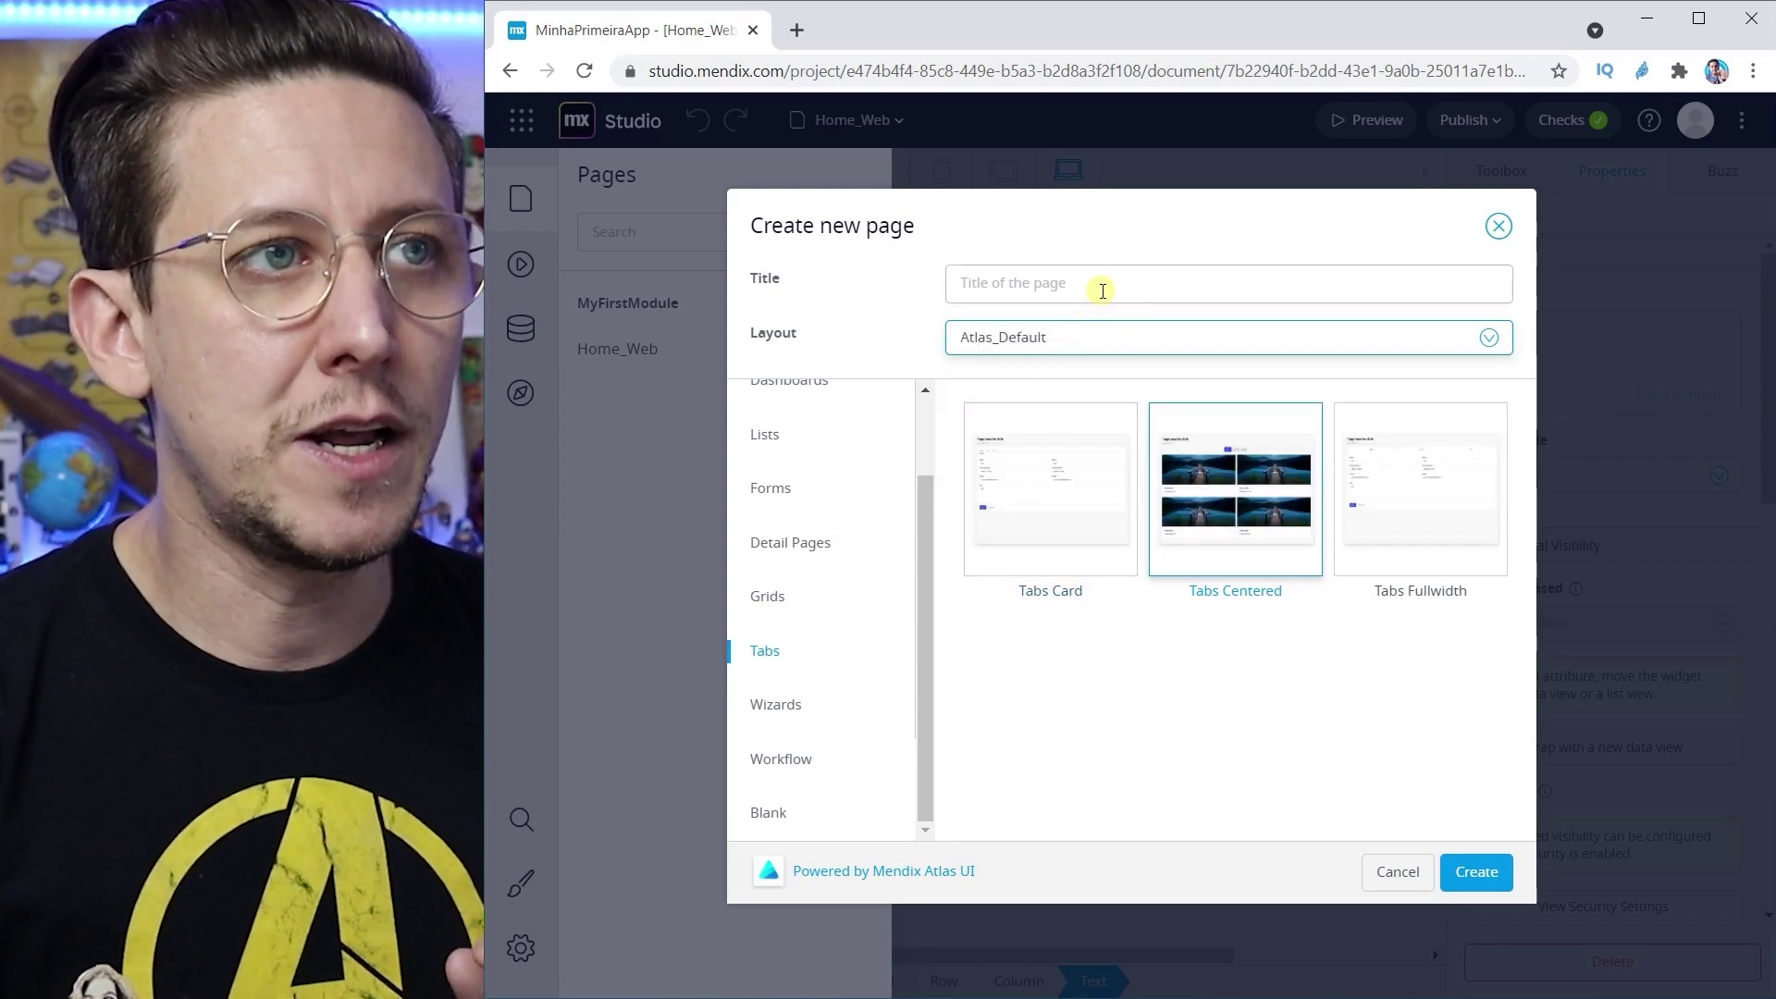
pyautogui.click(1102, 290)
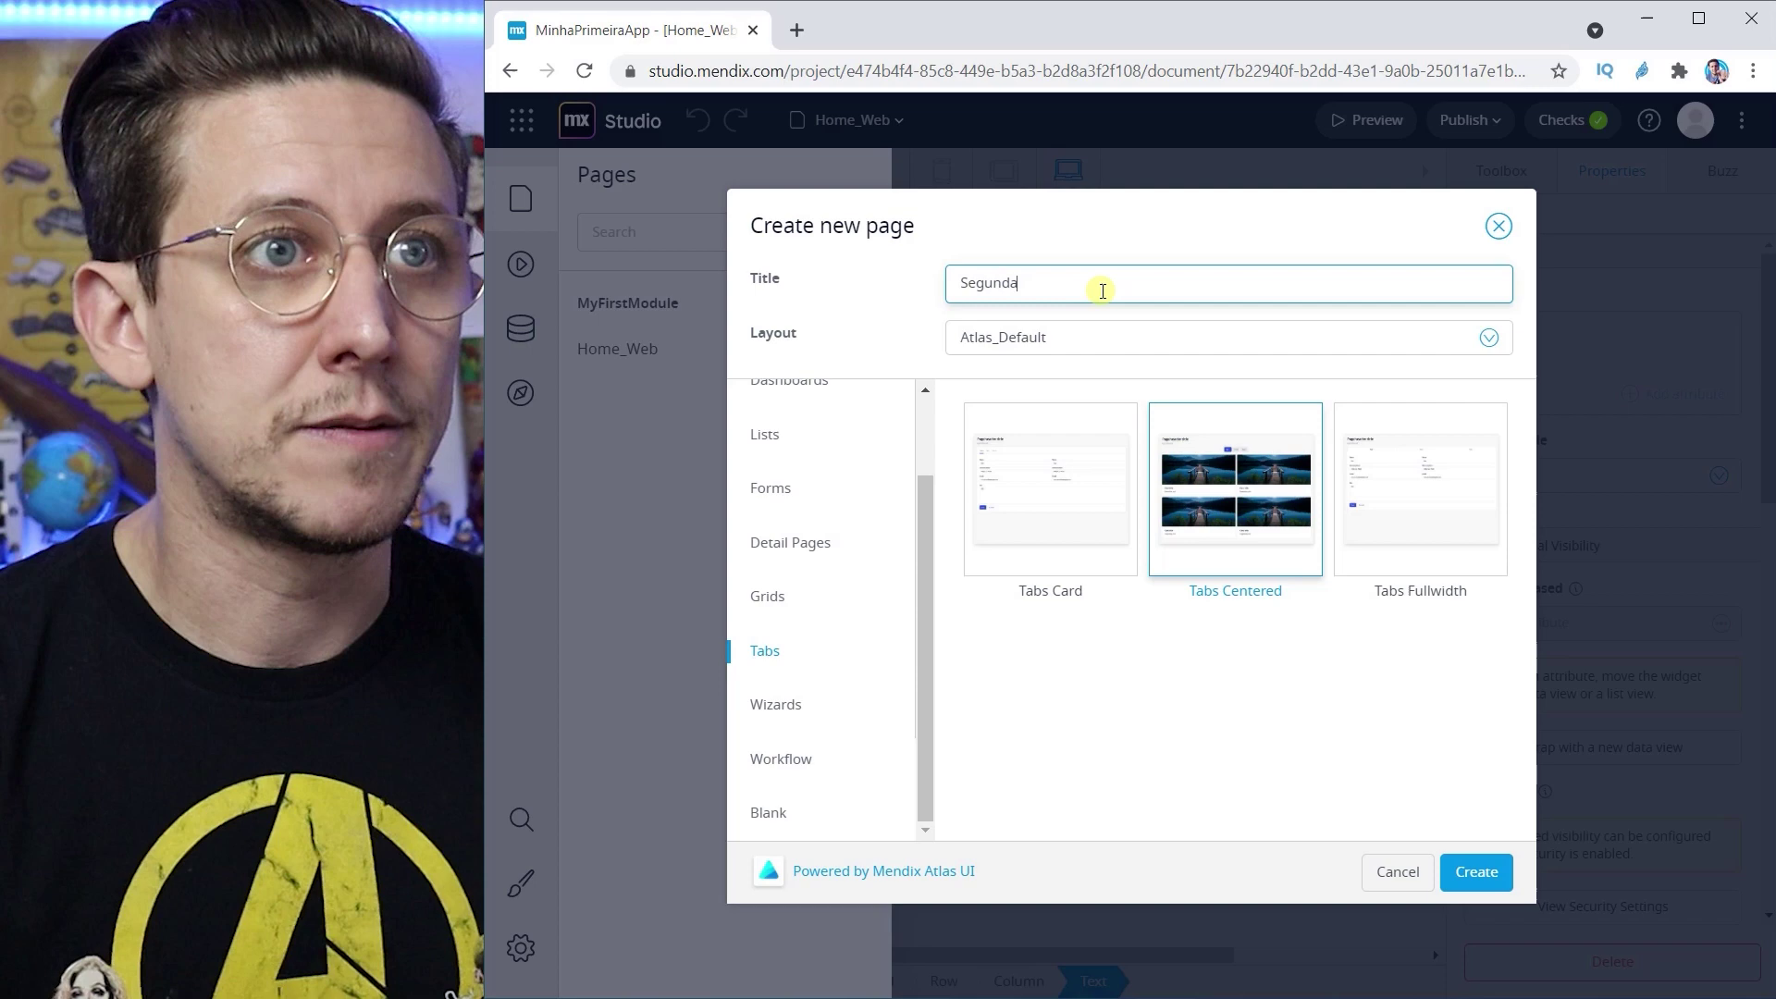
pyautogui.click(1472, 872)
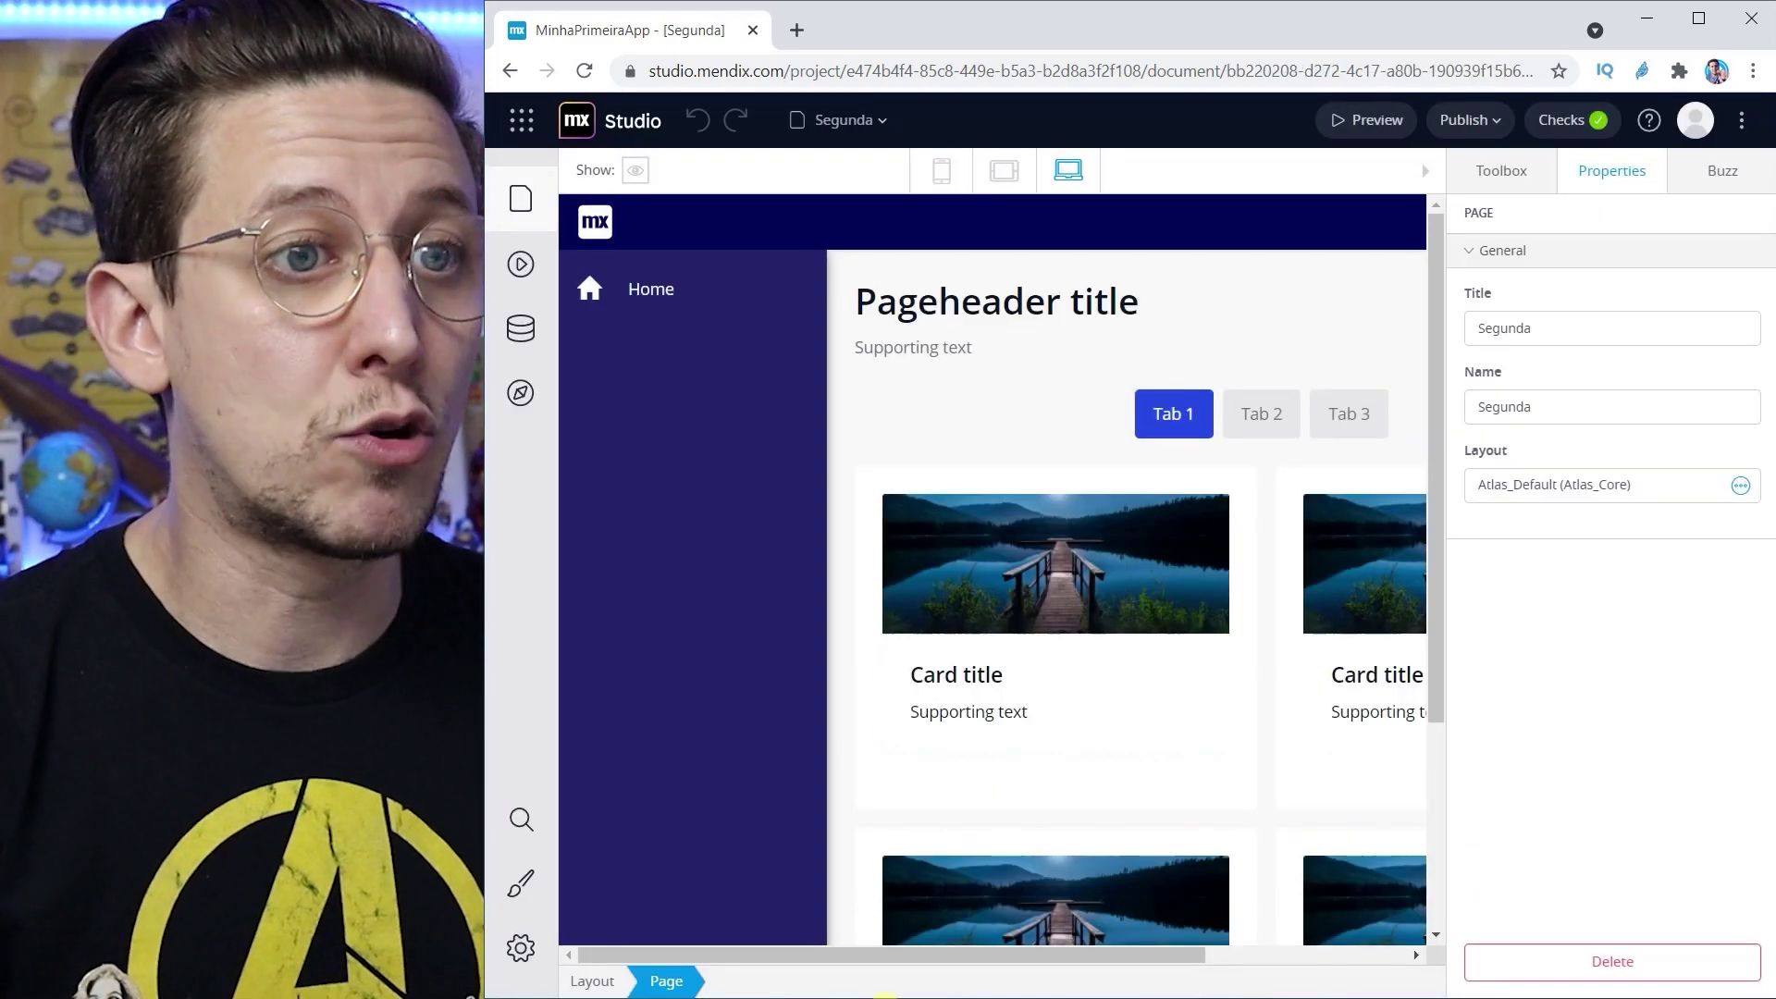
# Step: Compare the Segunda page in phone, tablet and desktop views, and look over its header and cards in desktop view
pyautogui.moveTo(842, 962); pyautogui.dragTo(1059, 958)
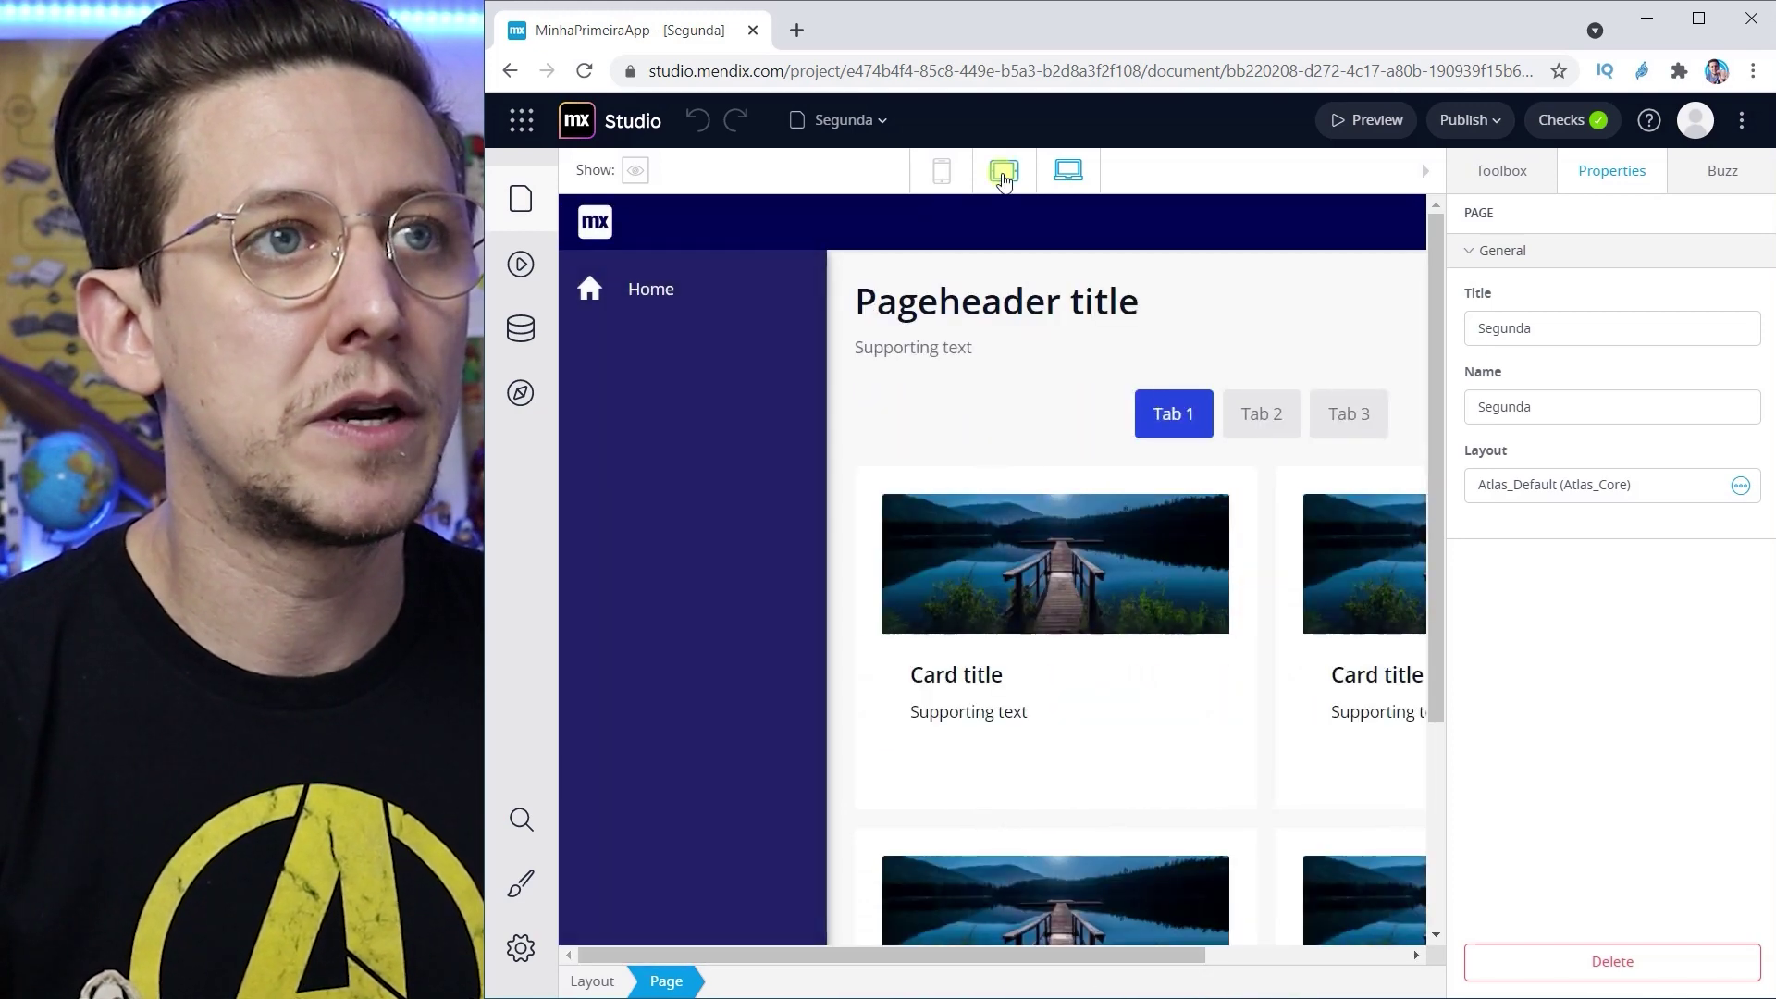
pyautogui.click(939, 170)
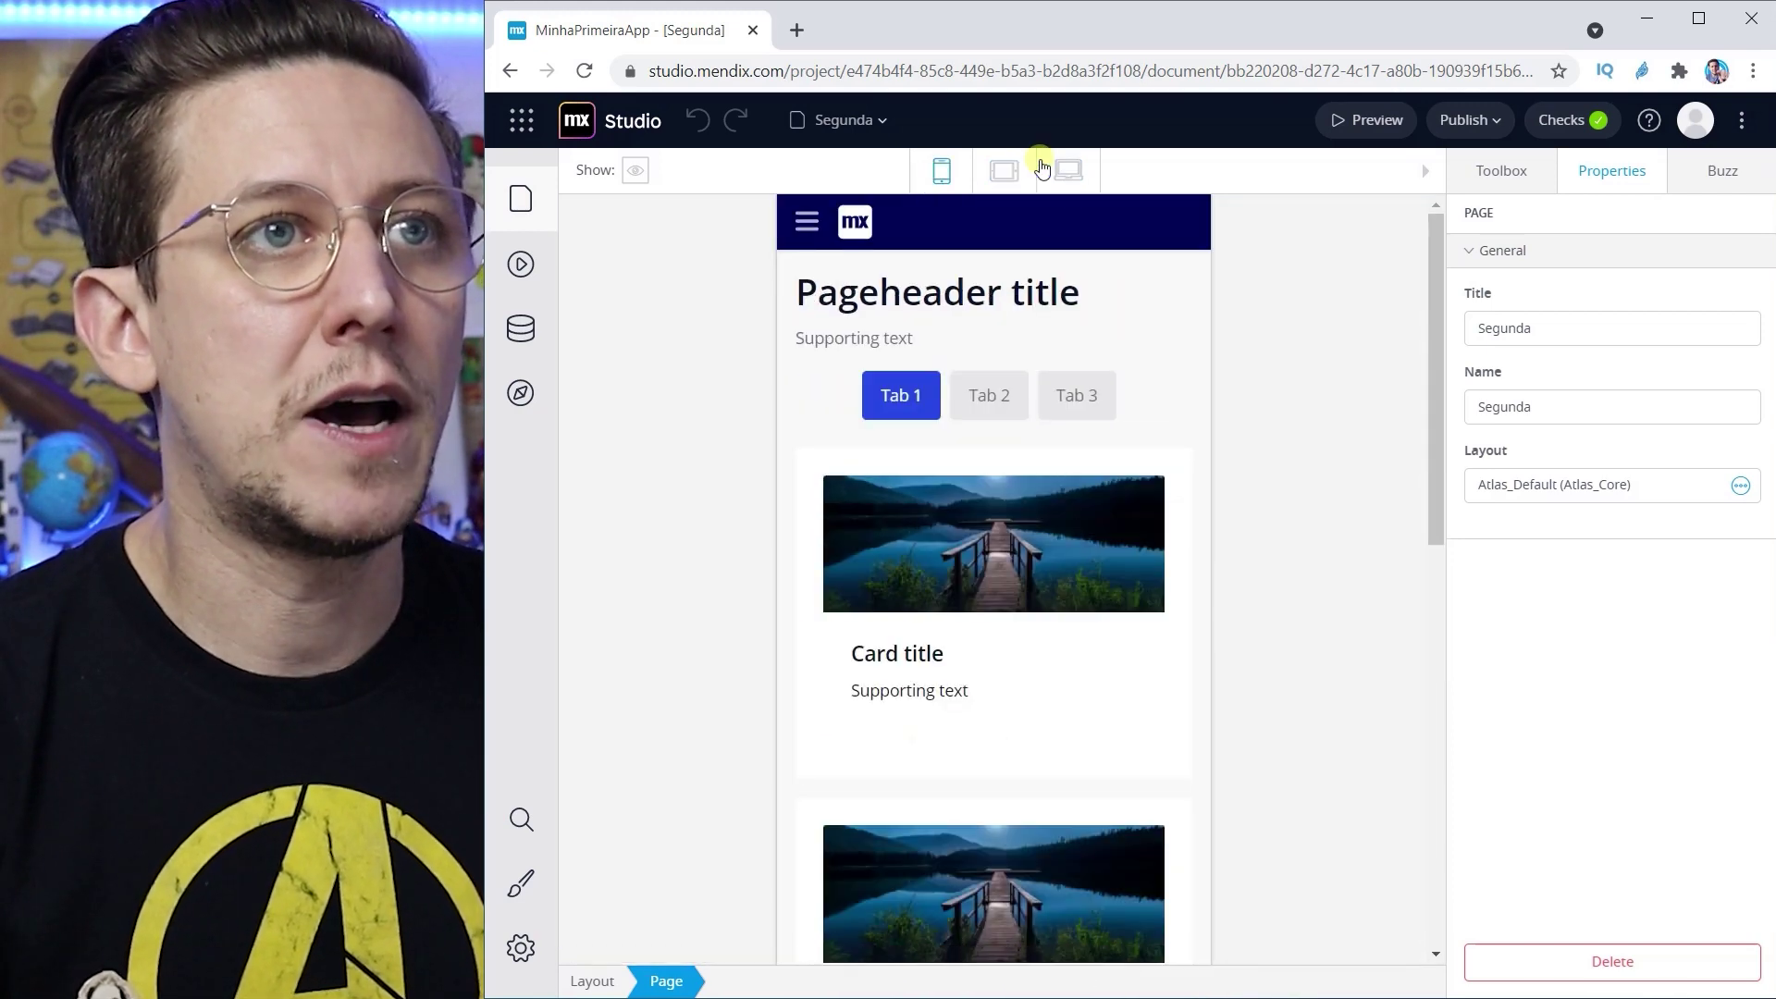
pyautogui.click(1003, 170)
pyautogui.click(1069, 170)
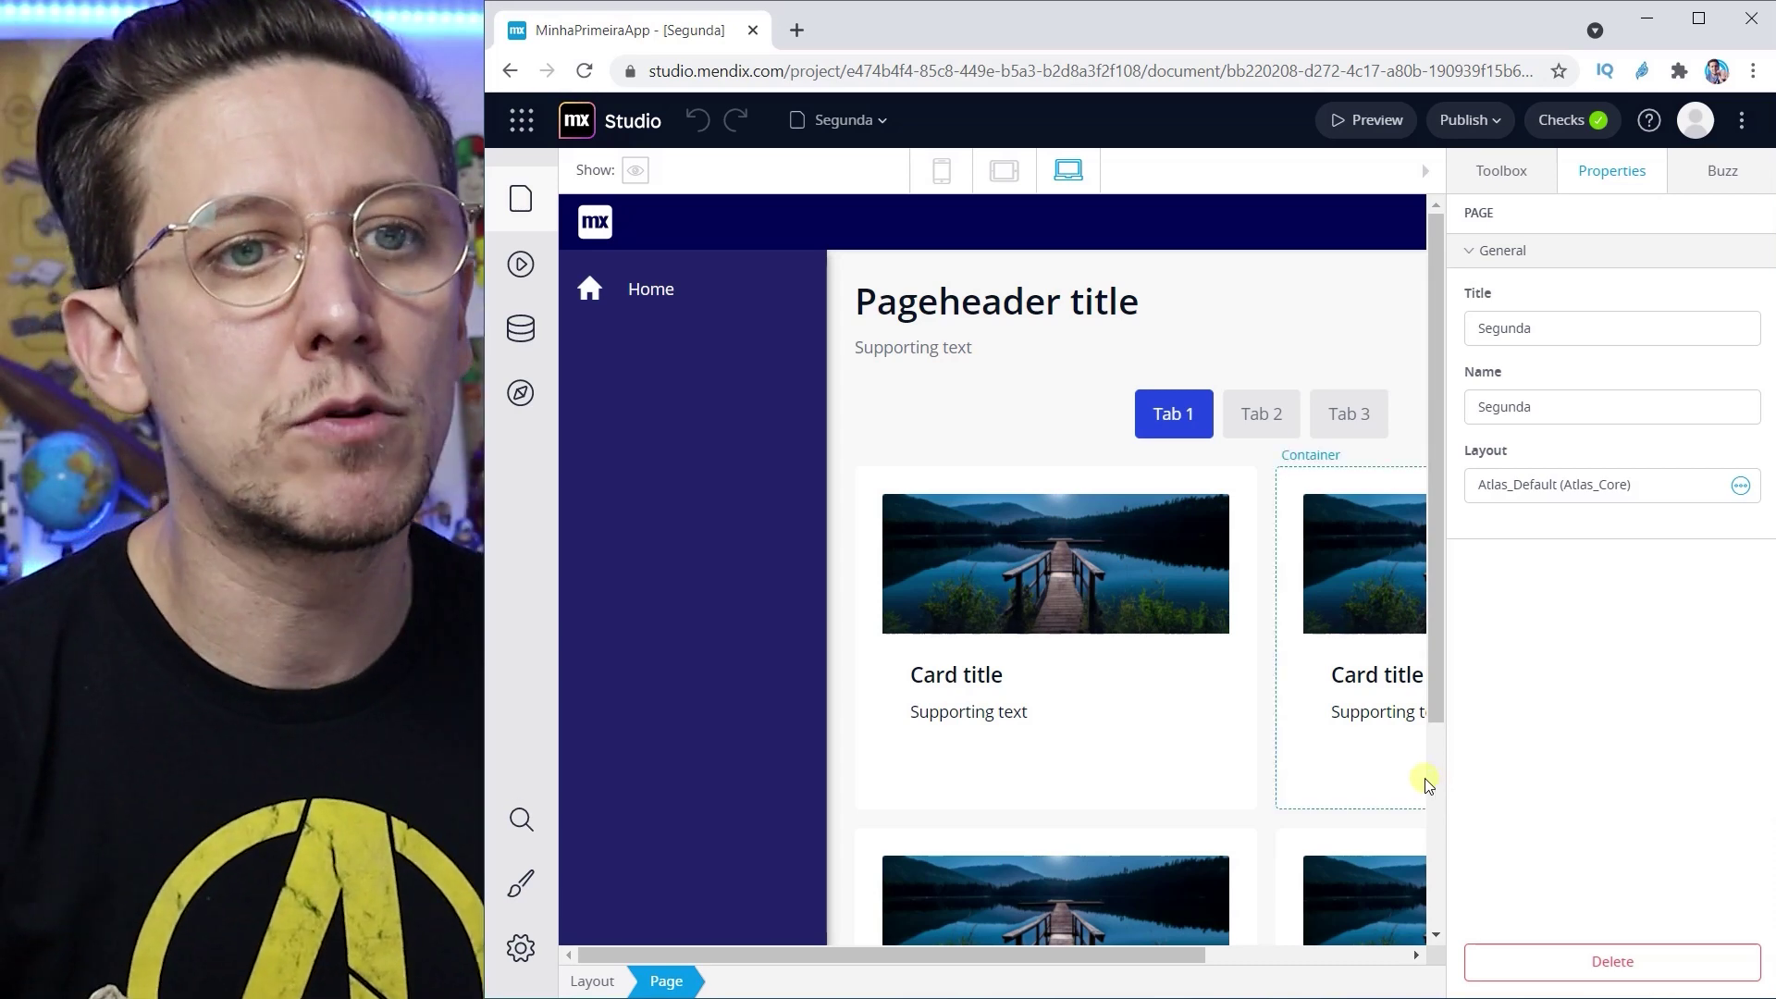
pyautogui.scroll(-4, 1182, 967)
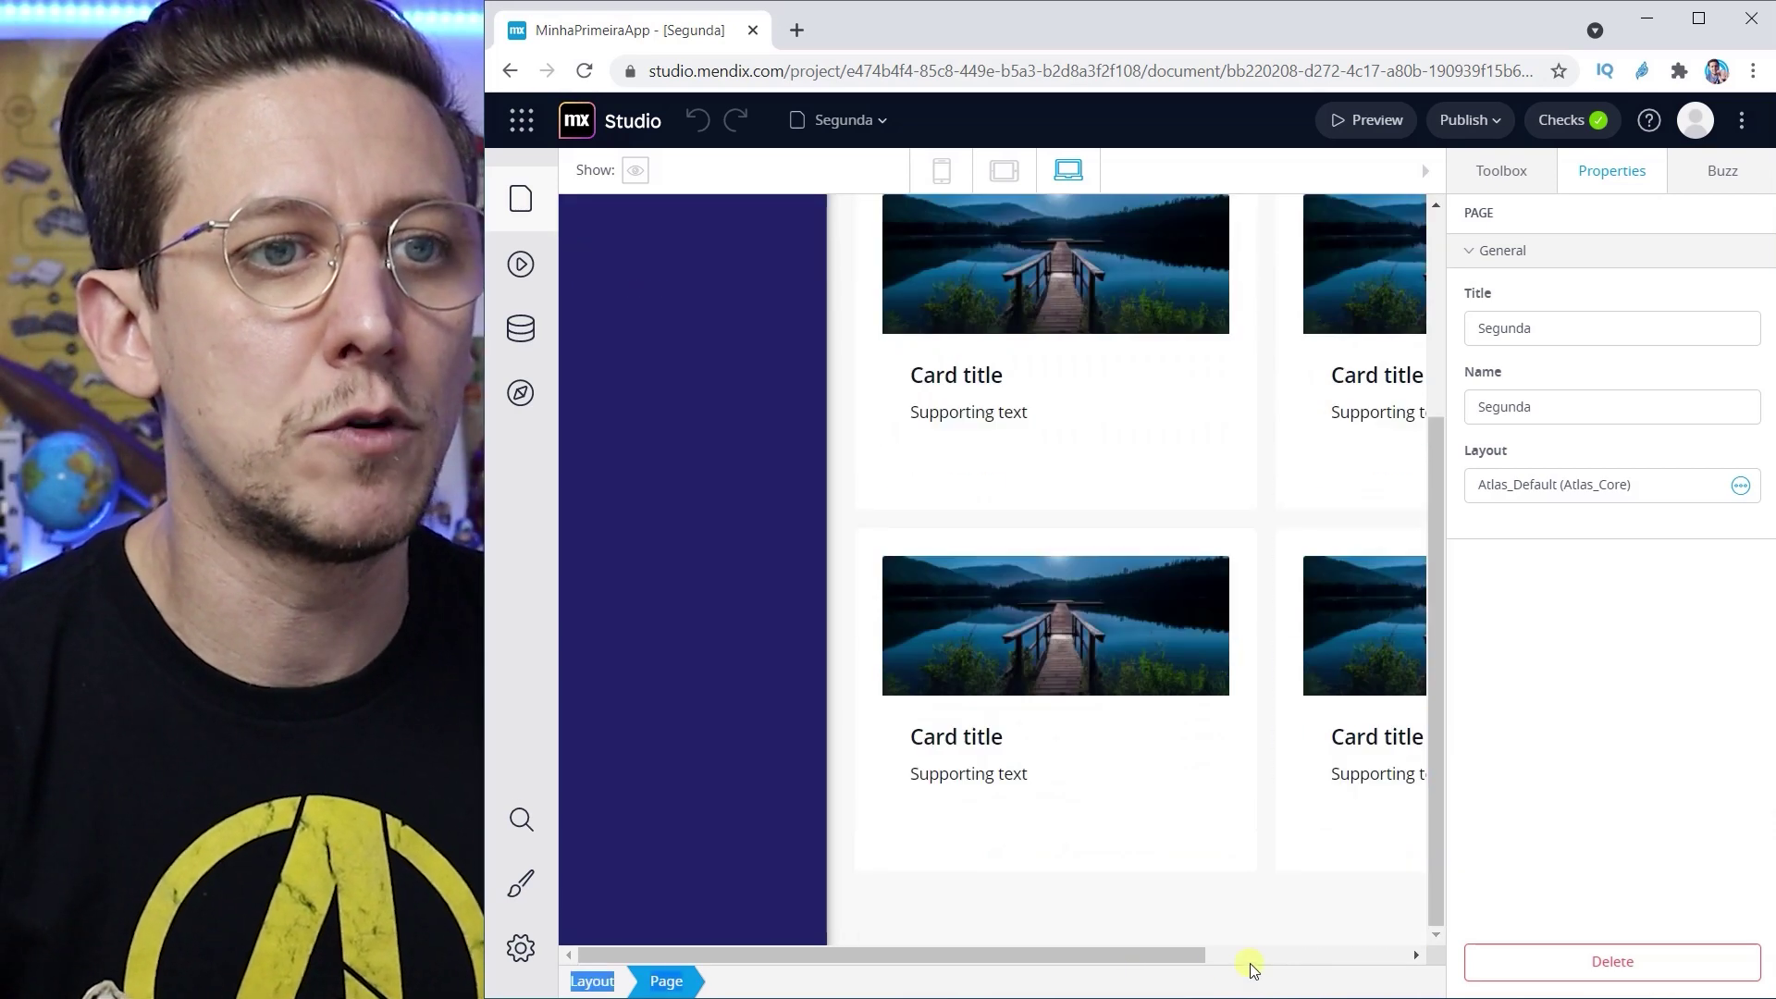
pyautogui.moveTo(1142, 955); pyautogui.dragTo(1344, 956)
pyautogui.scroll(2, 1288, 510)
pyautogui.scroll(2, 1284, 503)
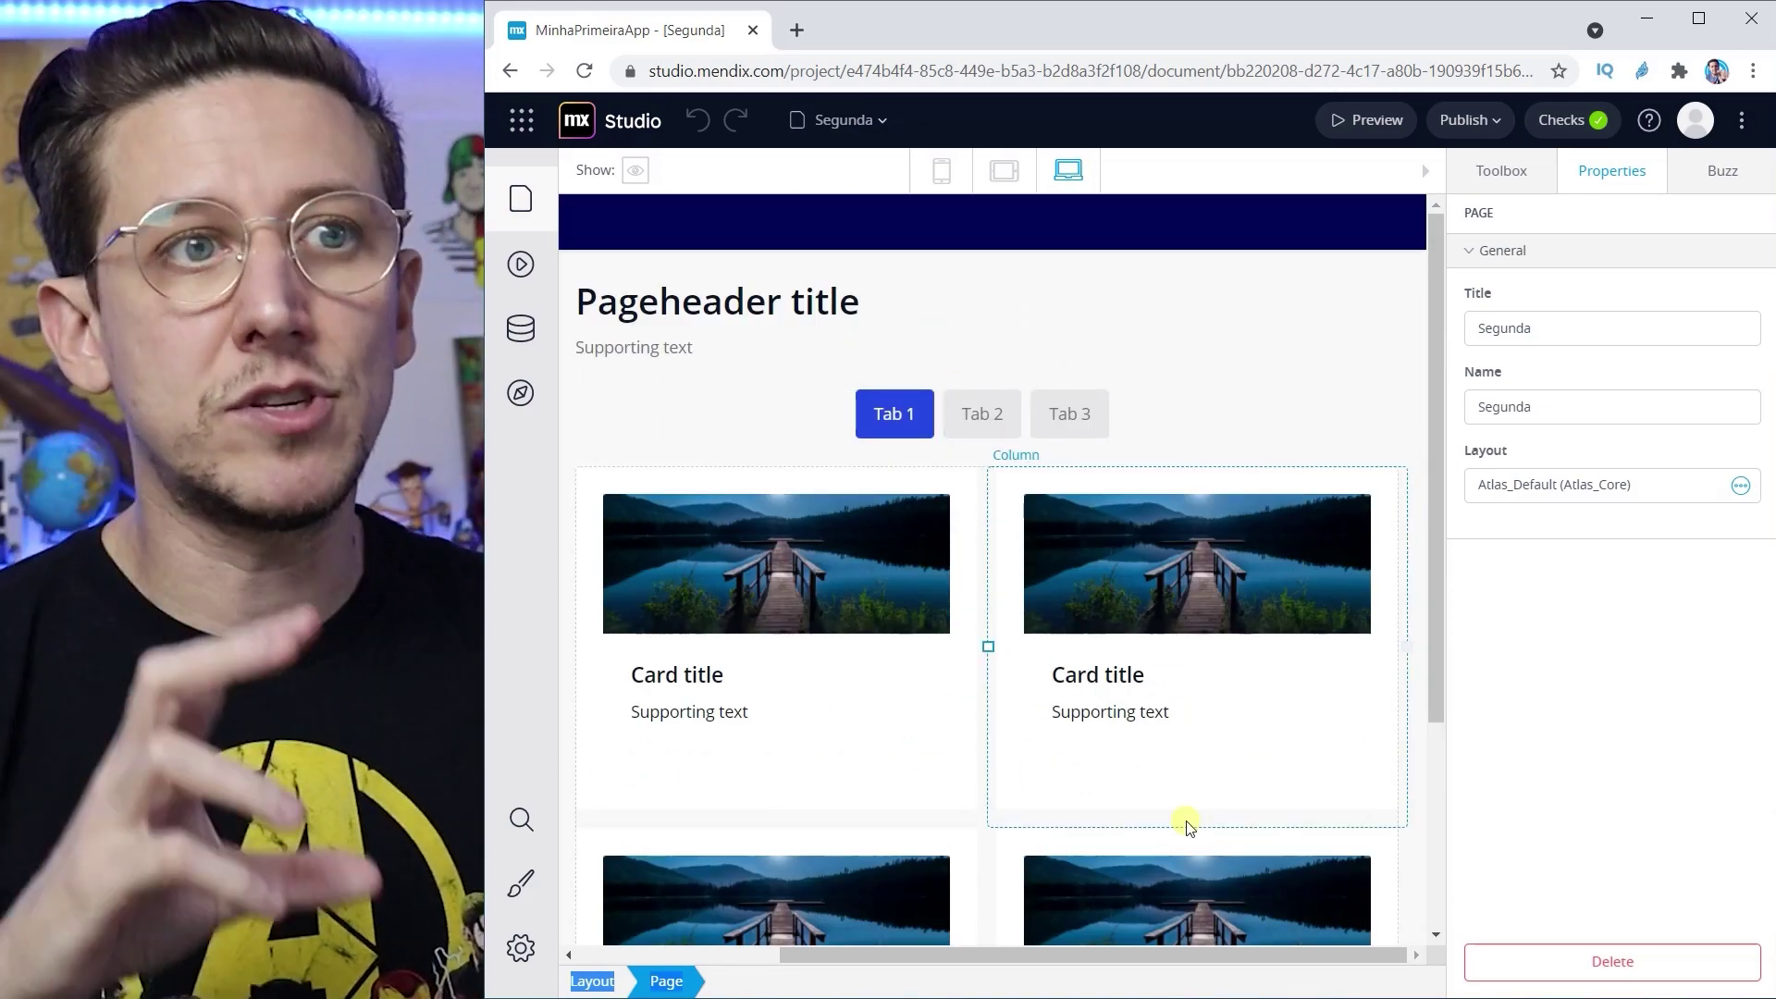
pyautogui.scroll(-3, 1088, 663)
pyautogui.scroll(3, 1088, 662)
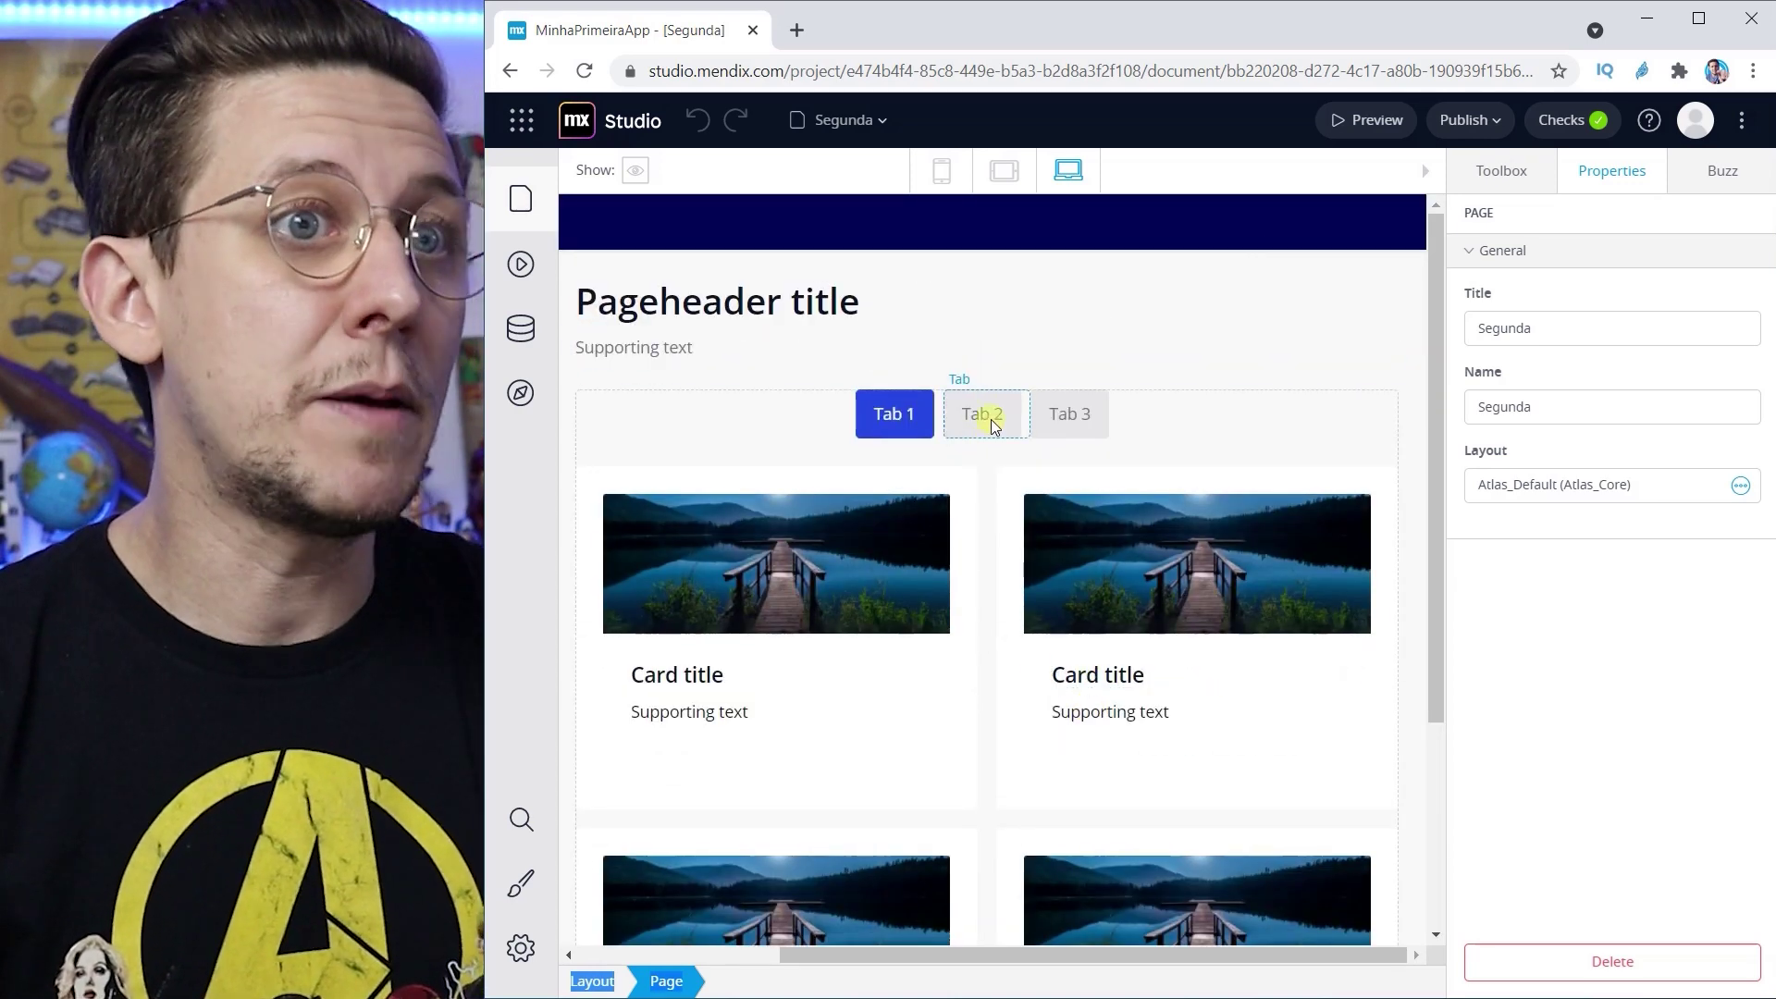
# Step: Look at the contents of Tab 2, Tab 3 and Tab 1, and return to Tab 2
pyautogui.click(988, 418)
pyautogui.click(1113, 420)
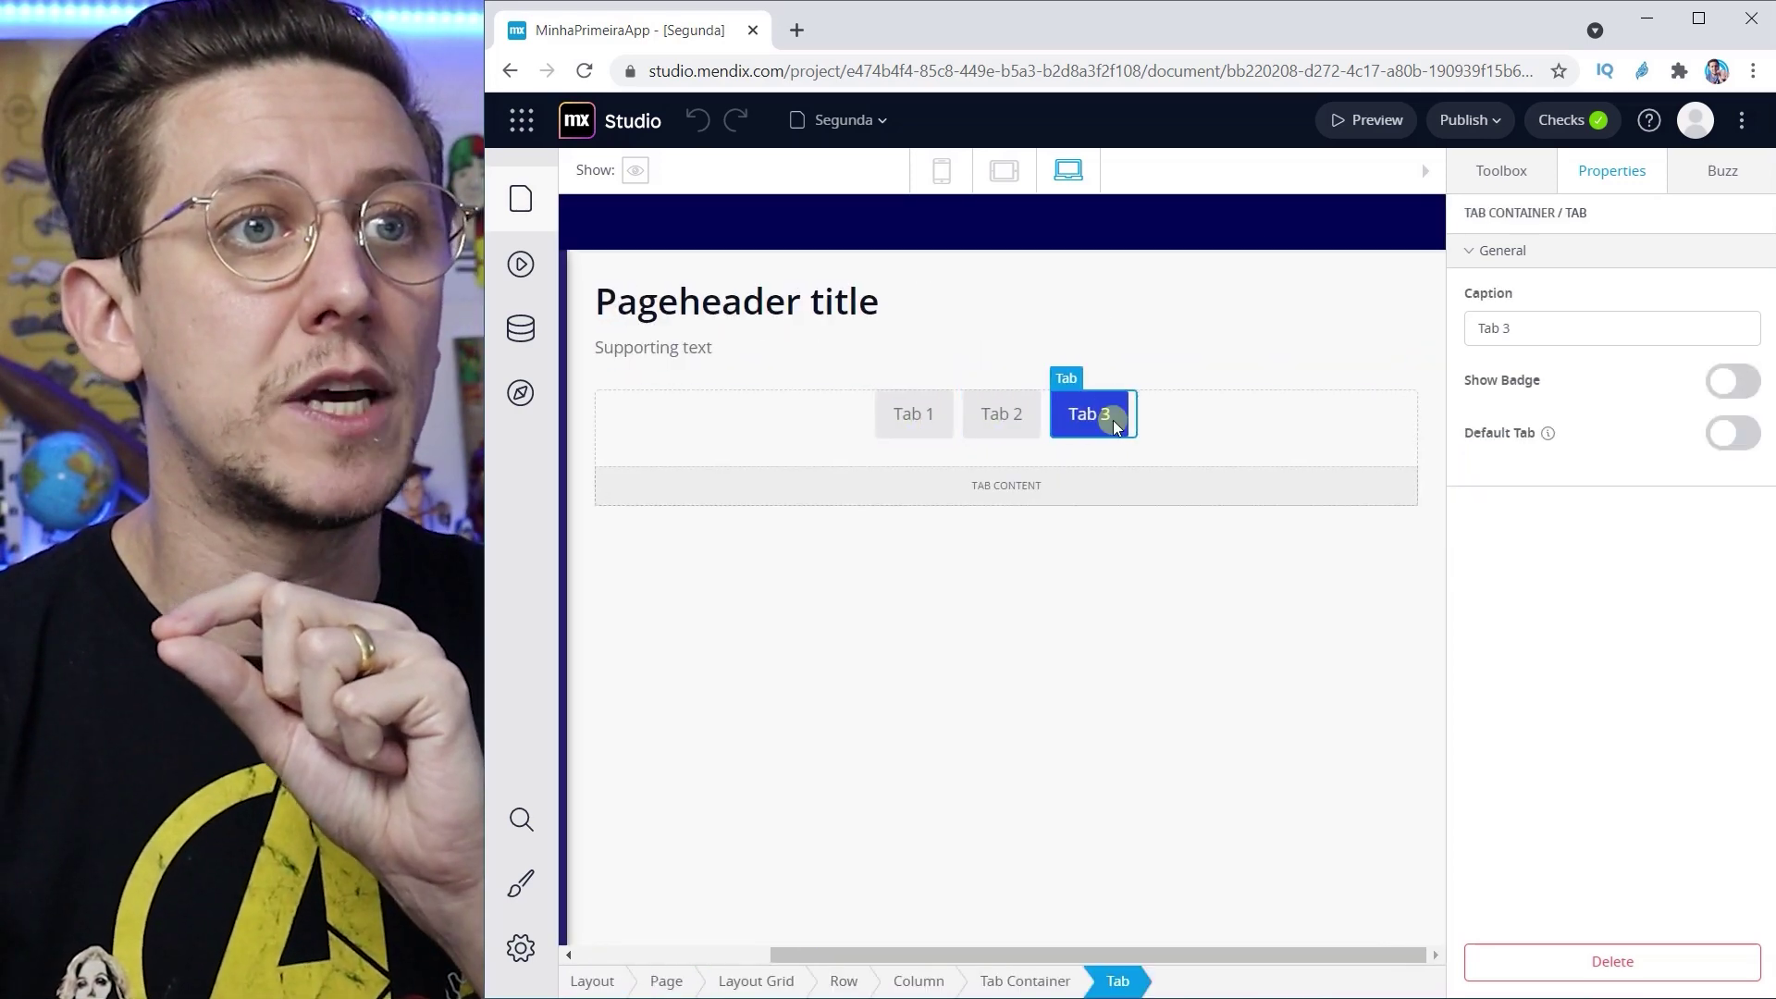
pyautogui.click(905, 412)
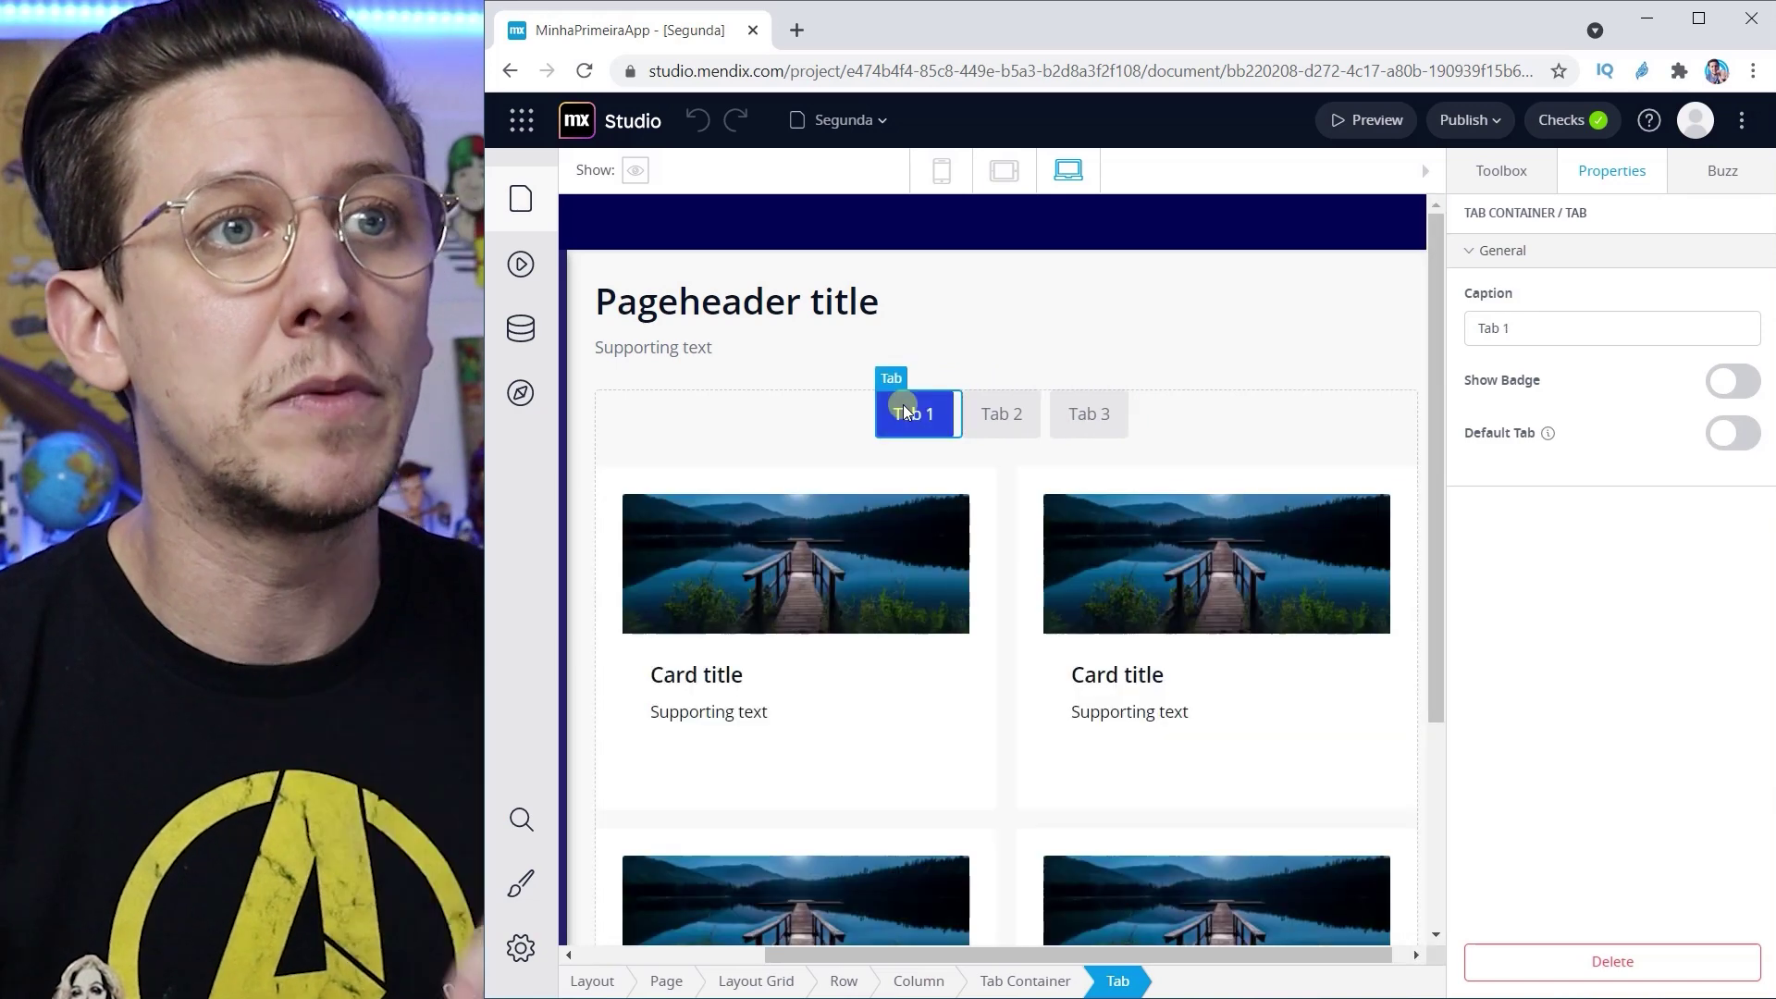
pyautogui.click(1021, 414)
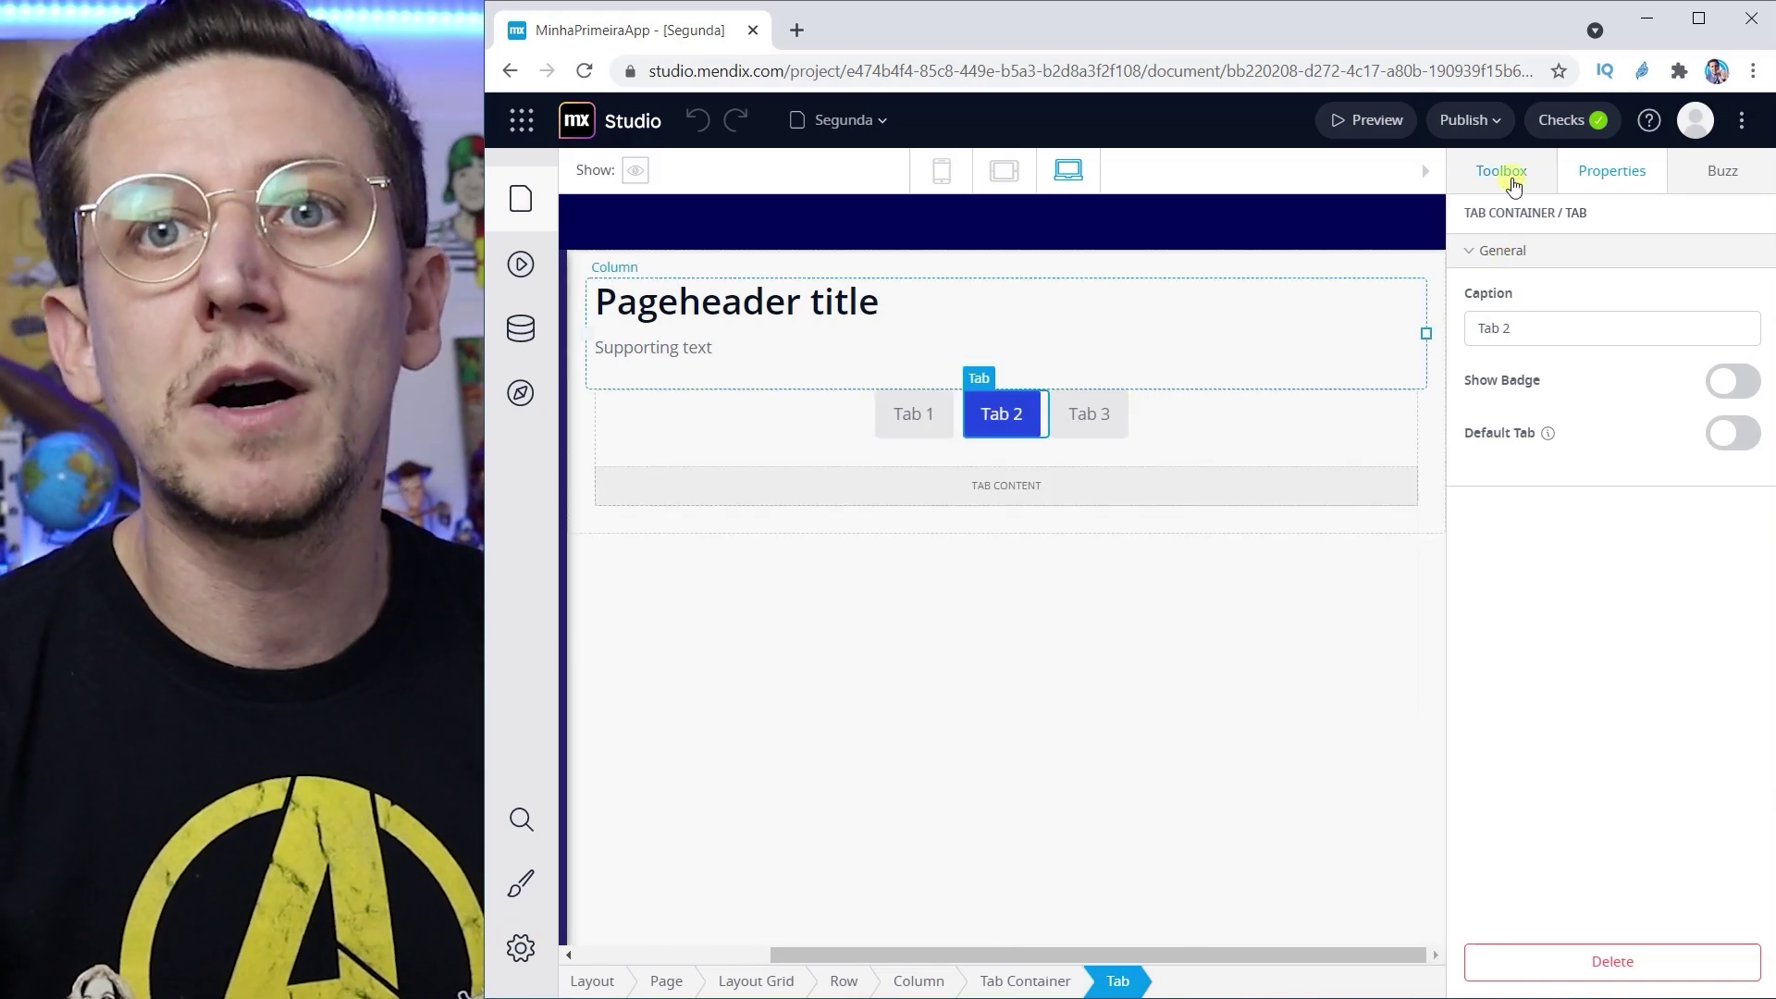
# Step: Add the Card with image building block to the content of Tab 2
pyautogui.click(1508, 176)
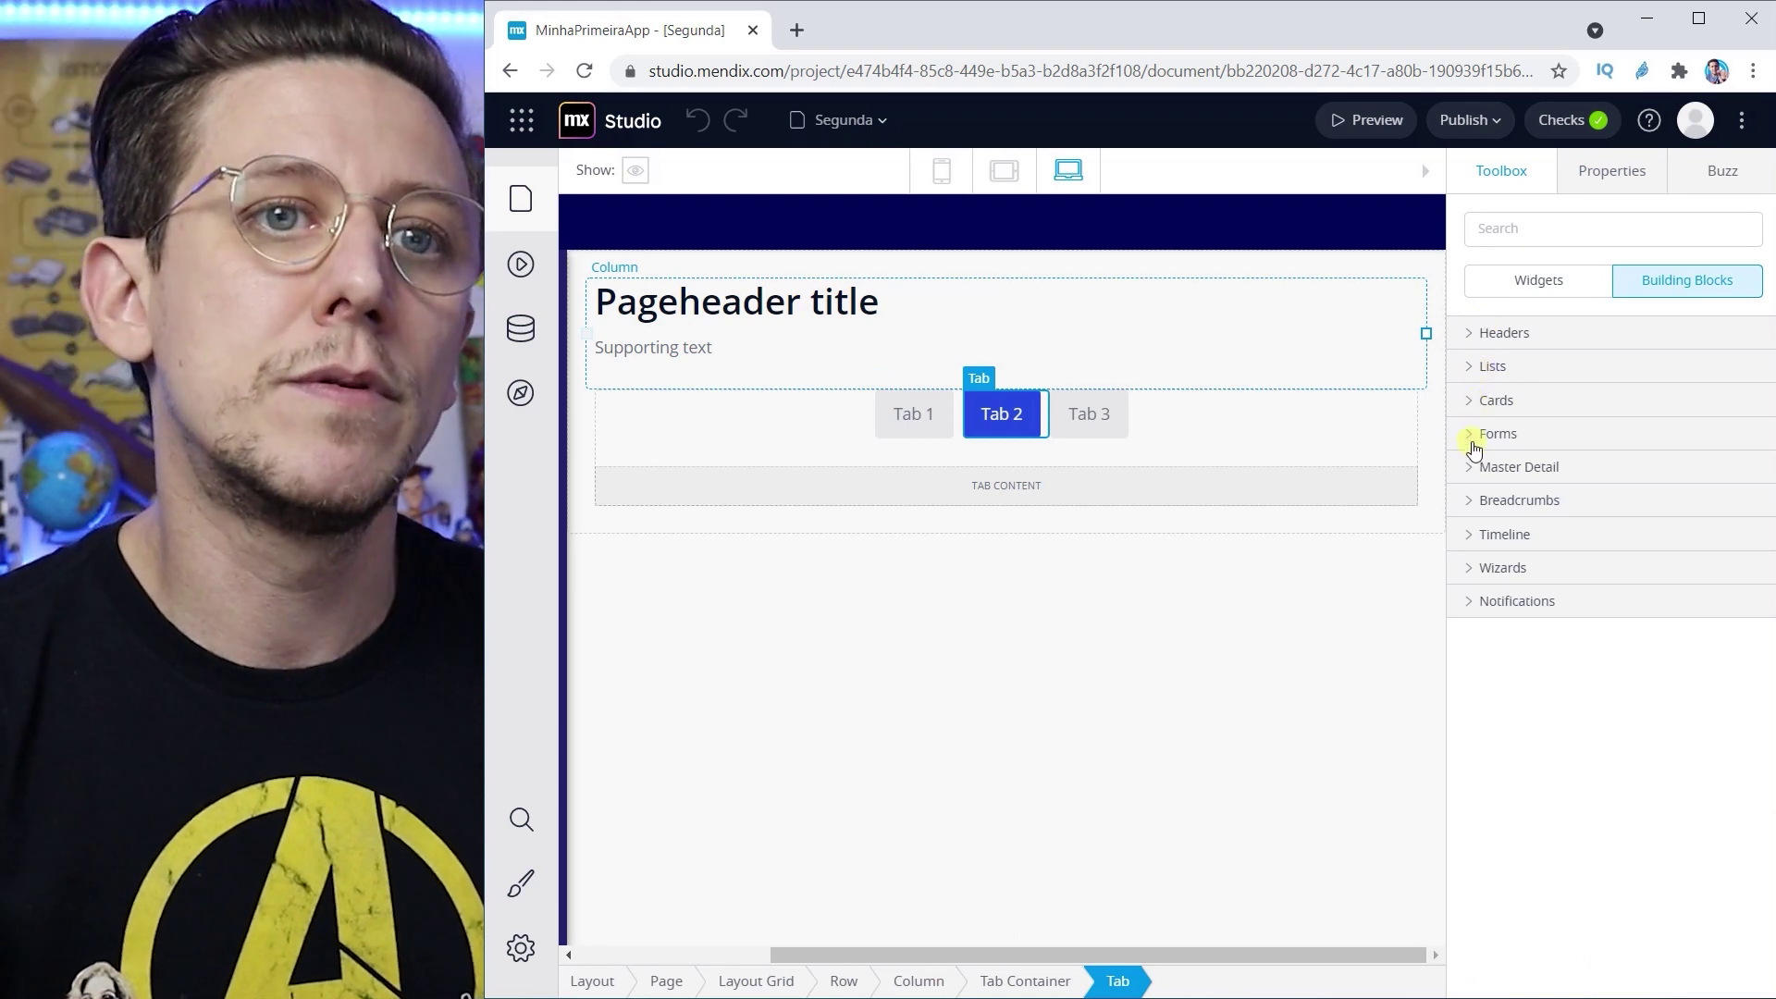
pyautogui.doubleClick(1473, 370)
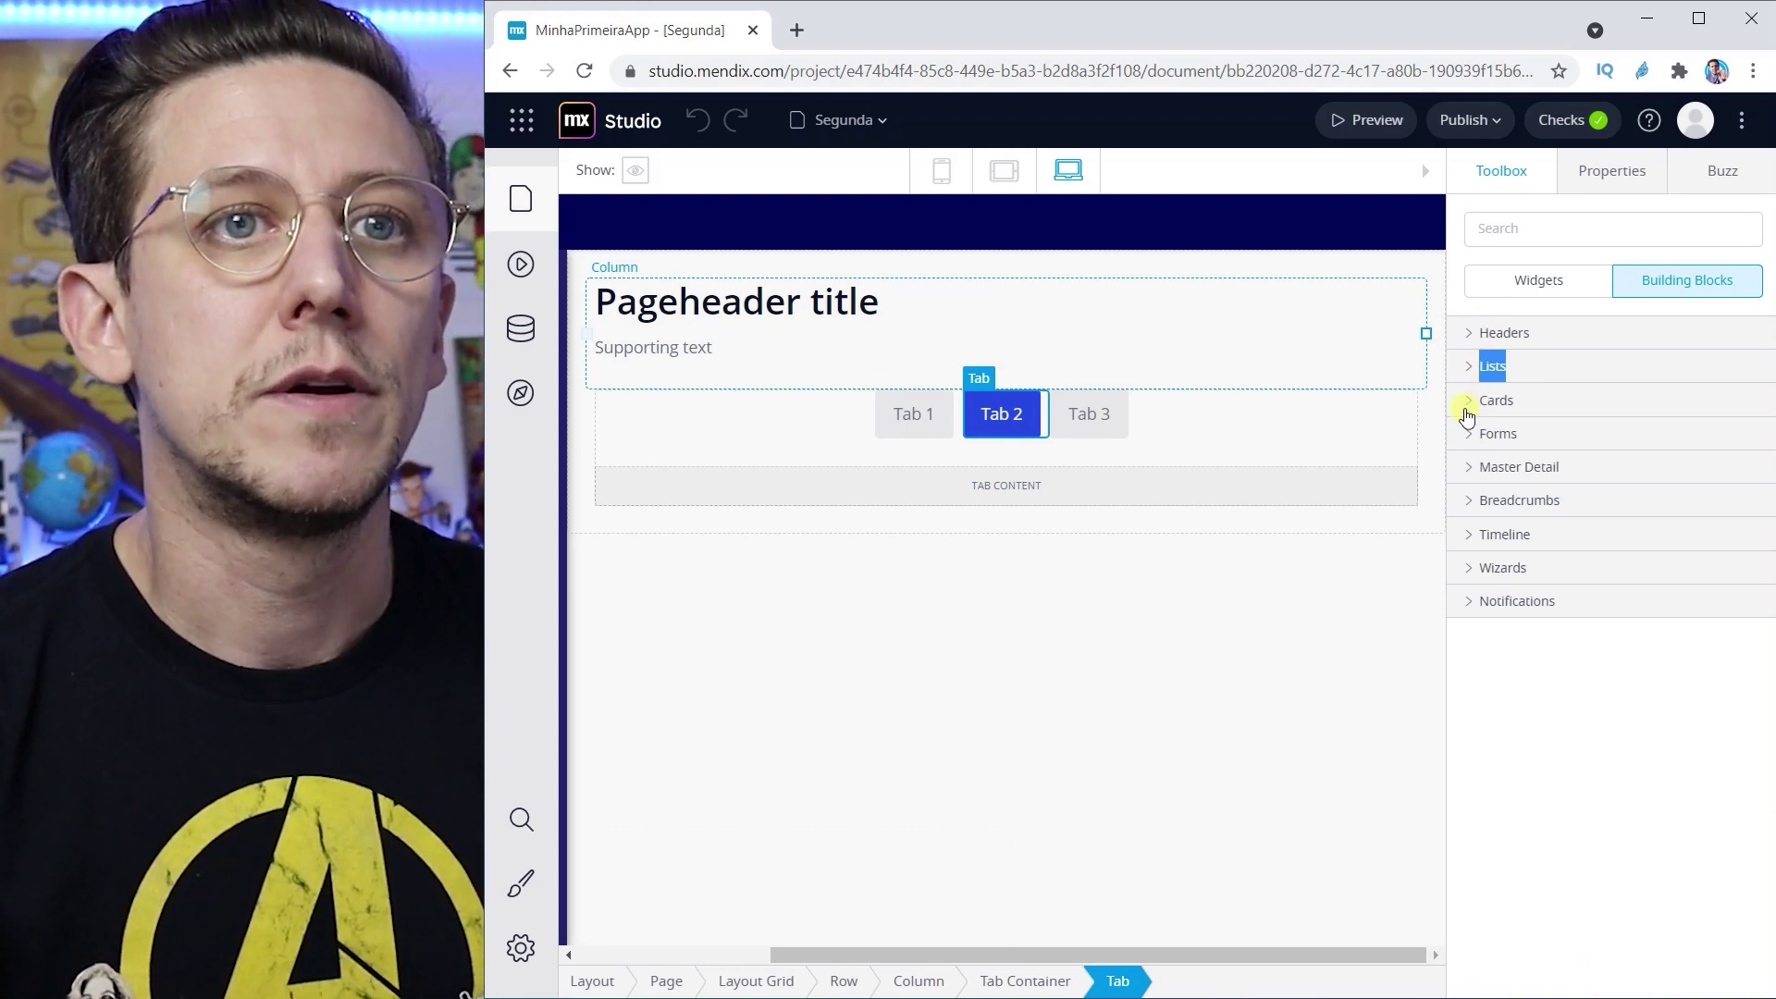
pyautogui.click(1468, 413)
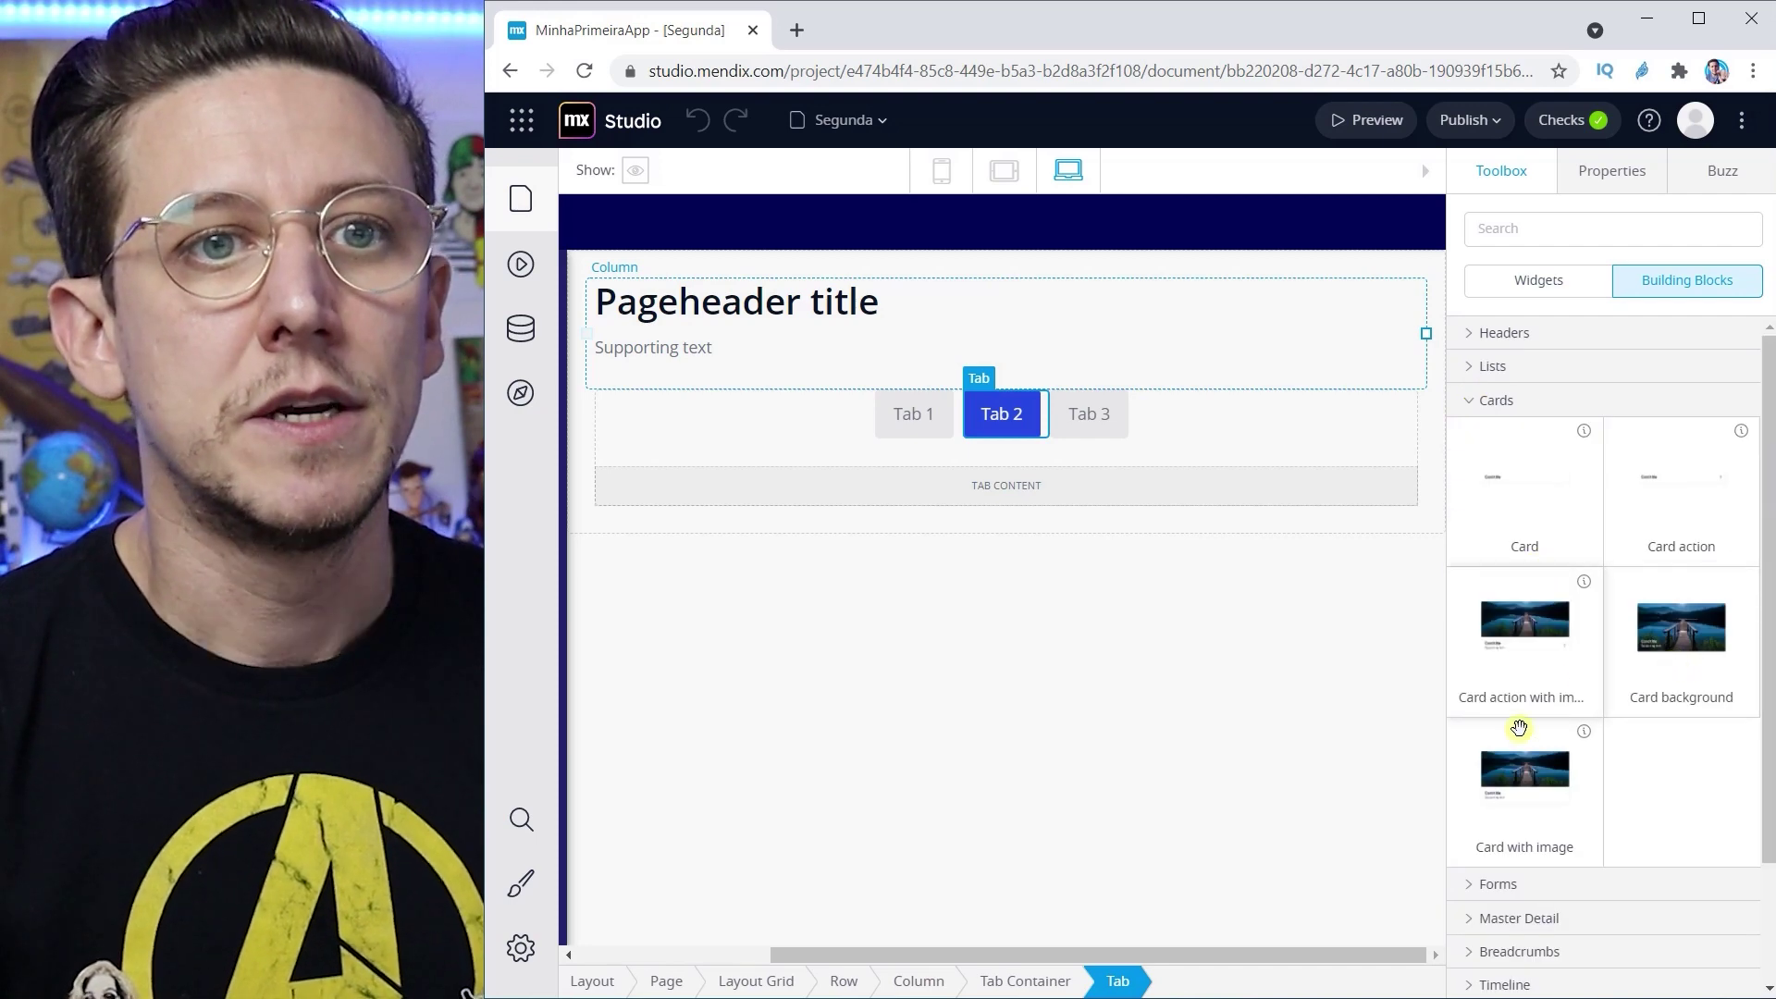
pyautogui.moveTo(1556, 798); pyautogui.dragTo(1013, 486)
# Step: Compare the contents of Tab 1 and Tab 2, and briefly preview the app before returning to the editor
pyautogui.click(914, 416)
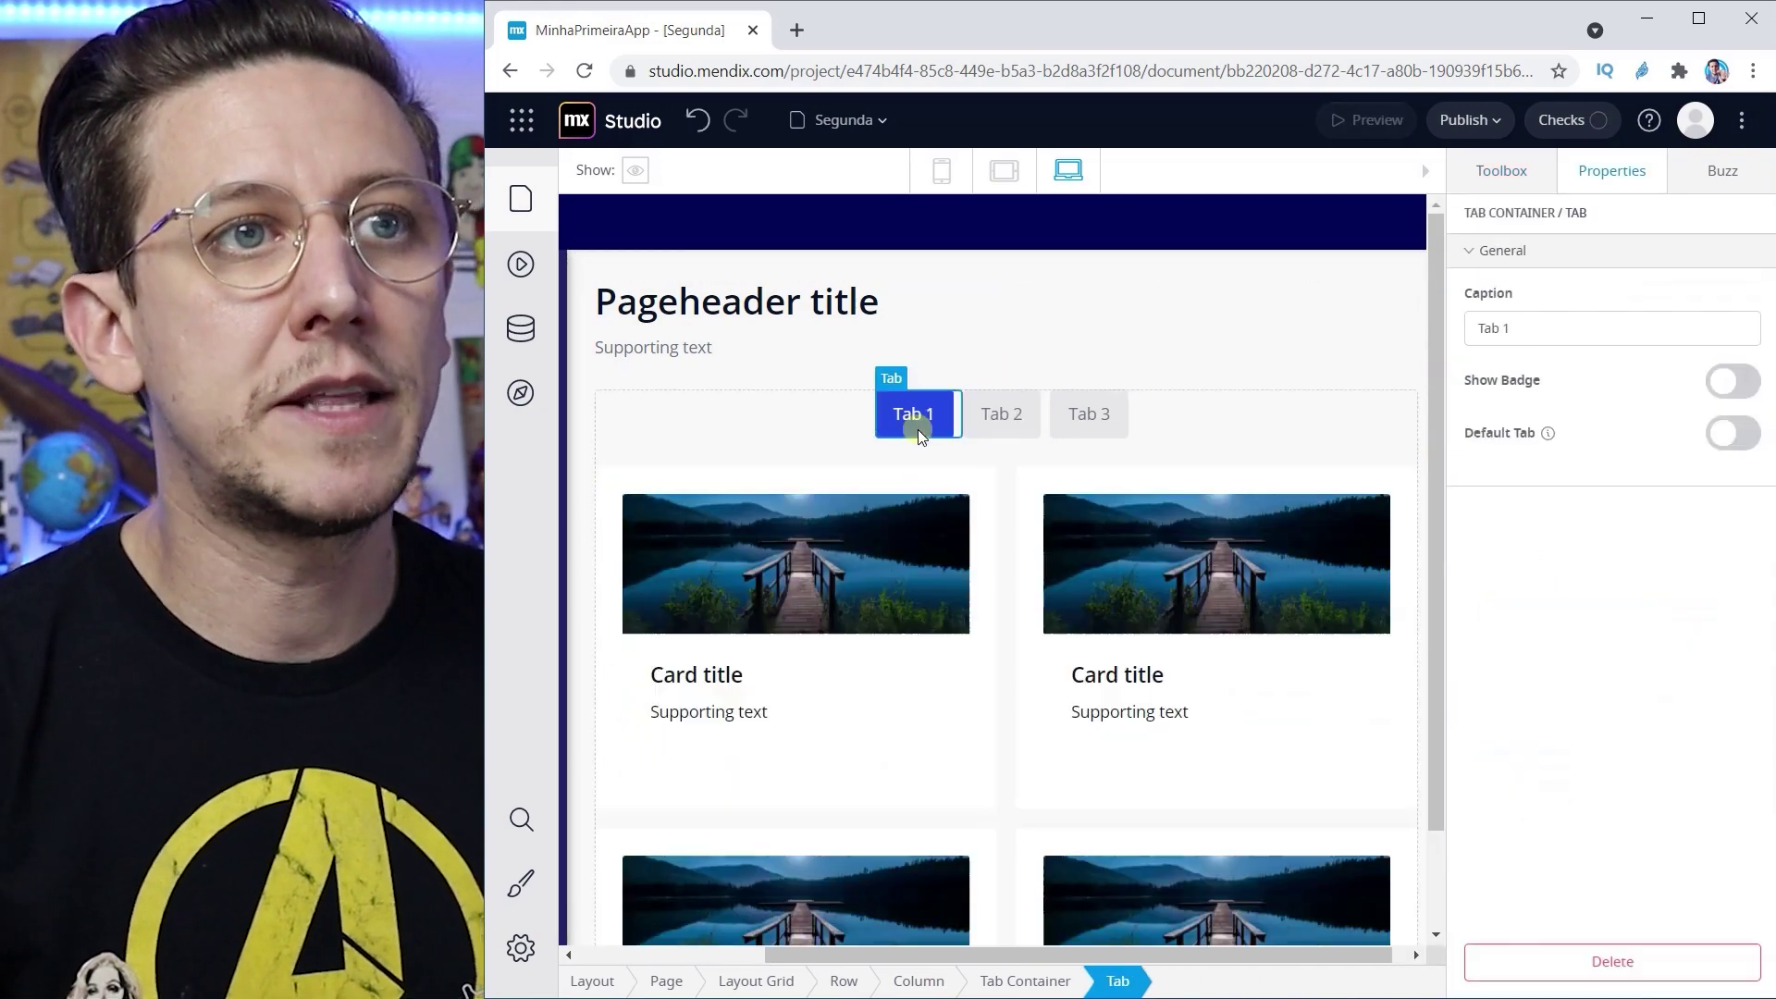
pyautogui.click(1008, 421)
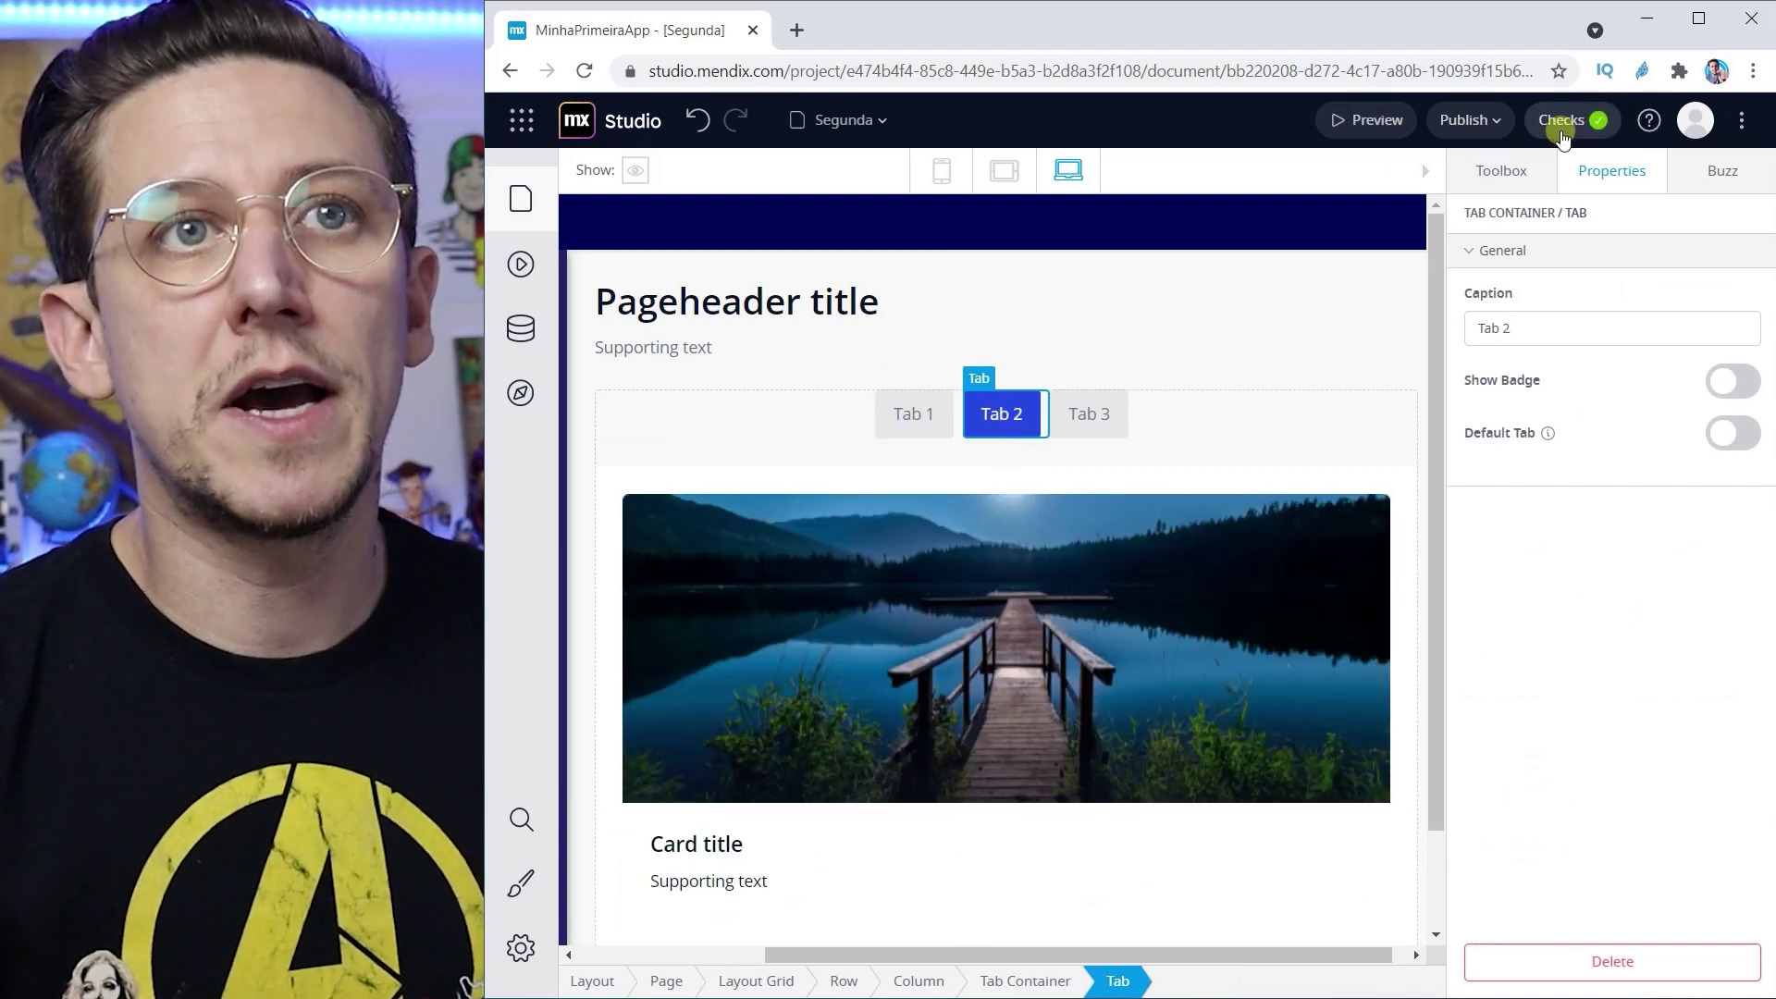
pyautogui.click(1350, 135)
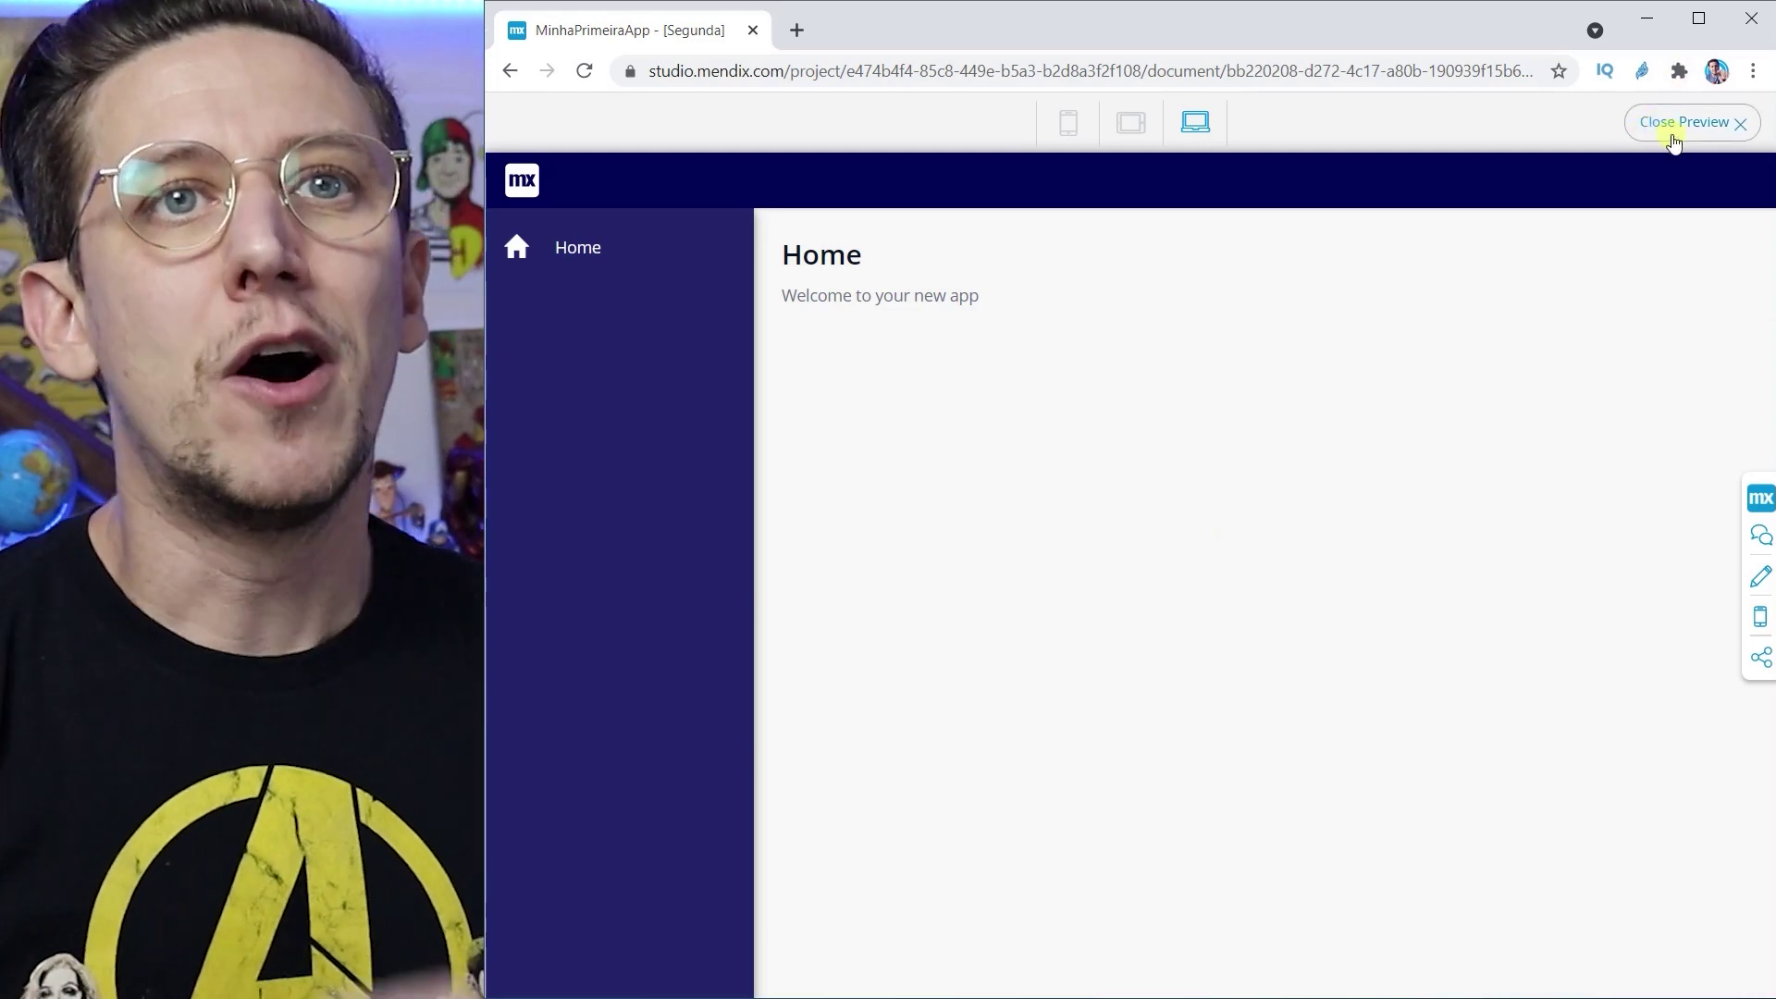
pyautogui.click(1672, 137)
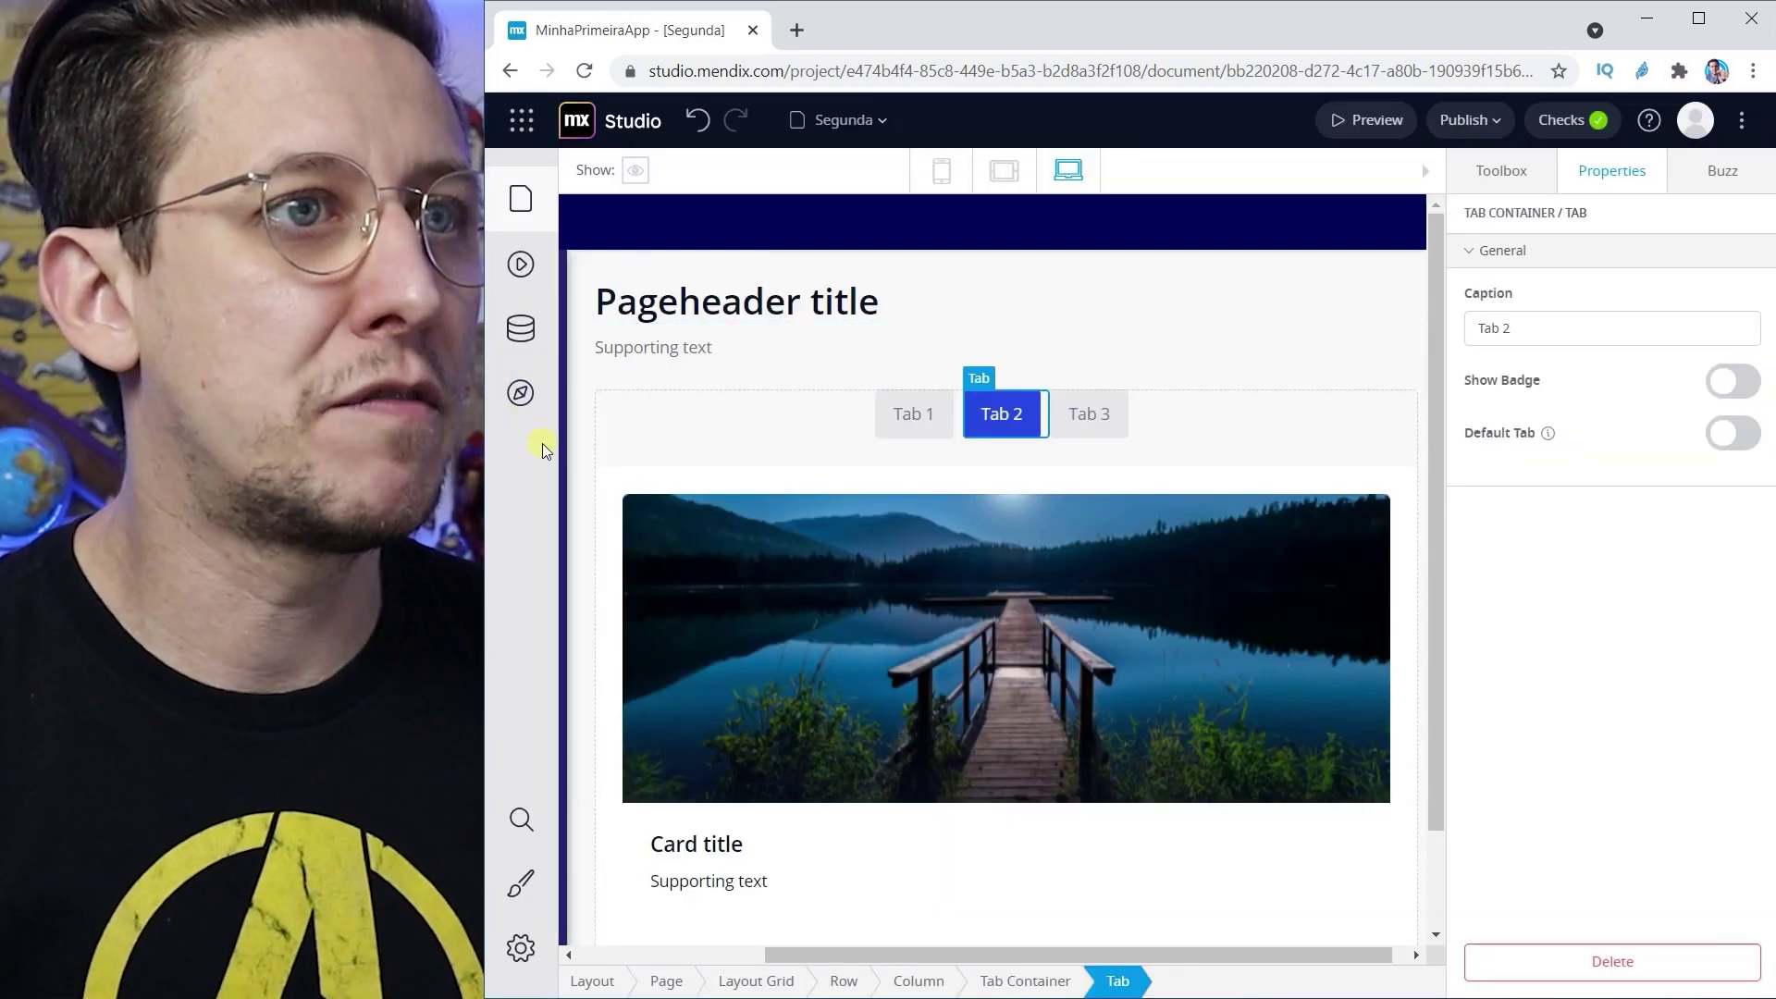
# Step: Add a top-level menu item below Home in the app's navigation and caption it Segunda página
pyautogui.click(521, 396)
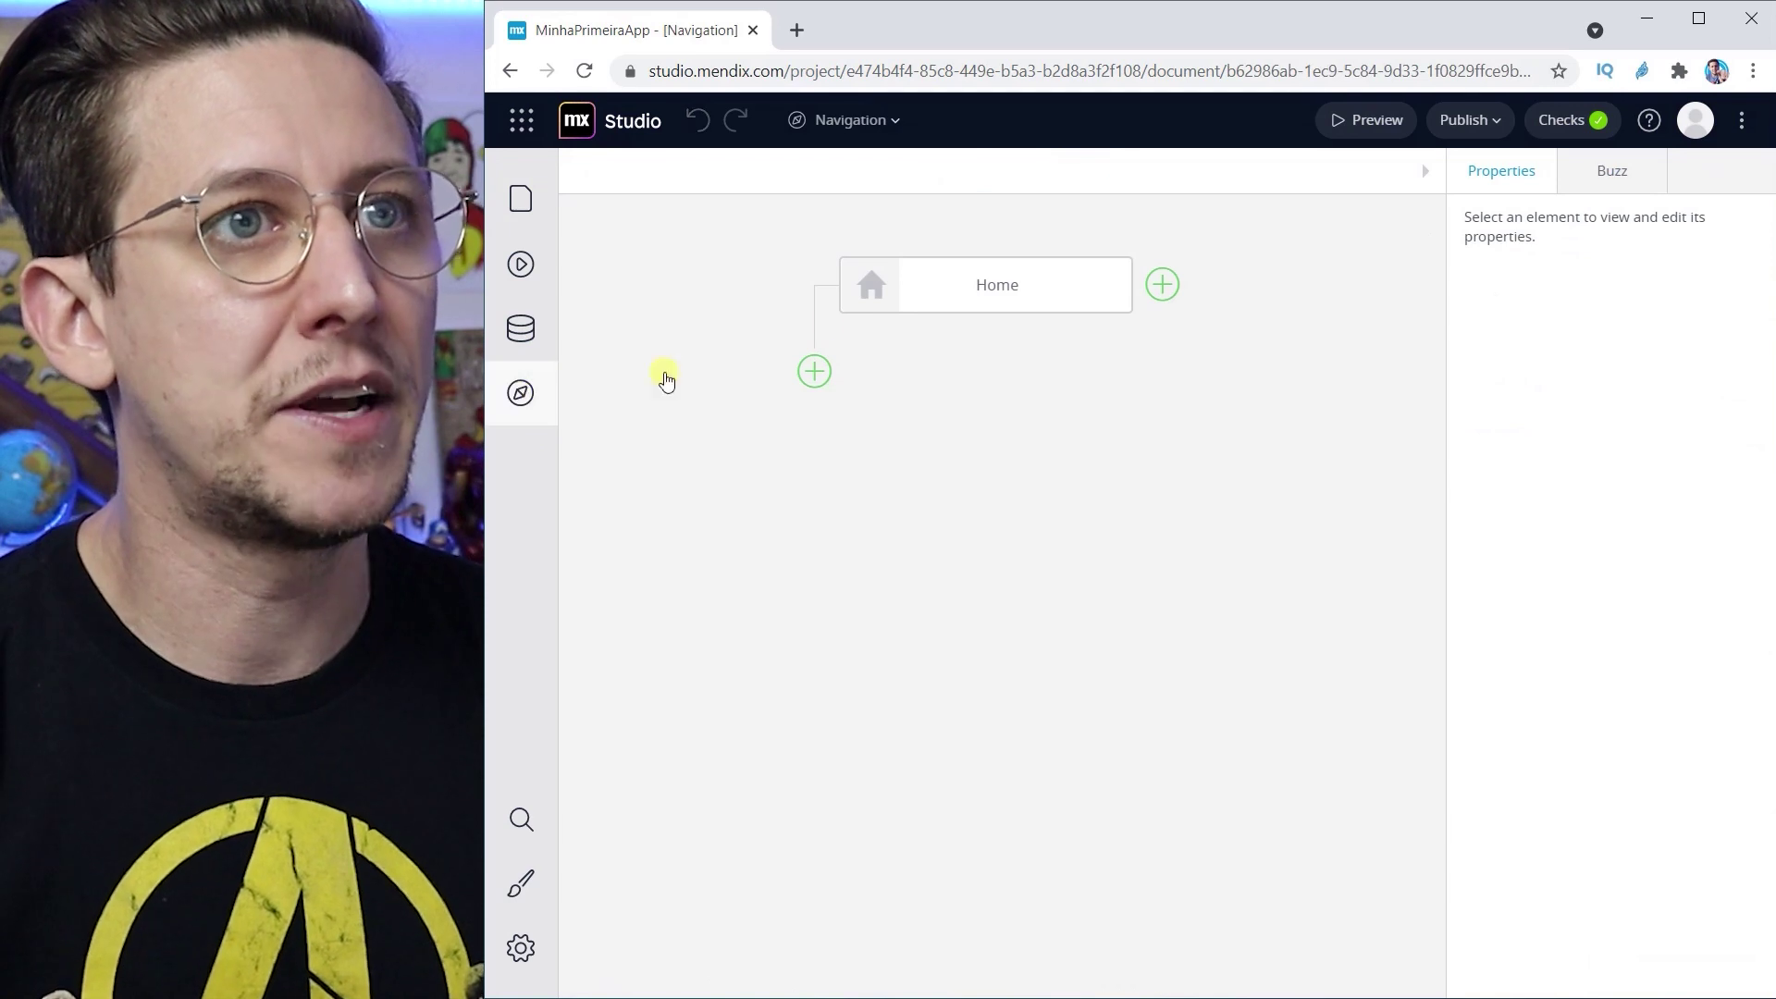
pyautogui.click(815, 373)
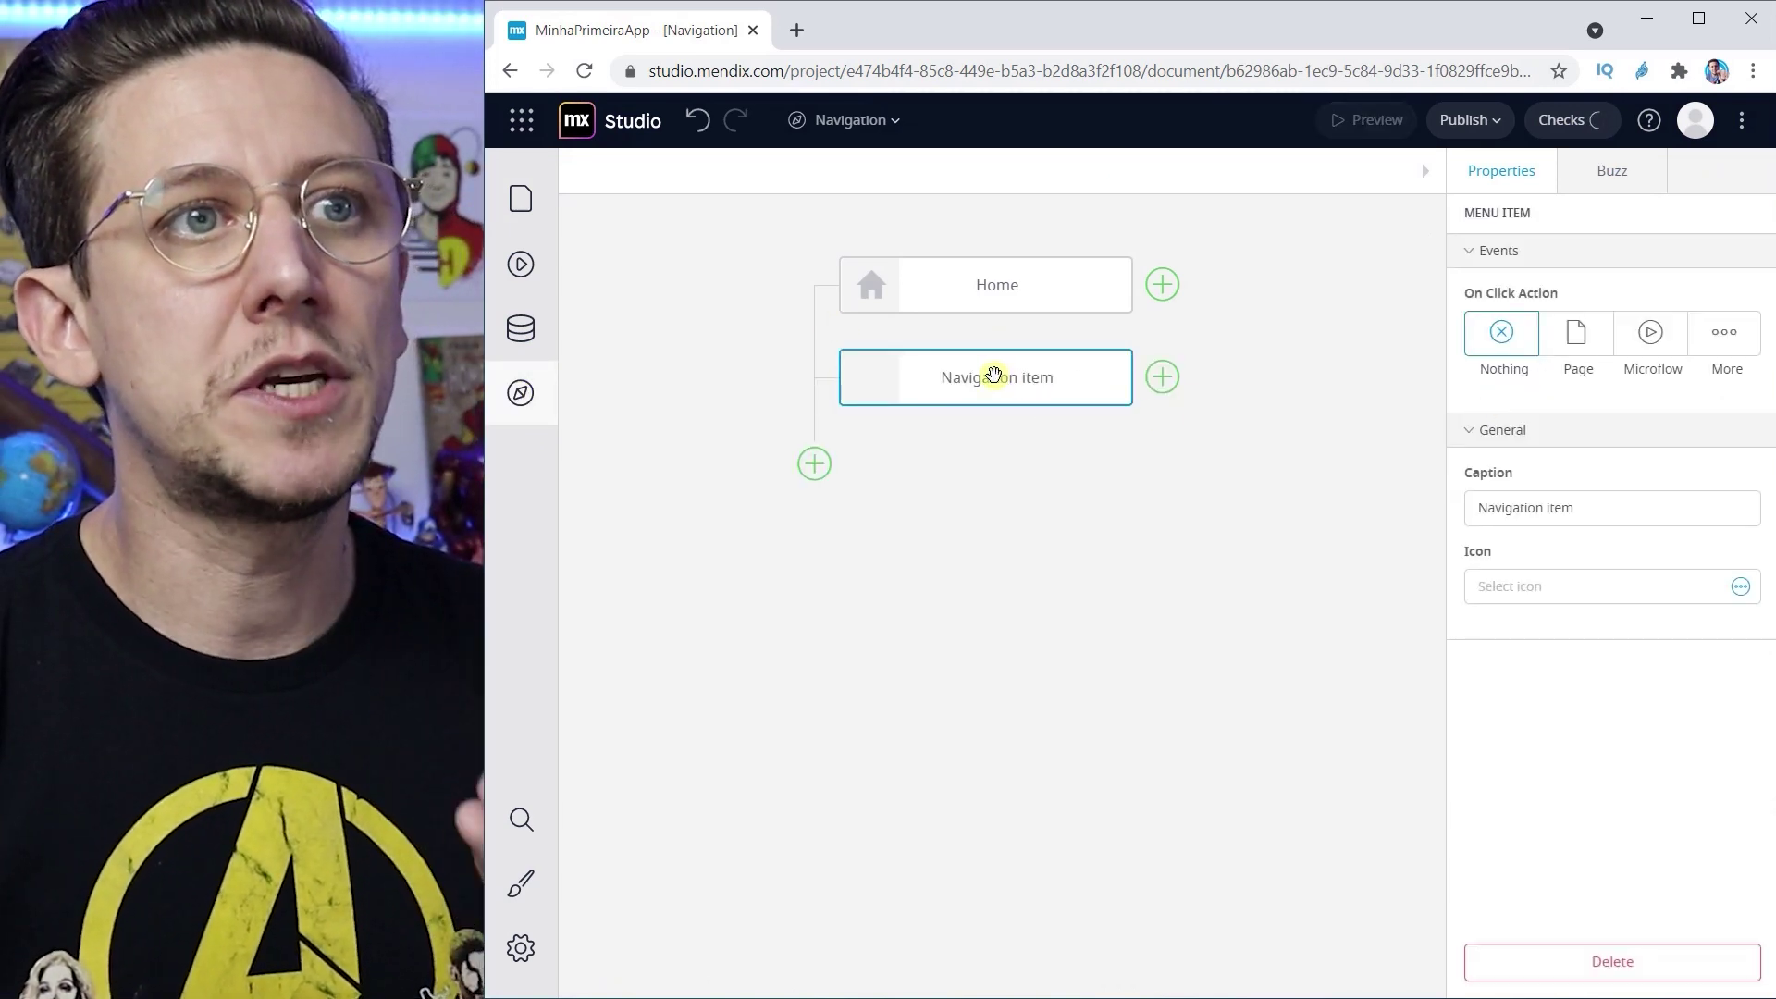
pyautogui.doubleClick(1518, 507)
pyautogui.press('BackSpace')
pyautogui.write('Segunda página')
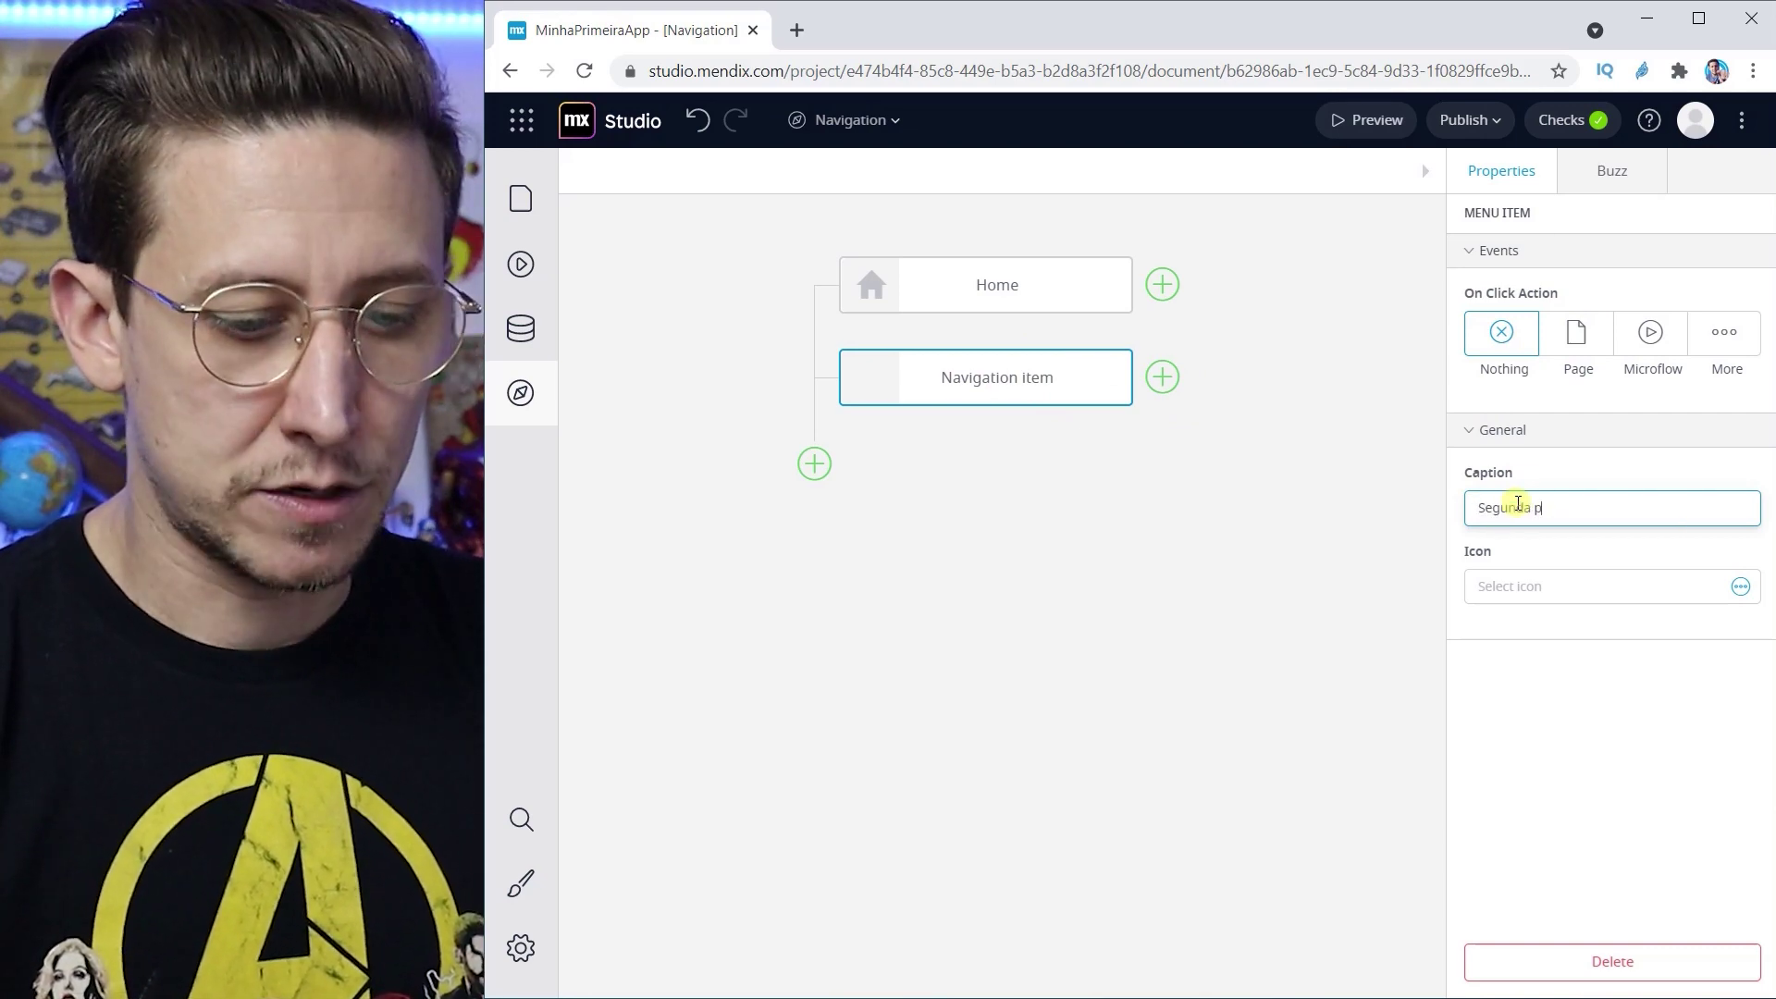
# Step: Give the Segunda página menu item the Arrow left icon and make it open the page Segunda
pyautogui.click(1662, 592)
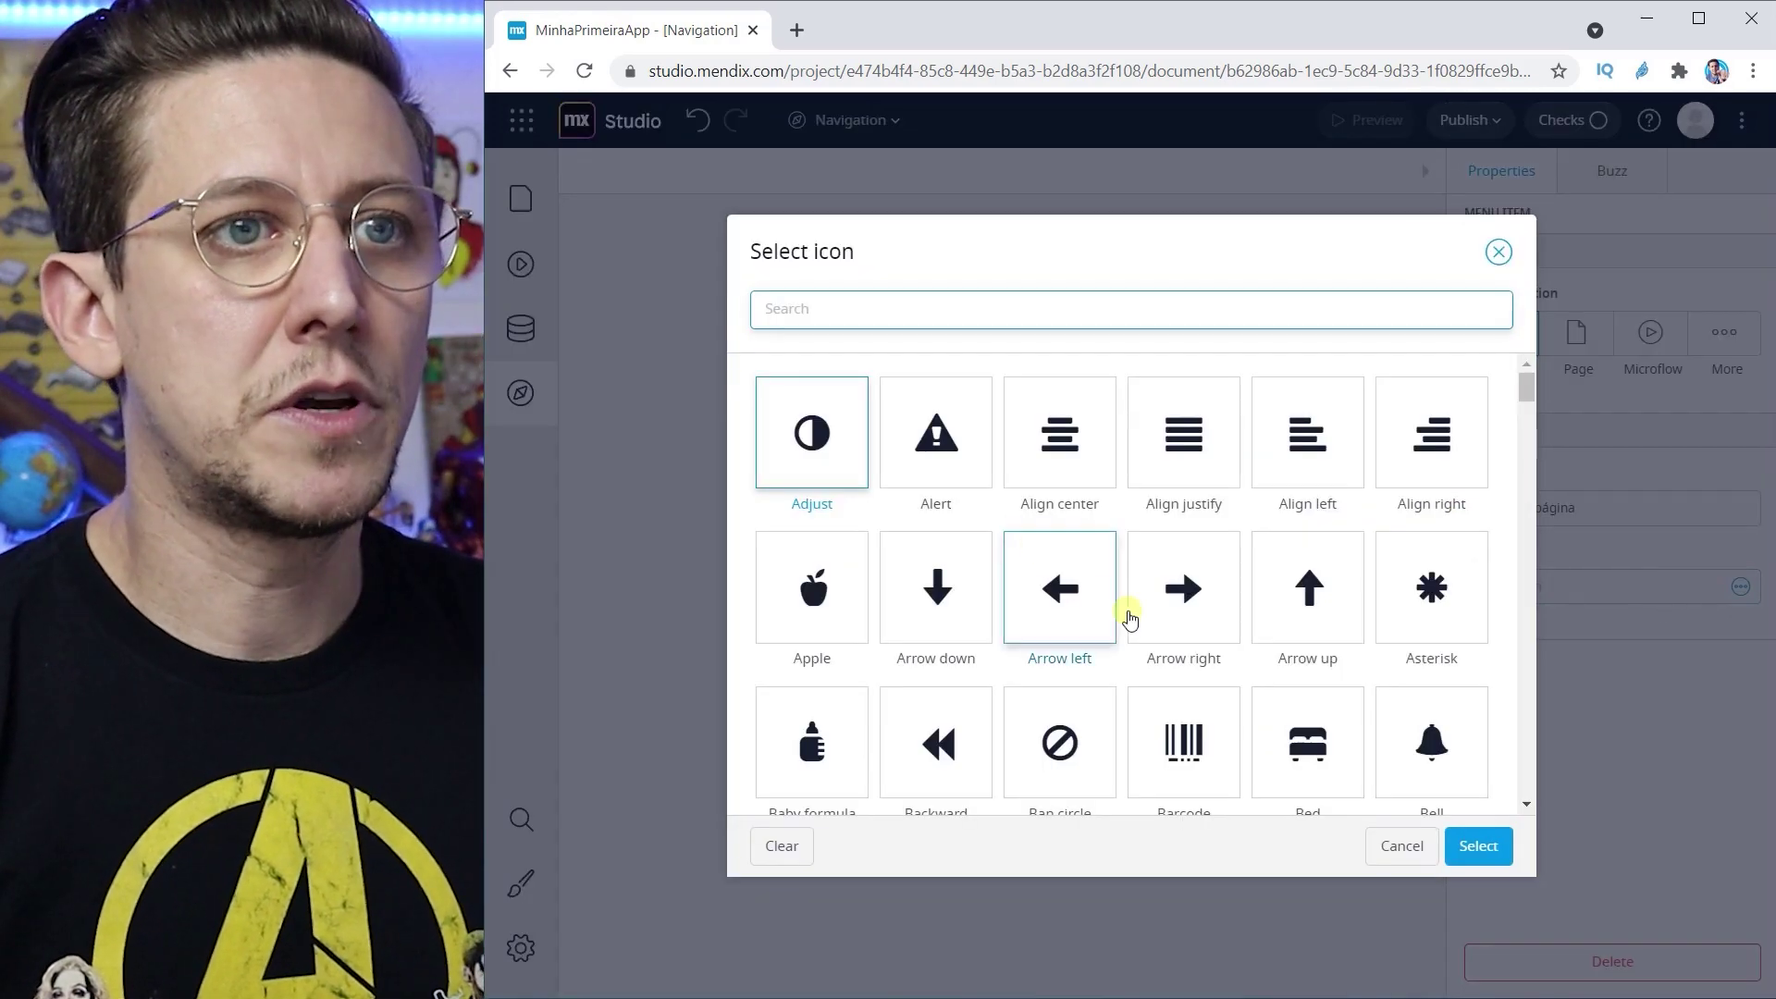
pyautogui.click(1022, 607)
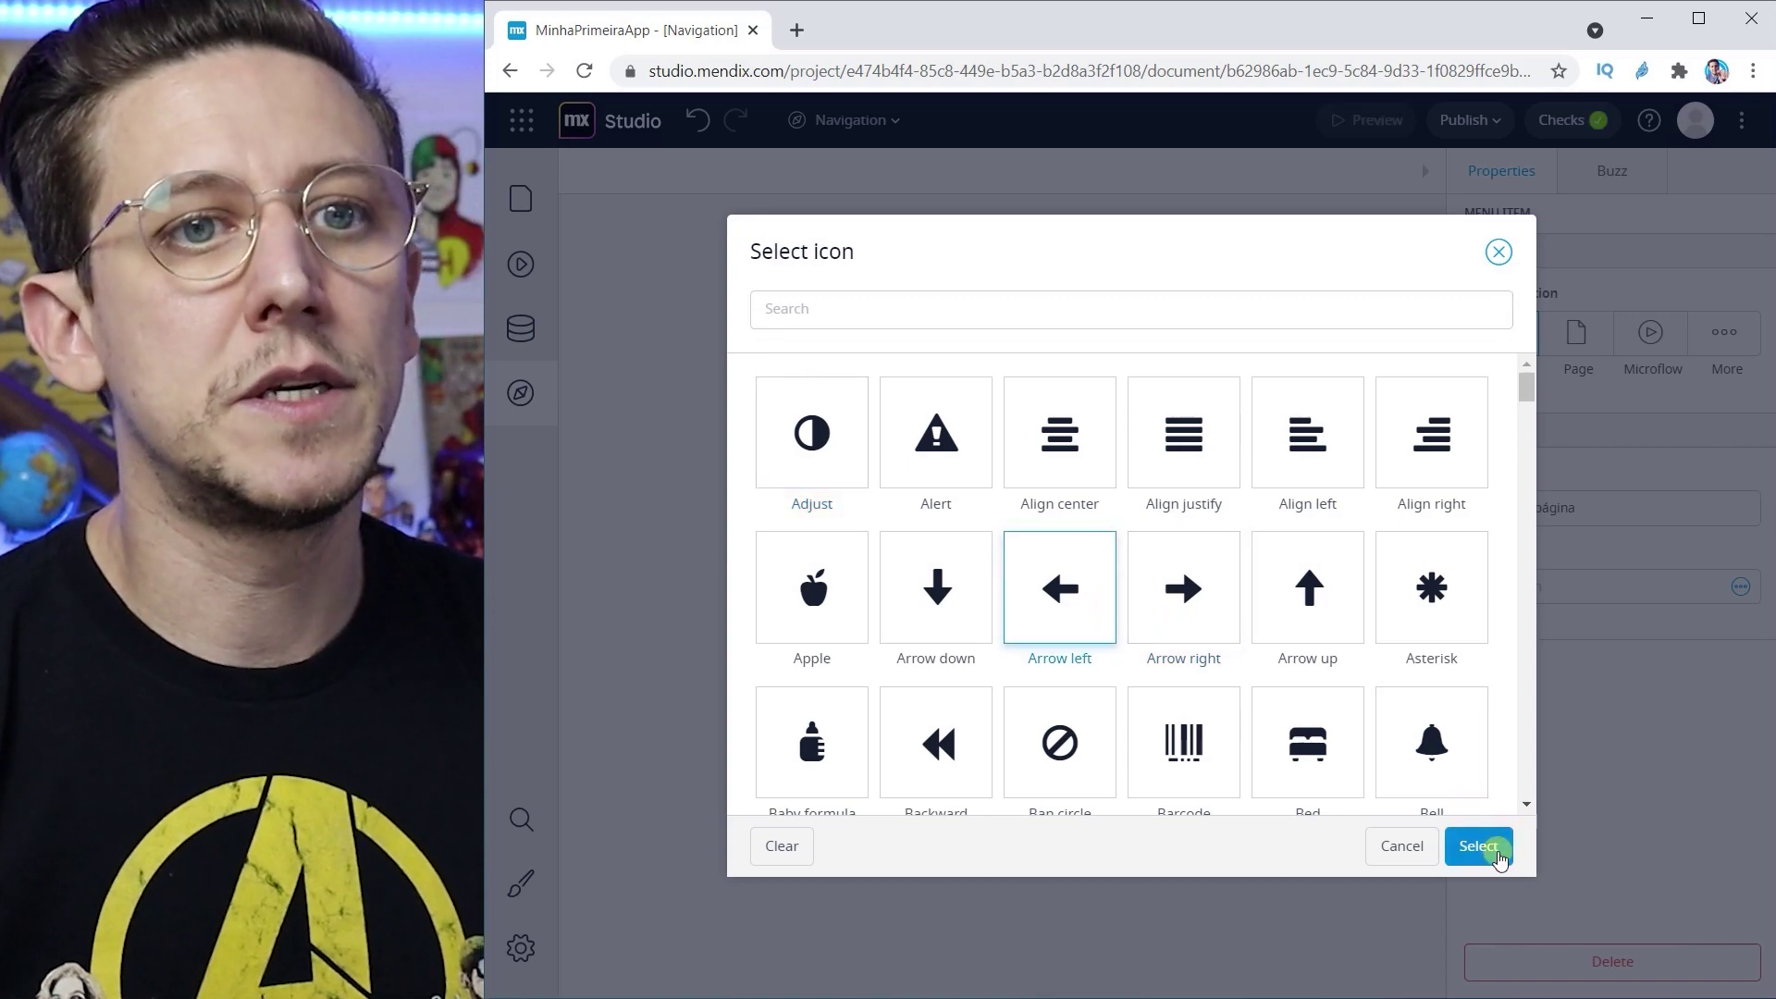
pyautogui.click(1478, 846)
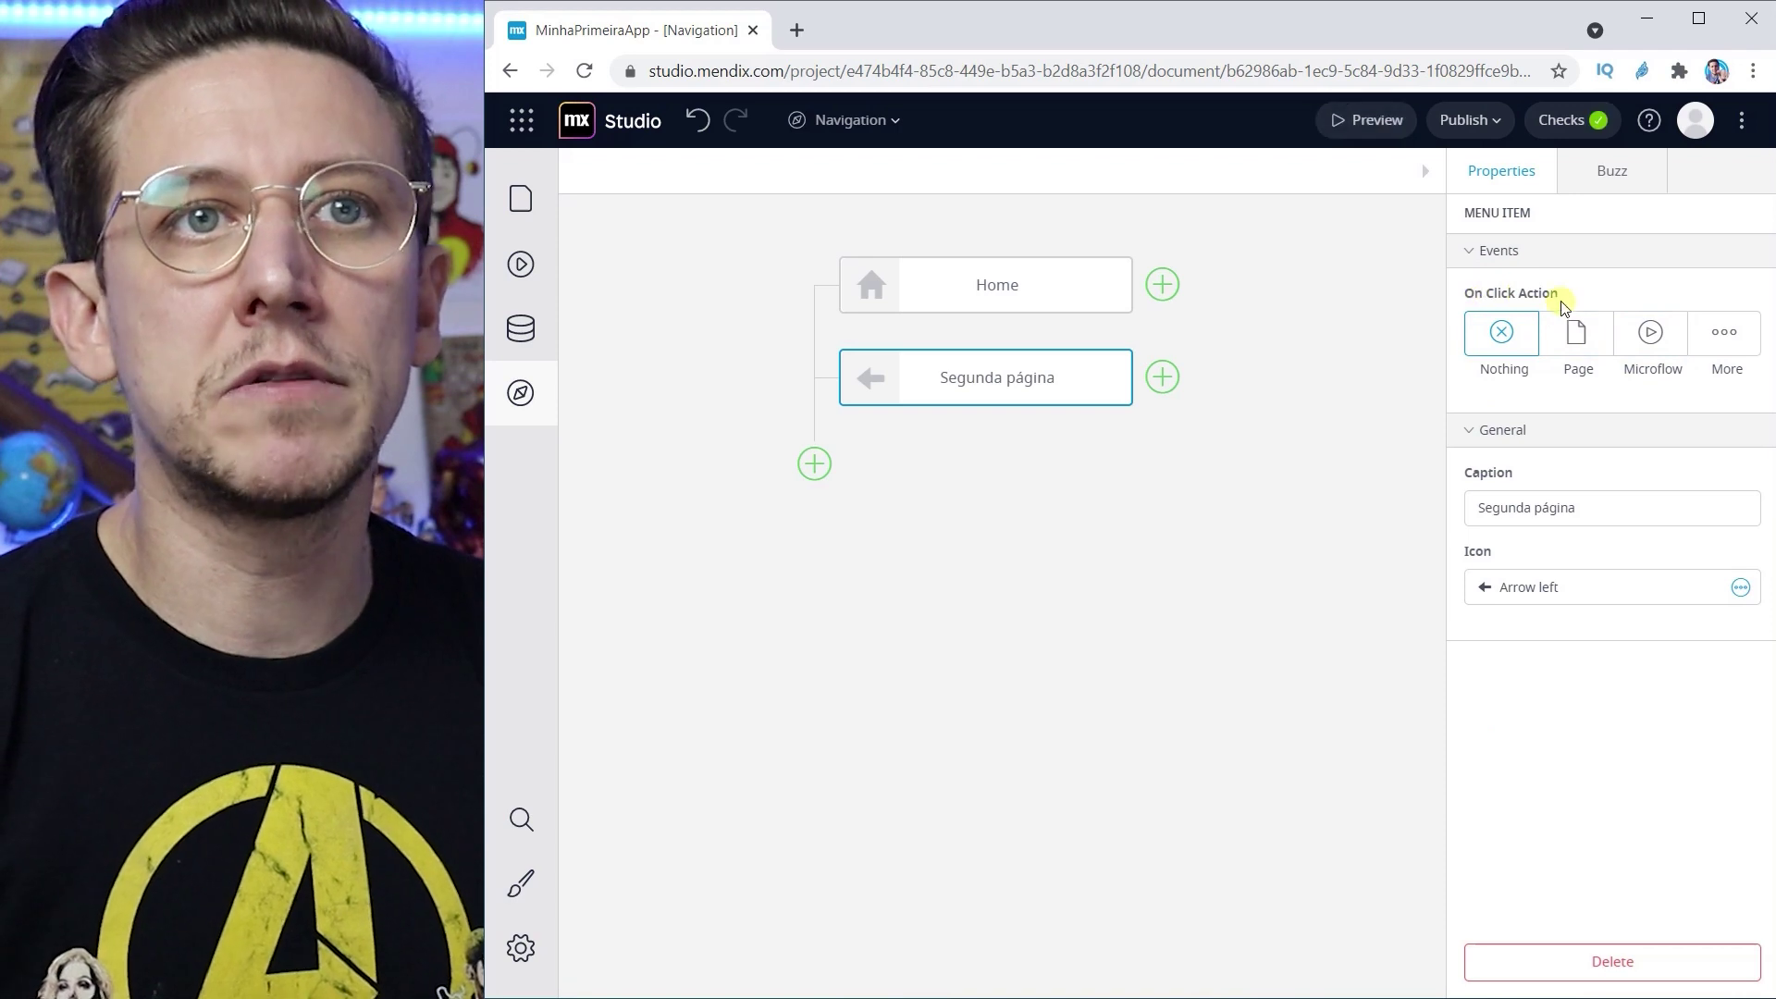
pyautogui.click(1577, 352)
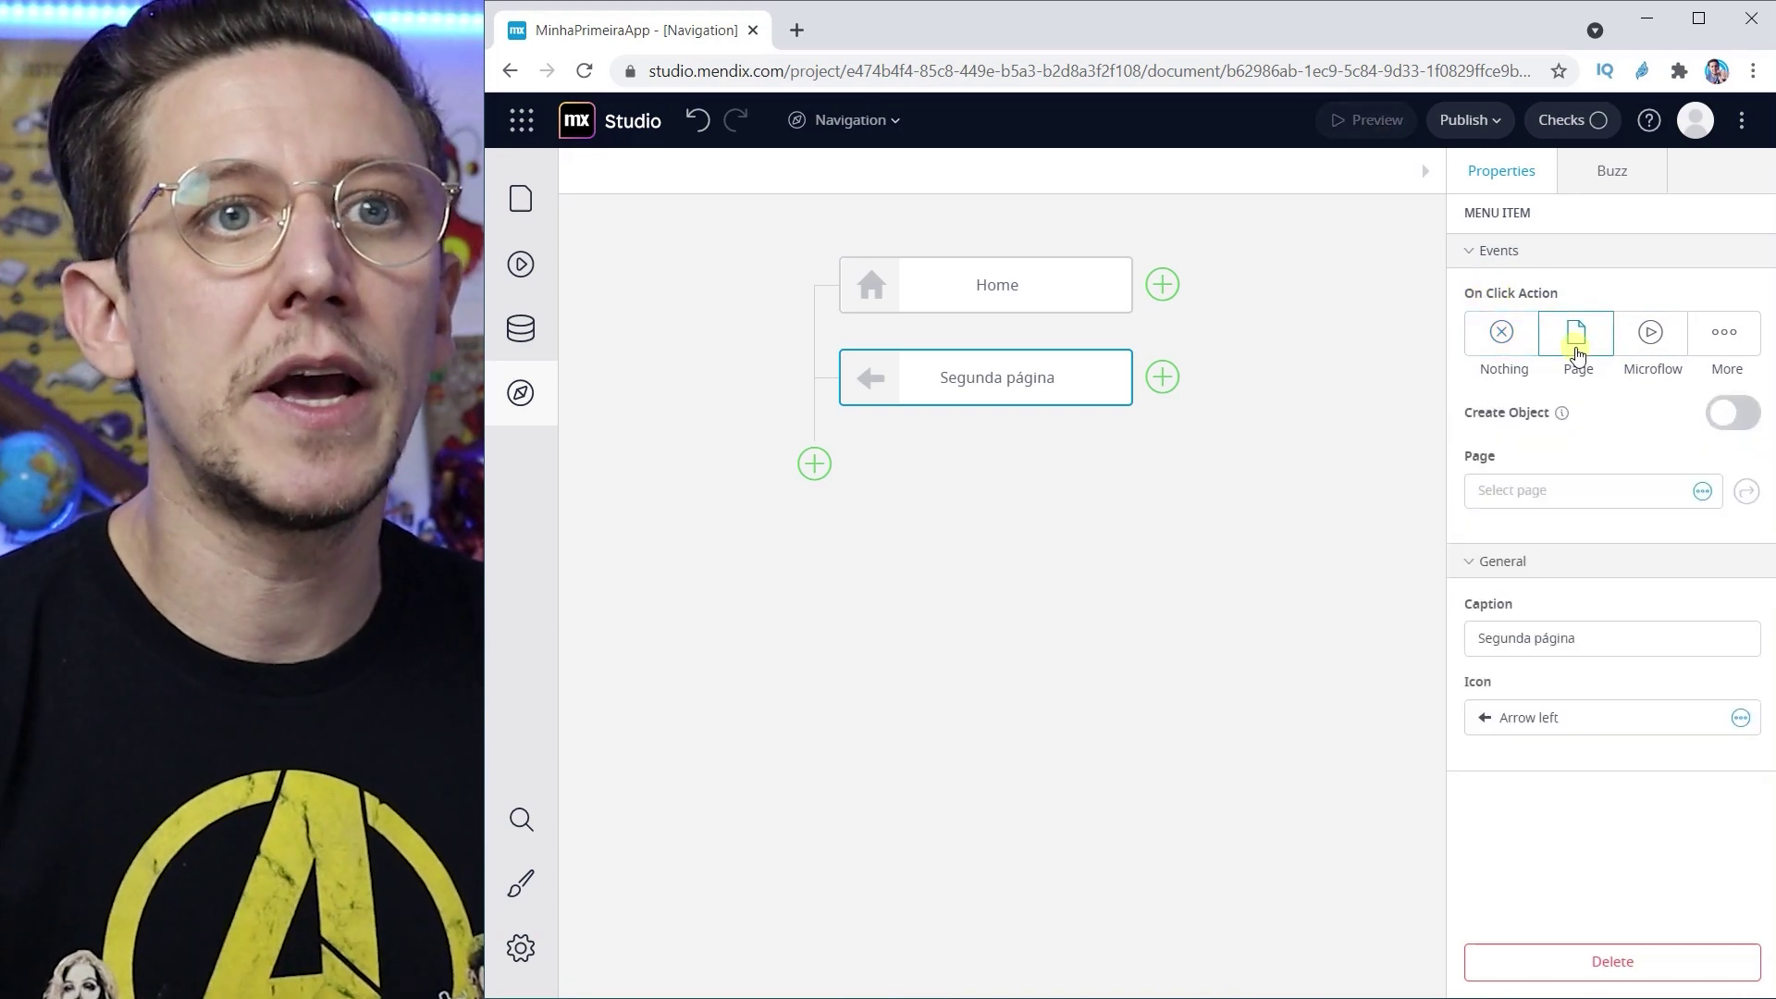
pyautogui.click(1703, 491)
pyautogui.click(971, 431)
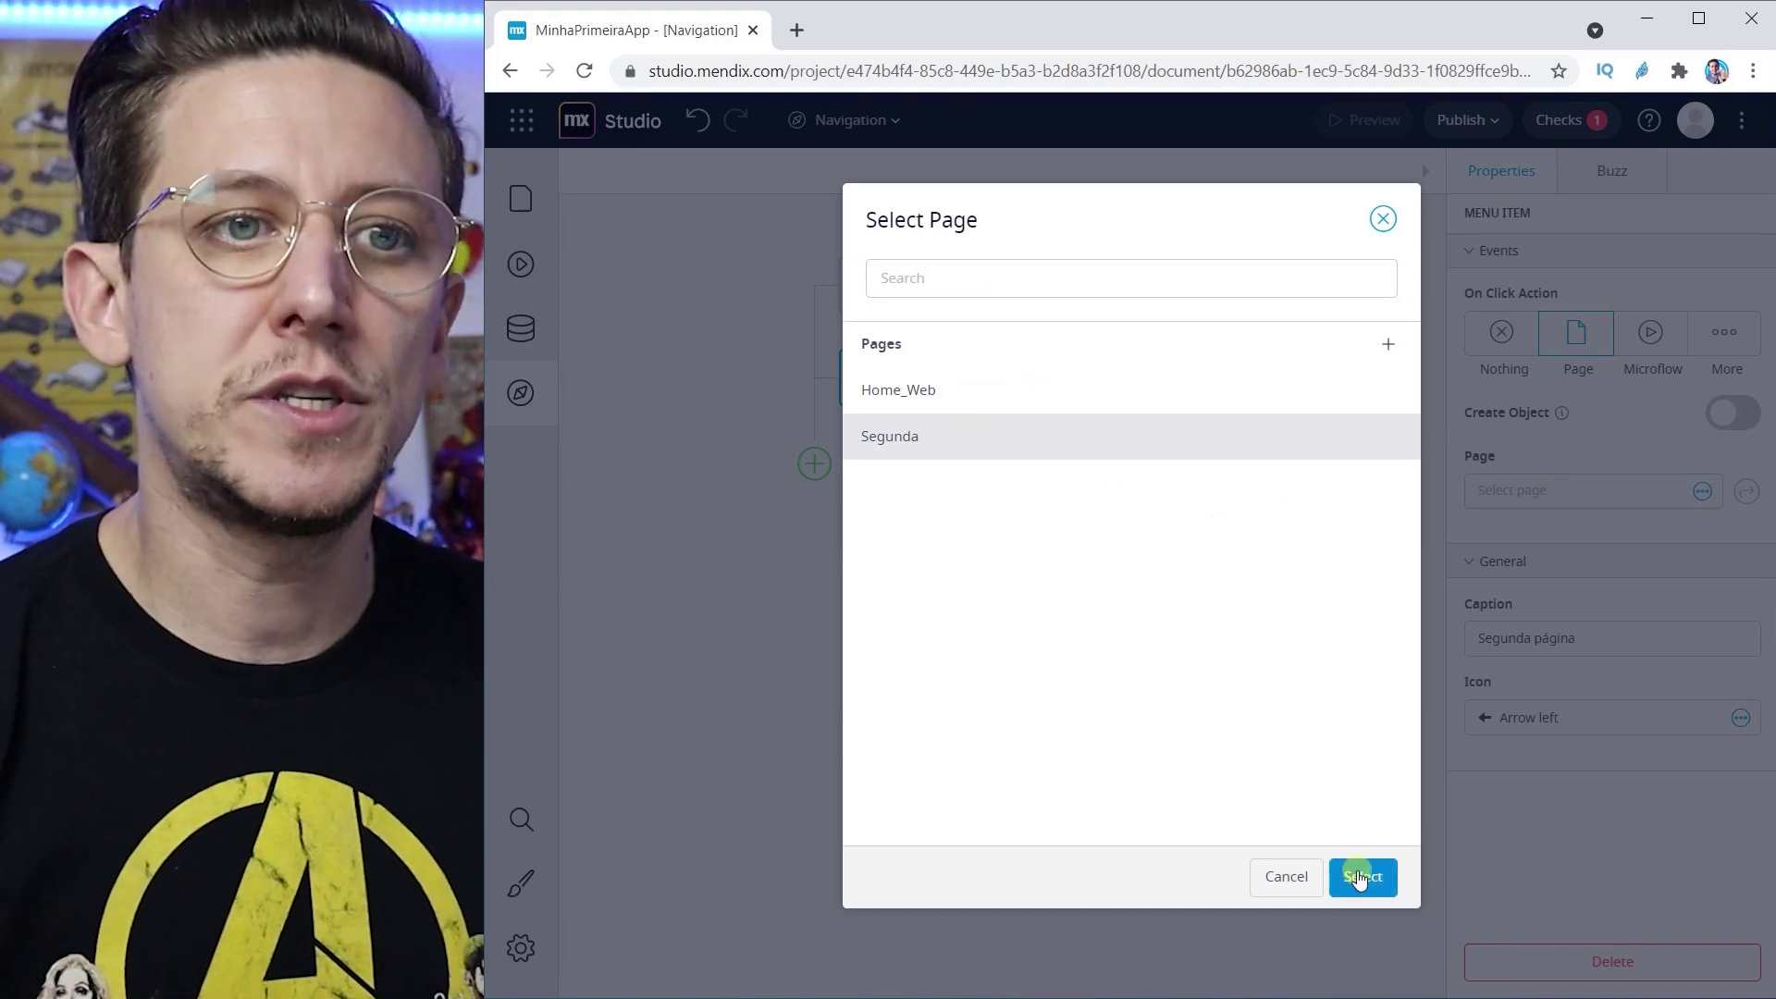
pyautogui.click(1359, 877)
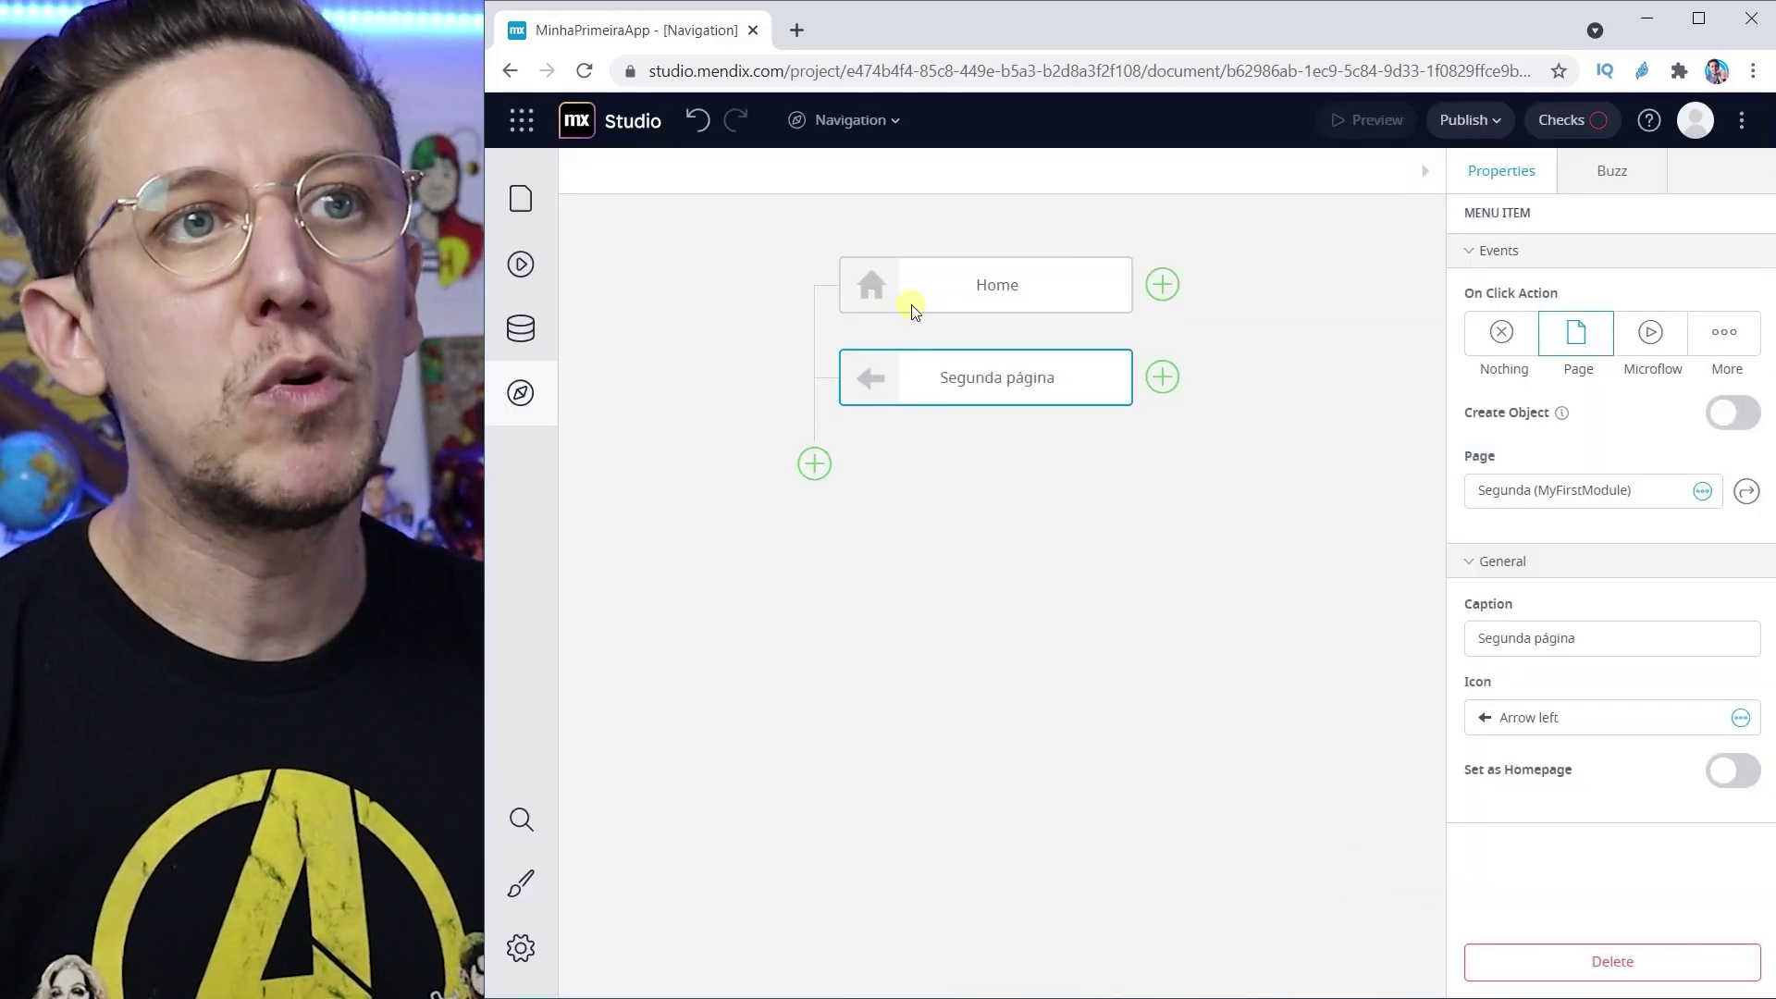
# Step: Try adding a subitem under Home, captioned Segunda and with the Asterisk icon
pyautogui.click(1168, 283)
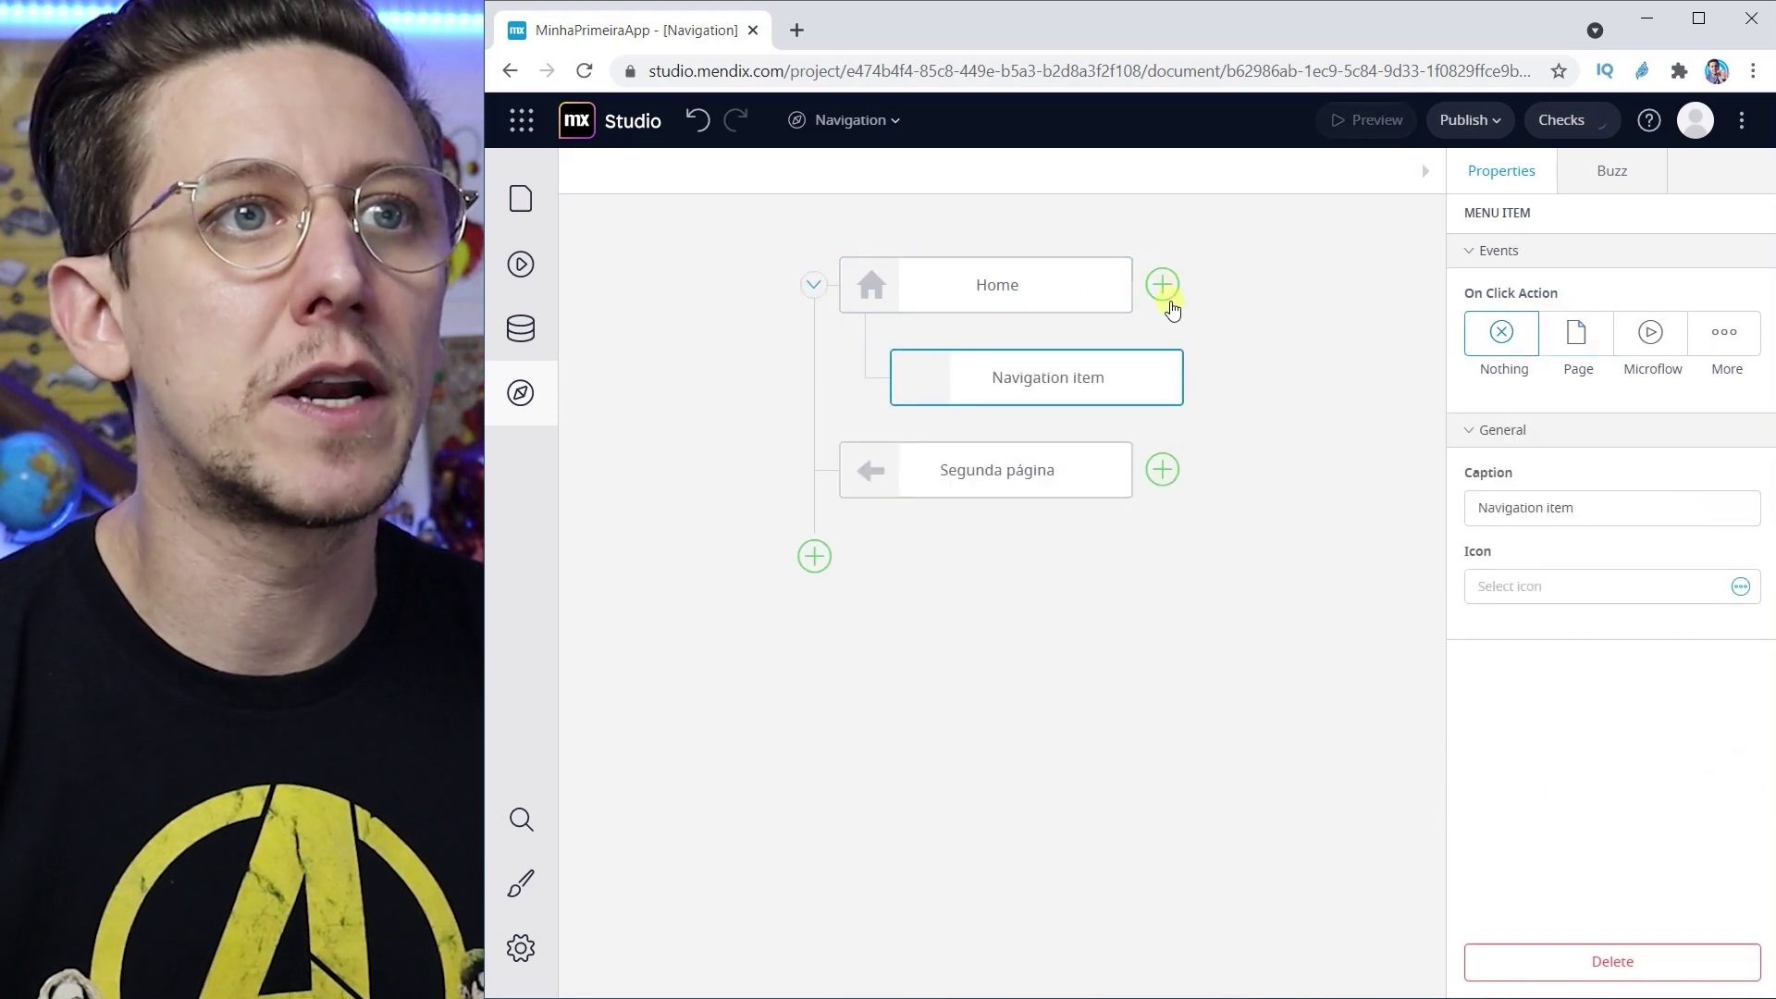
pyautogui.doubleClick(1562, 511)
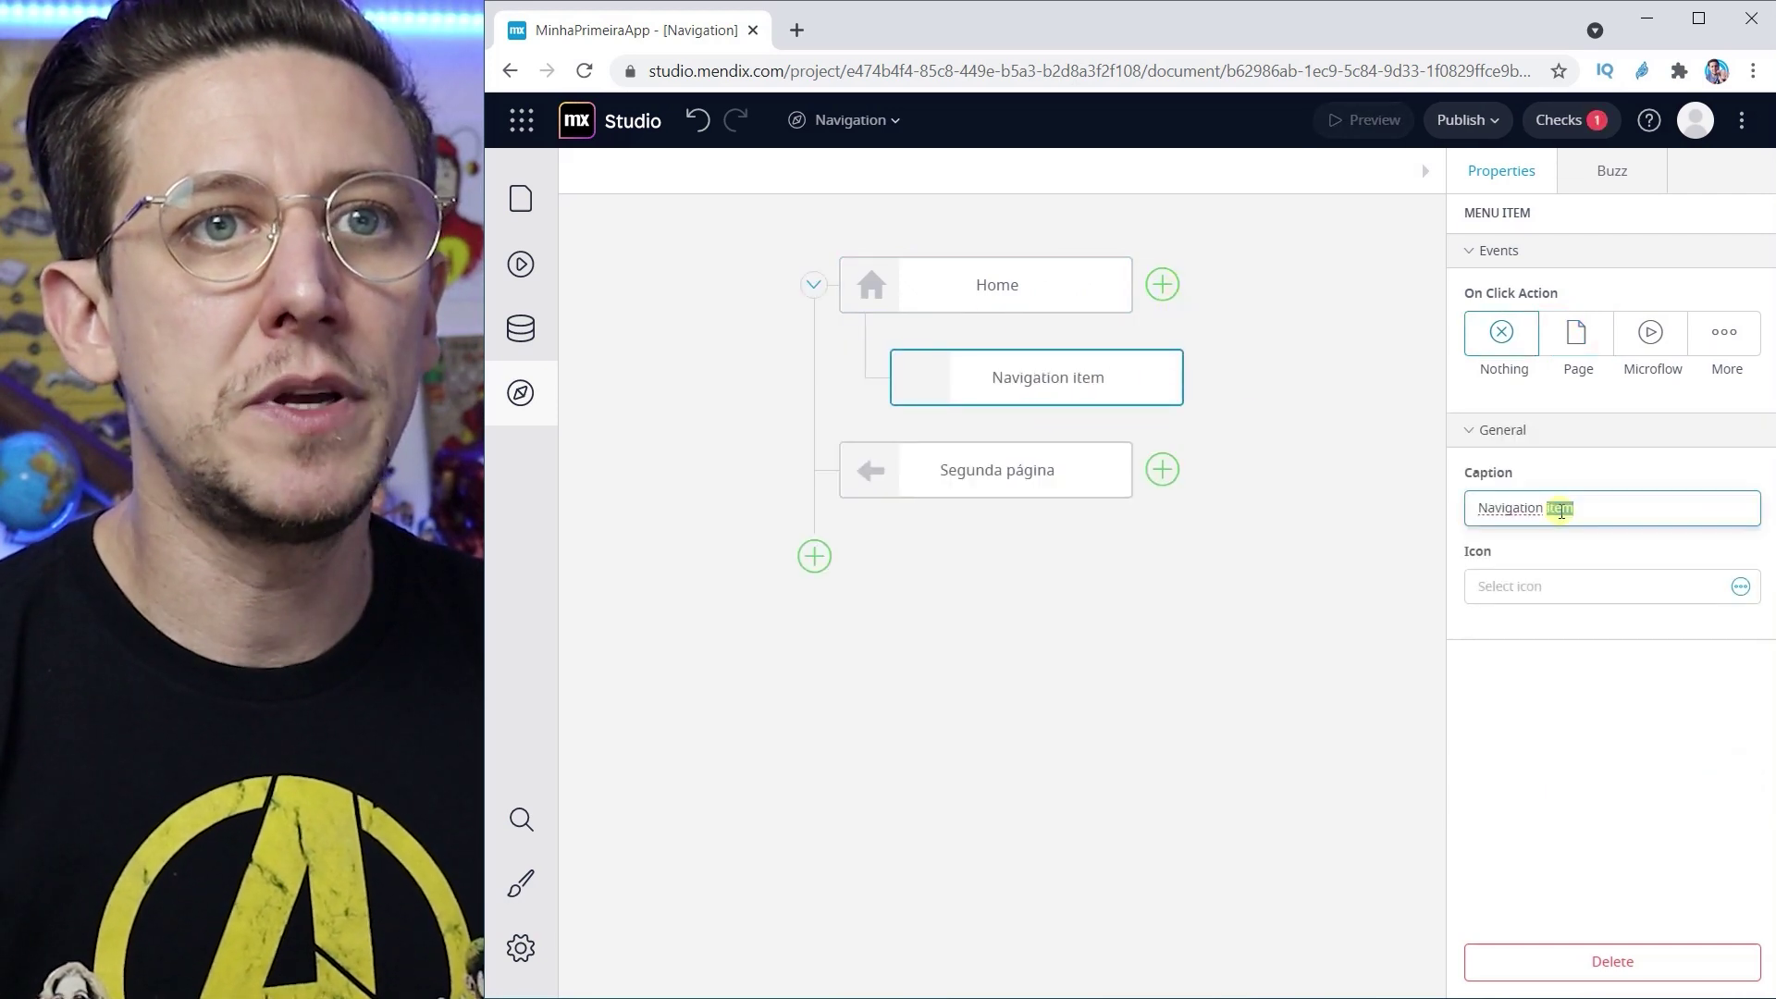
pyautogui.write('Segund')
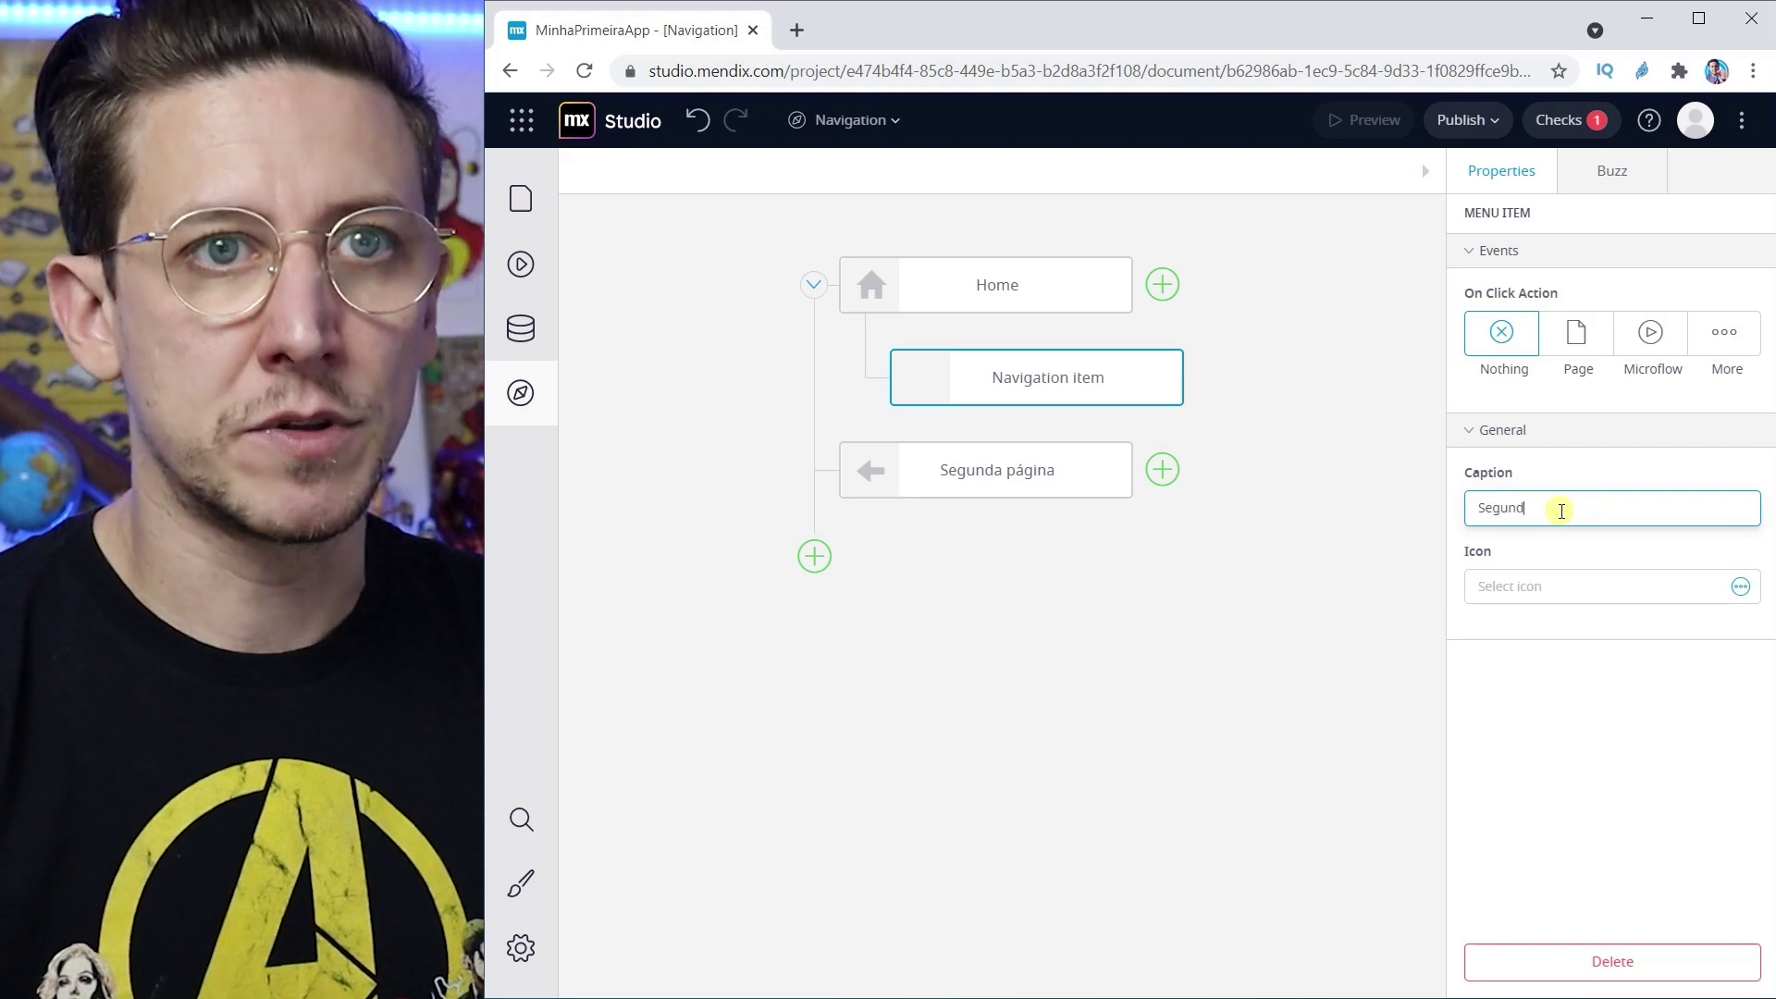
pyautogui.click(1739, 589)
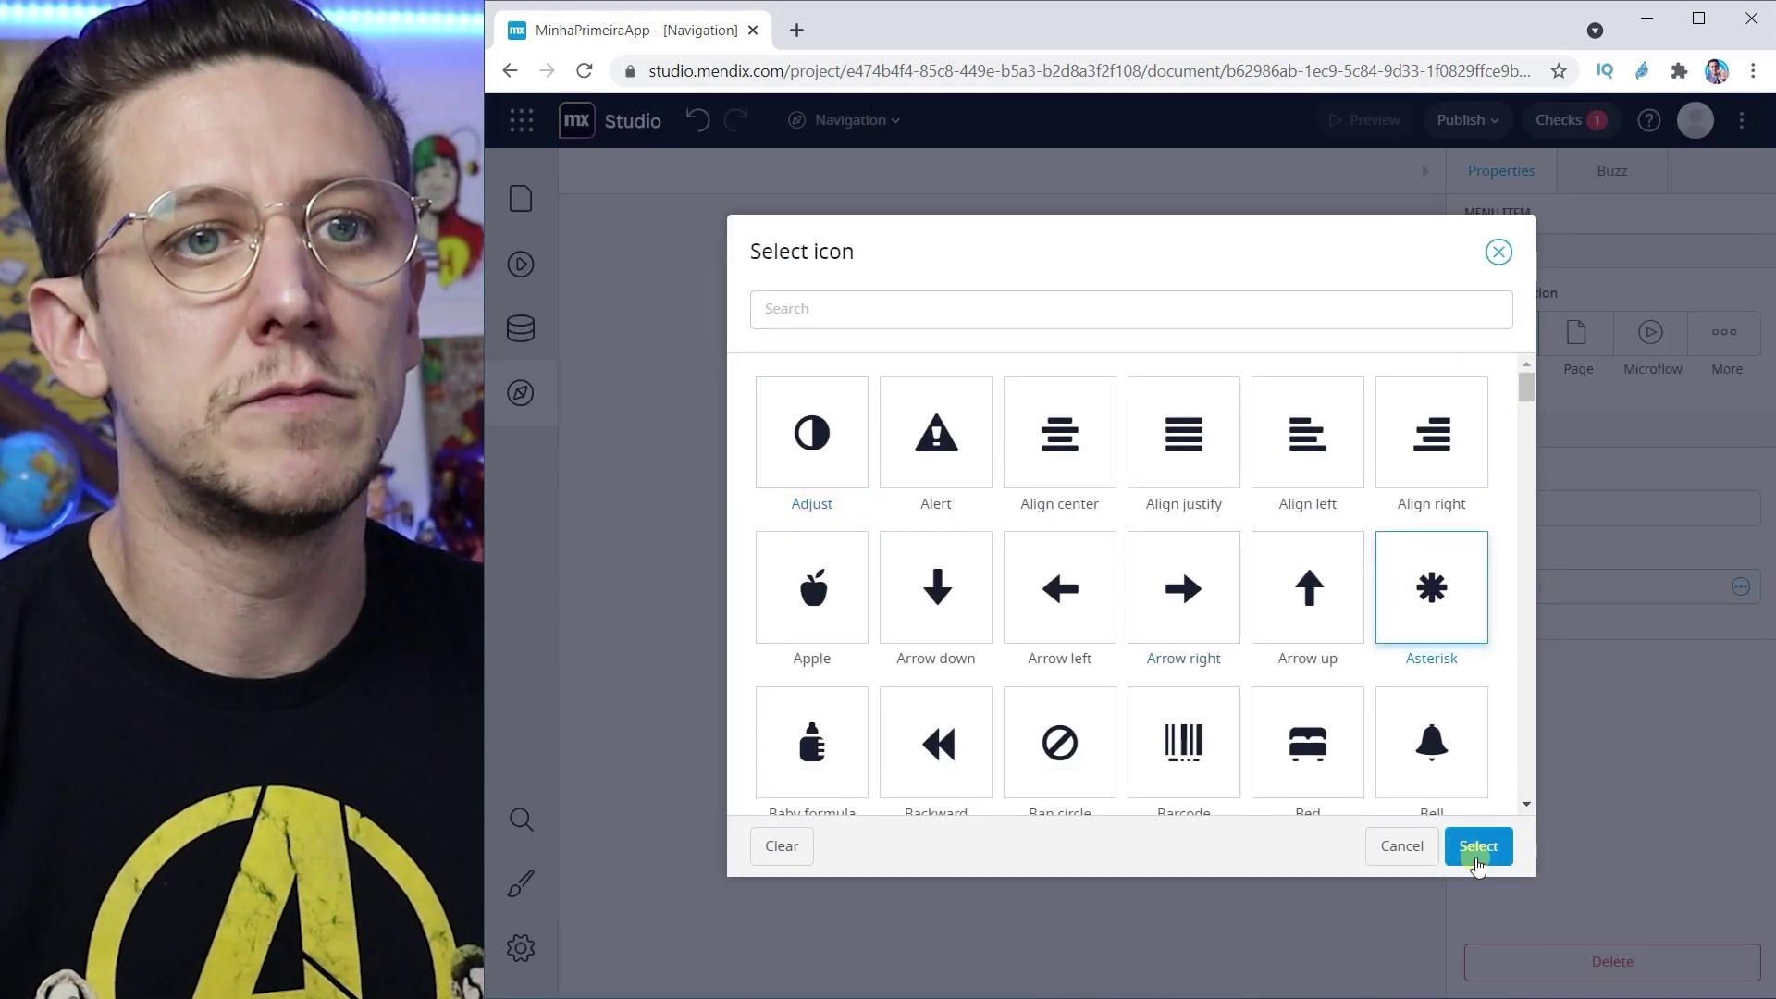
pyautogui.click(1478, 846)
# Step: Set the on-click action of the subitem under Home to open the page Segunda
pyautogui.click(1591, 350)
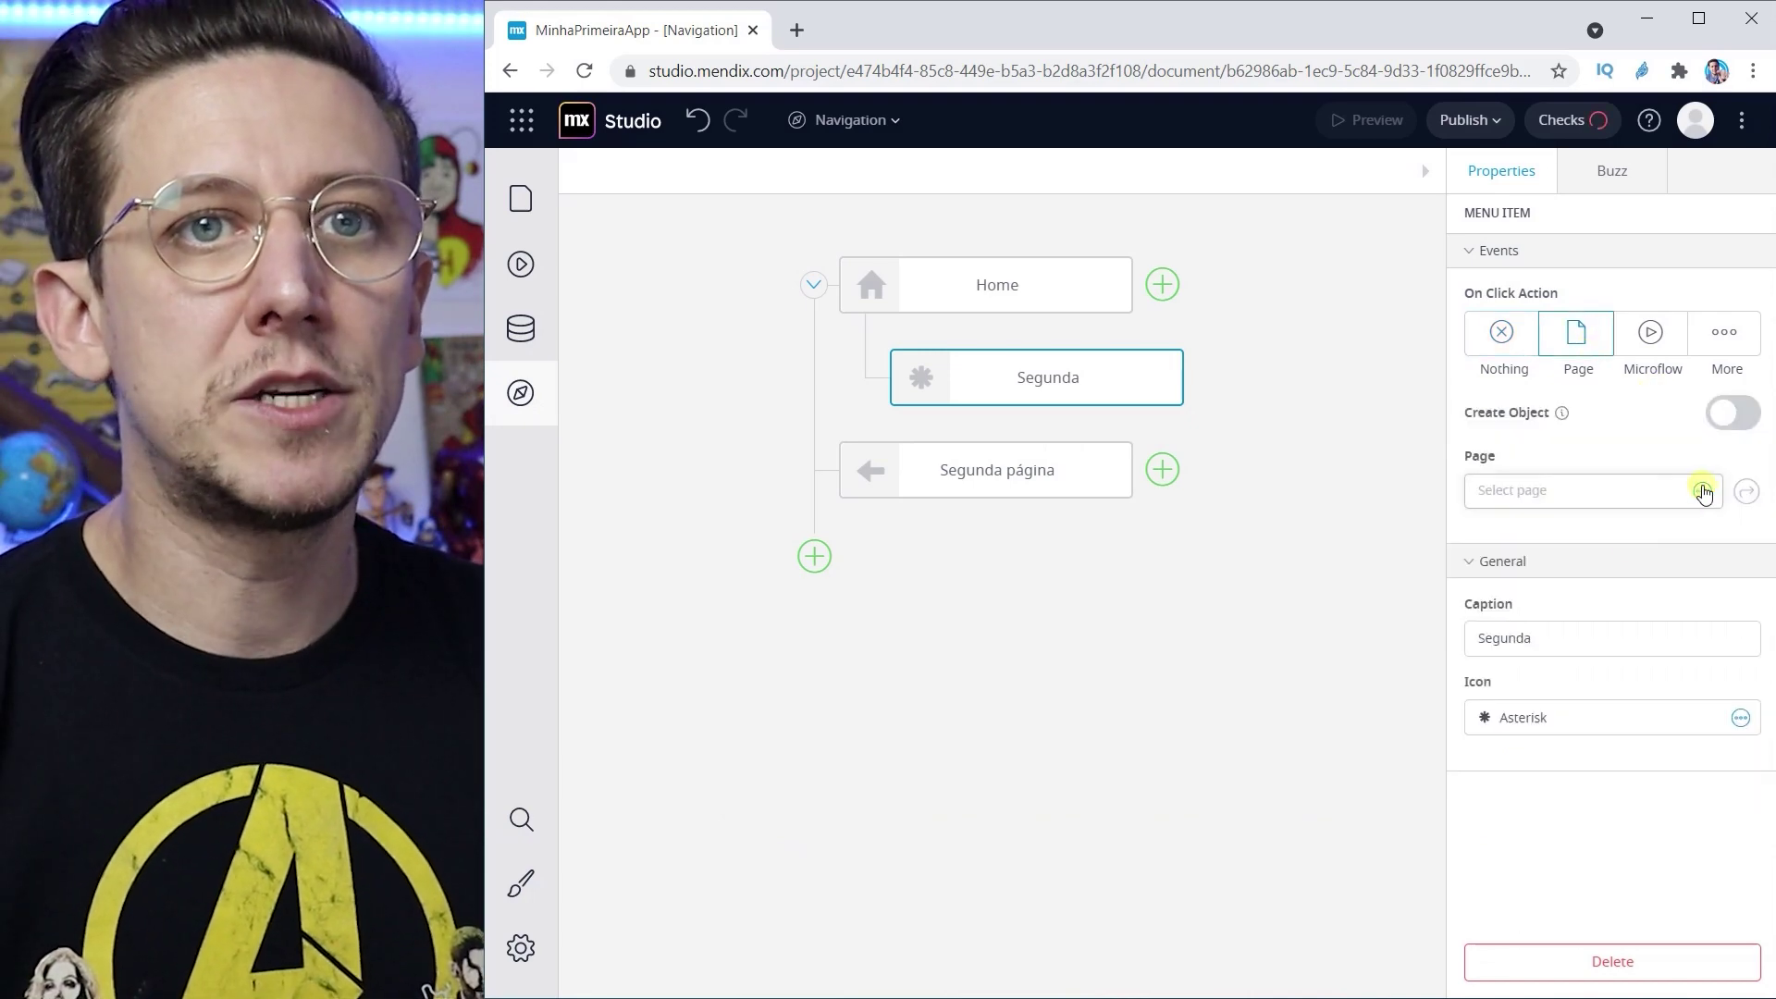
pyautogui.click(1703, 492)
pyautogui.click(1006, 450)
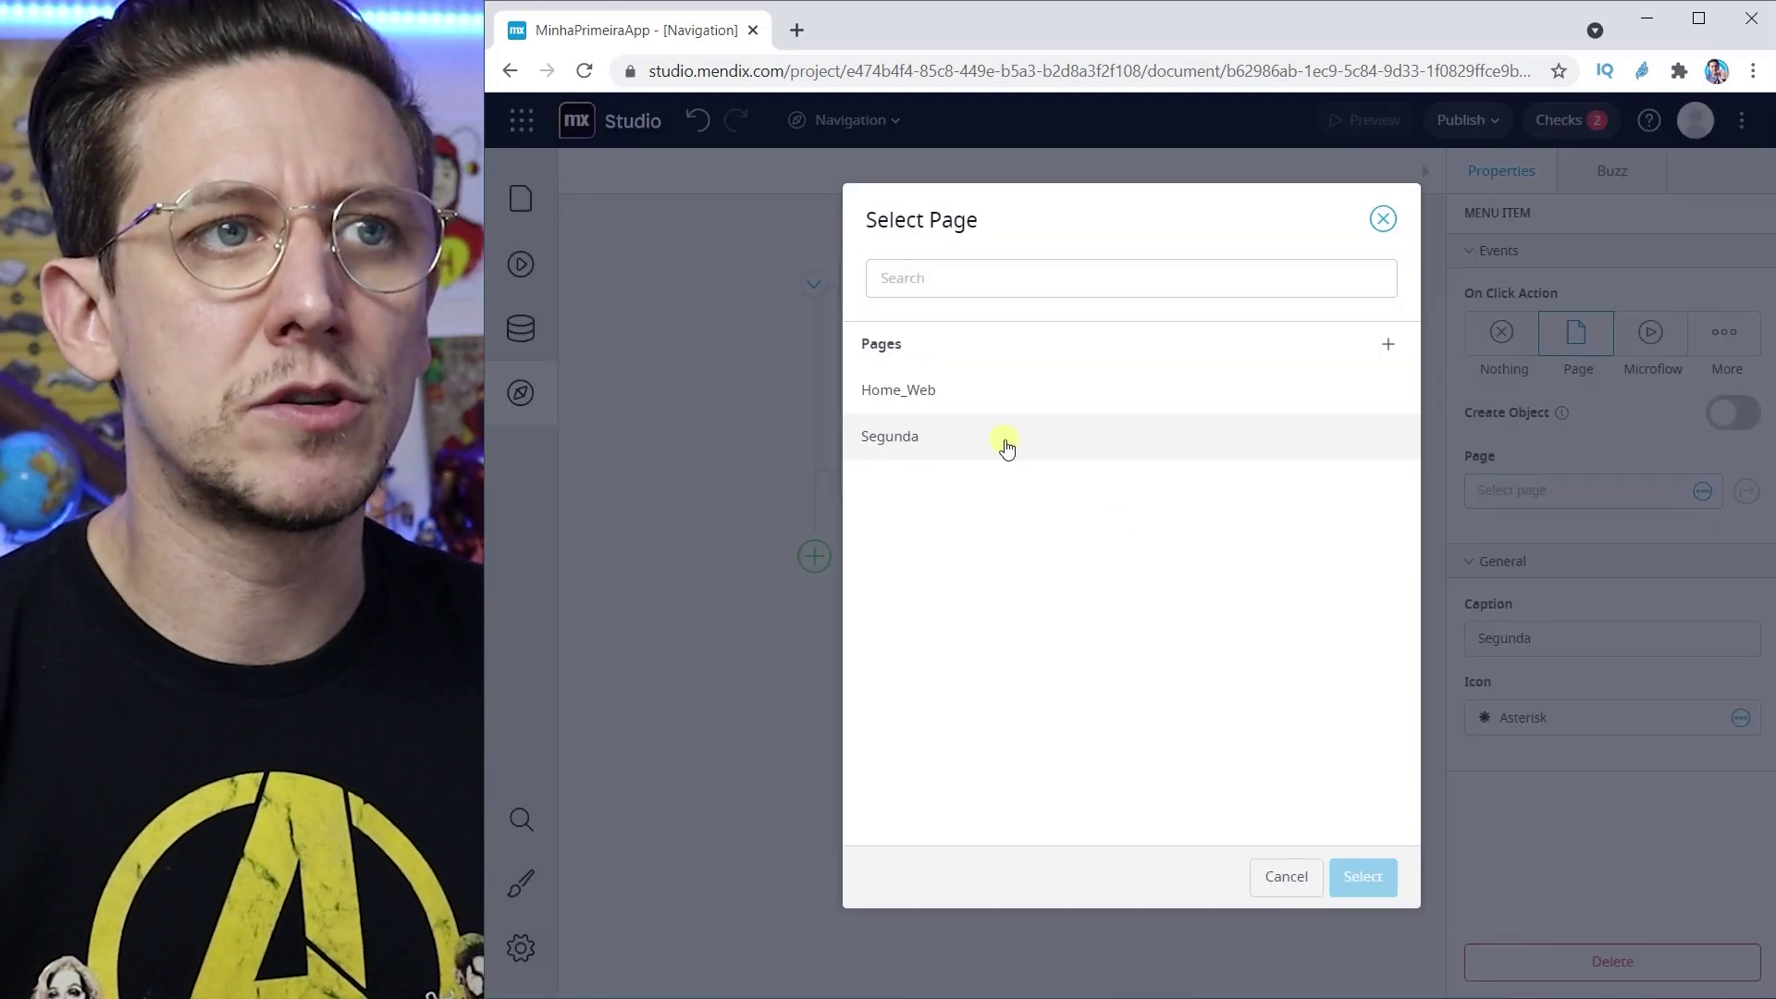
pyautogui.click(1362, 877)
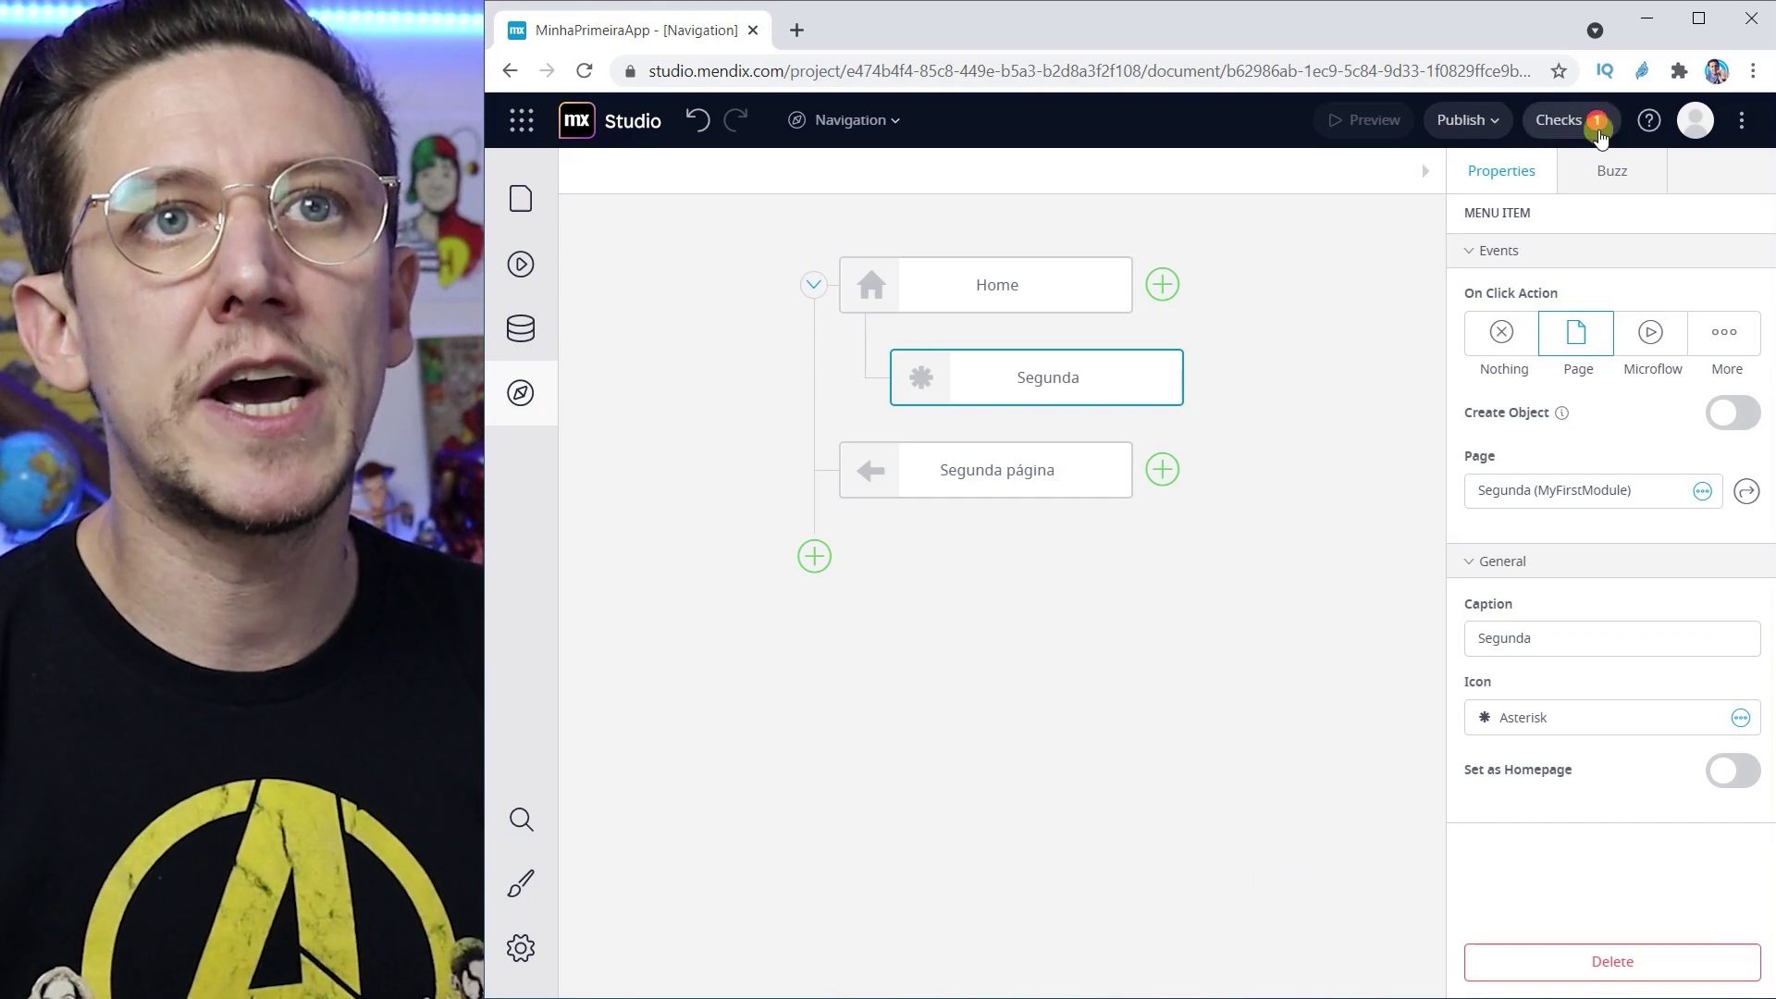
# Step: Inspect the consistency error on the Home item and delete the Segunda subitem beneath it
pyautogui.click(1550, 123)
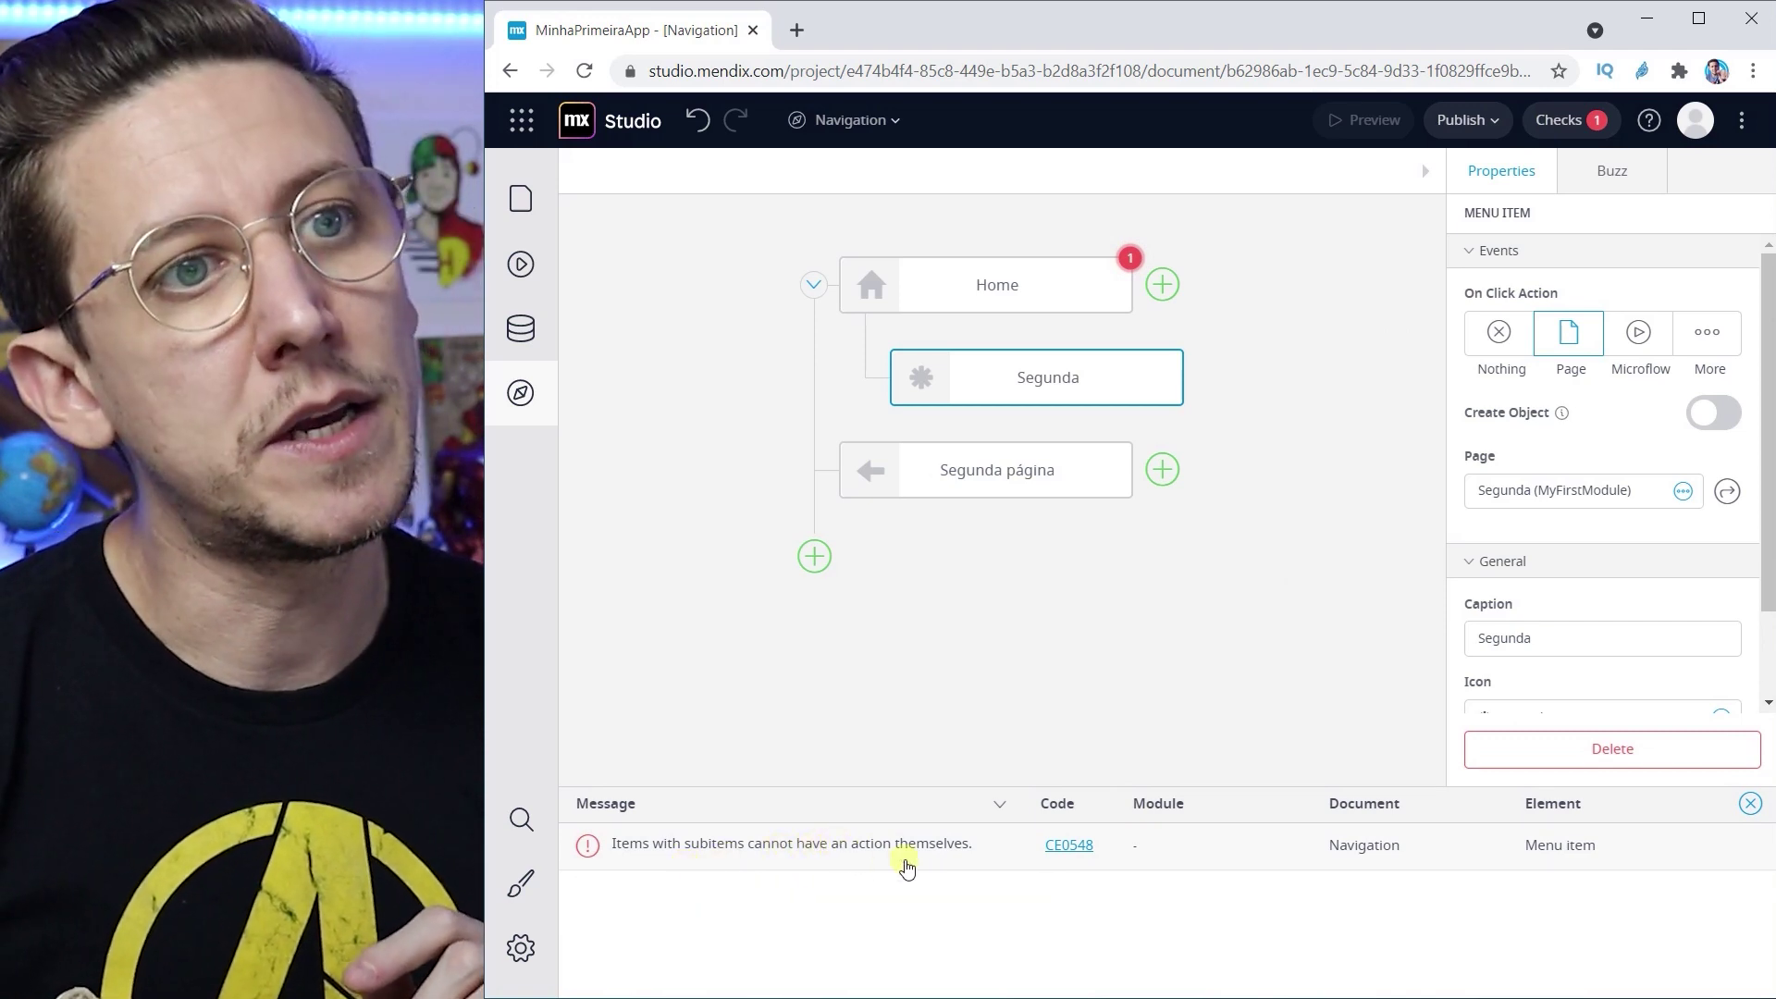
pyautogui.click(944, 847)
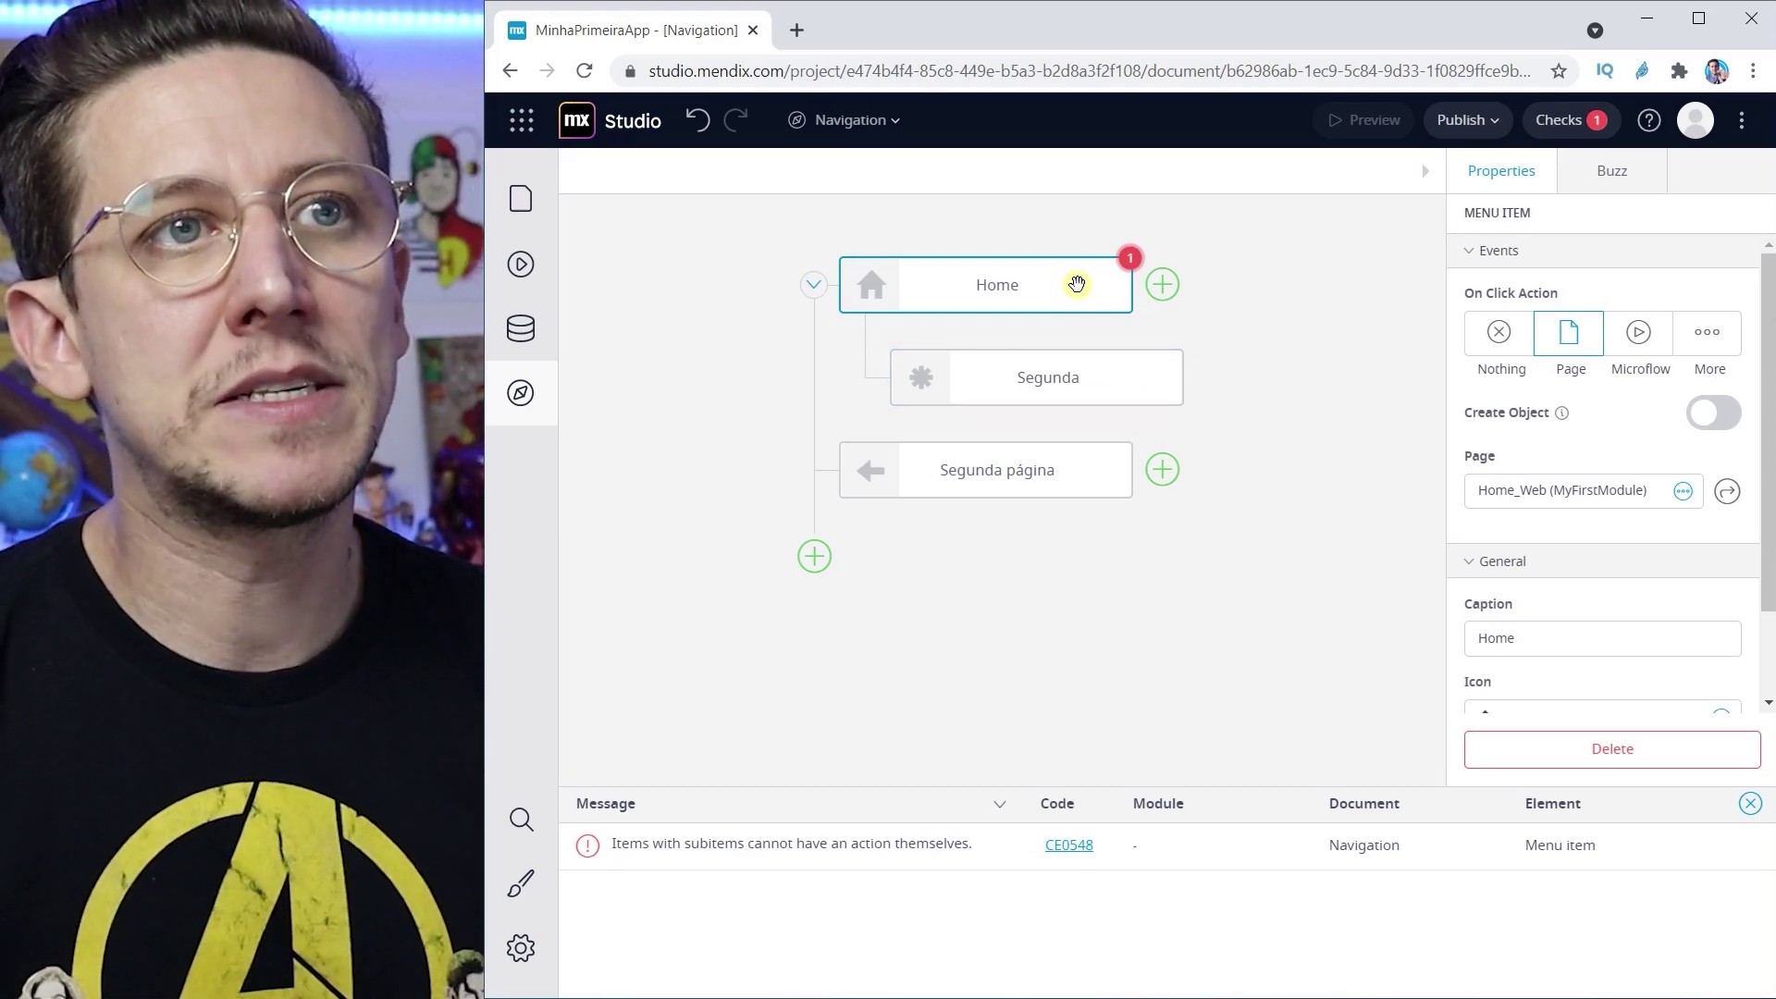
pyautogui.click(1150, 381)
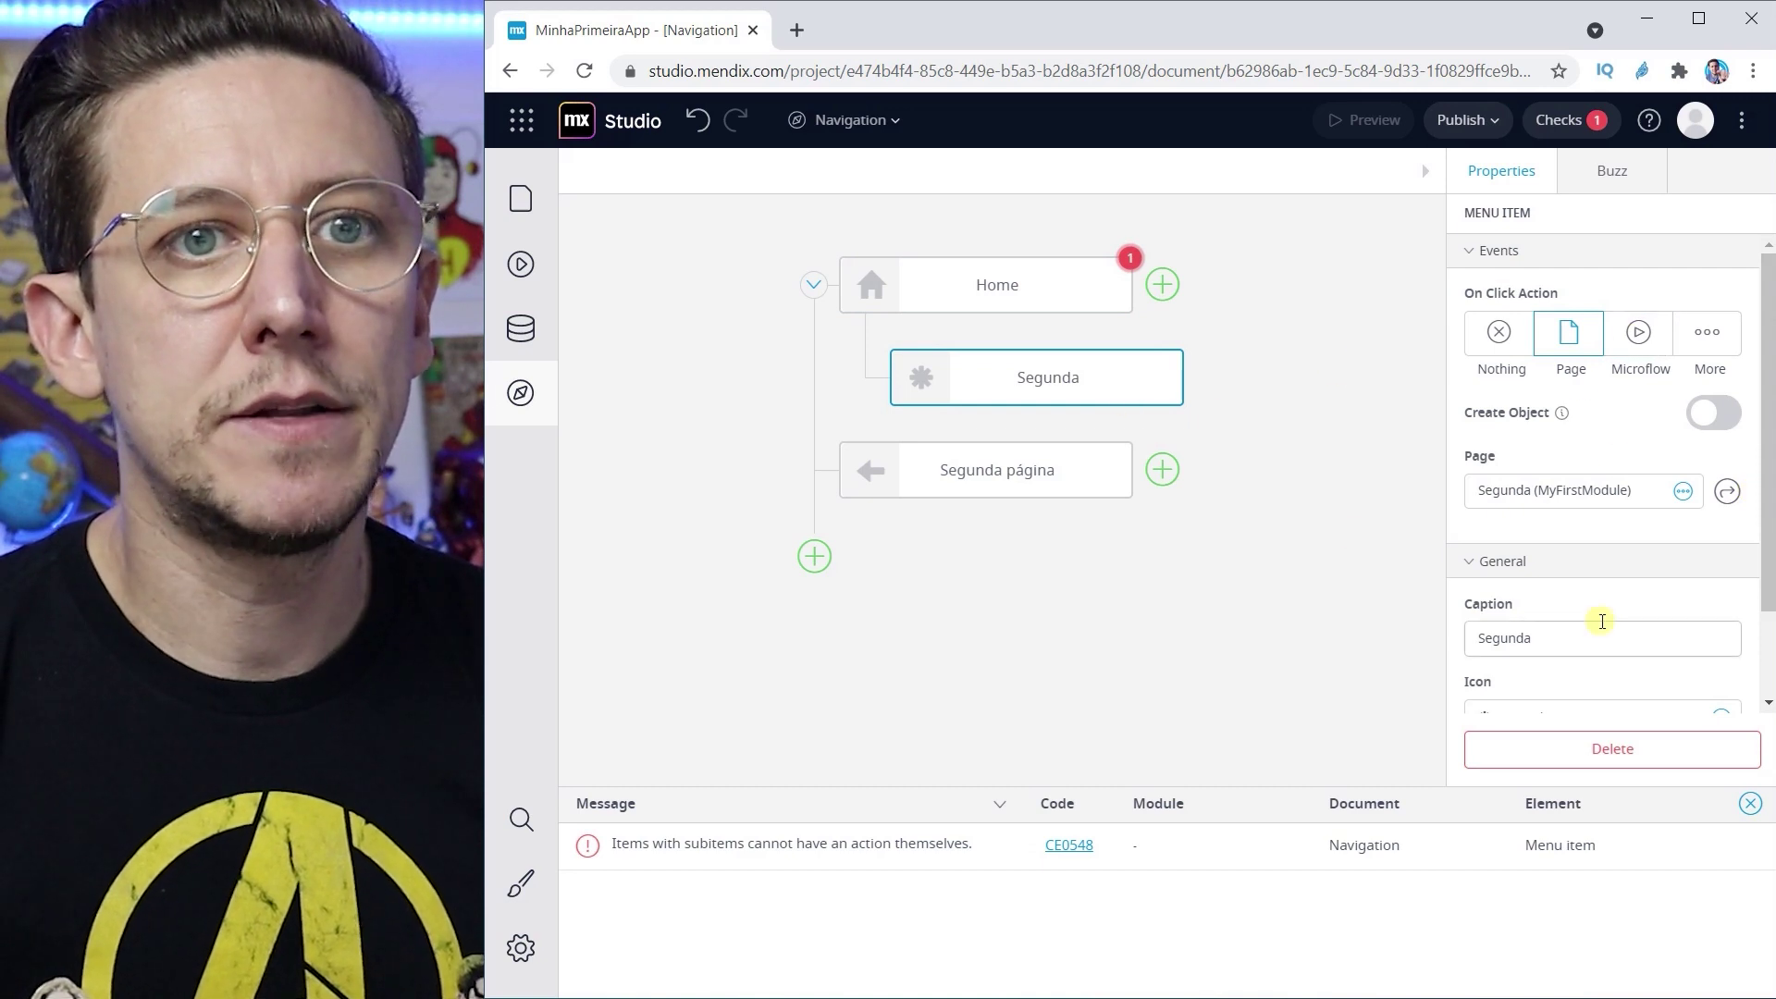
pyautogui.click(1600, 747)
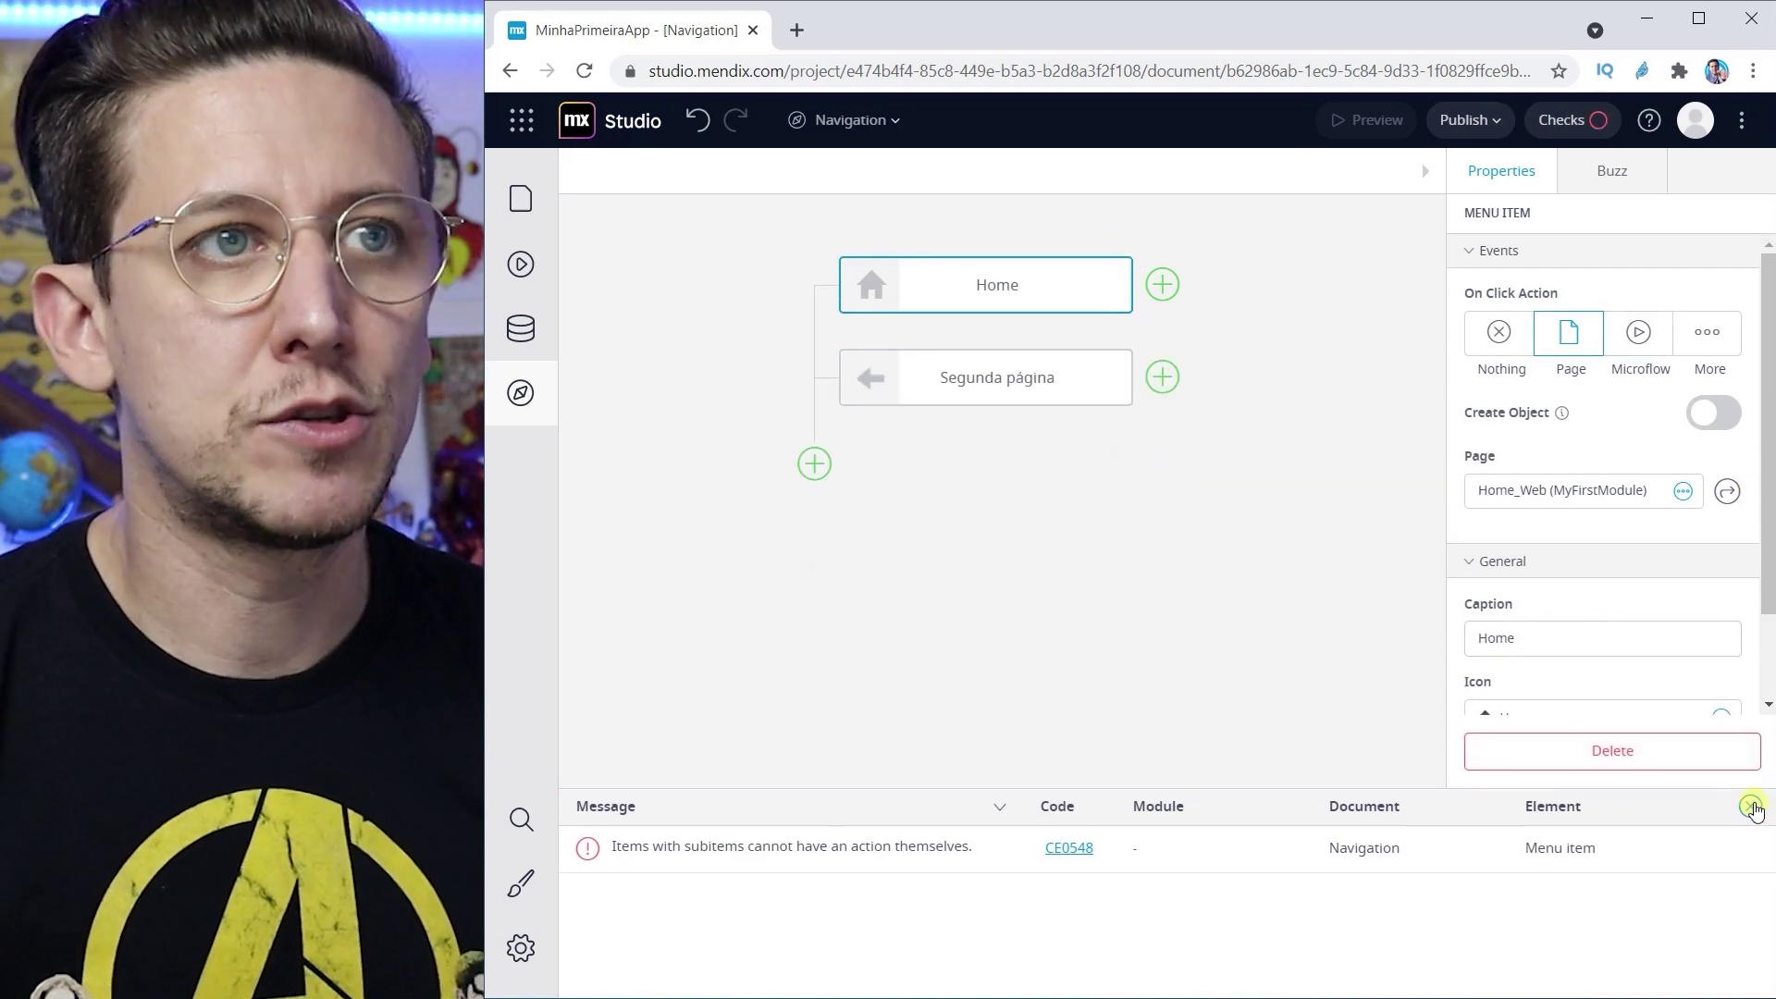
pyautogui.click(1751, 803)
# Step: Add a third top-level menu item below Segunda página and caption it Sub
pyautogui.click(814, 464)
pyautogui.doubleClick(1523, 507)
pyautogui.write('Sub')
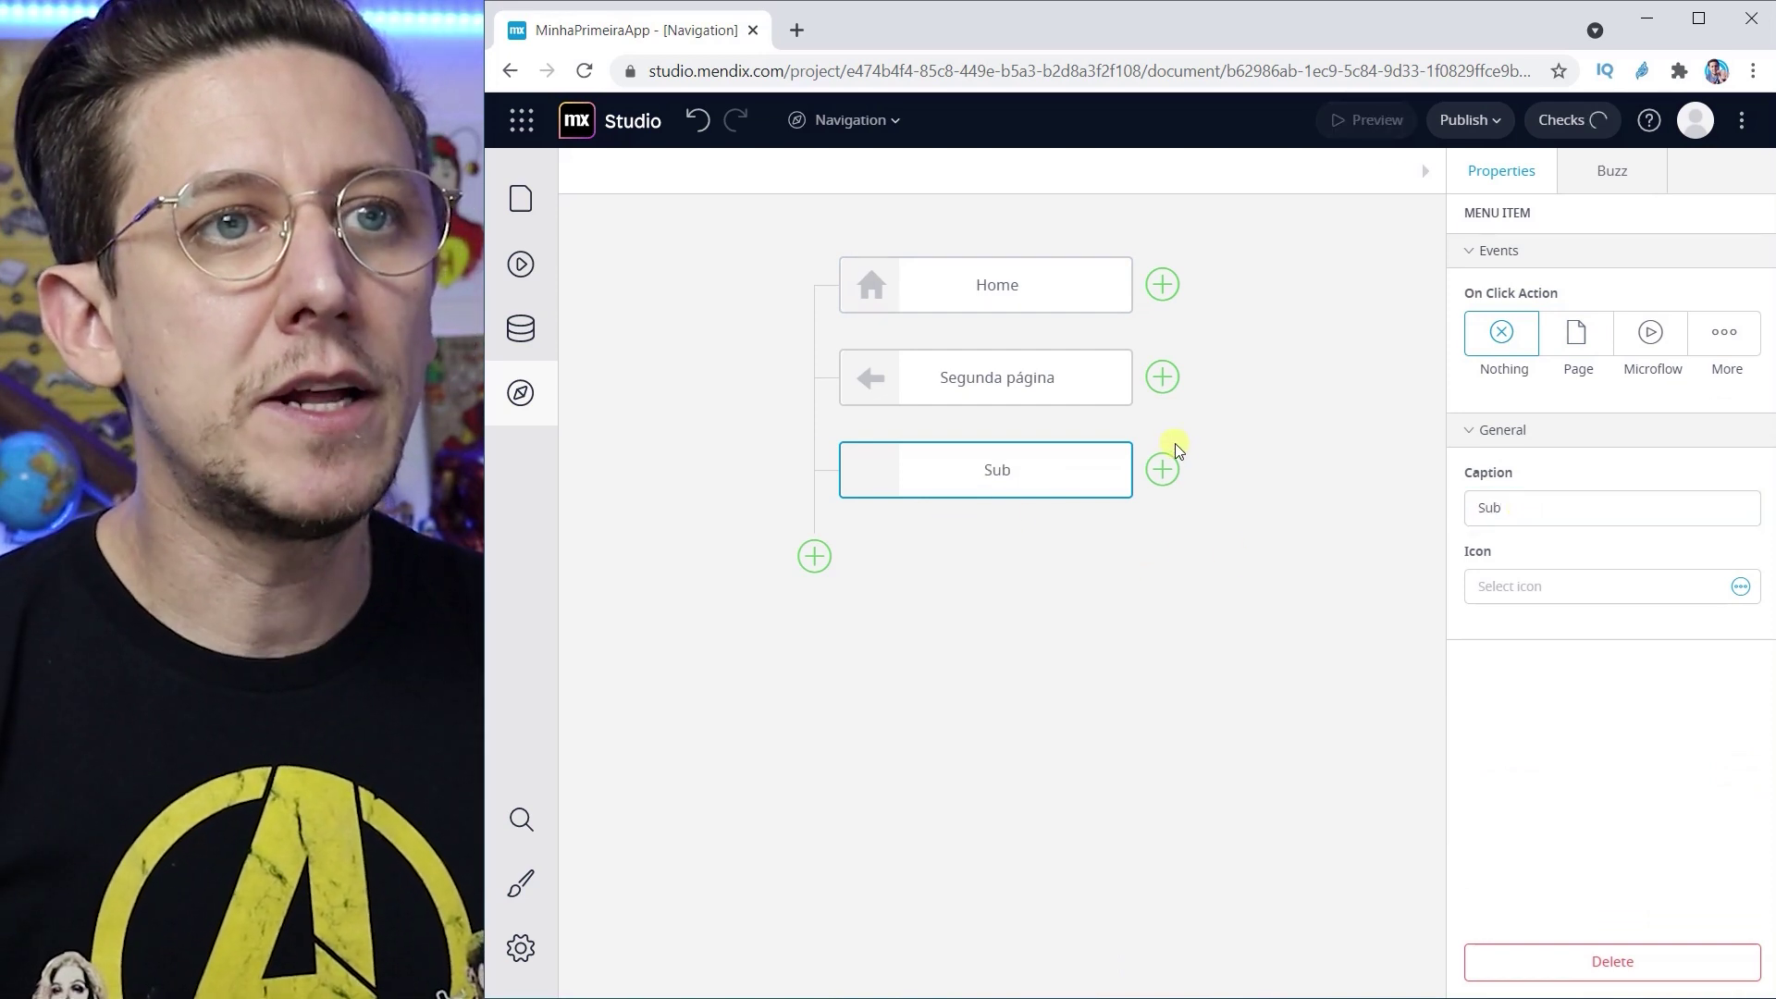
# Step: Add a subitem under Sub, caption it Segunda and make it open the page Segunda
pyautogui.click(1164, 469)
pyautogui.doubleClick(1528, 518)
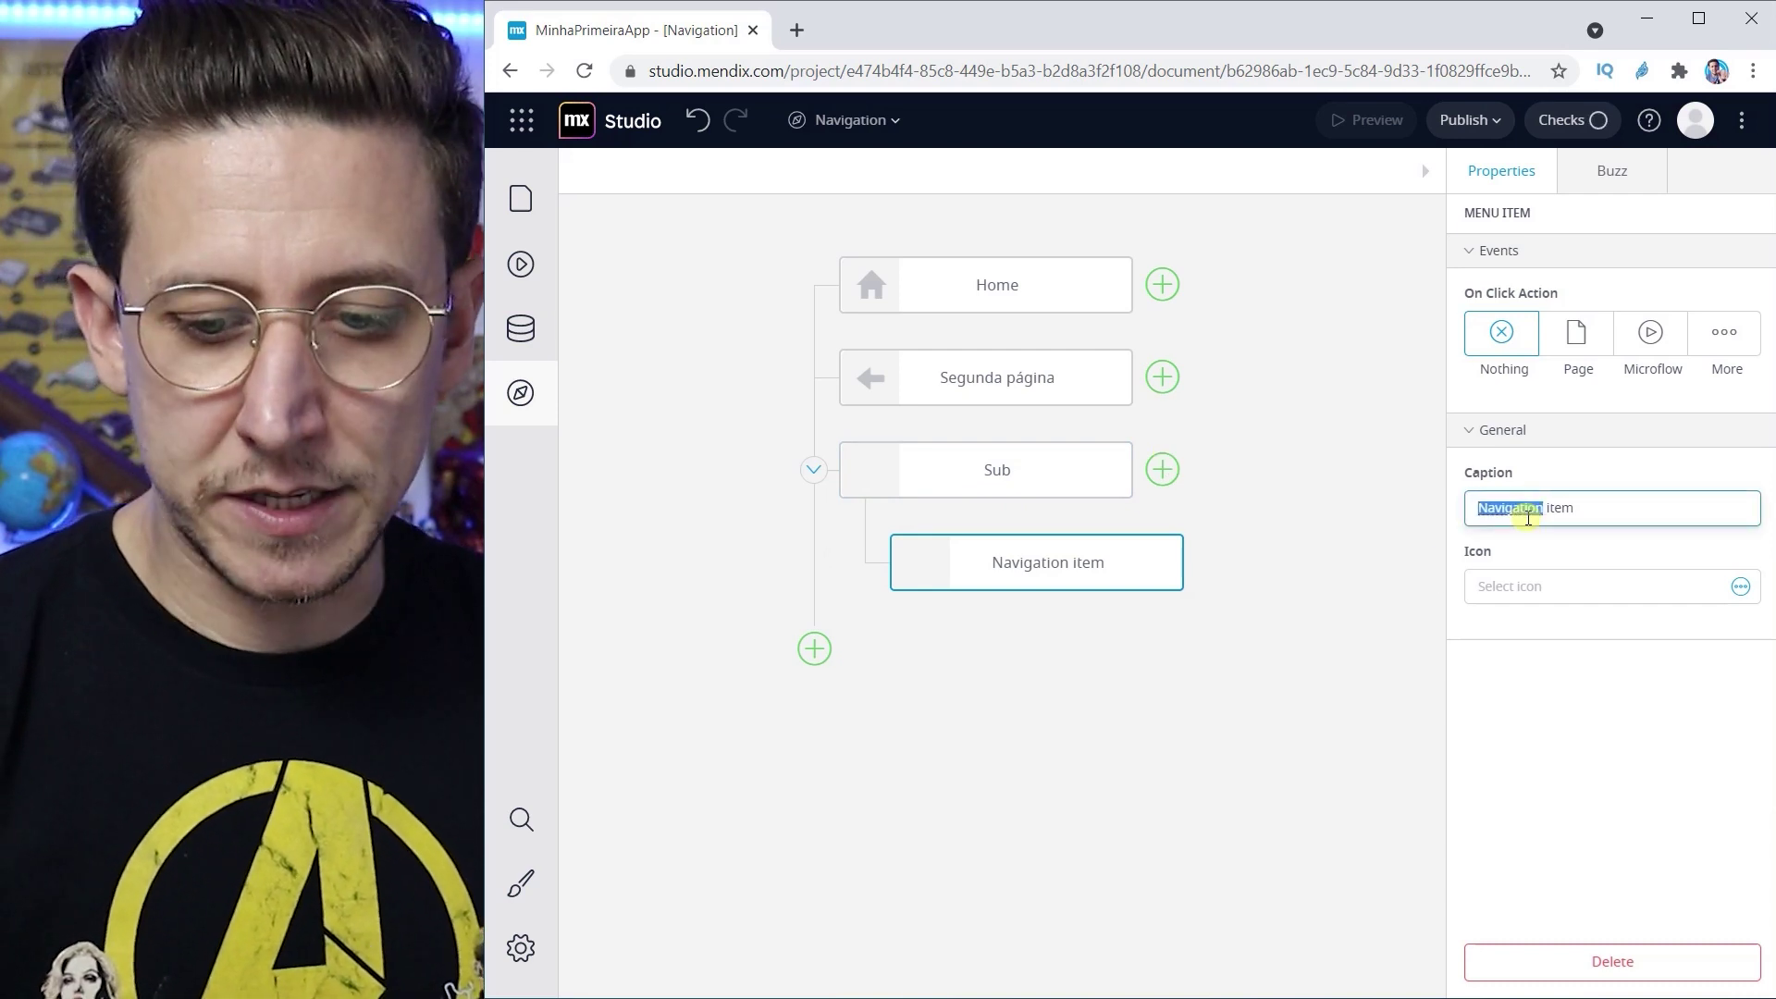
pyautogui.tripleClick(1529, 517)
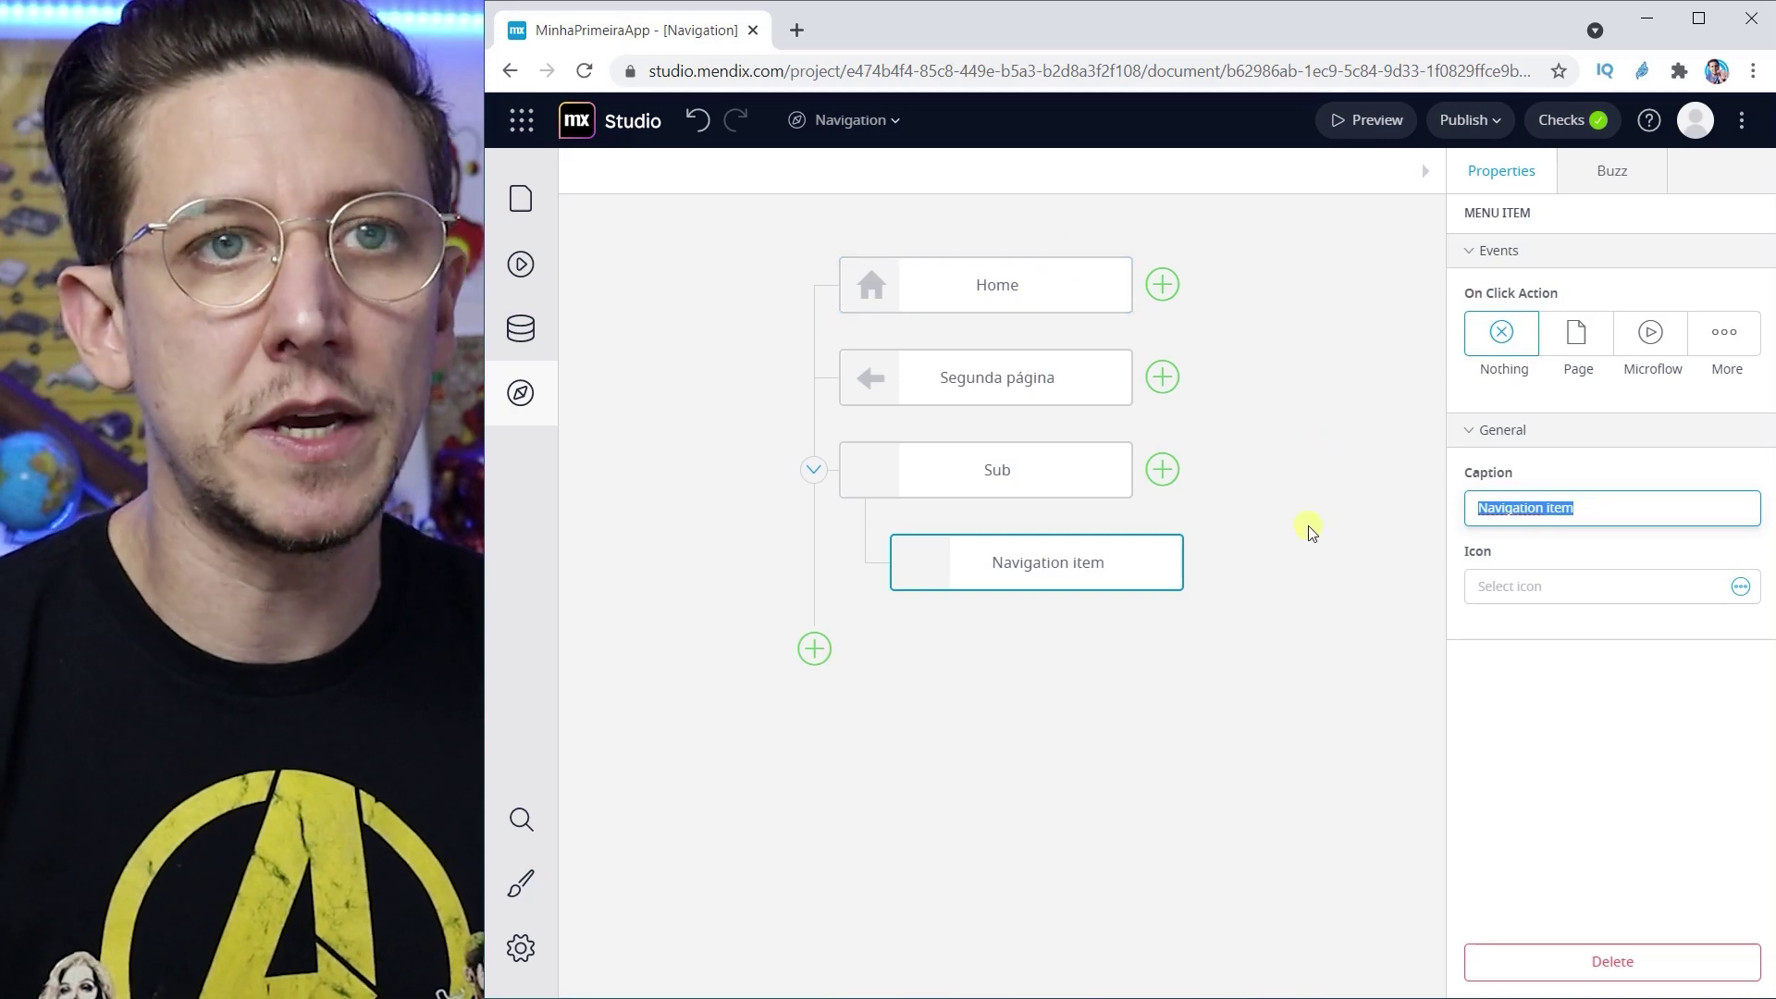
pyautogui.write('Segunda')
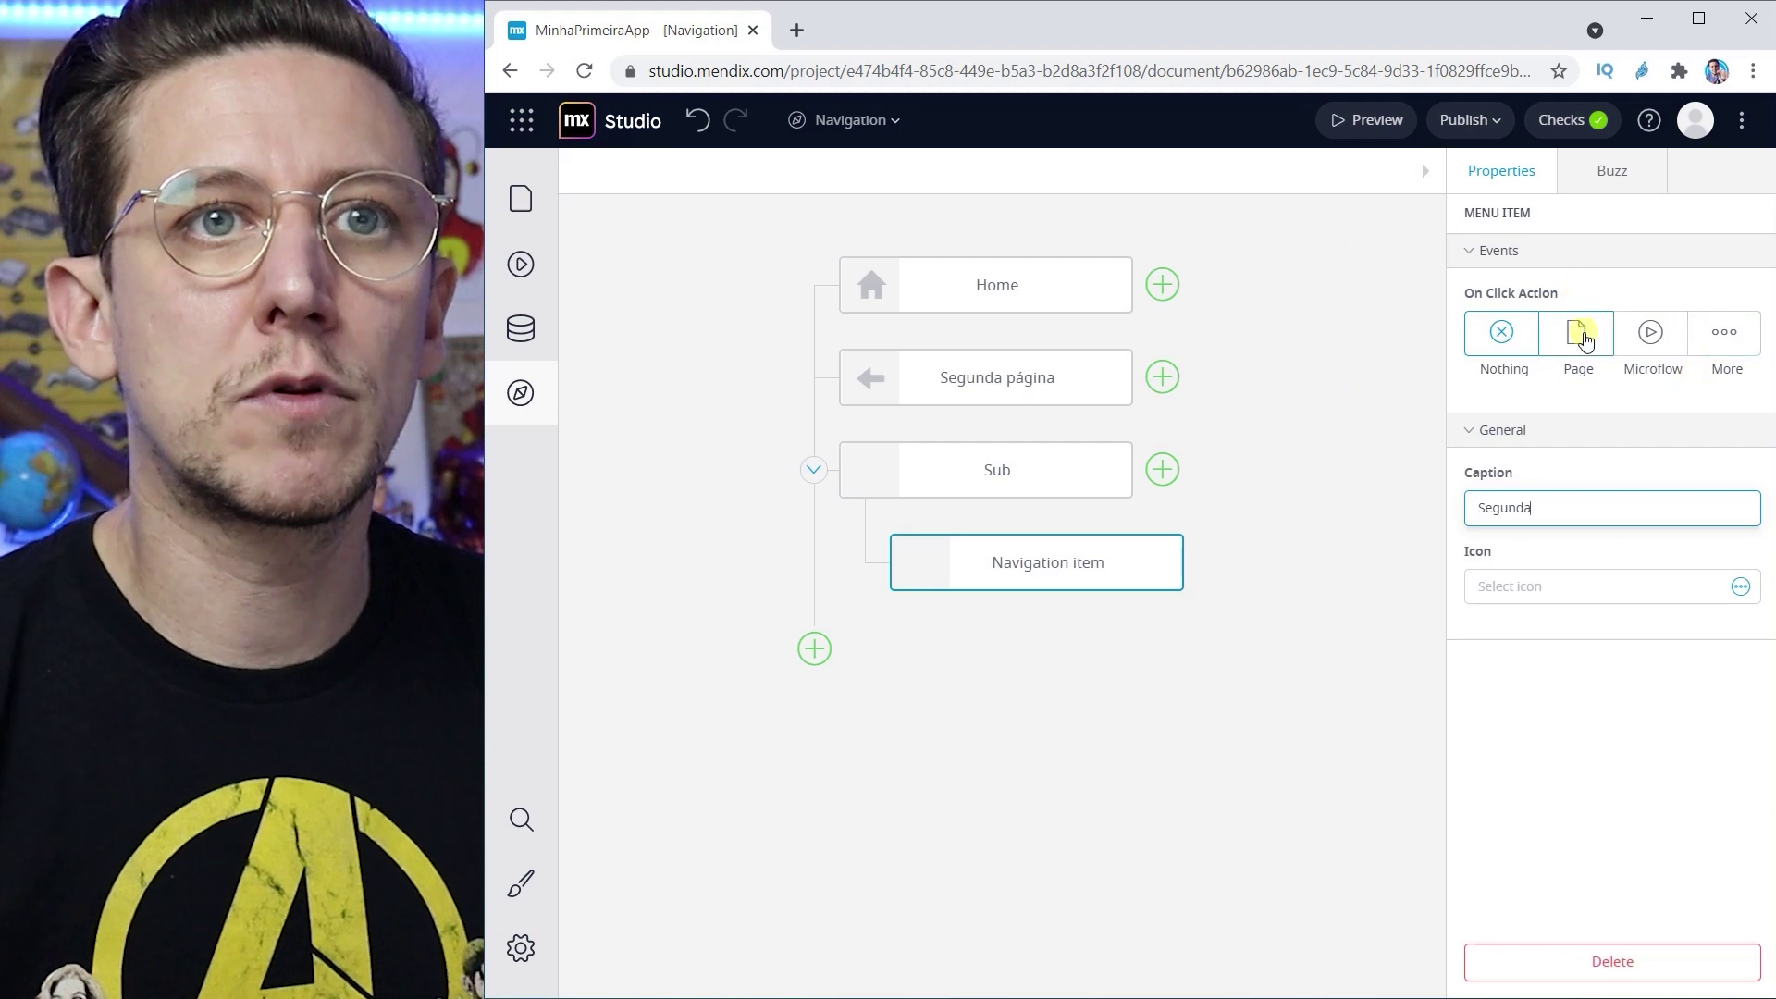
pyautogui.click(1577, 335)
pyautogui.click(1700, 492)
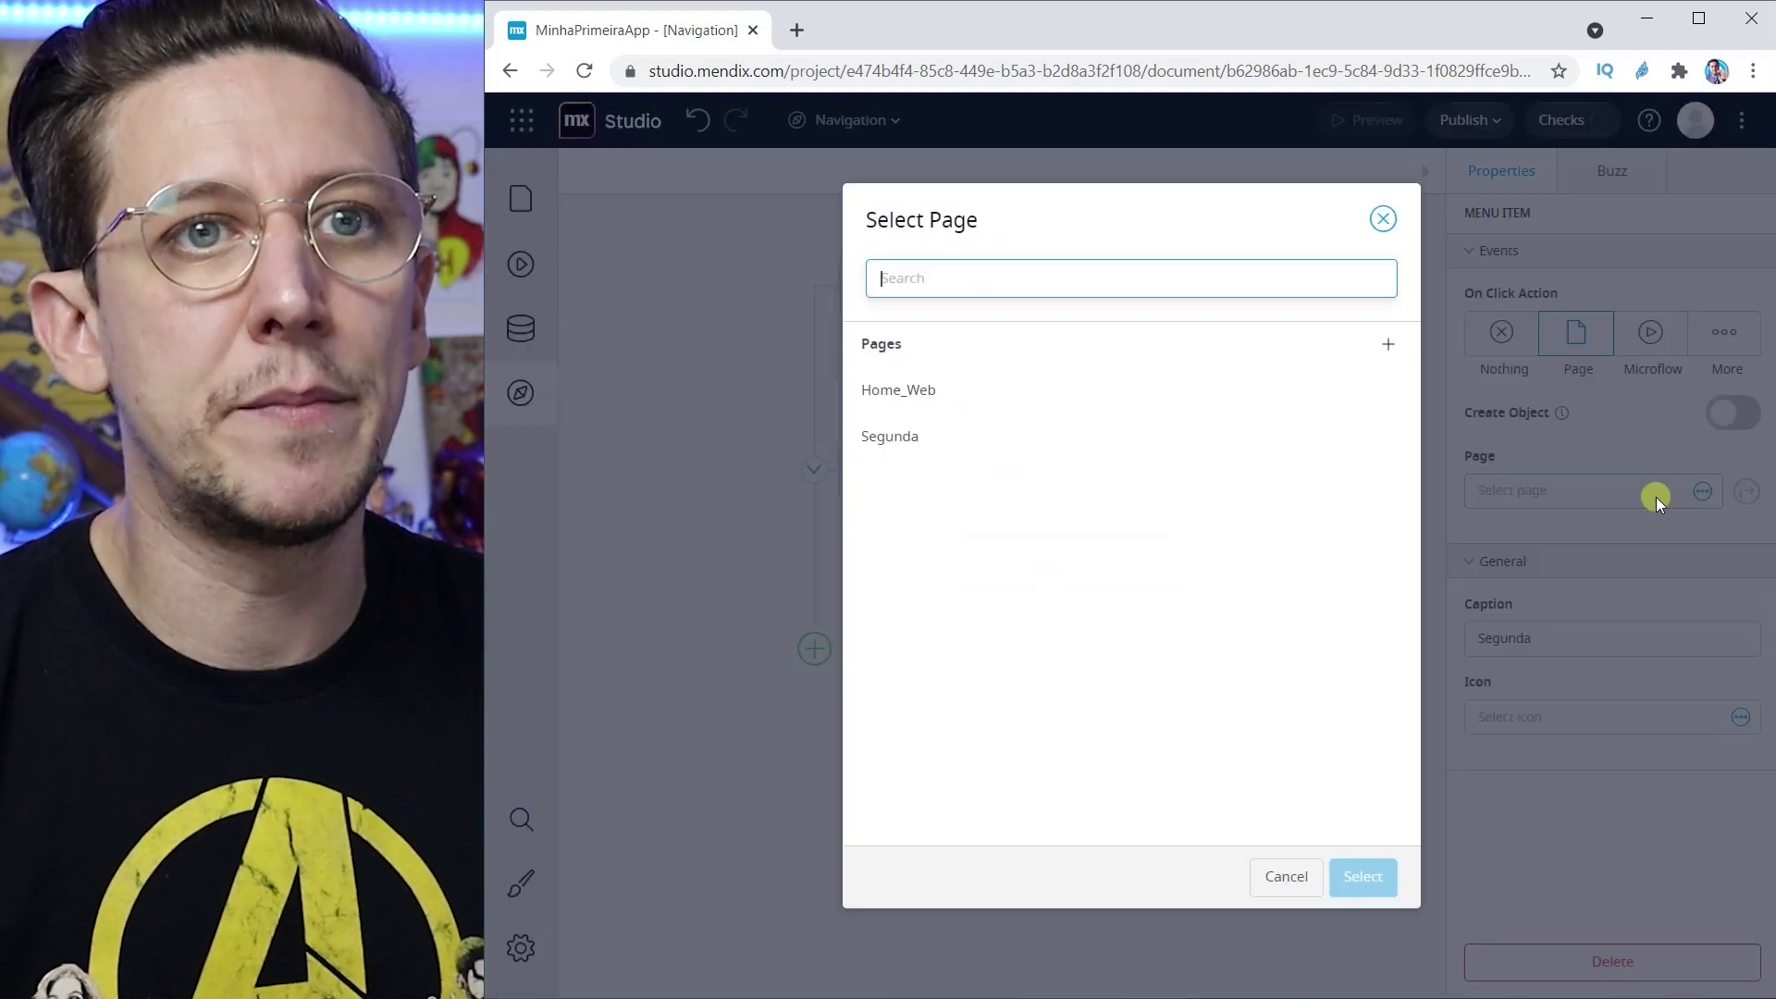
pyautogui.click(1009, 465)
pyautogui.click(1360, 876)
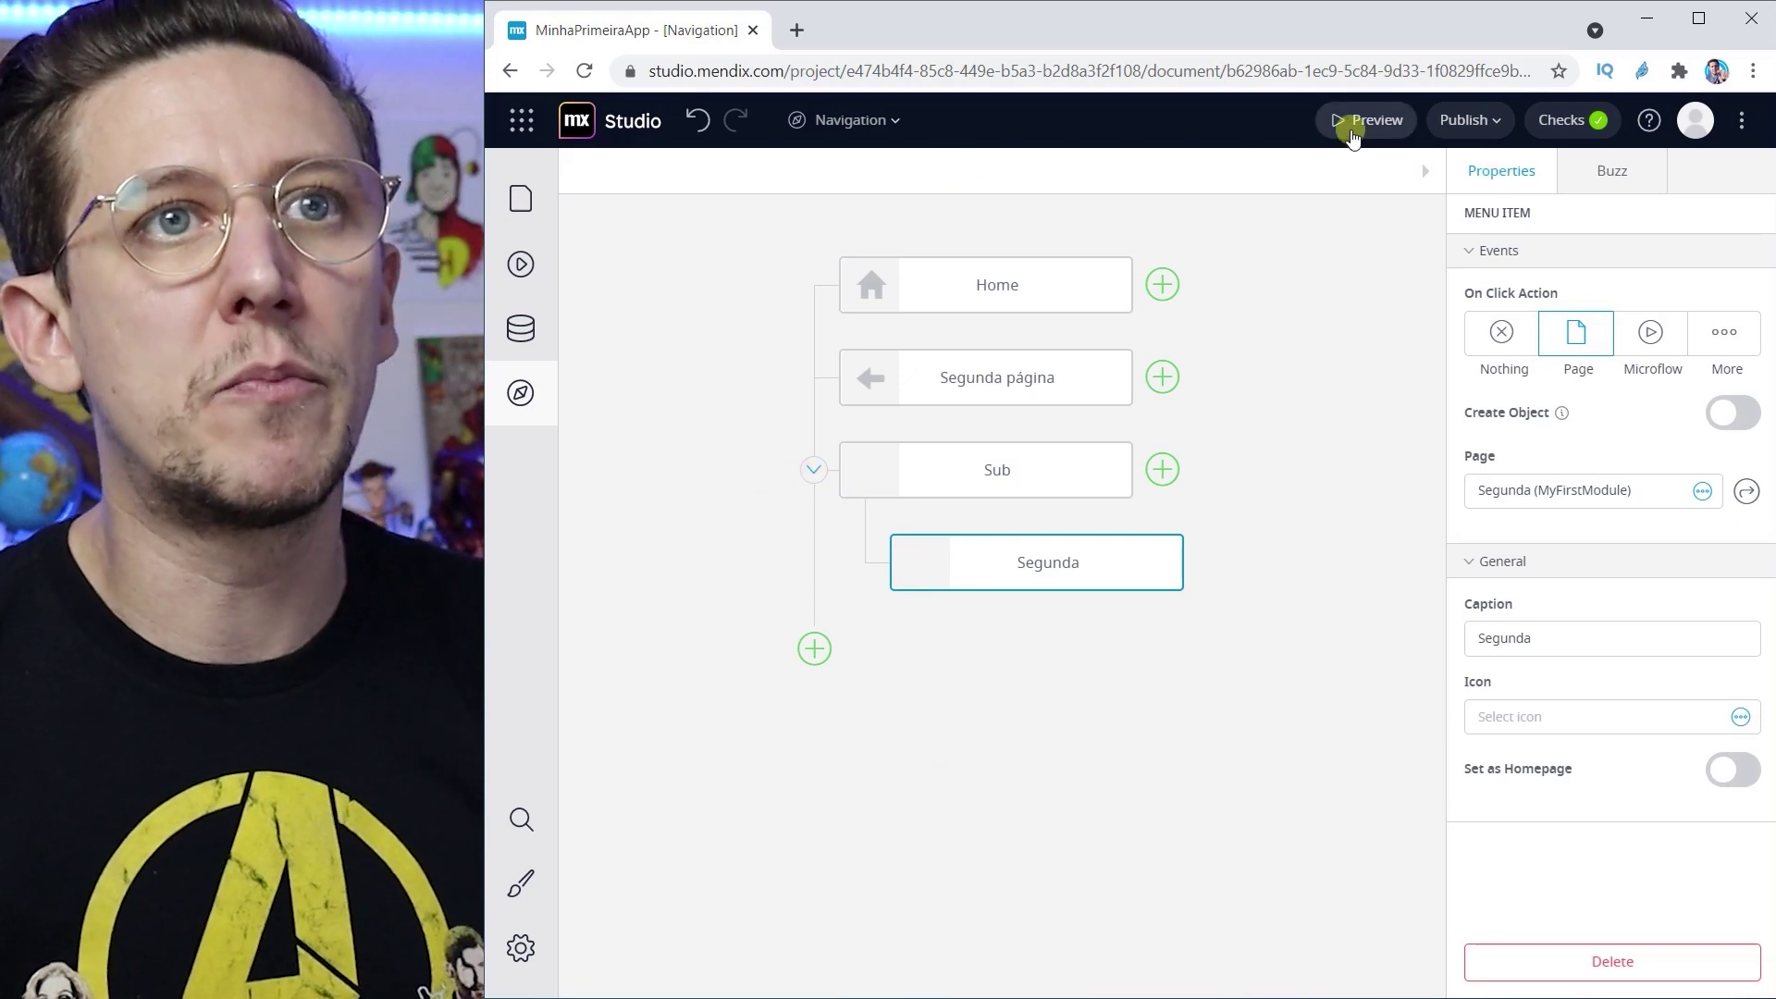
# Step: Preview the app, check the Sub submenu and the content of Tabs 1 and 2 on Segunda página, and return to the editor
pyautogui.click(1355, 122)
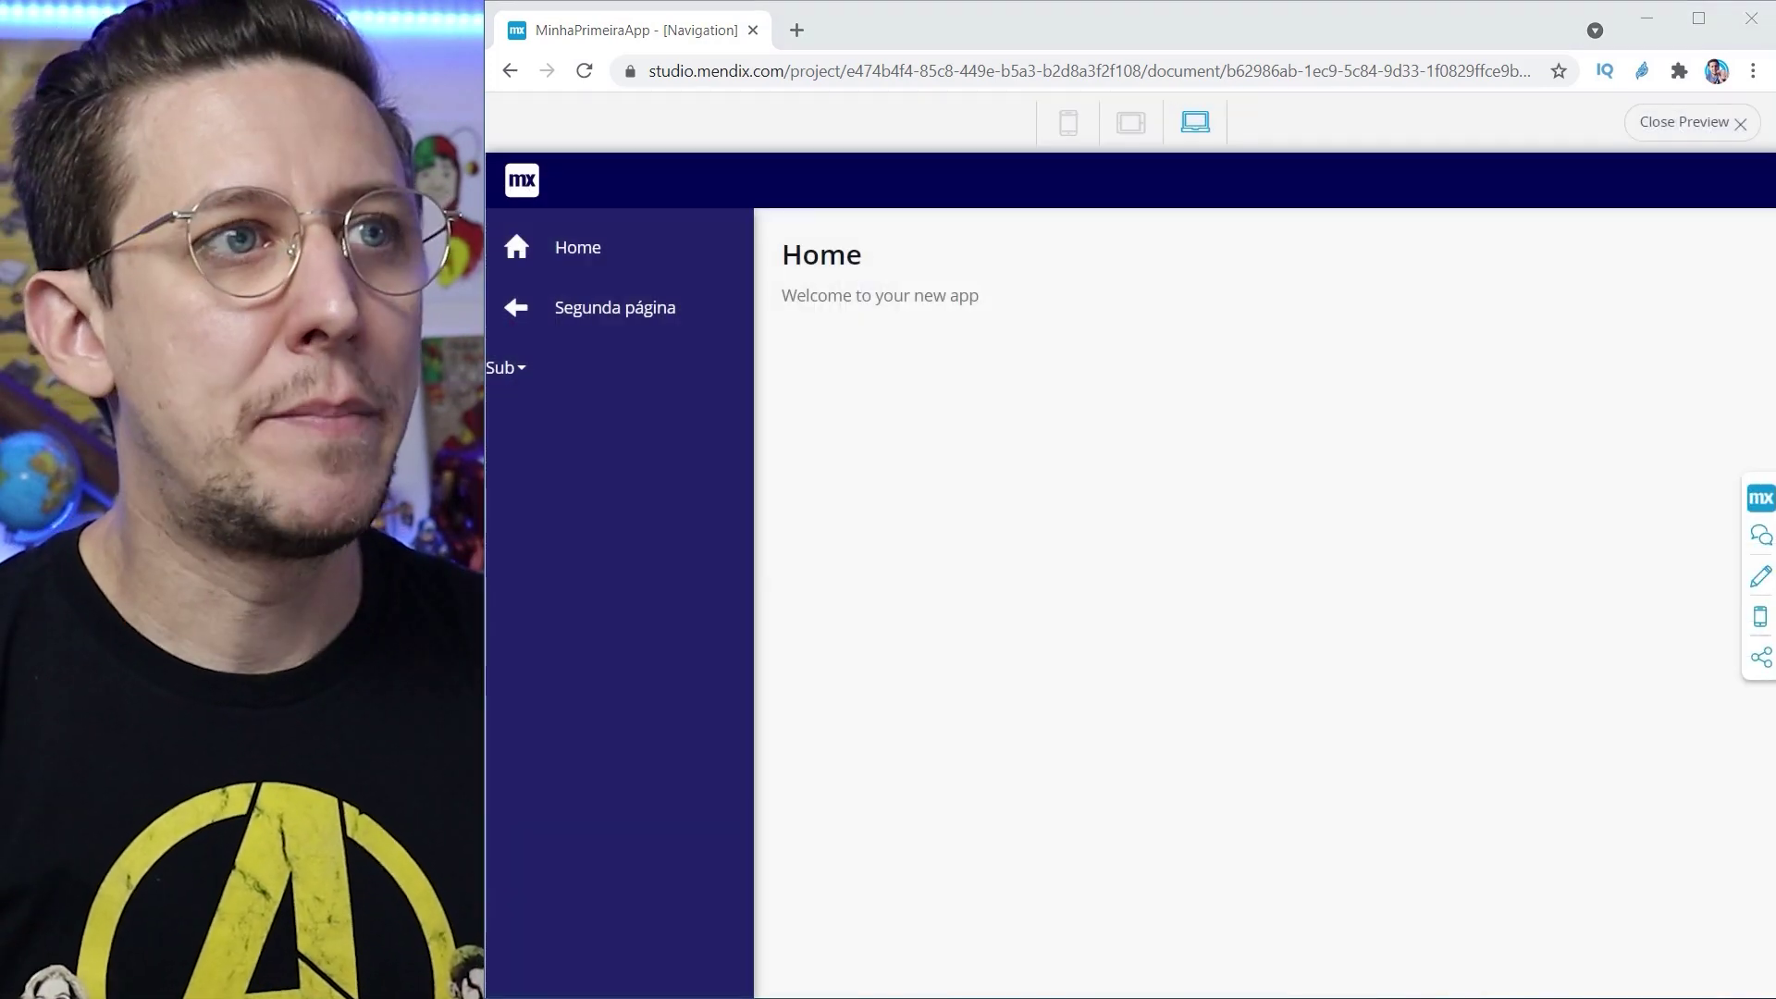
pyautogui.click(512, 358)
pyautogui.click(518, 392)
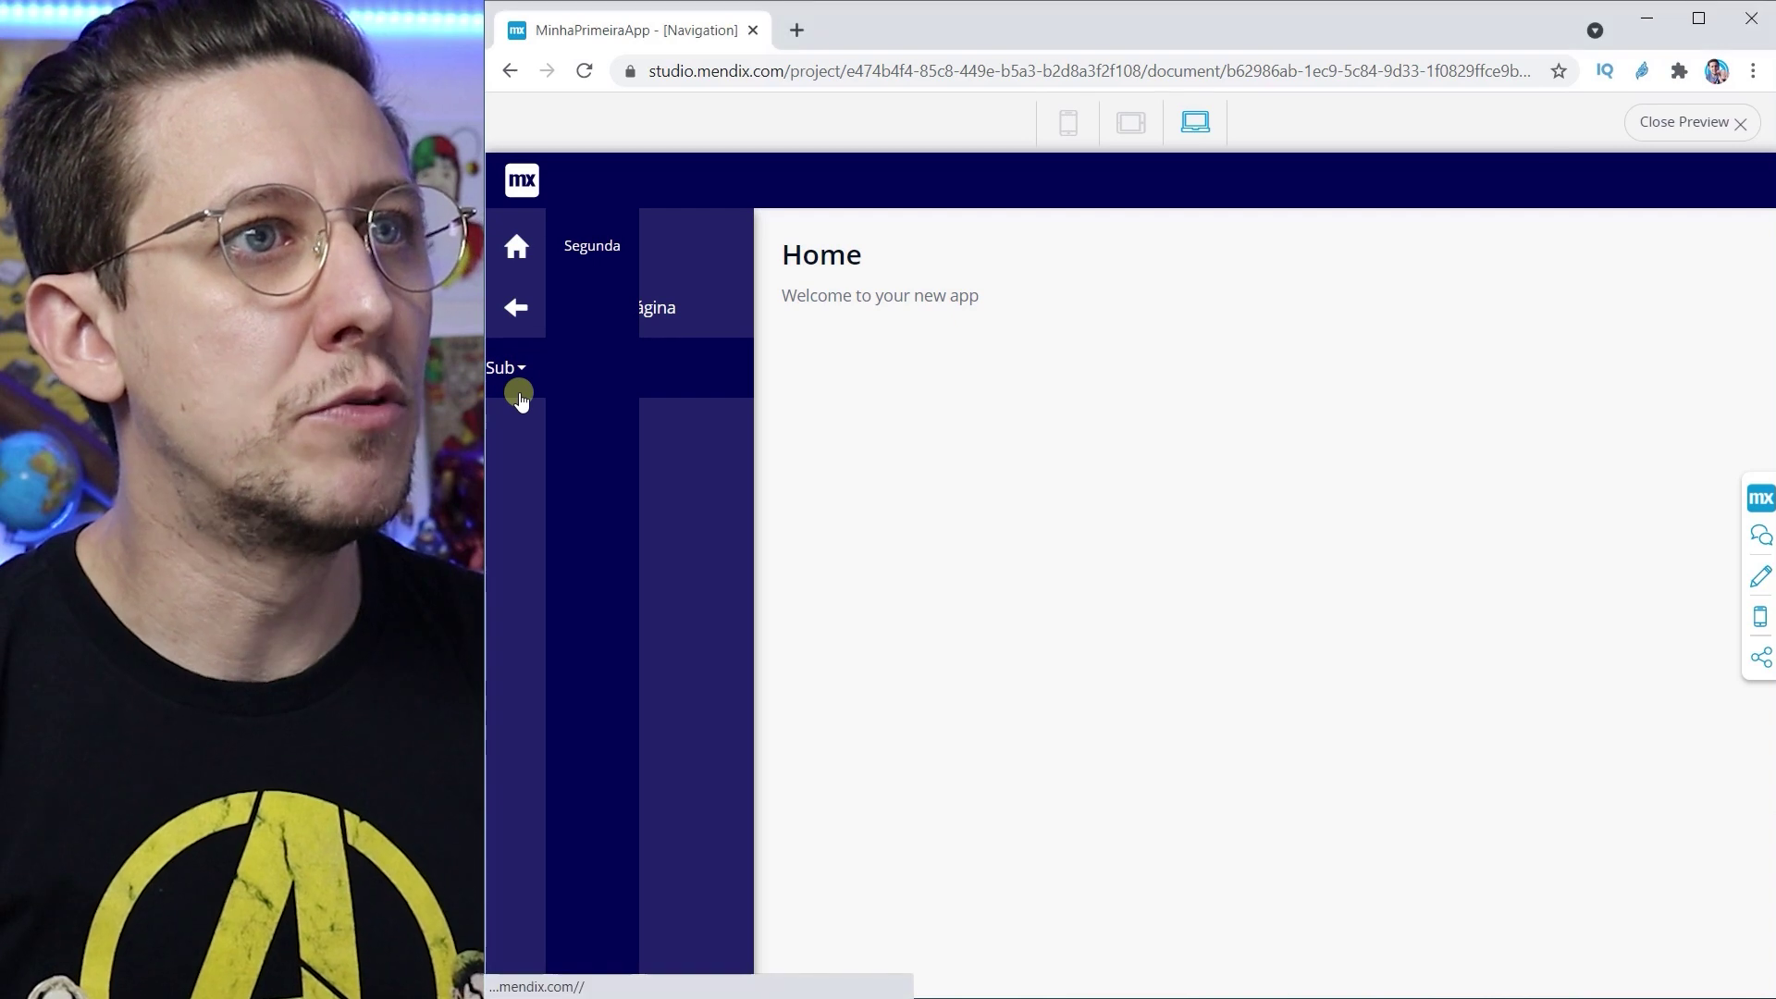
pyautogui.moveTo(508, 359)
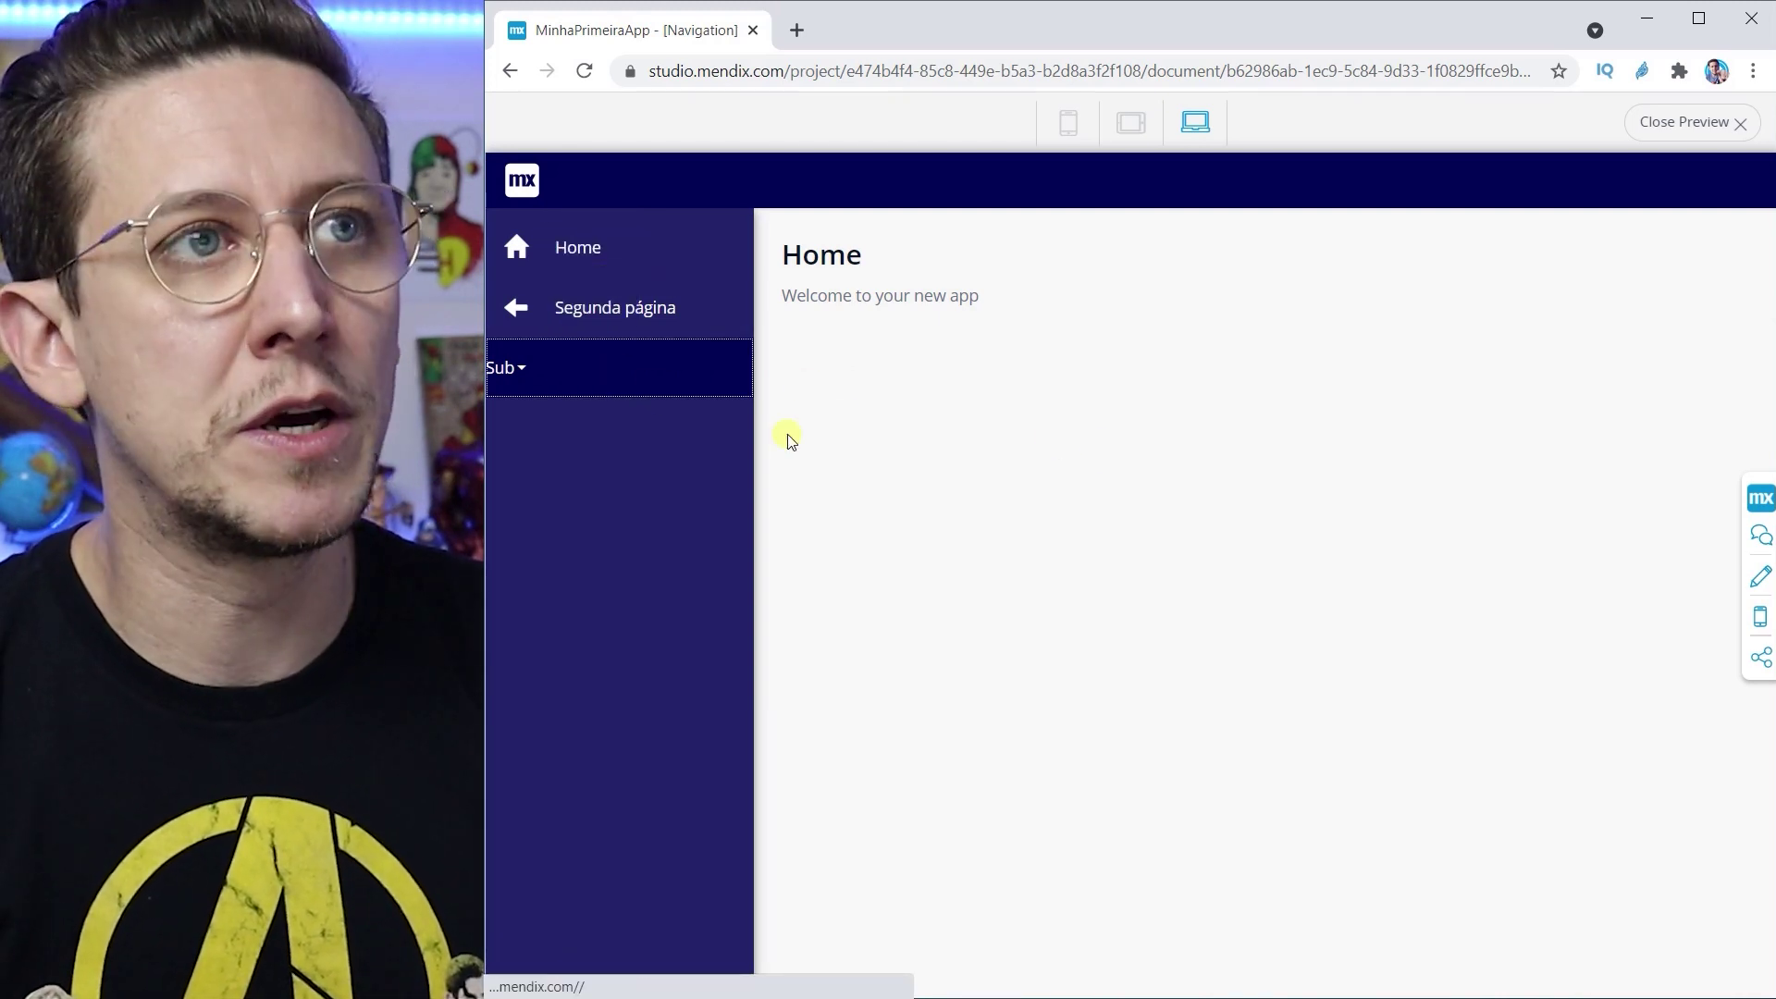
pyautogui.click(678, 302)
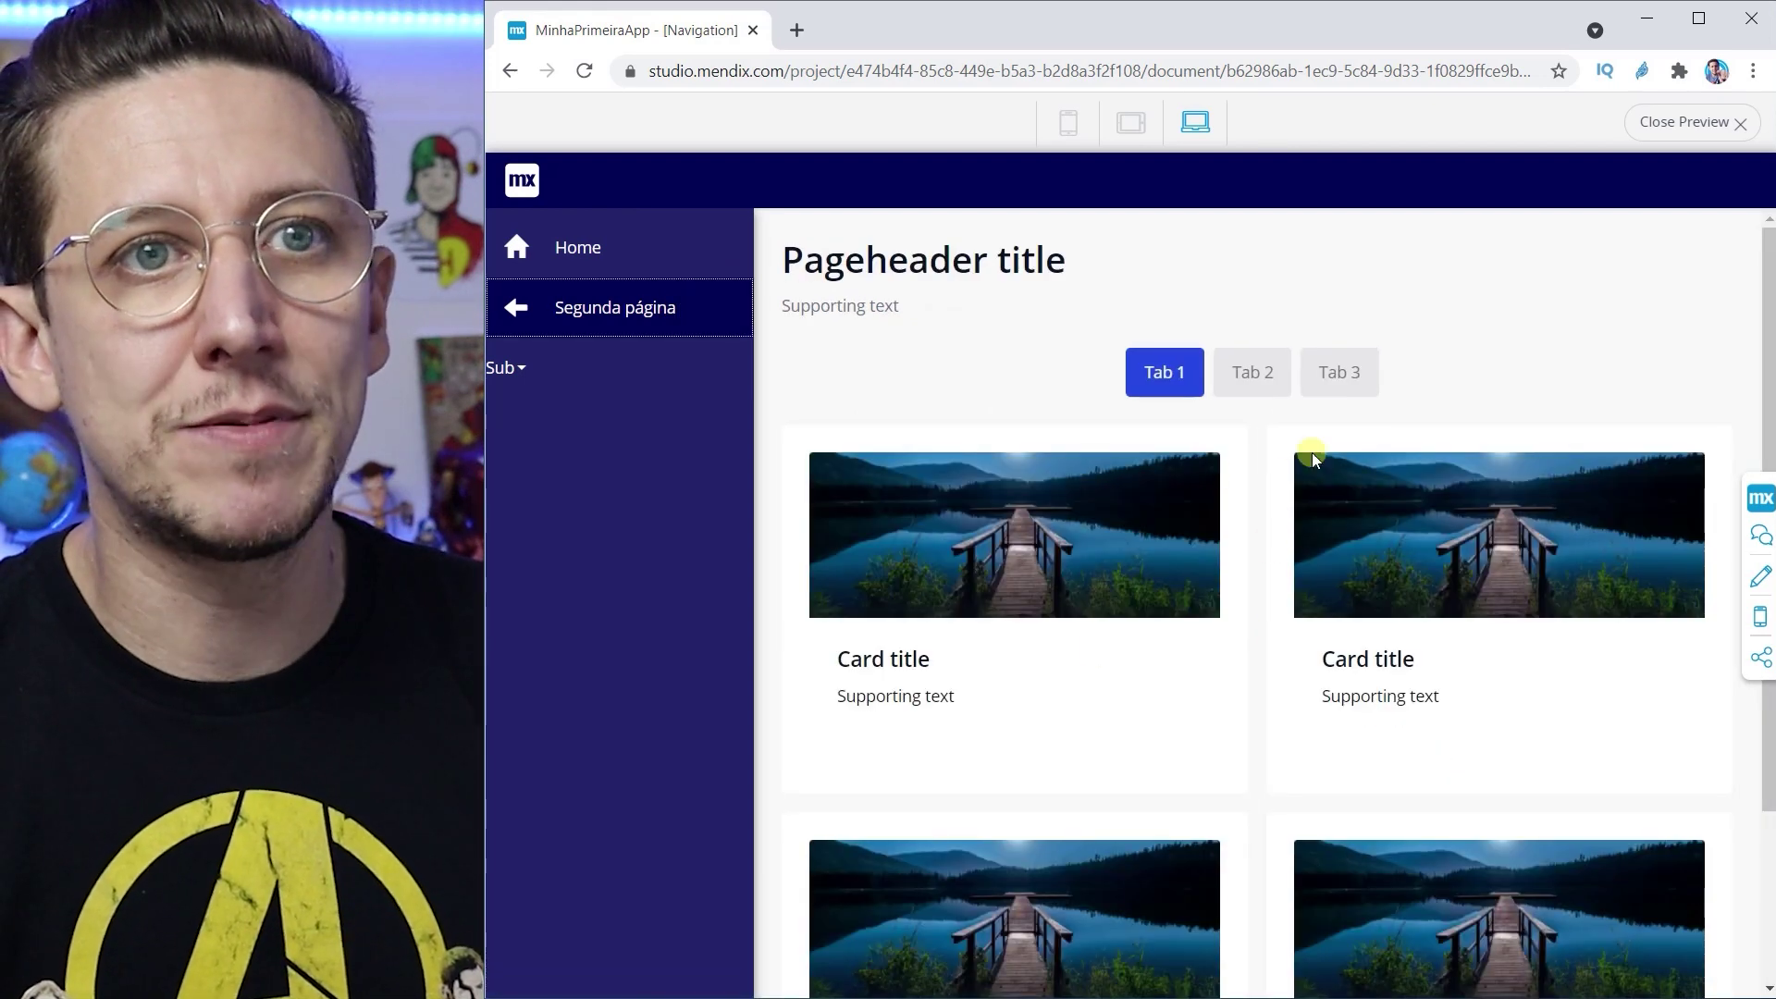
pyautogui.scroll(-3, 1162, 713)
pyautogui.scroll(3, 1162, 713)
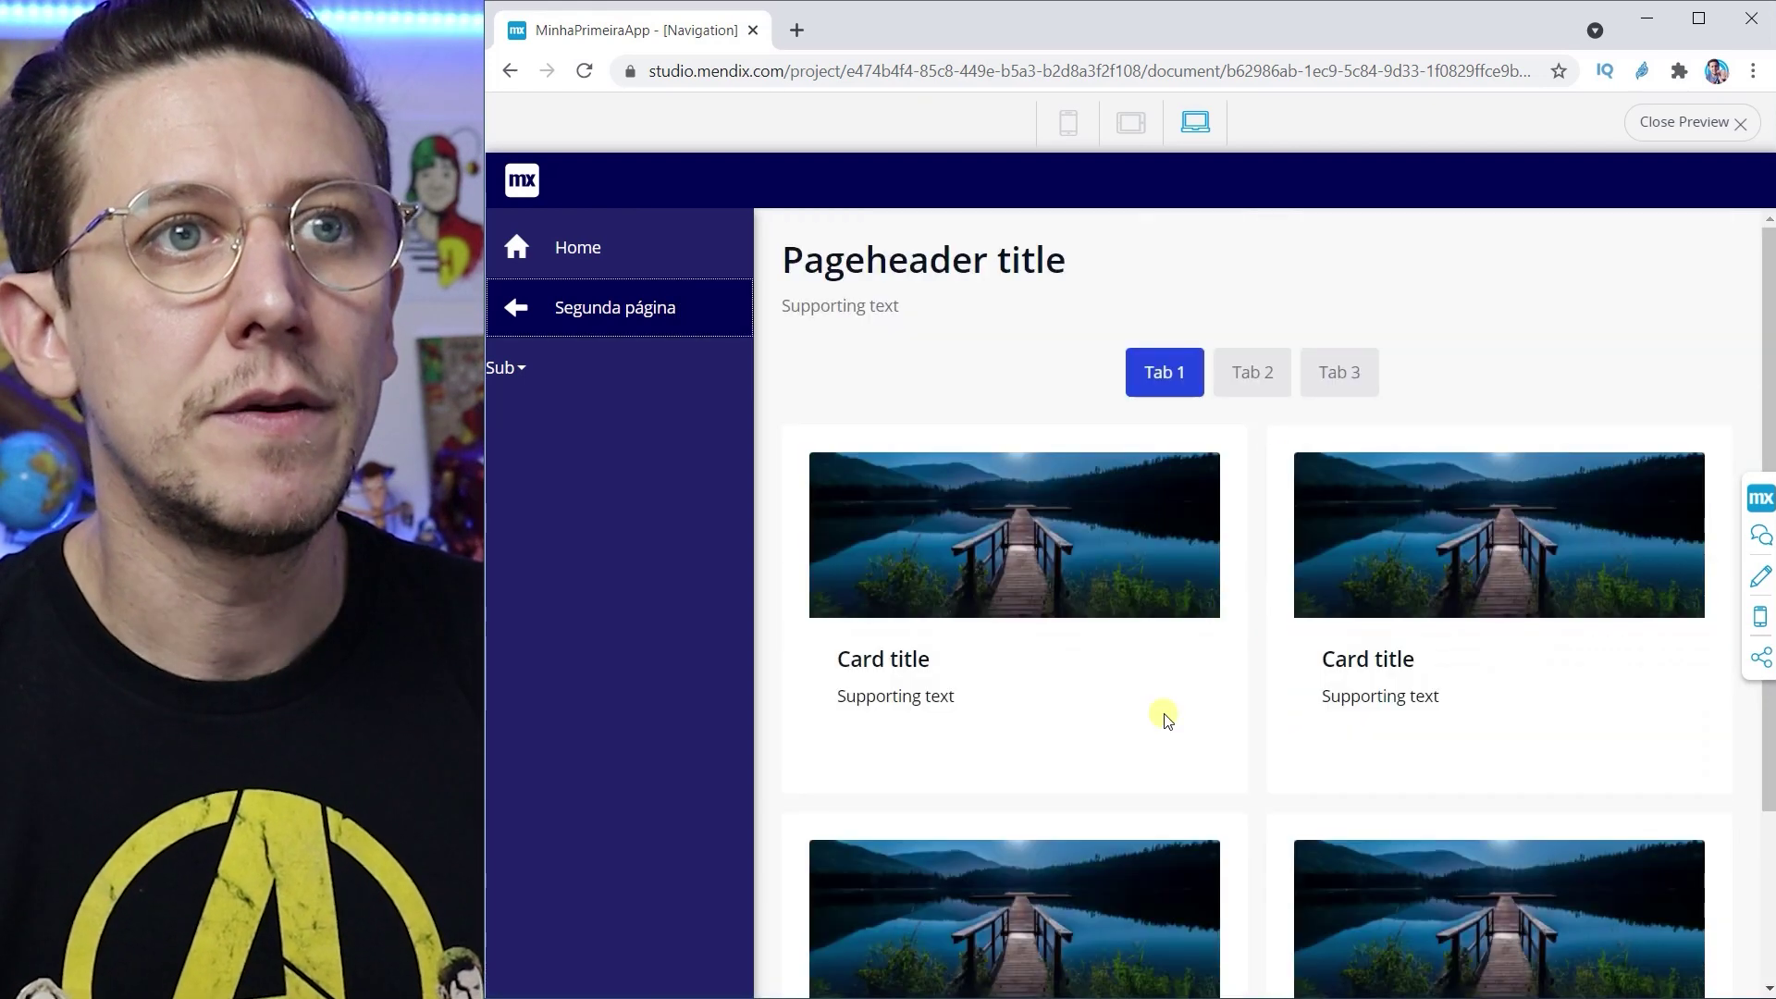
pyautogui.click(1242, 374)
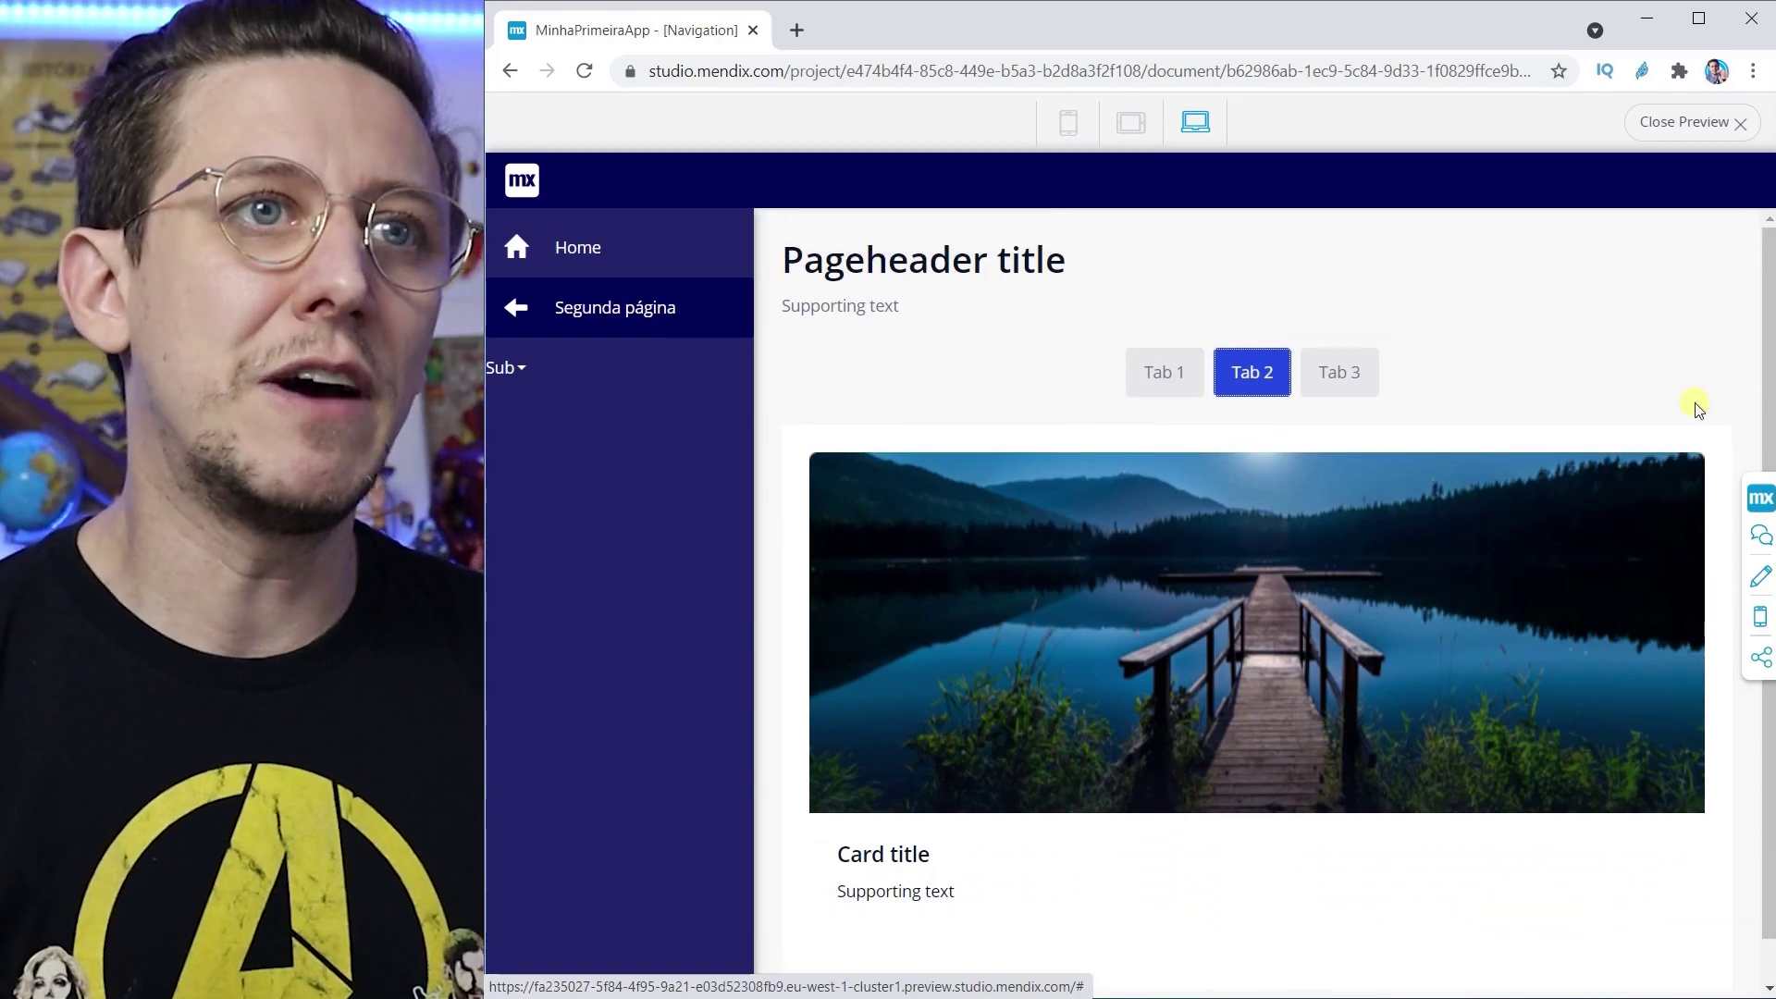
pyautogui.click(1676, 125)
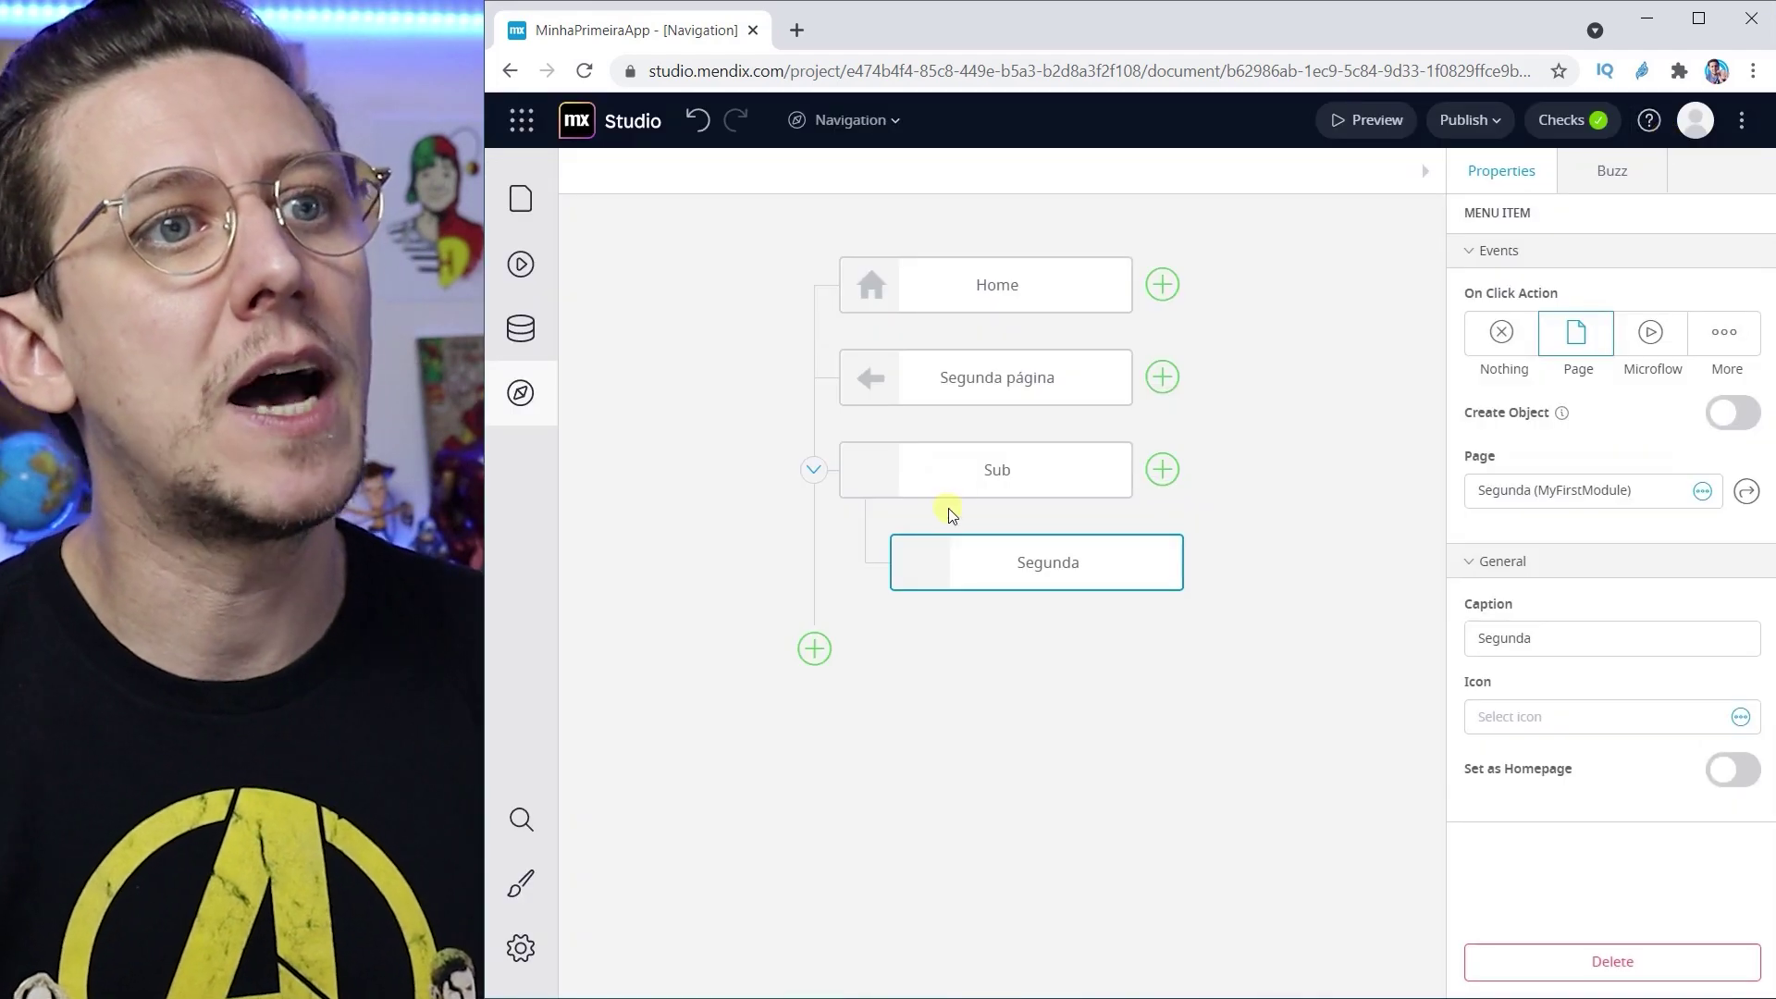
# Step: Assign the Apple icon to the Sub menu item
pyautogui.click(983, 470)
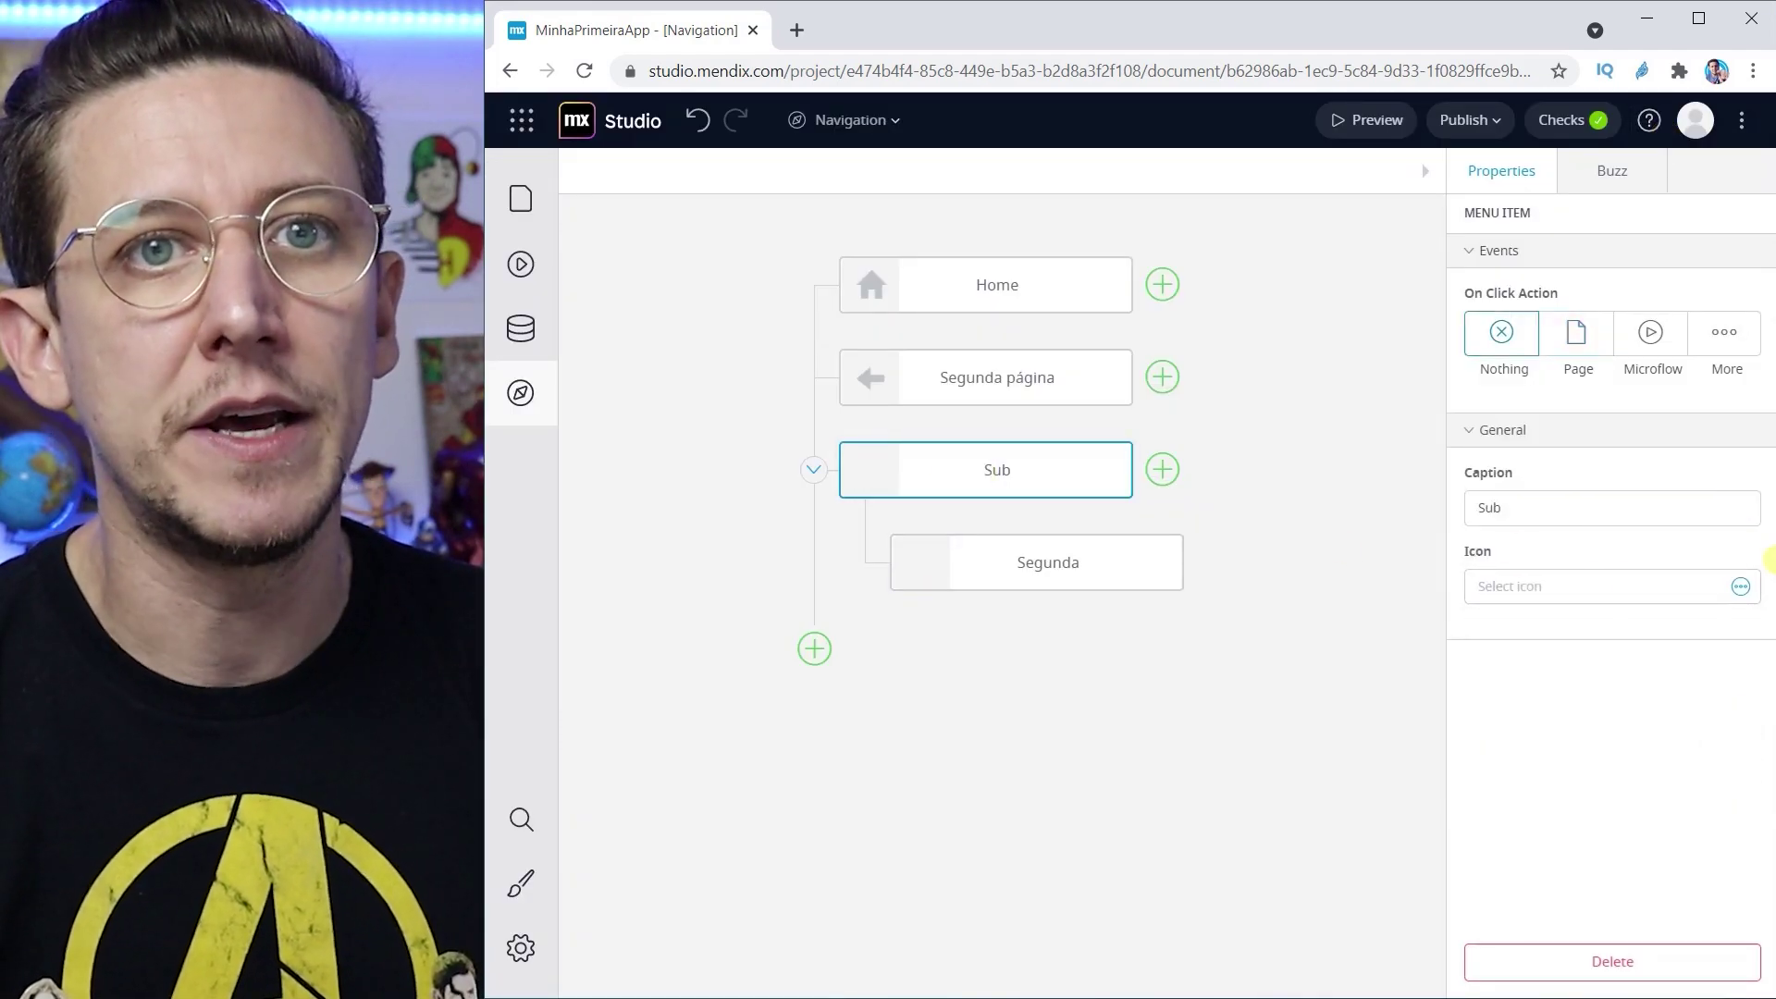
pyautogui.click(1741, 586)
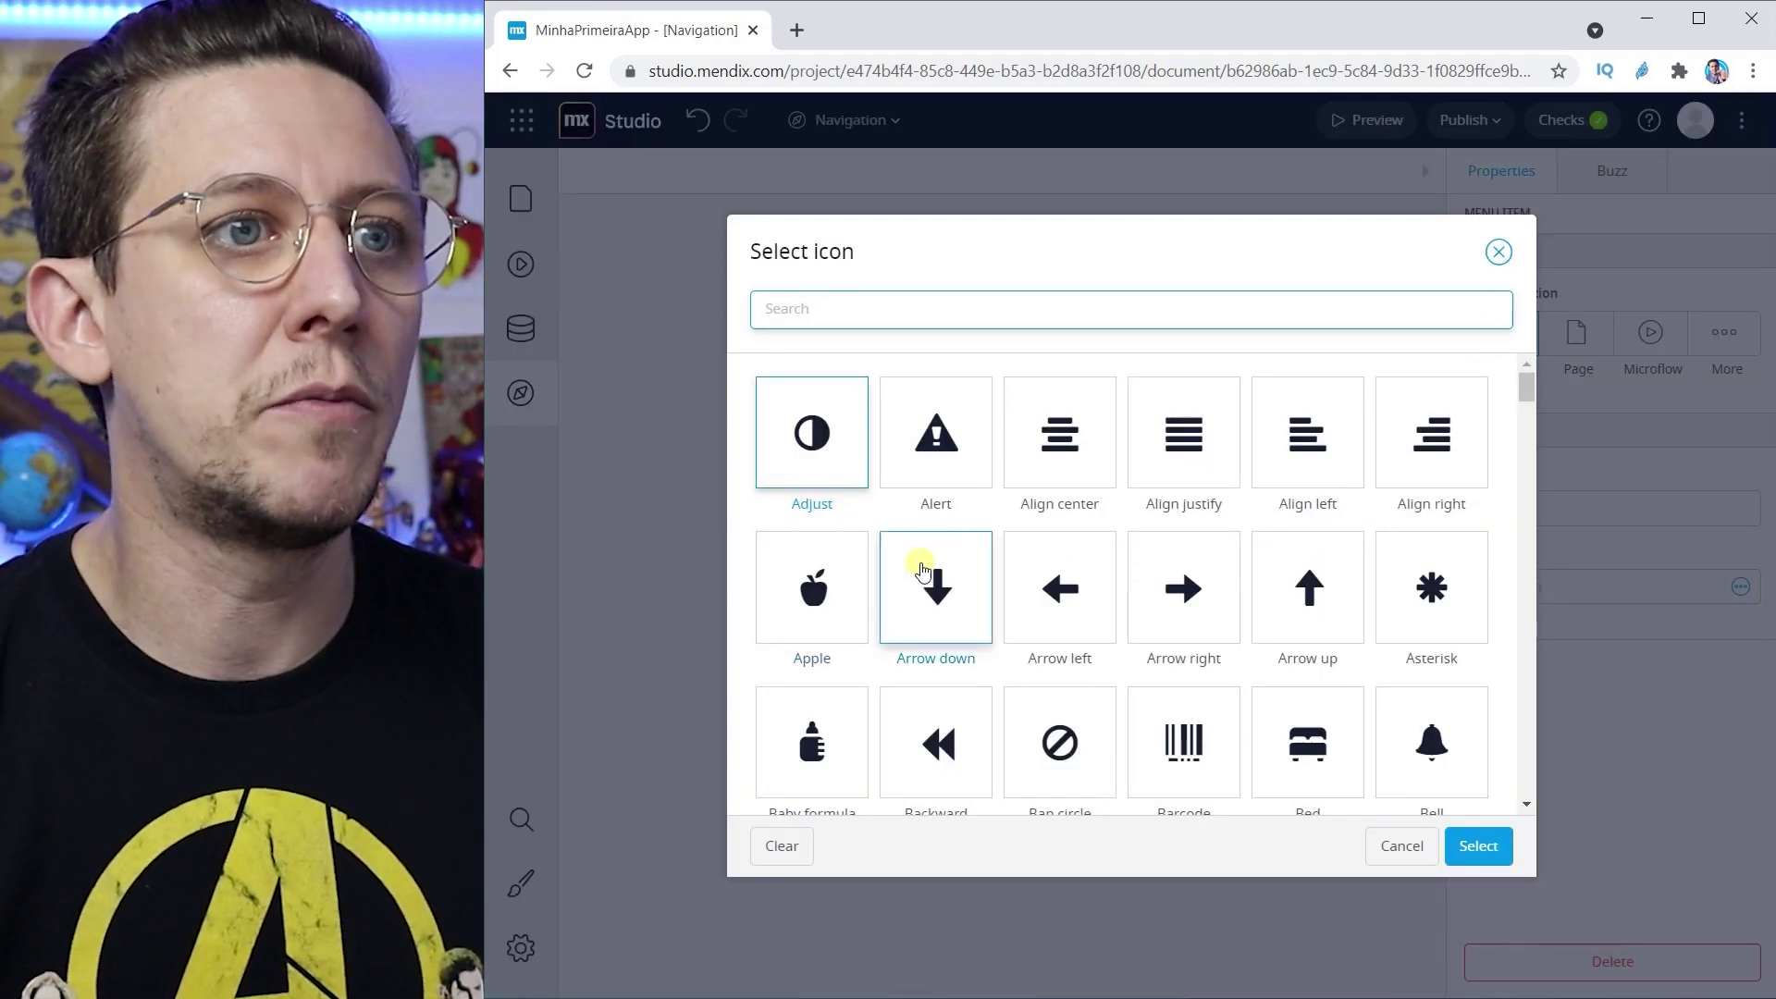
pyautogui.click(785, 615)
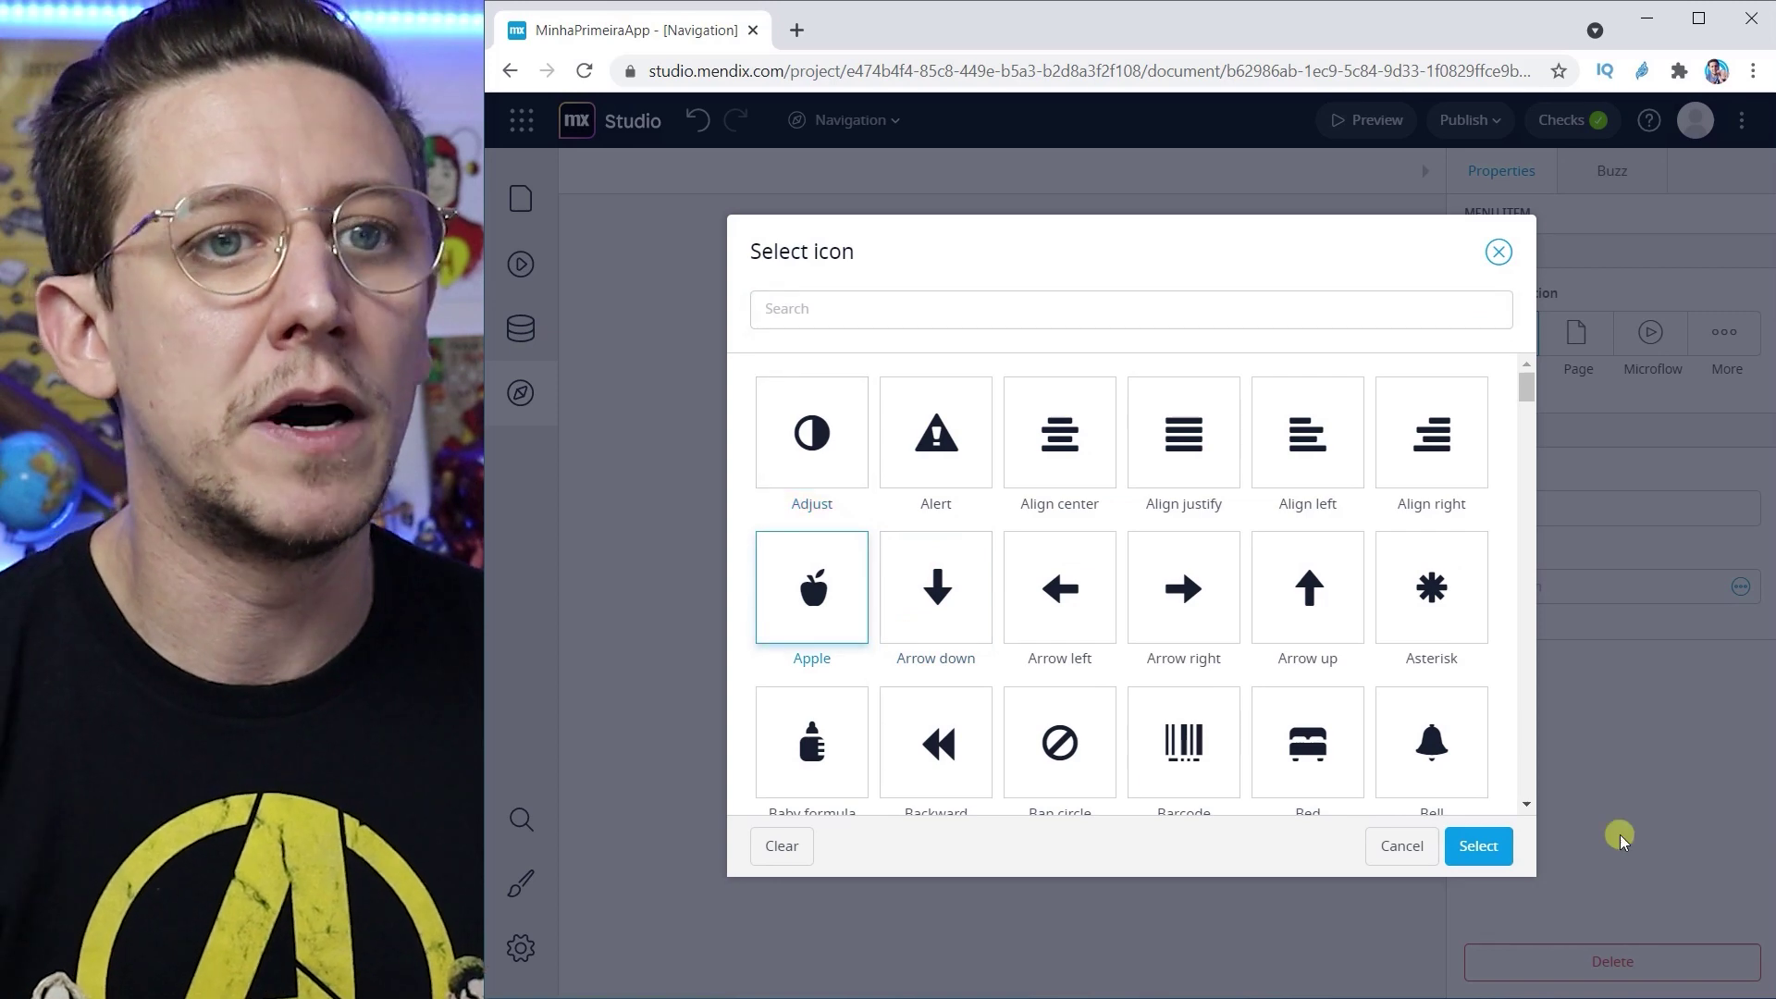
pyautogui.click(1477, 845)
# Step: Assign the Barcode icon to the Segunda subitem under Sub
pyautogui.click(968, 575)
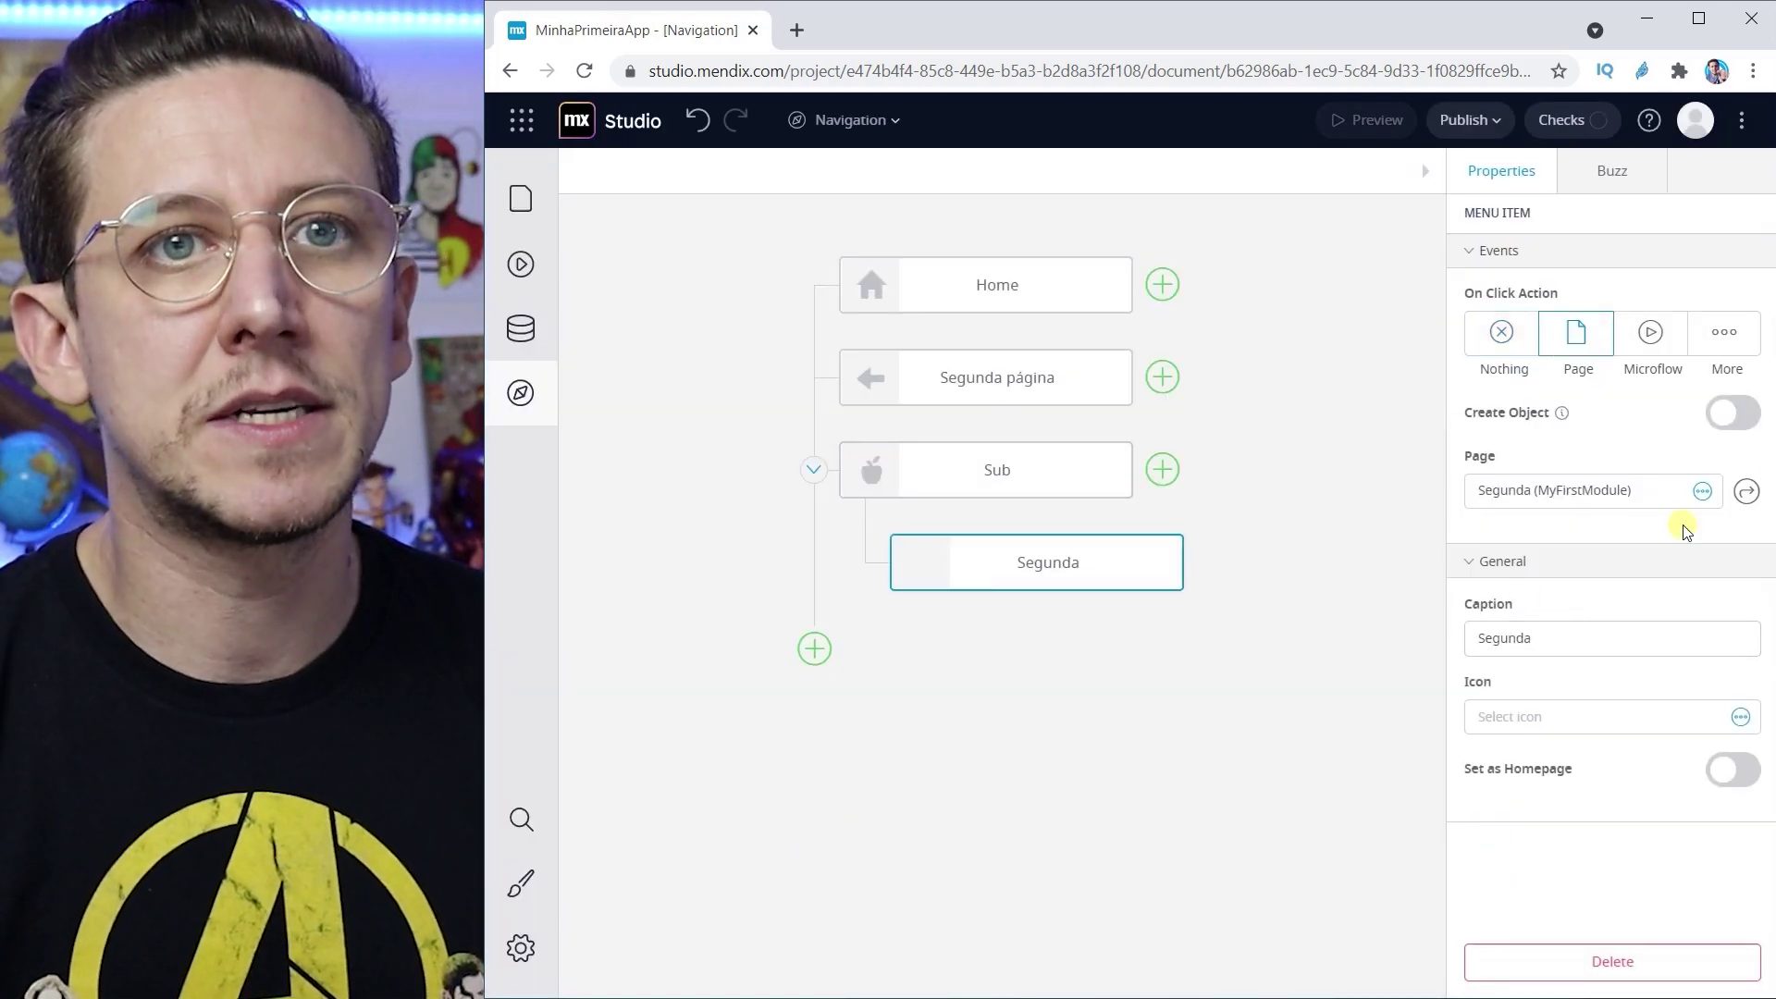
pyautogui.click(1566, 719)
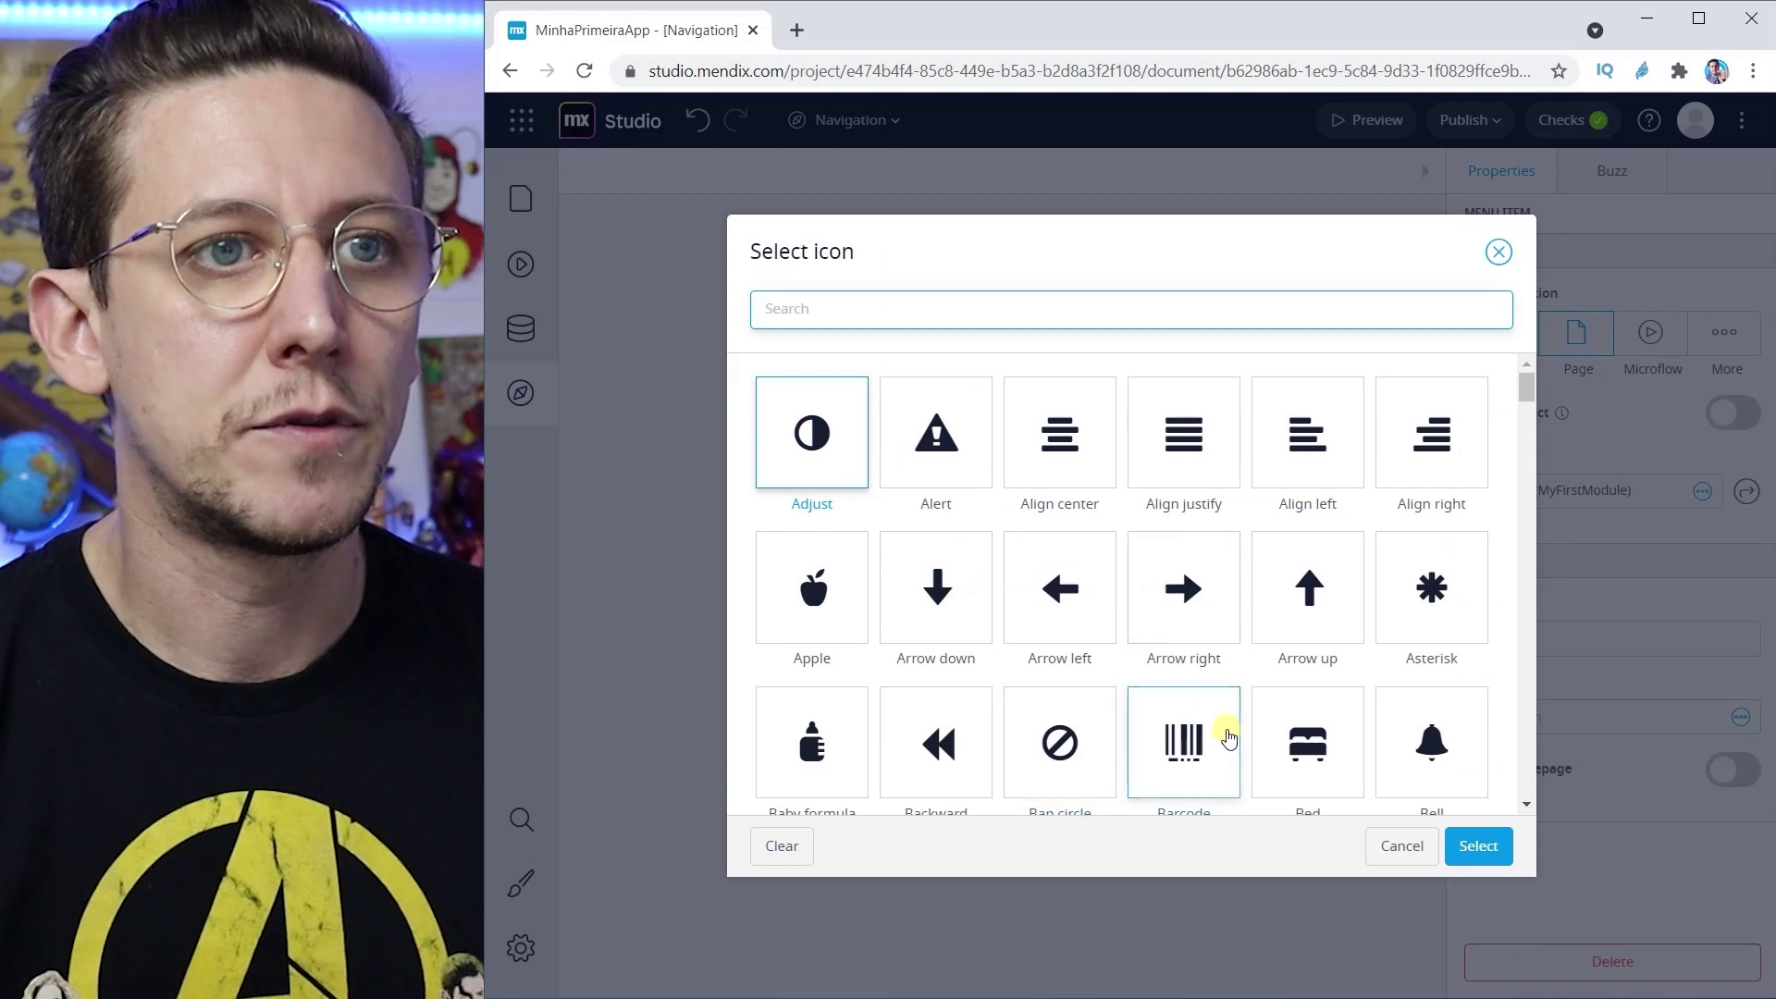
pyautogui.click(1229, 740)
pyautogui.click(1478, 846)
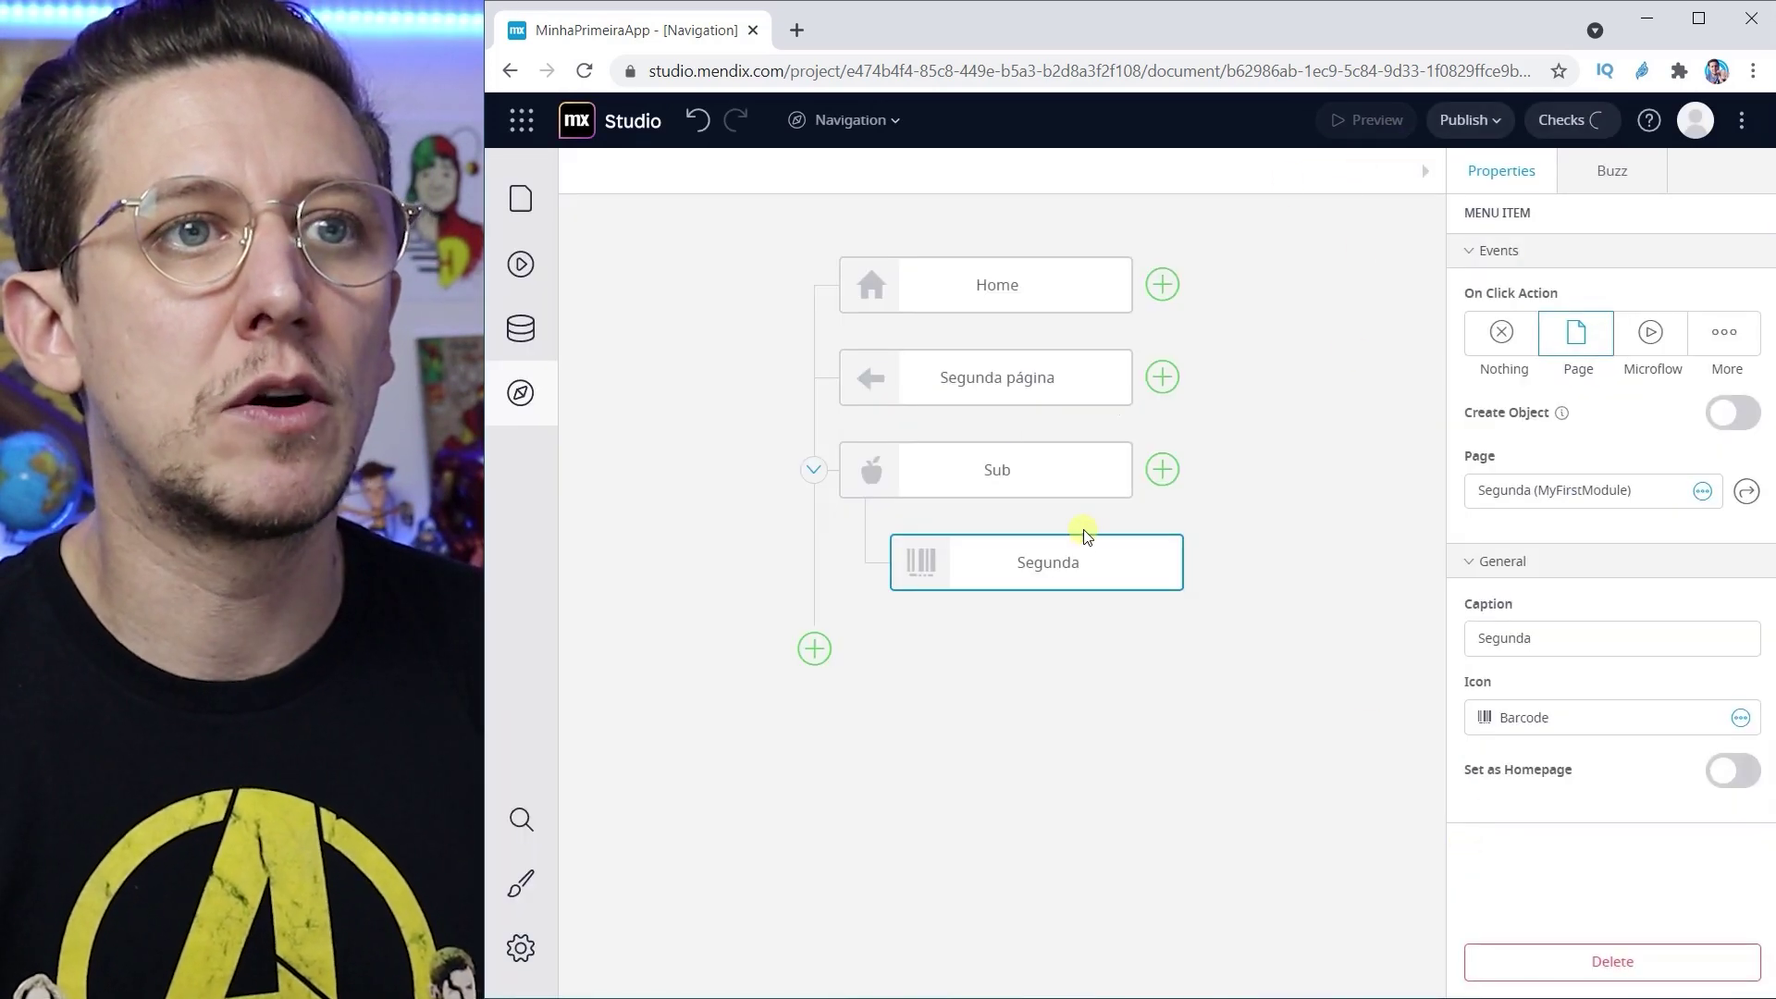
# Step: Preview the app again and open the Segunda page through the Sub submenu
pyautogui.click(1354, 124)
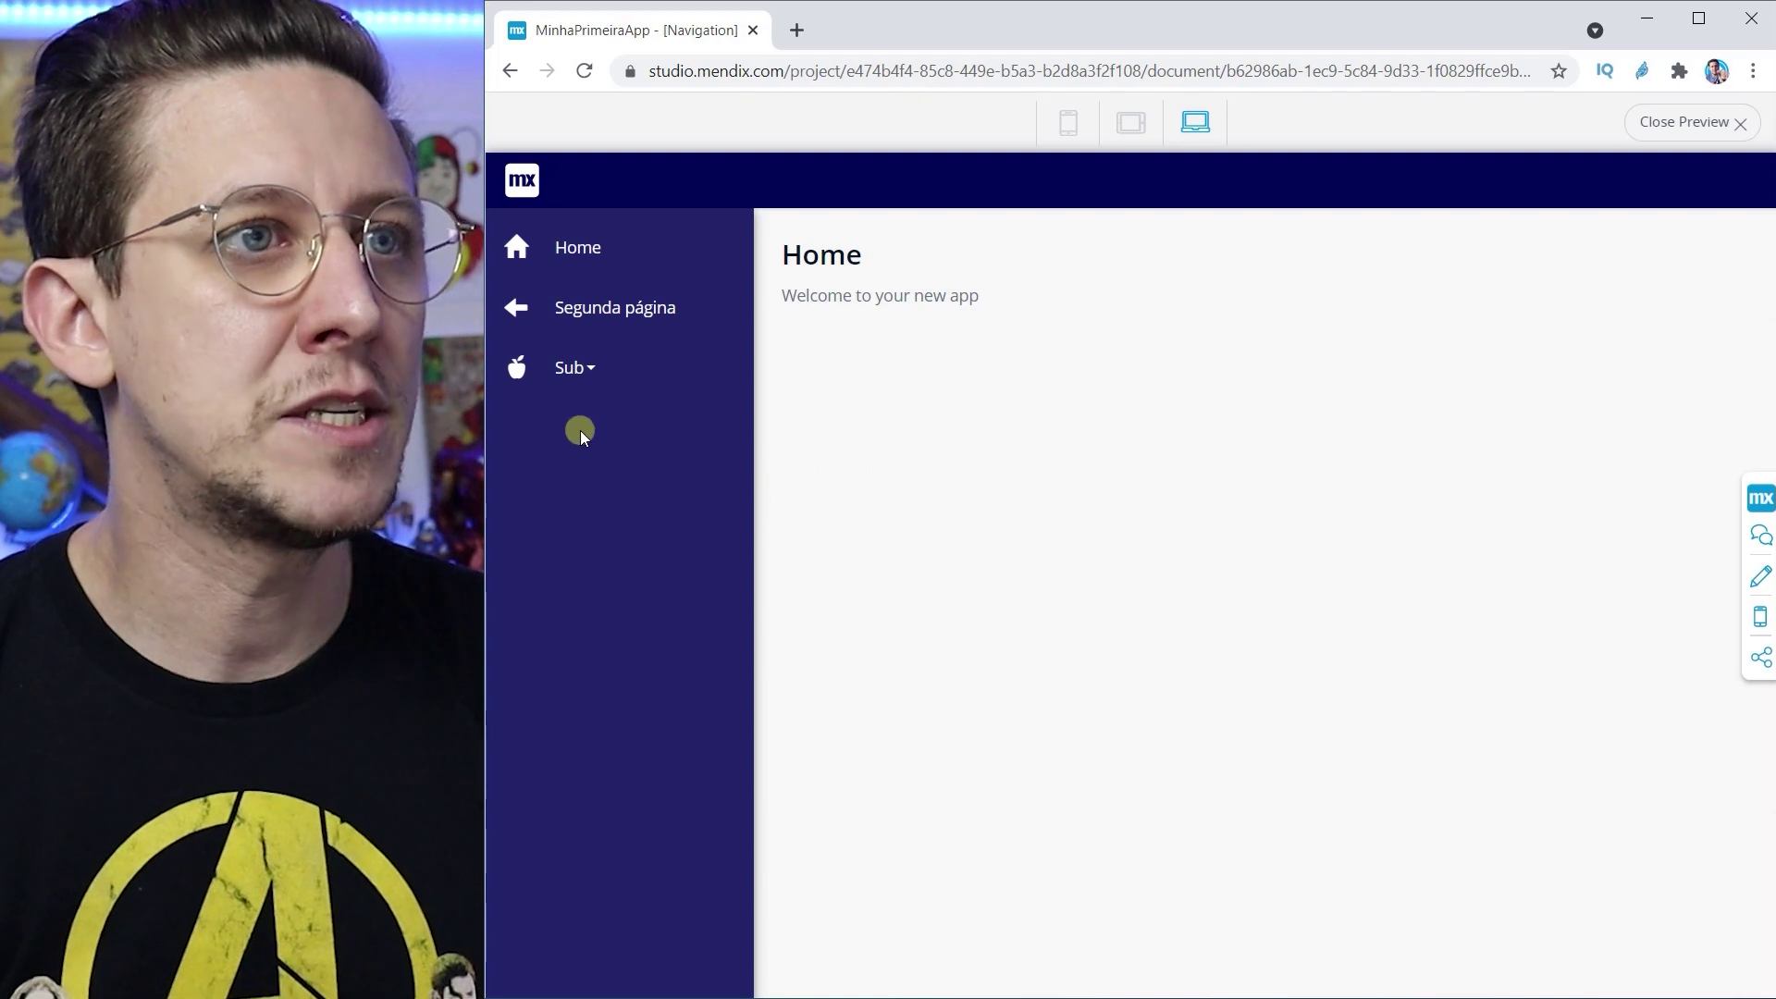
pyautogui.click(585, 369)
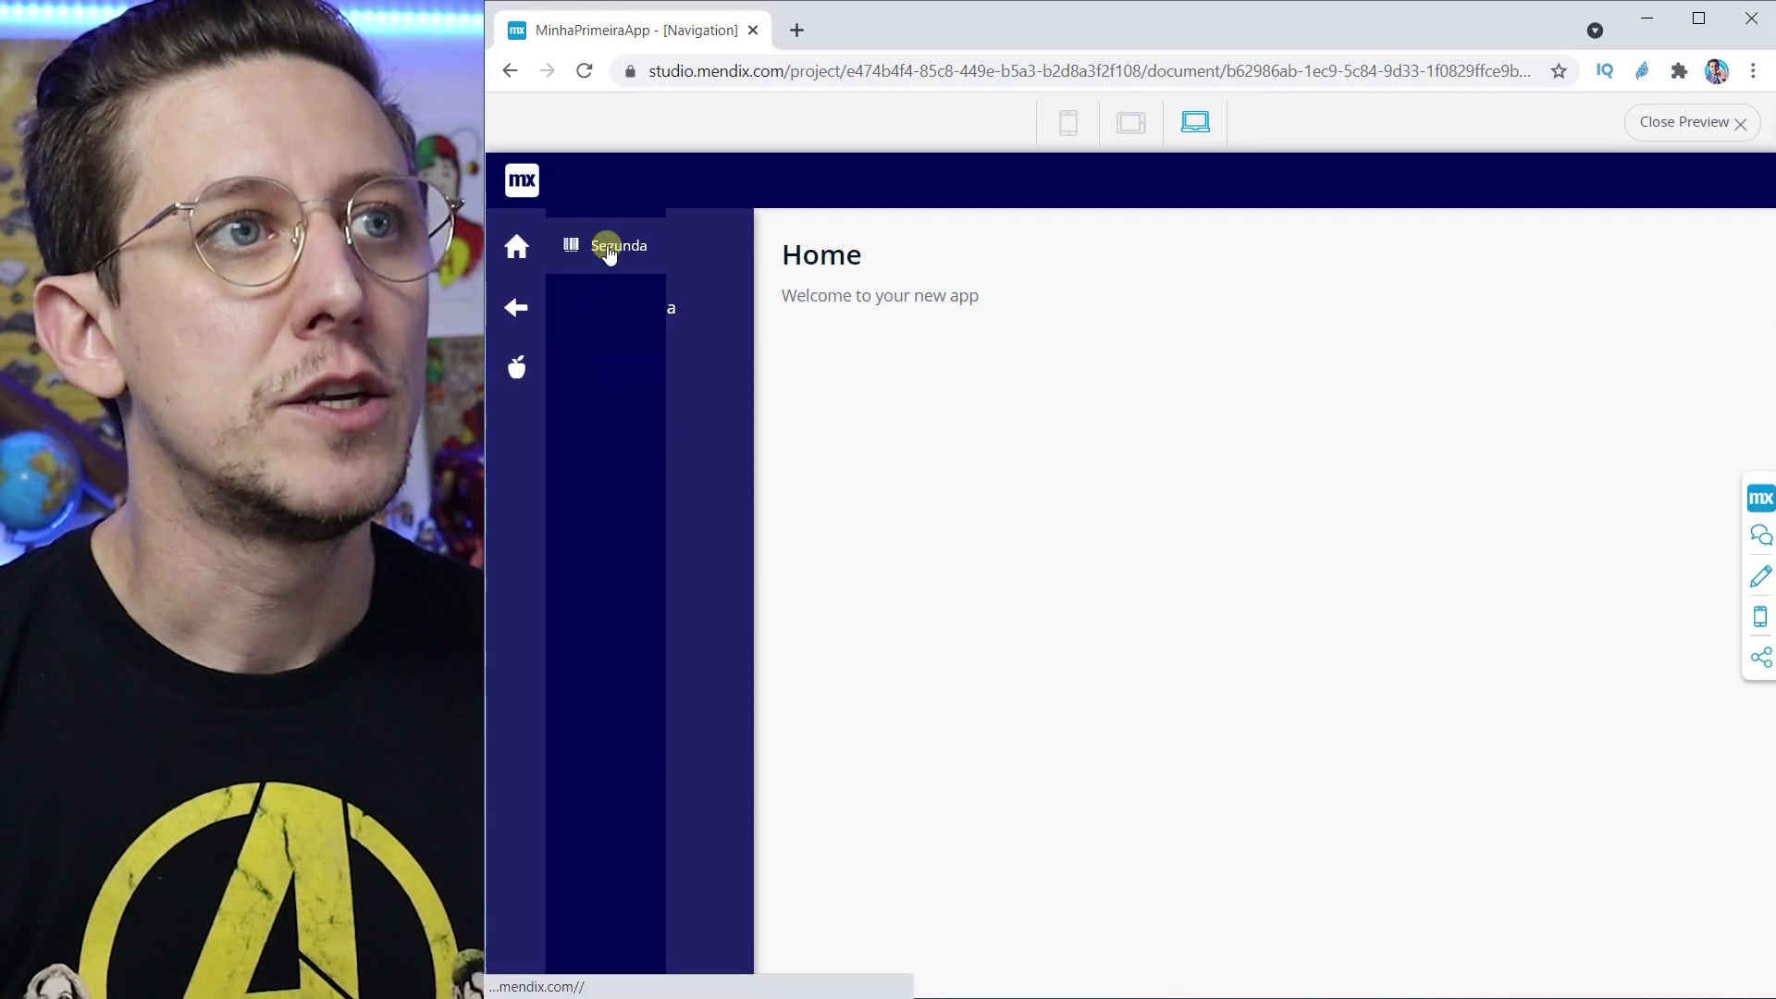
pyautogui.click(607, 248)
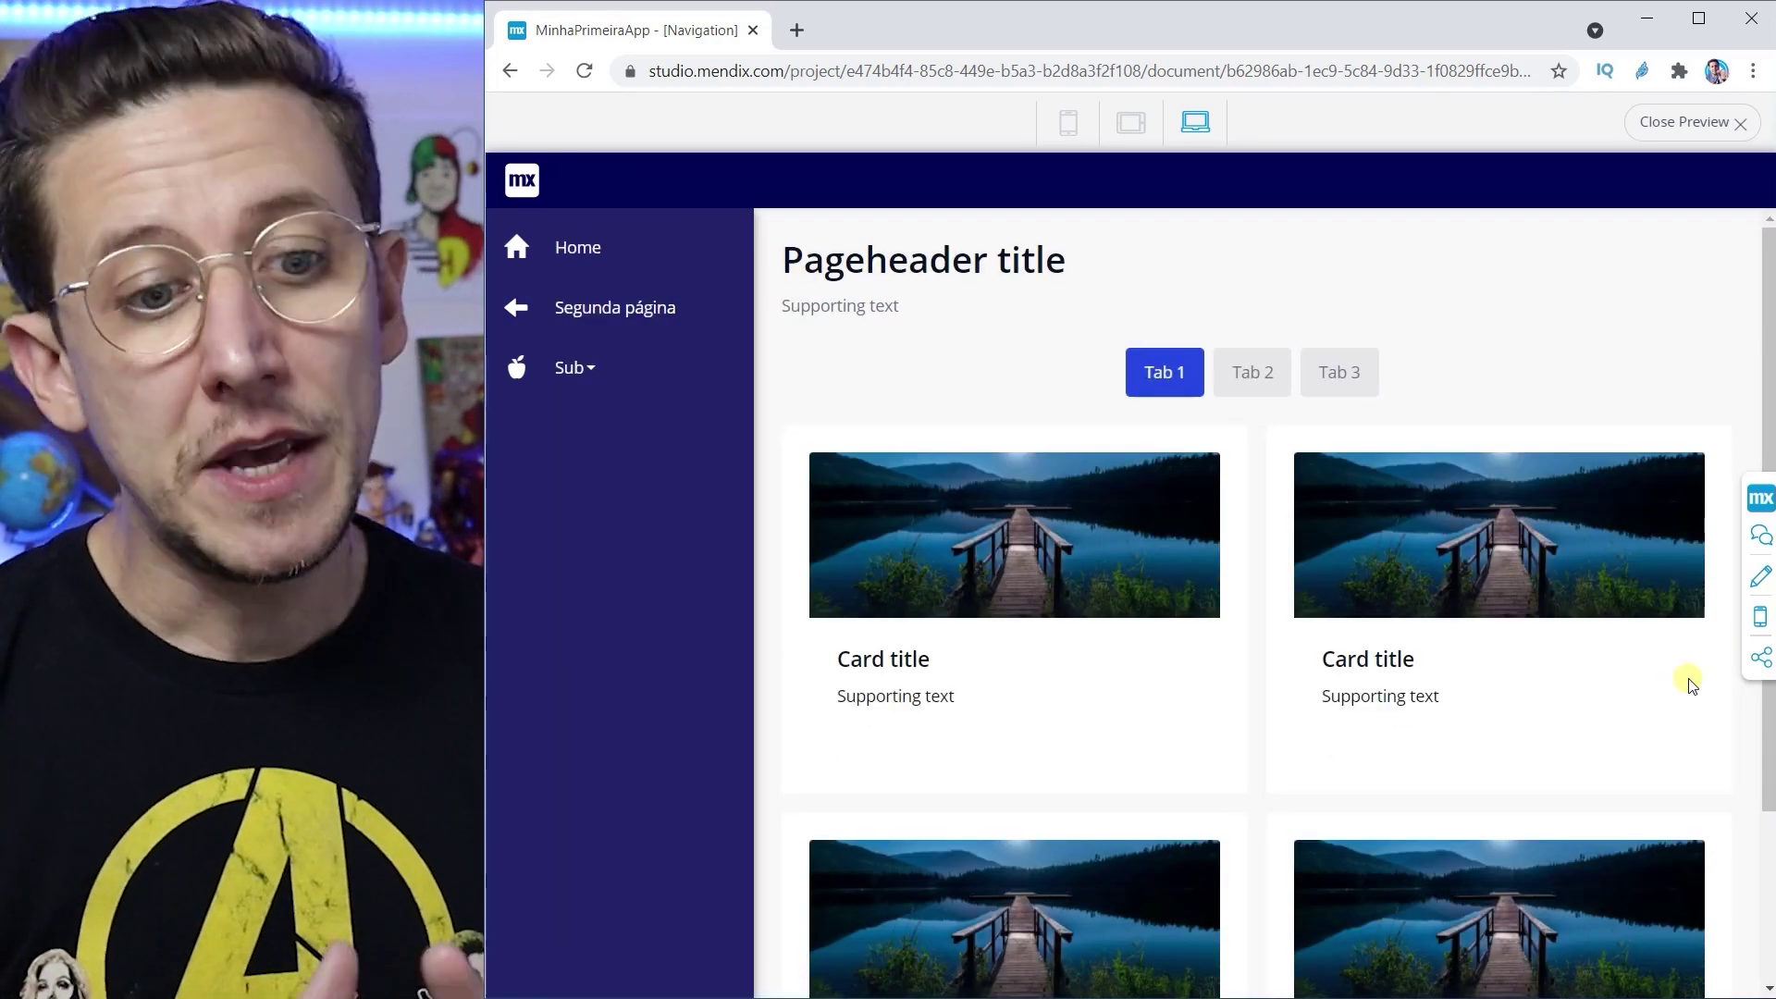